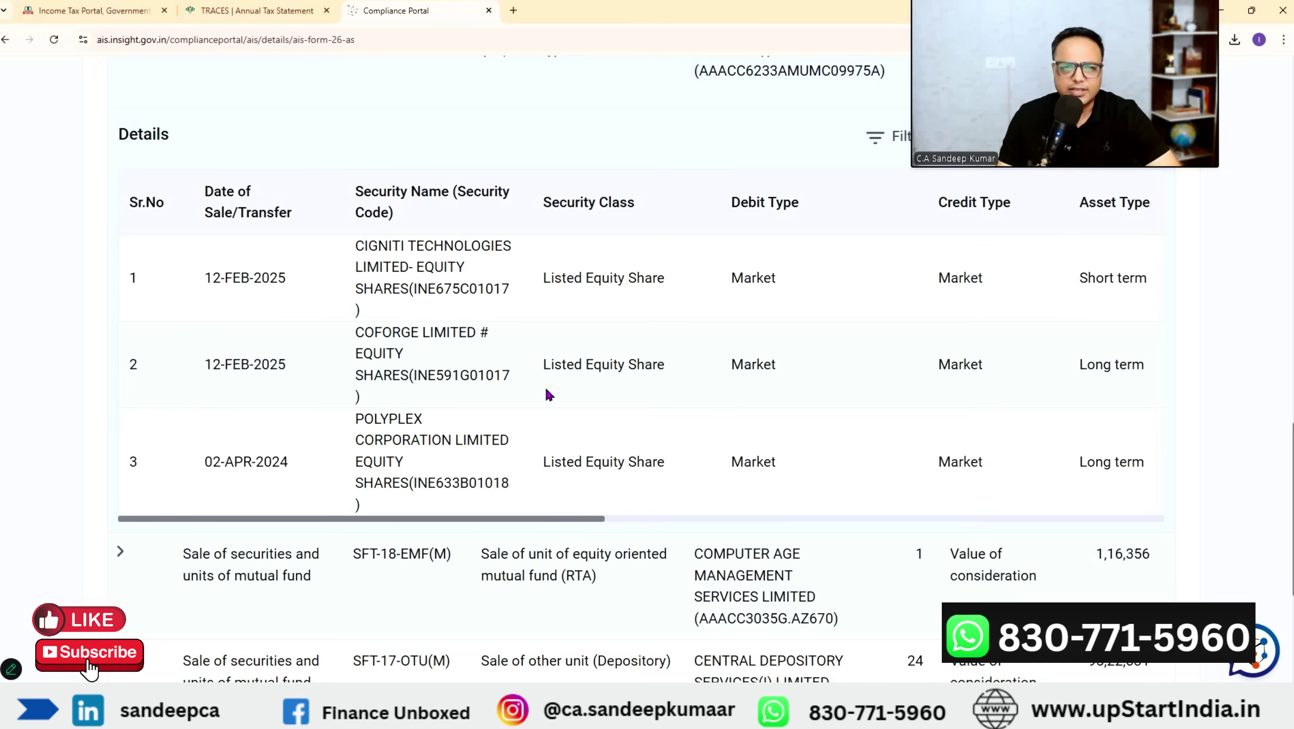
Step: Switch to the Income Tax e-Filing portal and view the Response to Outstanding Demand page under the pending actions
scroll(547, 391, up, 2)
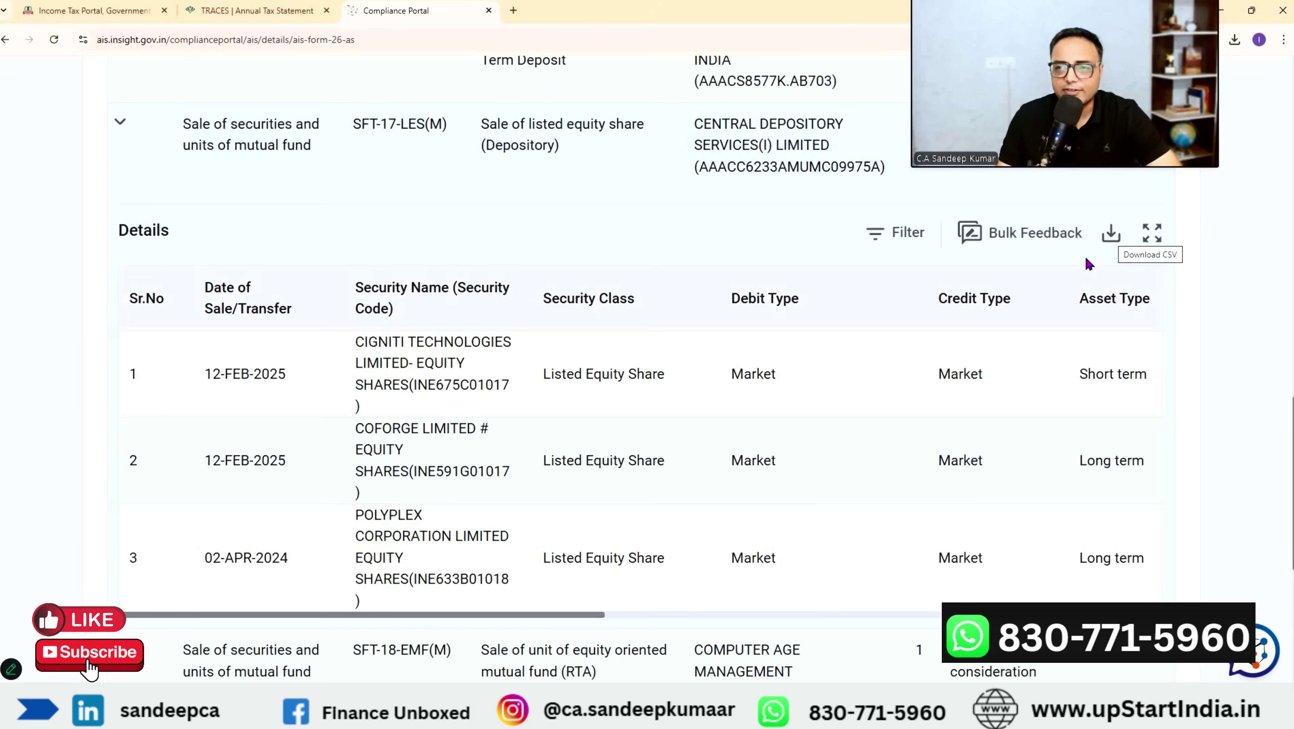
click(80, 11)
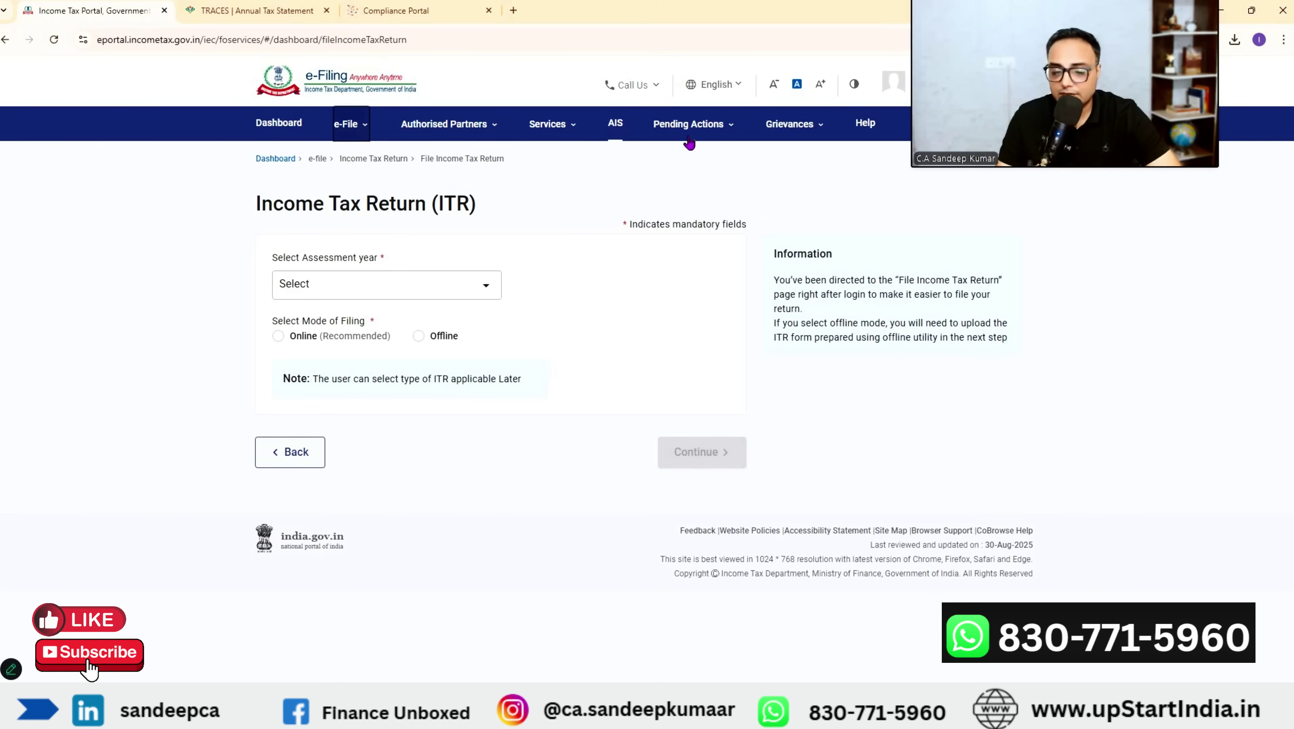
click(671, 127)
click(726, 126)
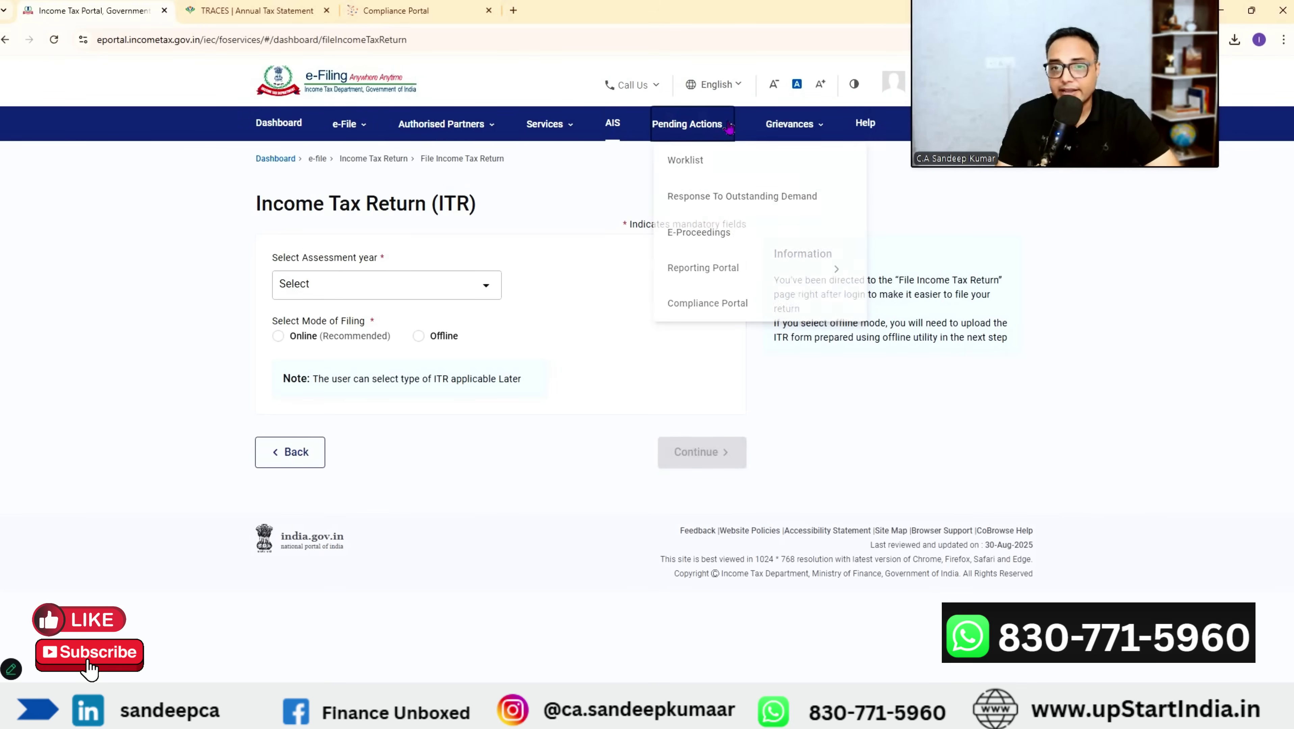
click(730, 126)
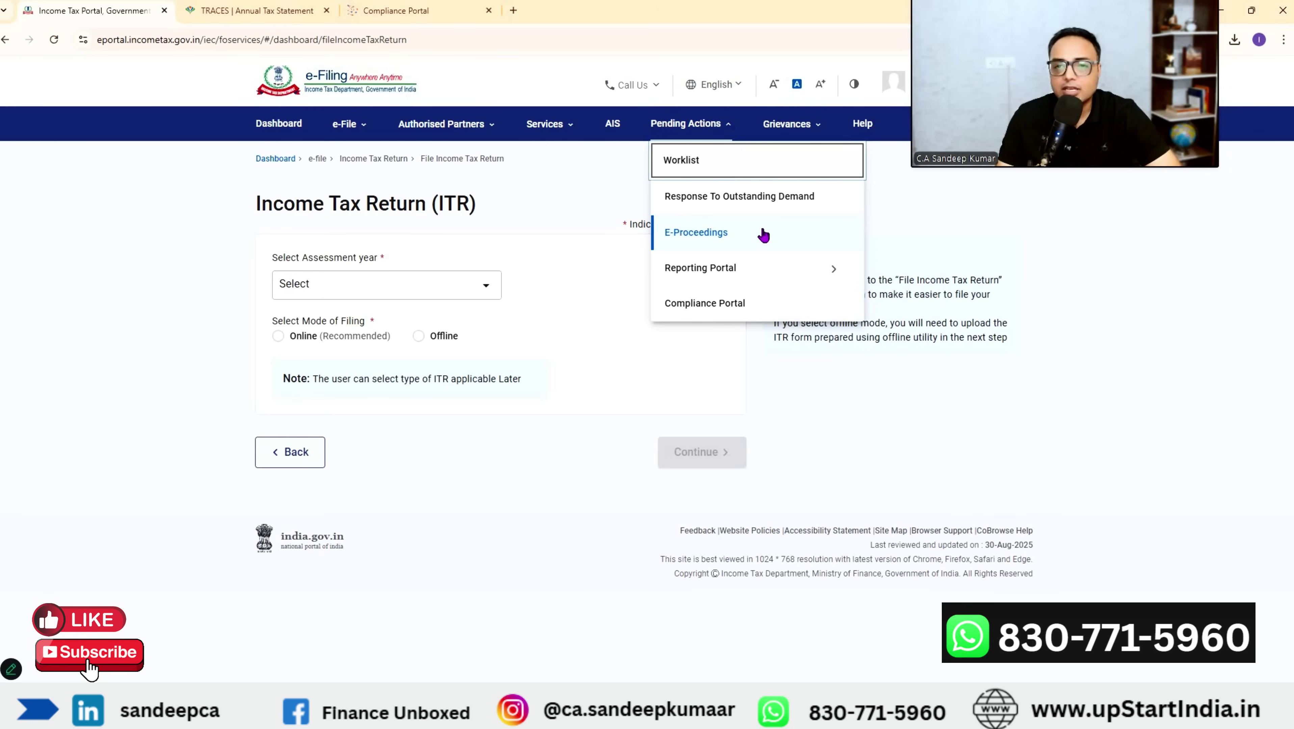
click(704, 198)
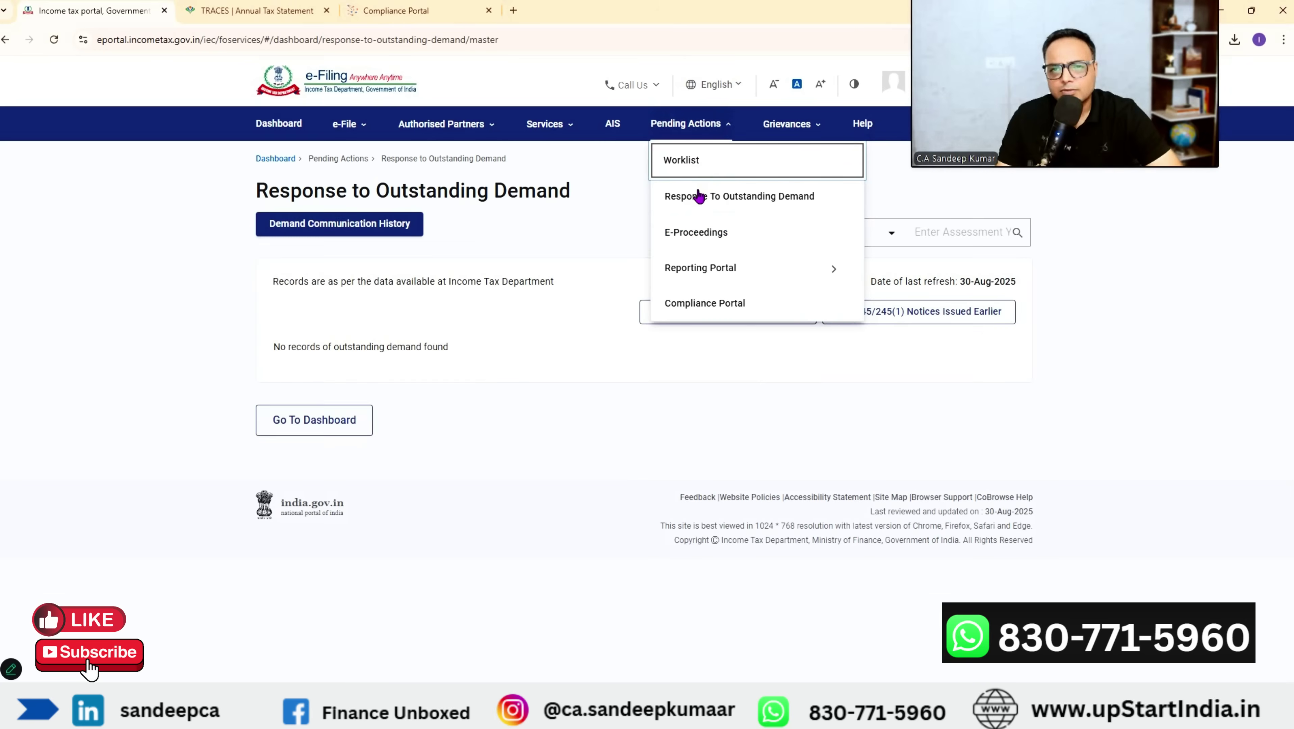
click(520, 341)
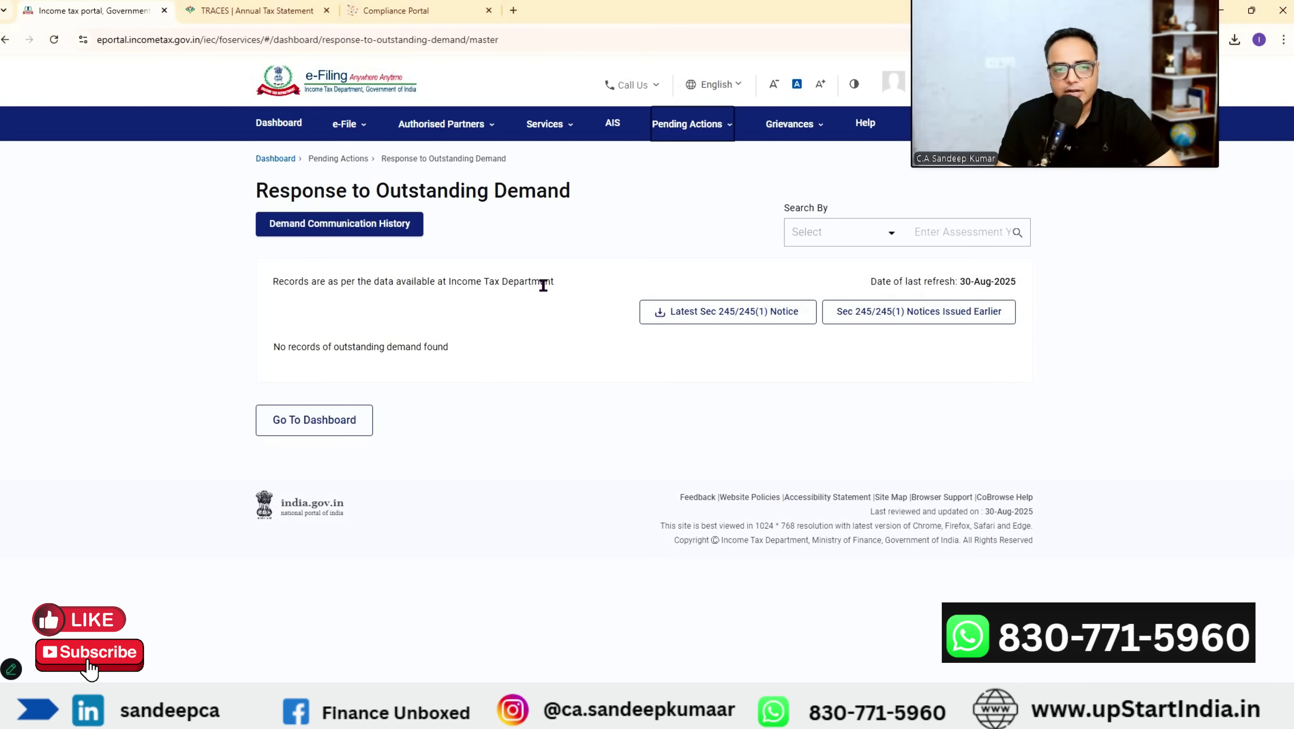
Step: View the Worklist of pending actions, followed by the E-Proceedings page
click(693, 128)
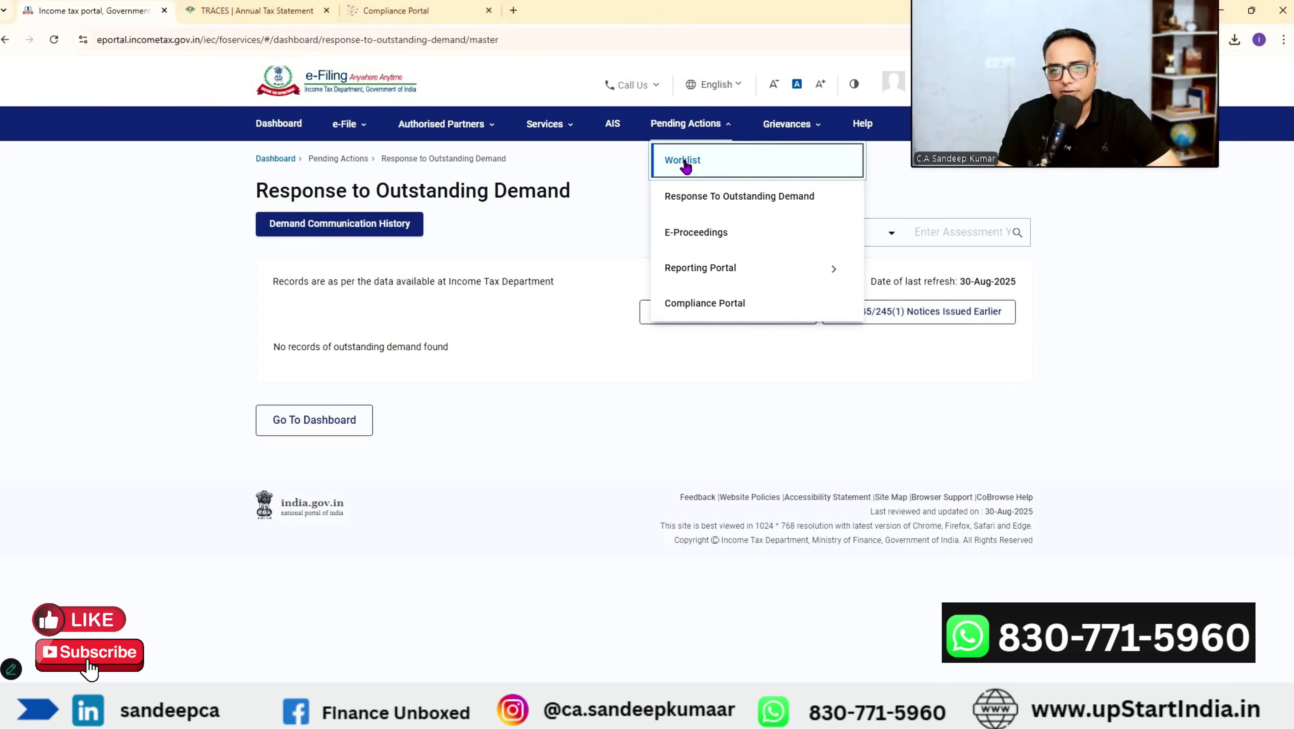
click(689, 173)
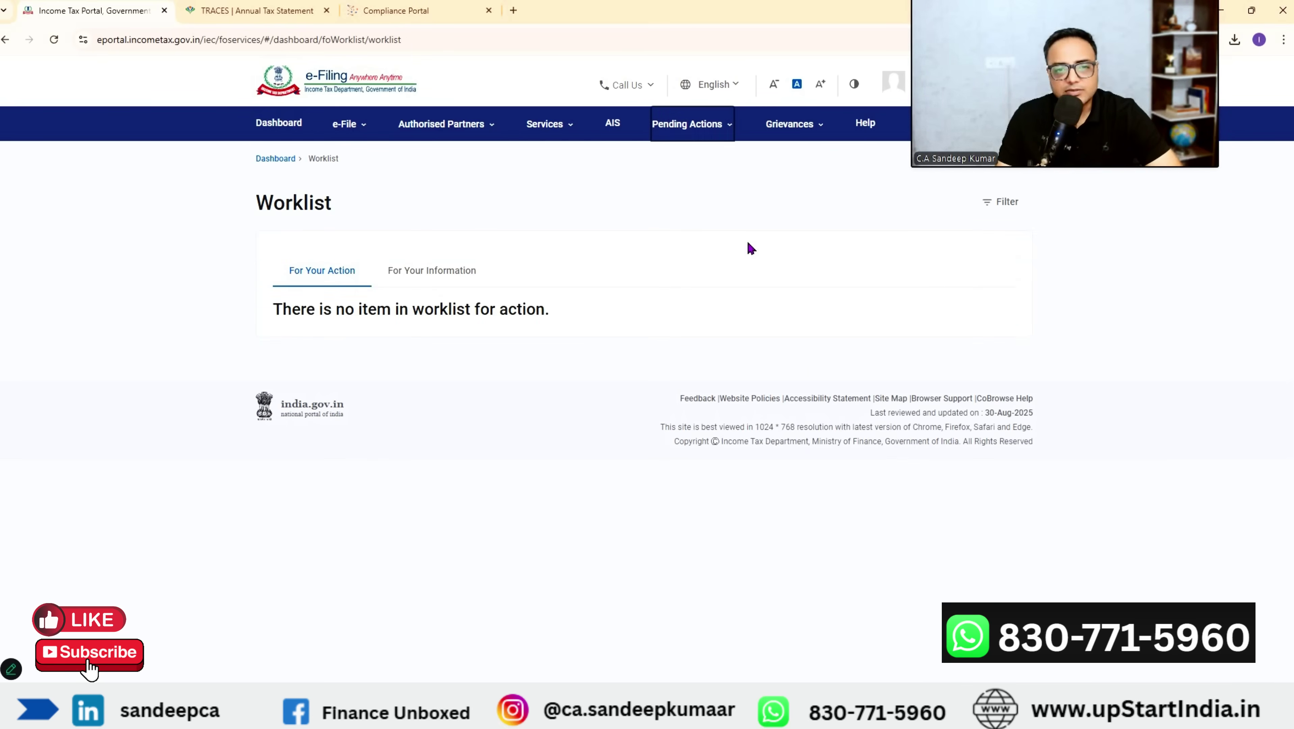
click(715, 125)
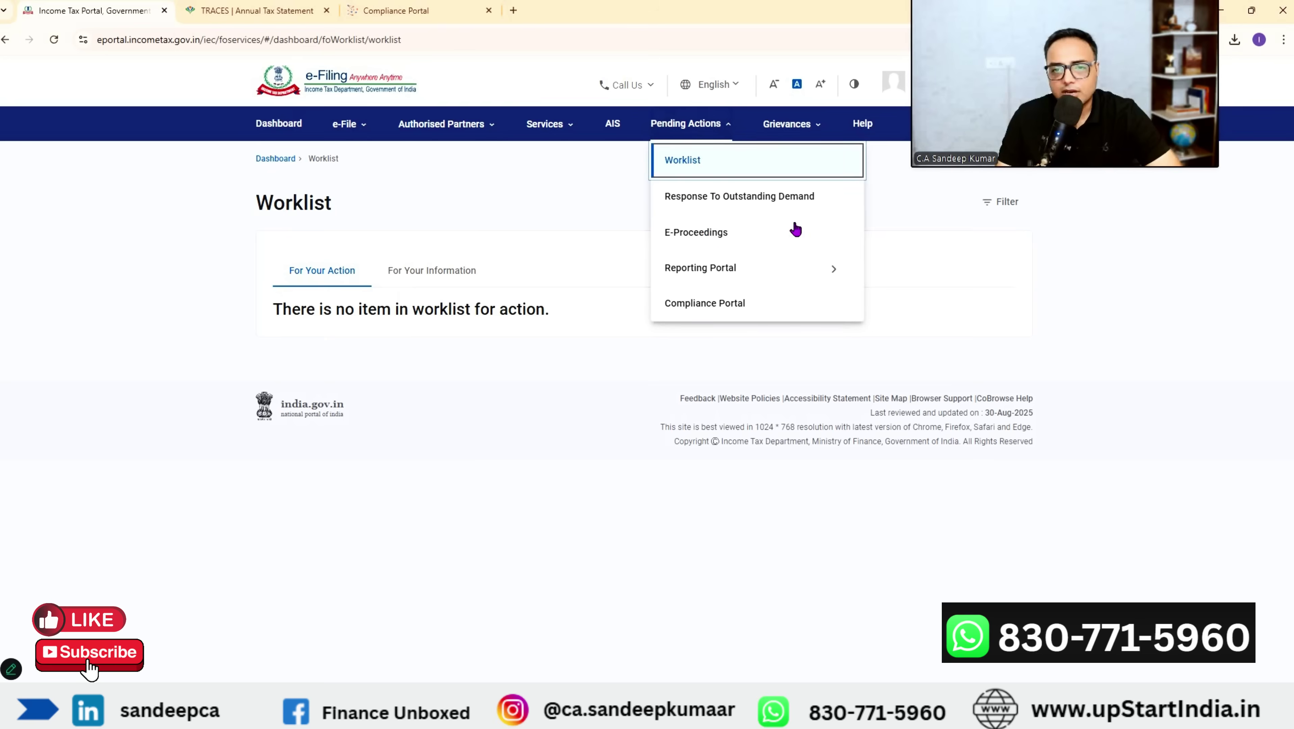
click(774, 236)
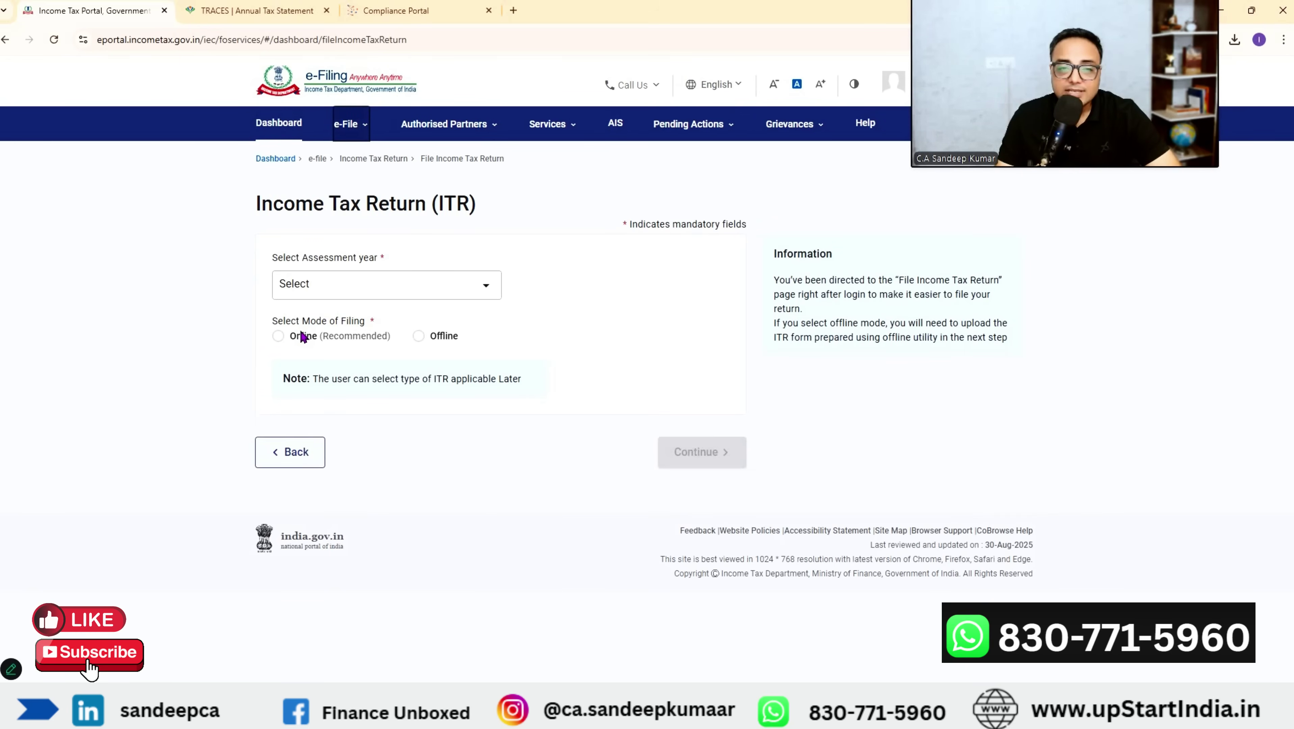
Step: Open the File Income Tax Forms page from the e-File section to view Form 10-IEA
click(352, 128)
mouse_move(428, 197)
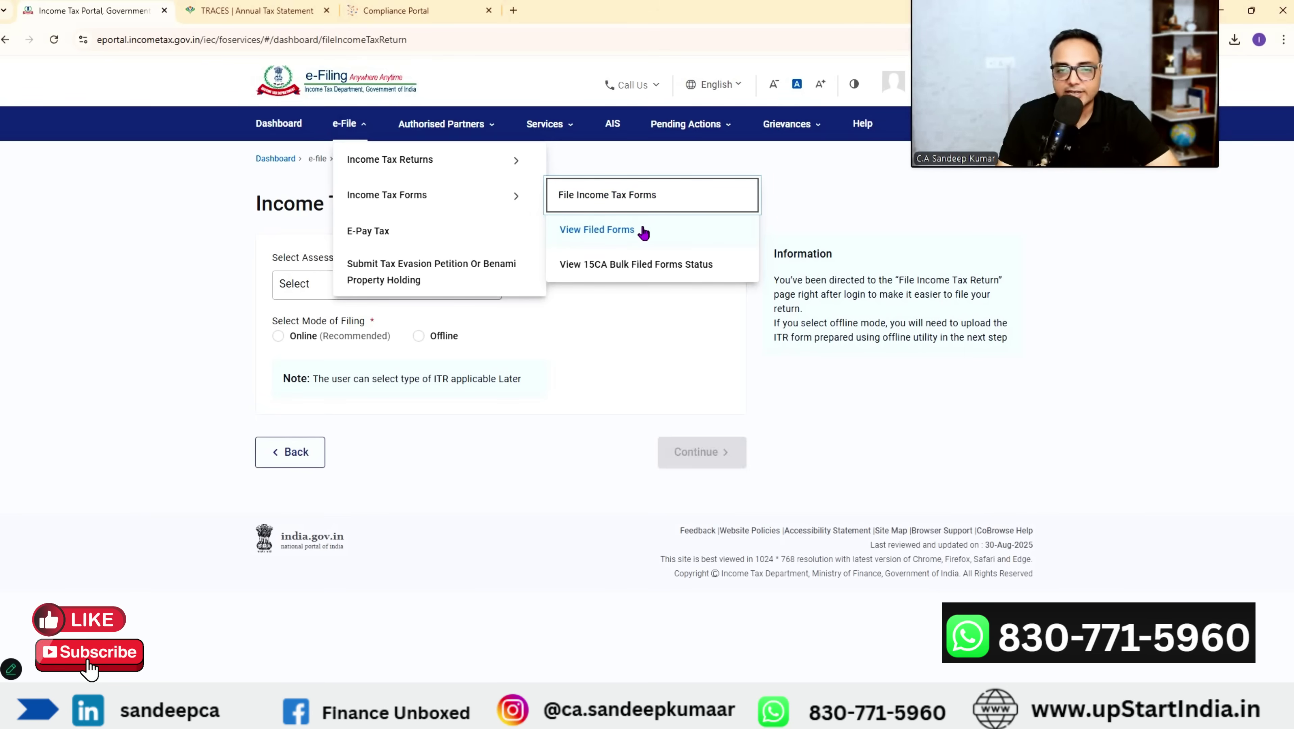
click(588, 204)
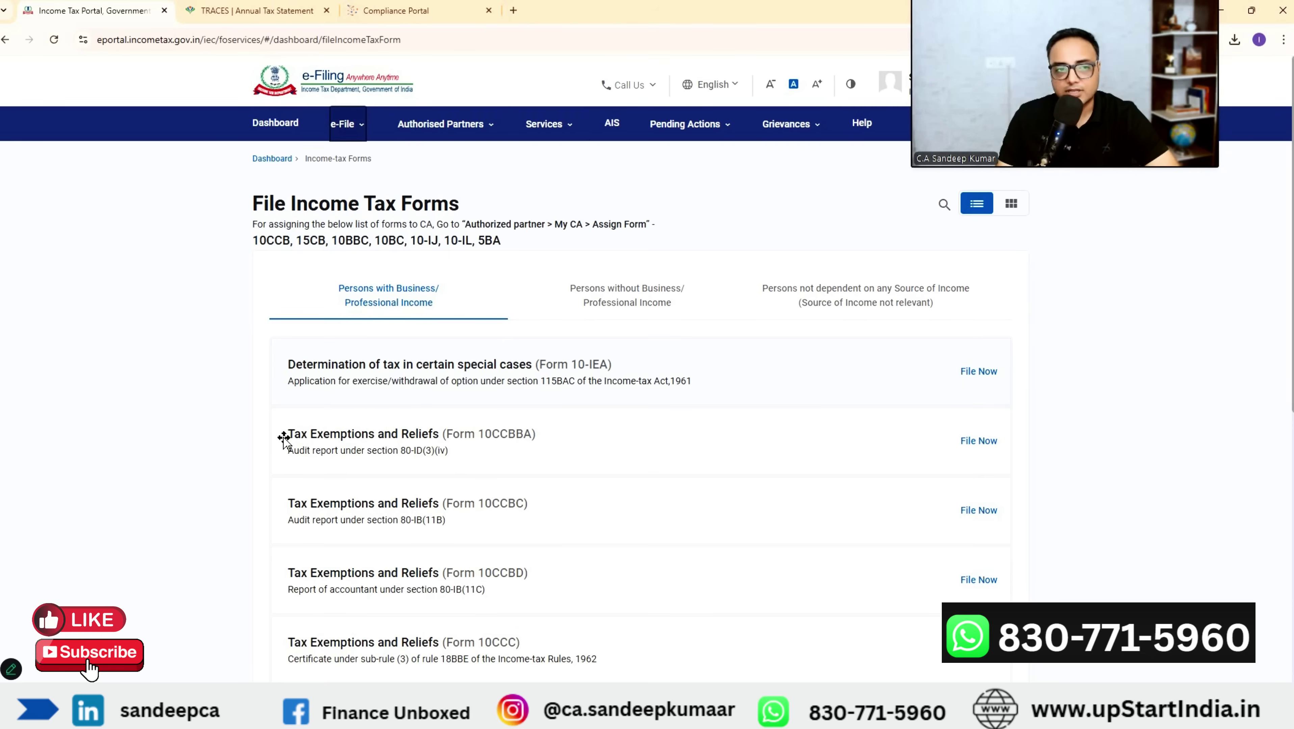
Step: Switch to the Zerodha tax P&L workbook in Excel and examine the options and futures turnover on the F&O sheet
key(alt+Tab)
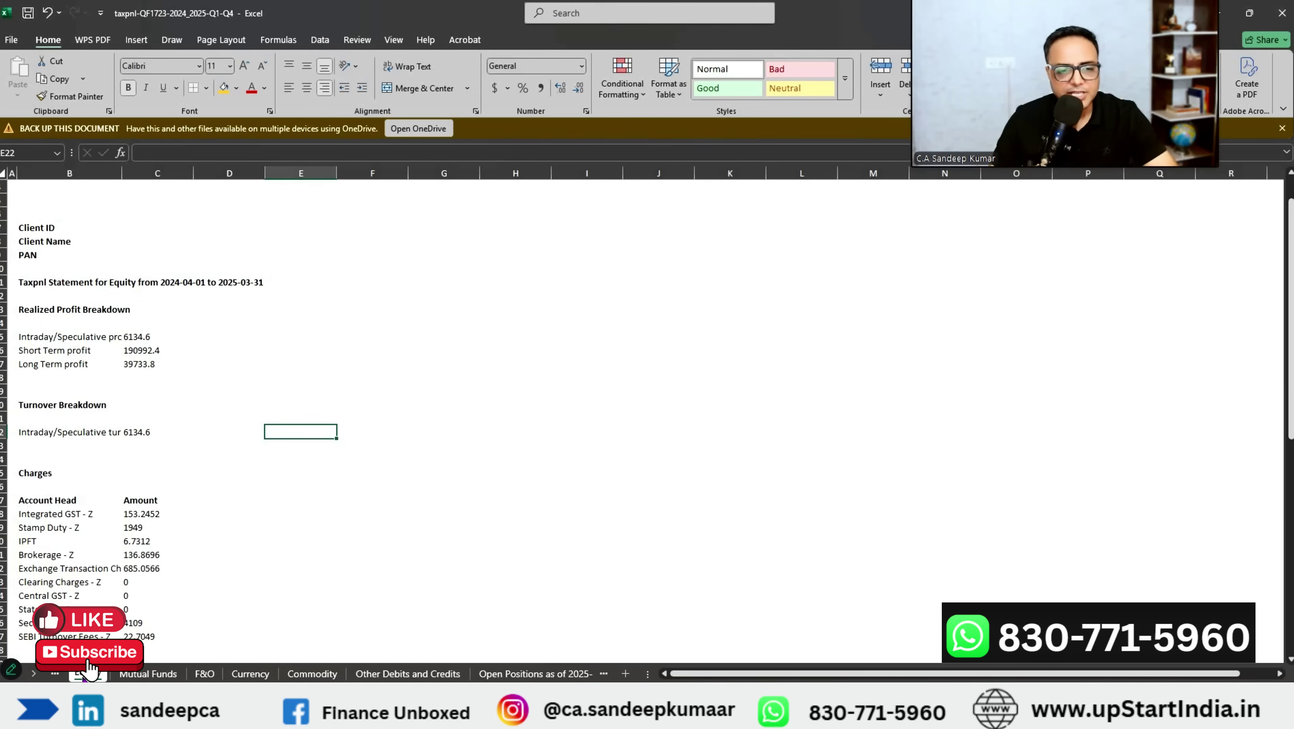
click(206, 675)
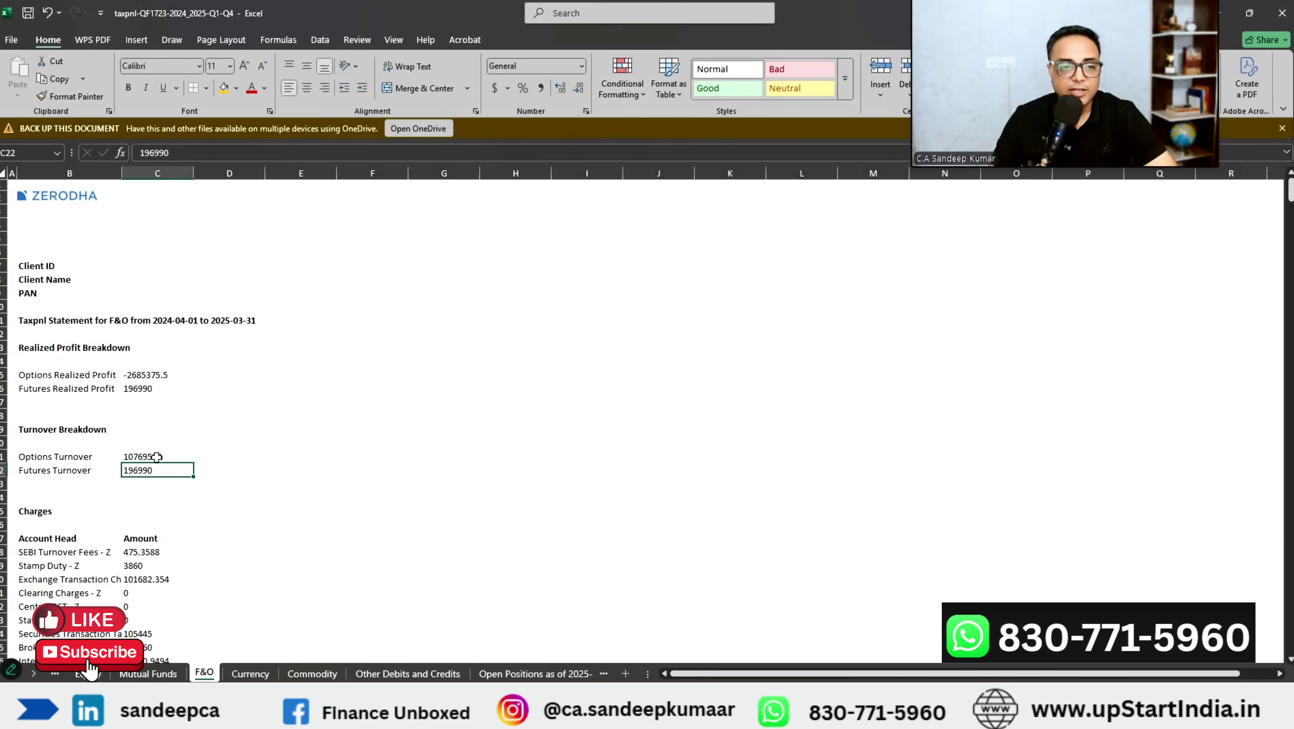
key(Up)
shift+click(155, 471)
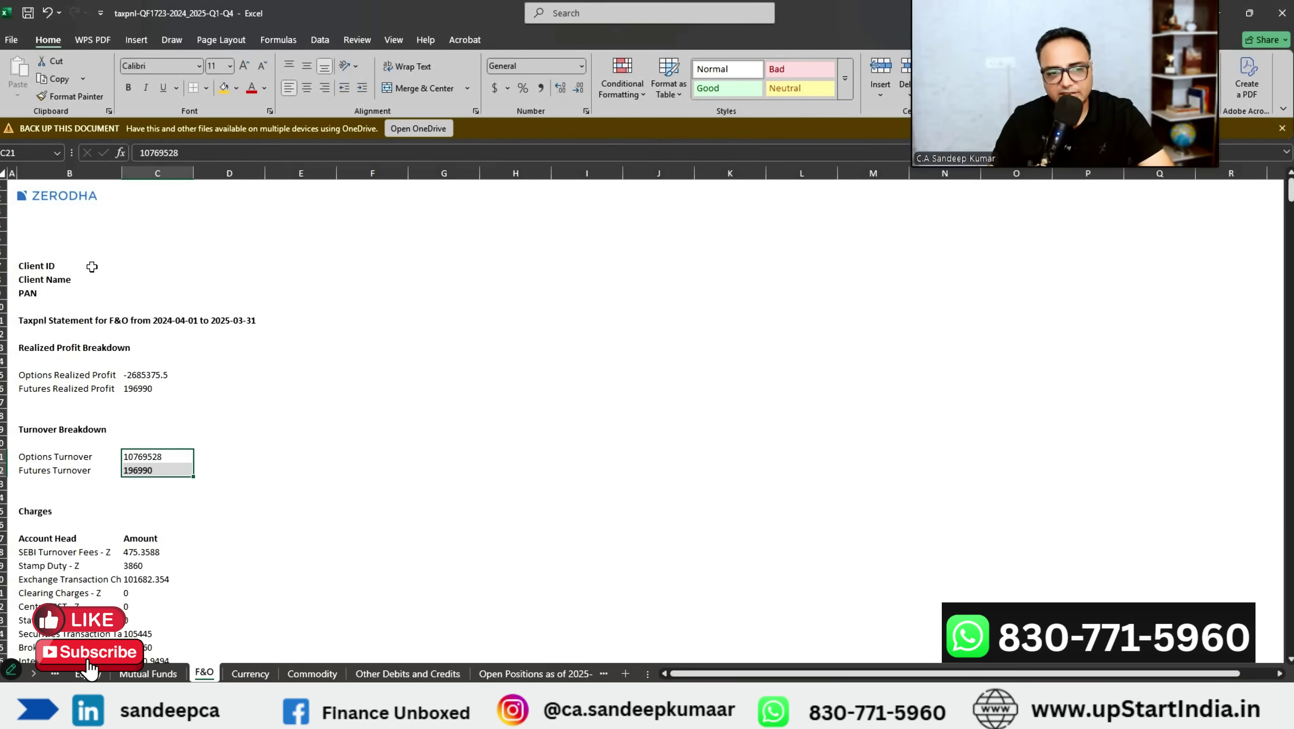
click(62, 237)
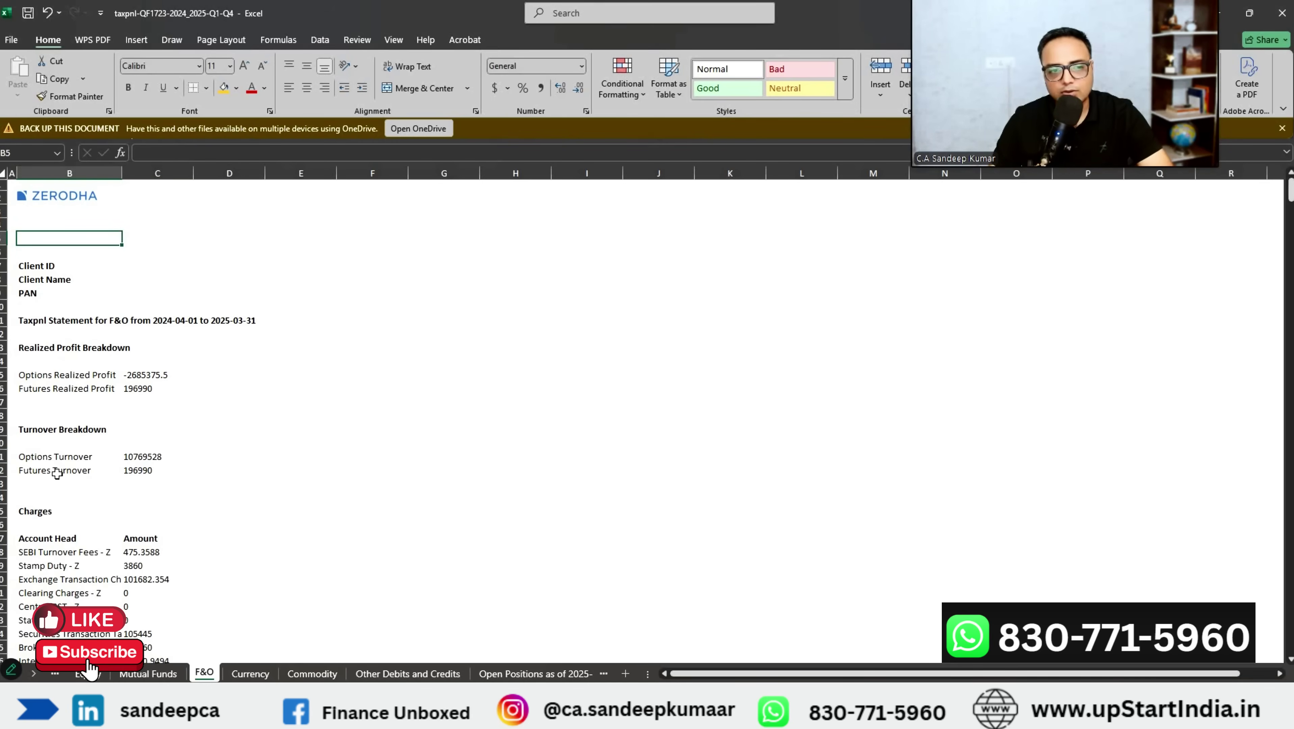
drag(69, 467, 158, 481)
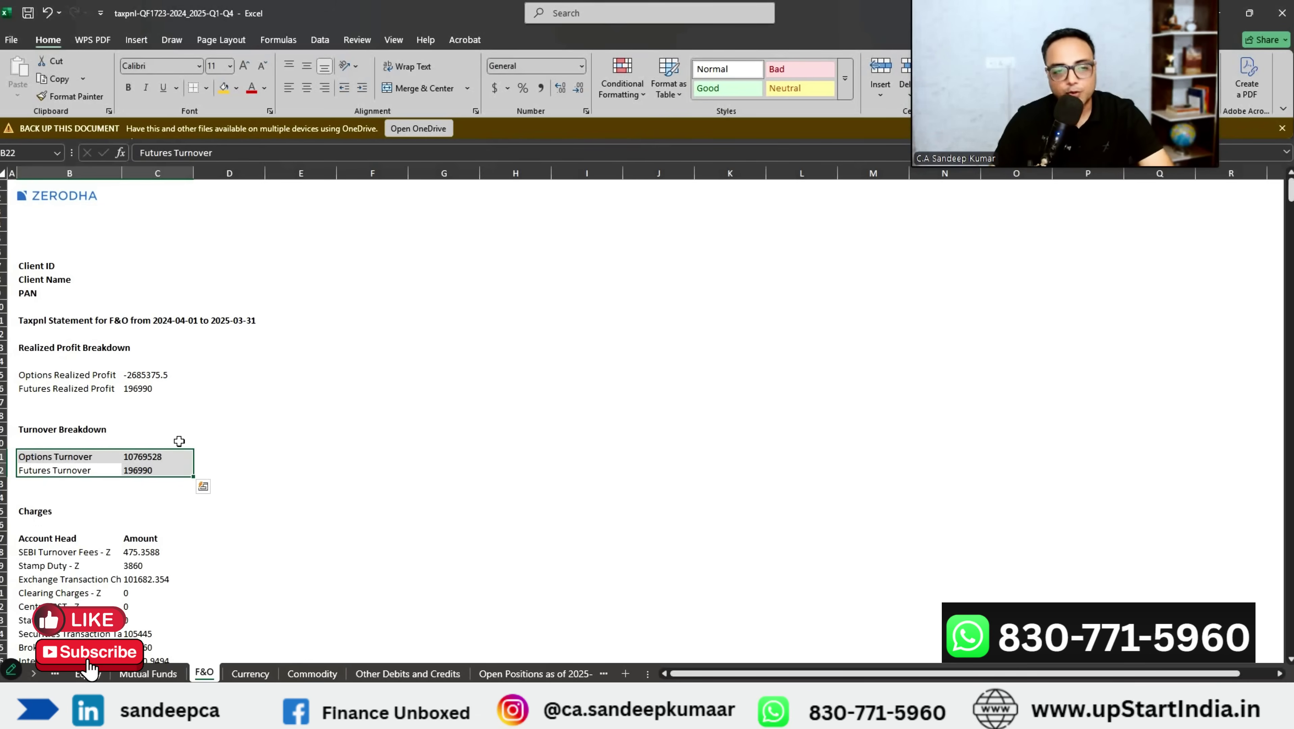
Step: Switch to the Tax_Report_01-May-25 workbook and examine the total Realized P&L of the F&O trades table
key(alt+Tab)
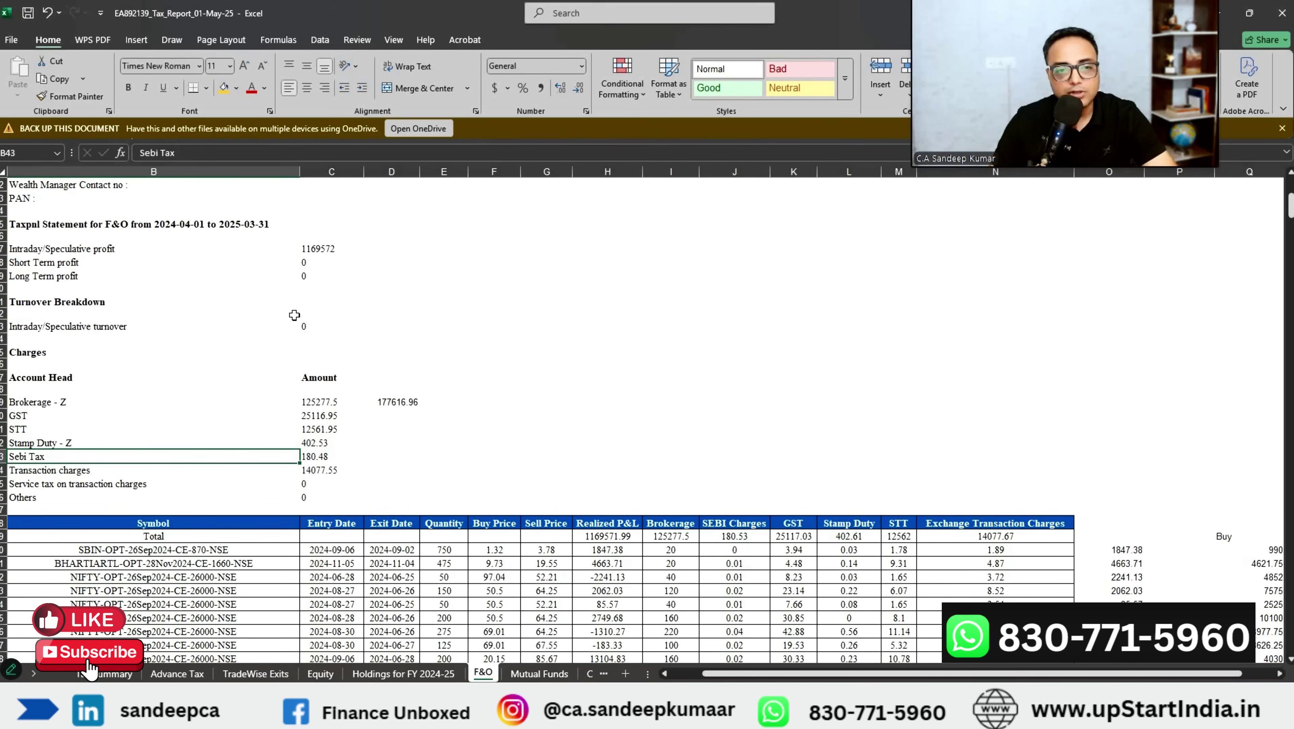
scroll(286, 317, up, 3)
scroll(282, 321, down, 8)
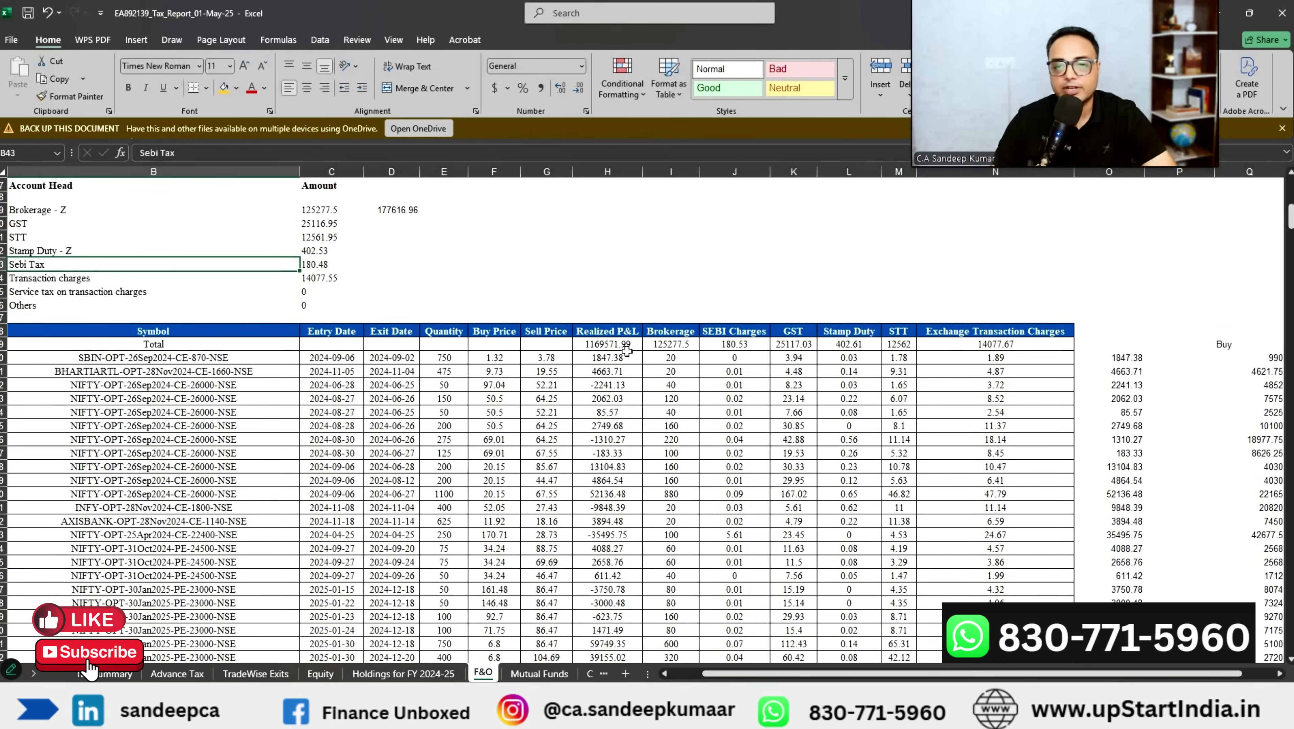
click(607, 344)
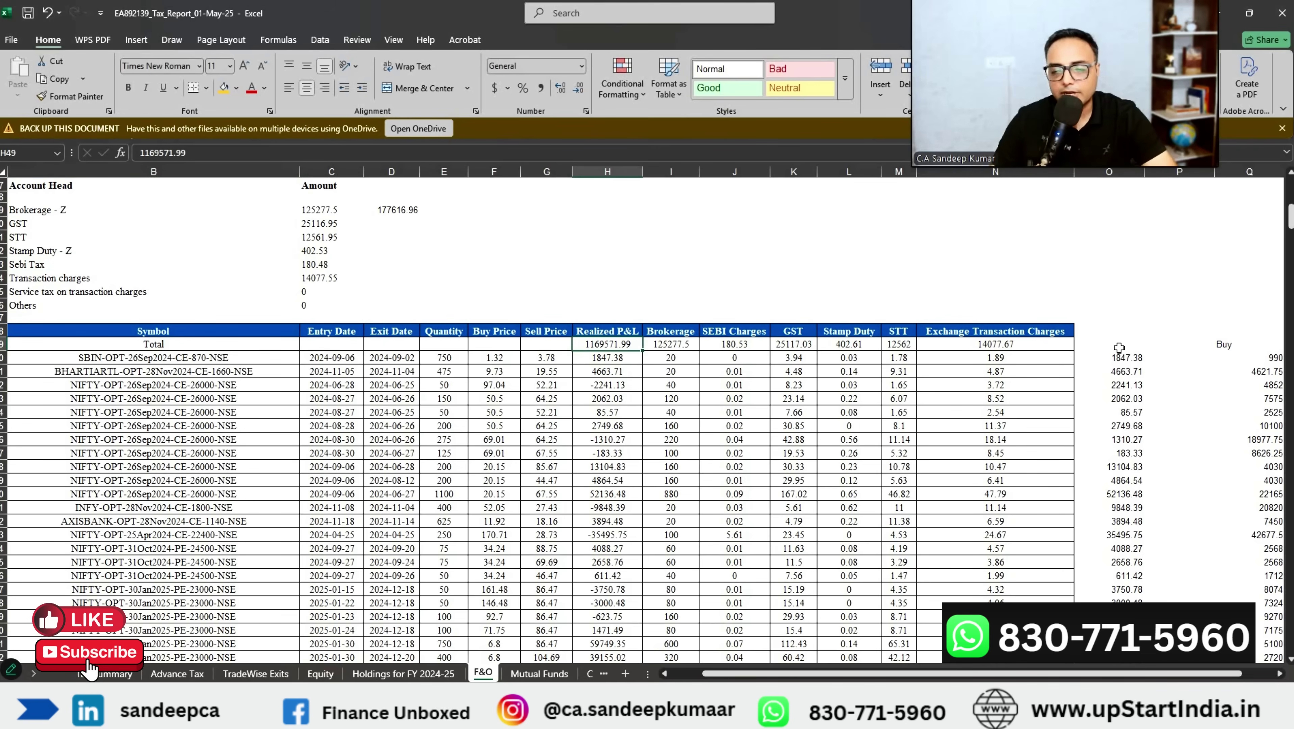
Step: Clear the old helper values beside the F&O trades table and enter =ABS(H49) in cell O49 of the Total row
click(1134, 343)
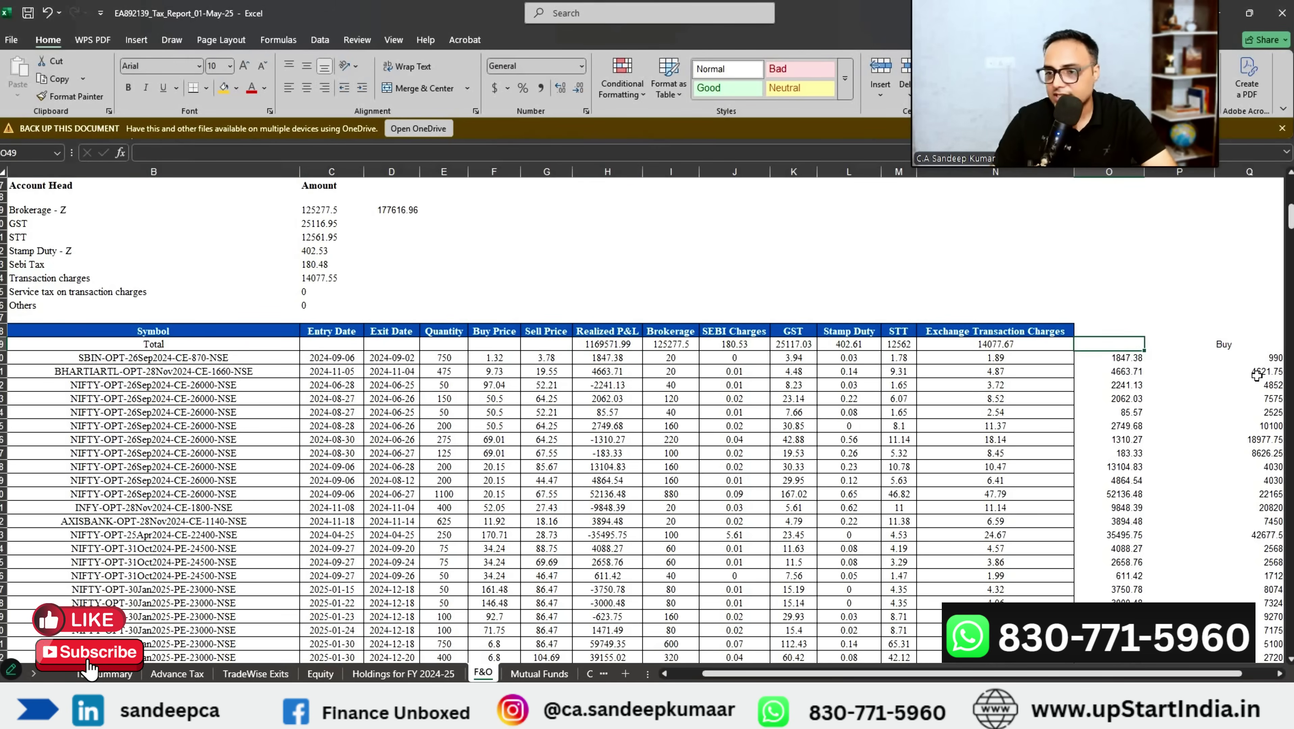
scroll(1260, 461, up, 2)
scroll(1260, 461, left, 1)
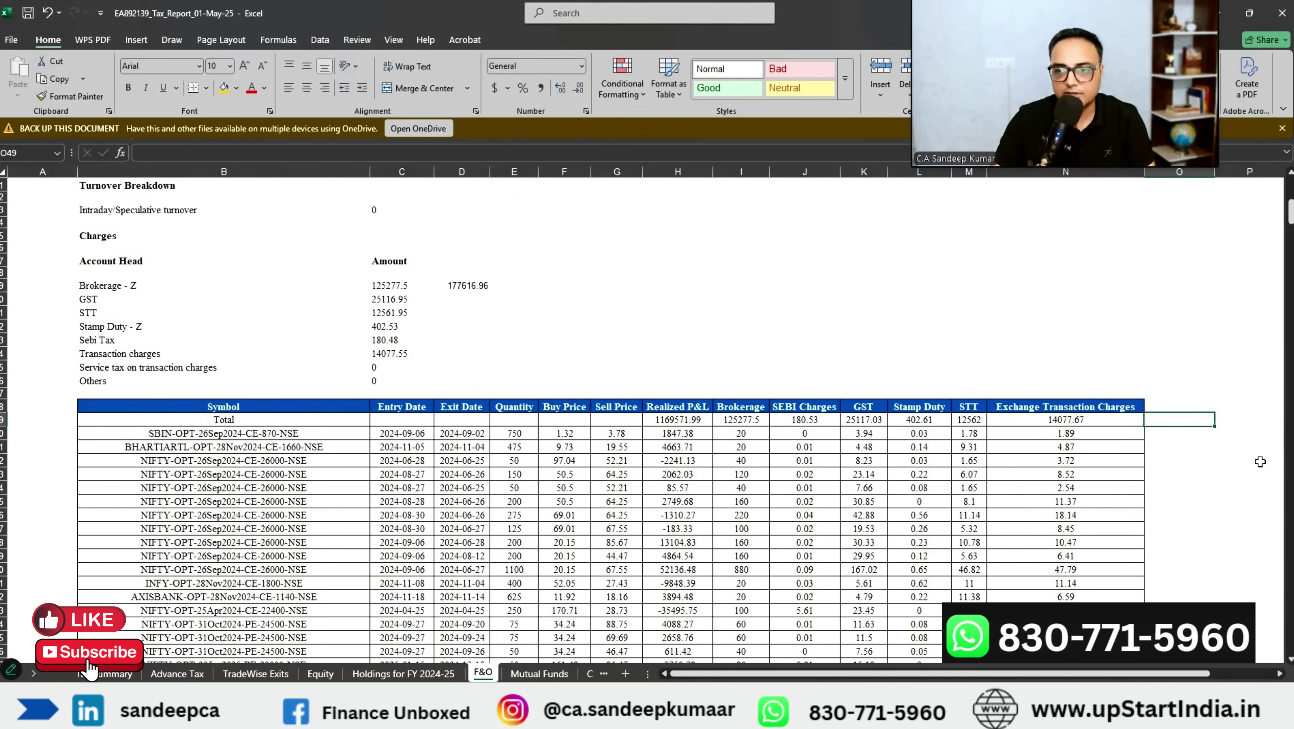
text(=ABS()
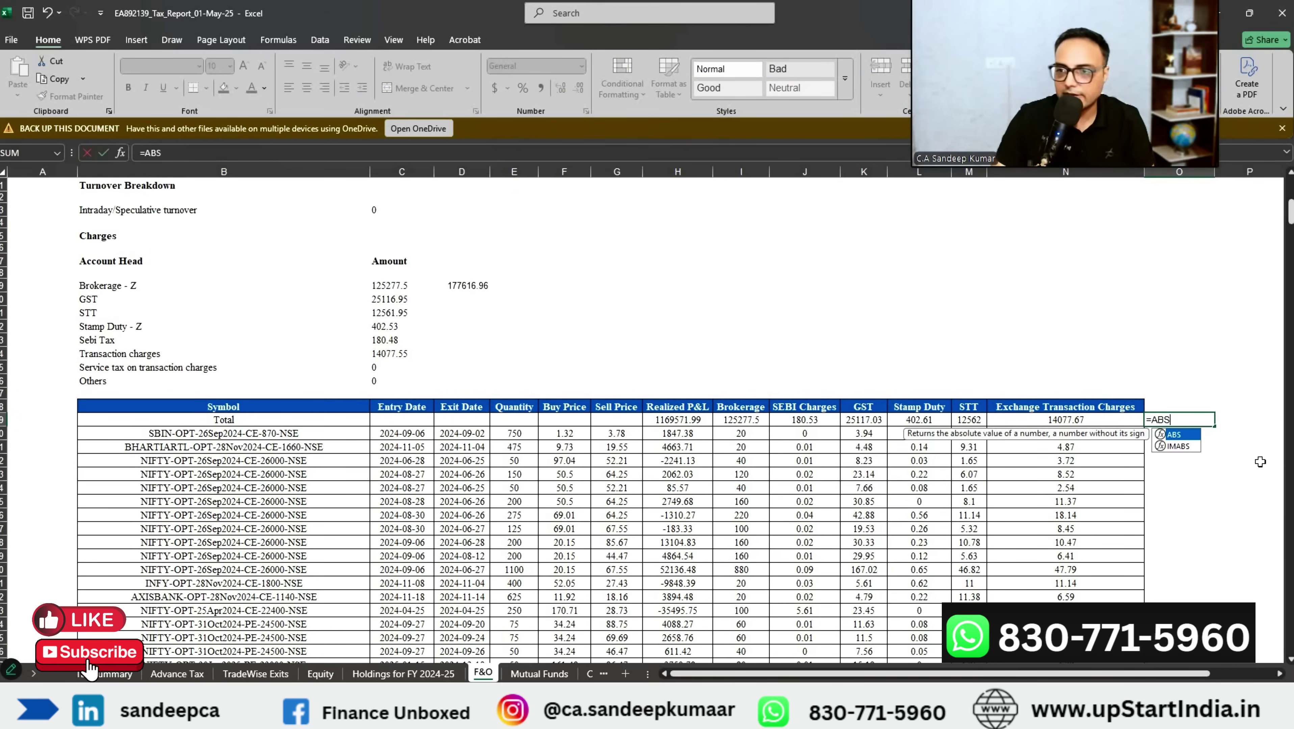
click(685, 423)
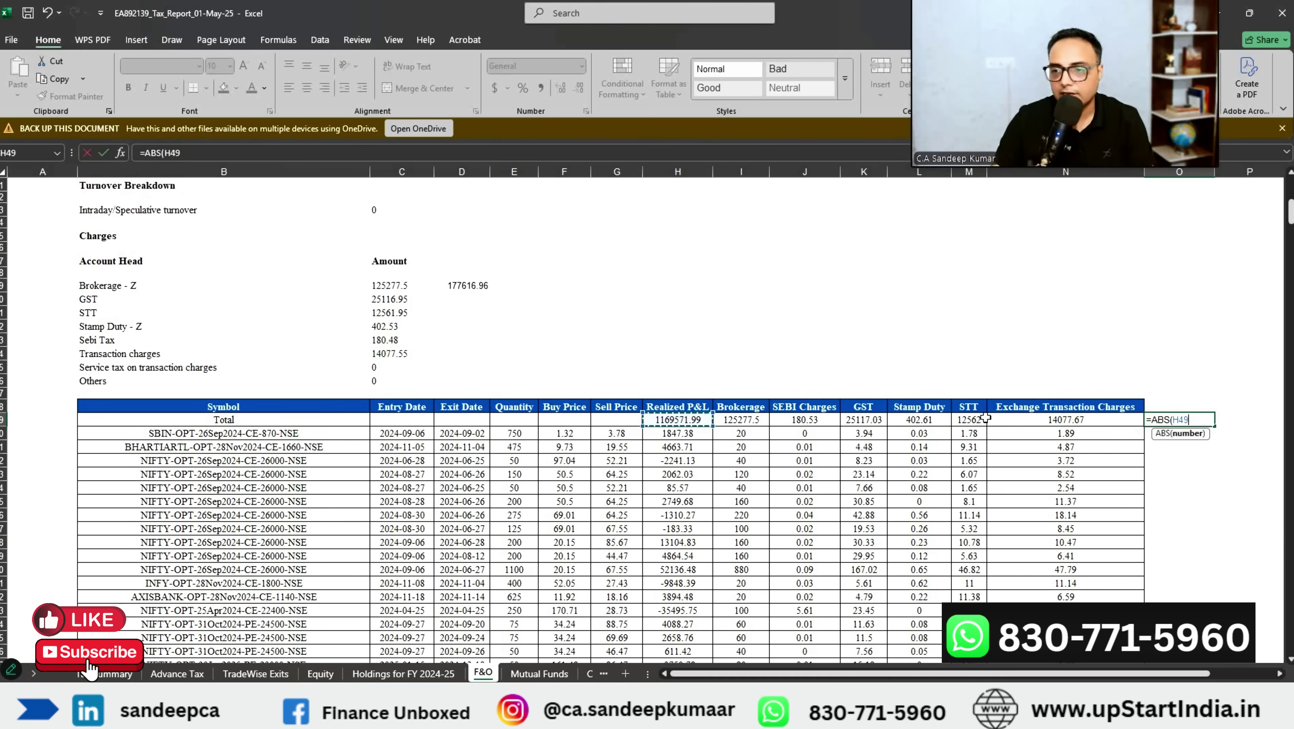
key(Return)
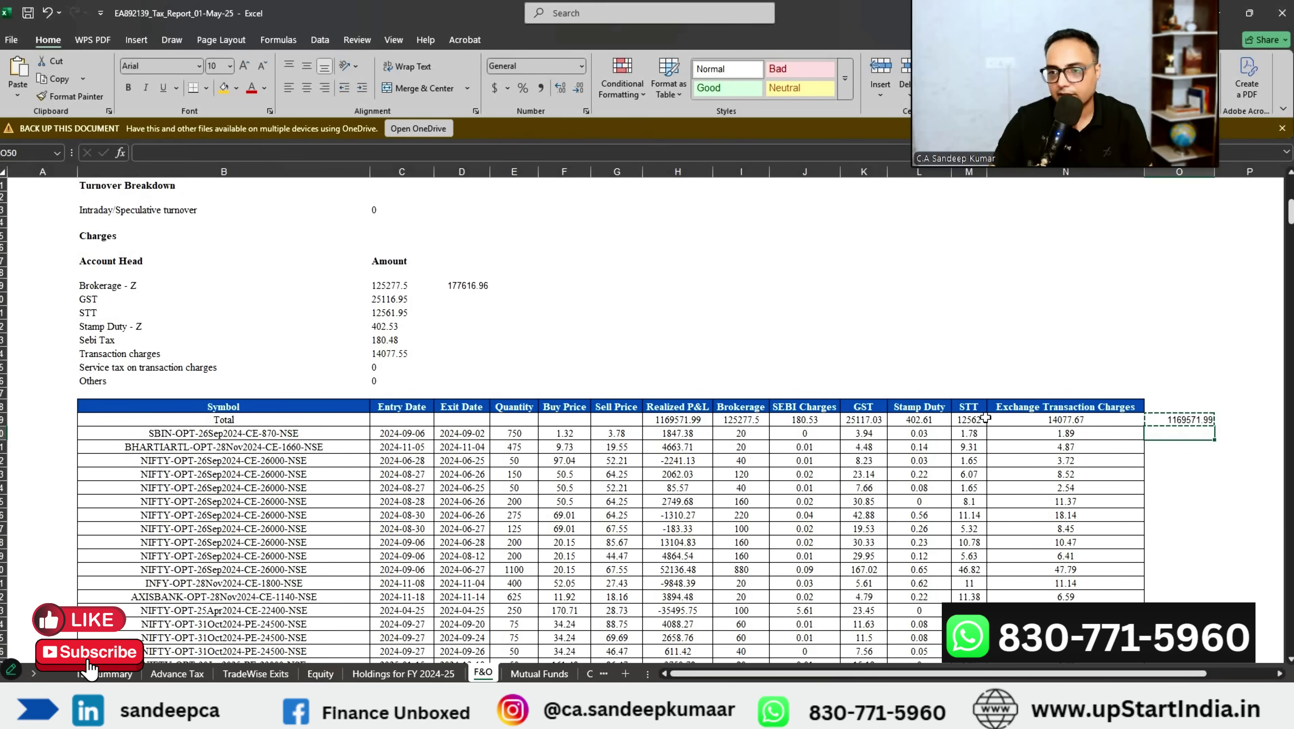
Step: Copy the absolute-value formula from O49 into column O for every F&O trade, from O50 to the table's last row
key(shift+Page_Down)
key(shift+Page_Down)
key(shift+Page_Down)
key(shift+Page_Down)
key(shift+Page_Down)
key(shift+Page_Down)
key(shift+Page_Down)
key(shift+Page_Down)
key(shift+Page_Down)
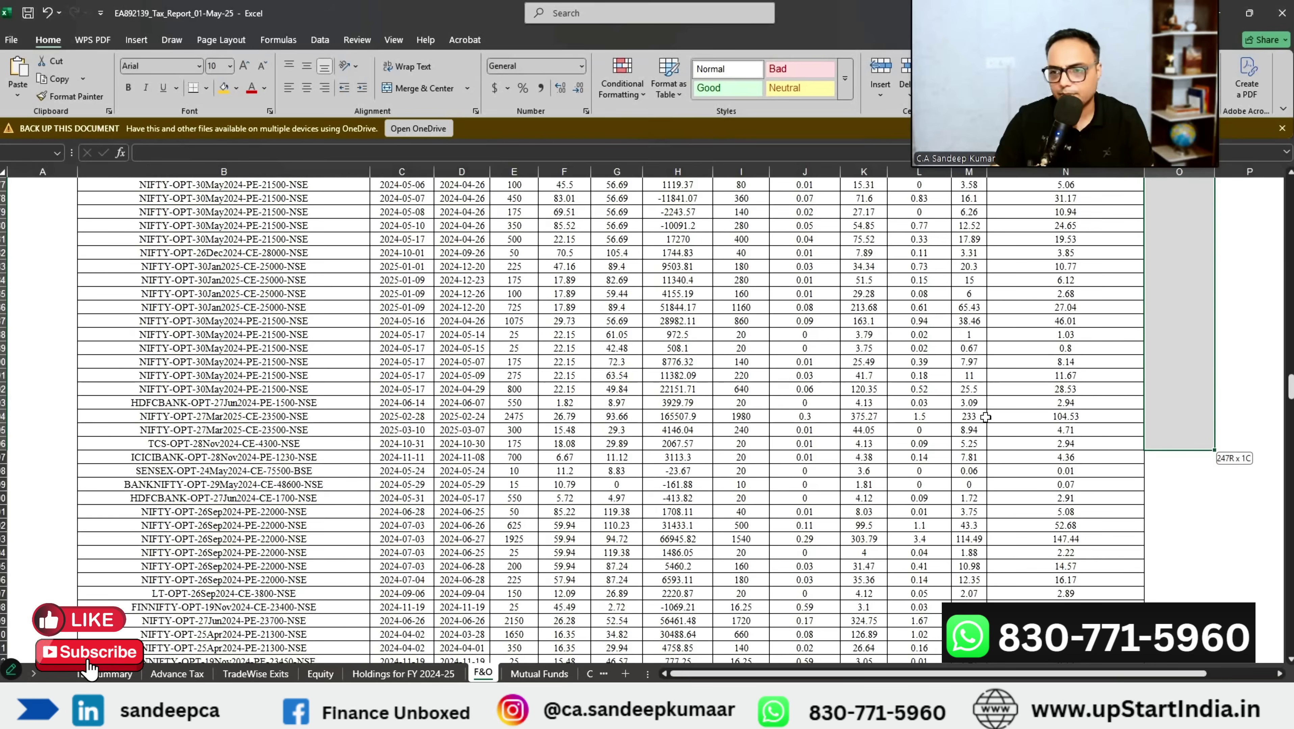
key(shift+Page_Down)
key(shift+Page_Down)
key(shift+Page_Down)
key(shift+Page_Down)
key(shift+Page_Down)
key(shift+Page_Down)
key(shift+Page_Down)
key(shift+Page_Down)
key(shift+Page_Down)
key(shift+Page_Down)
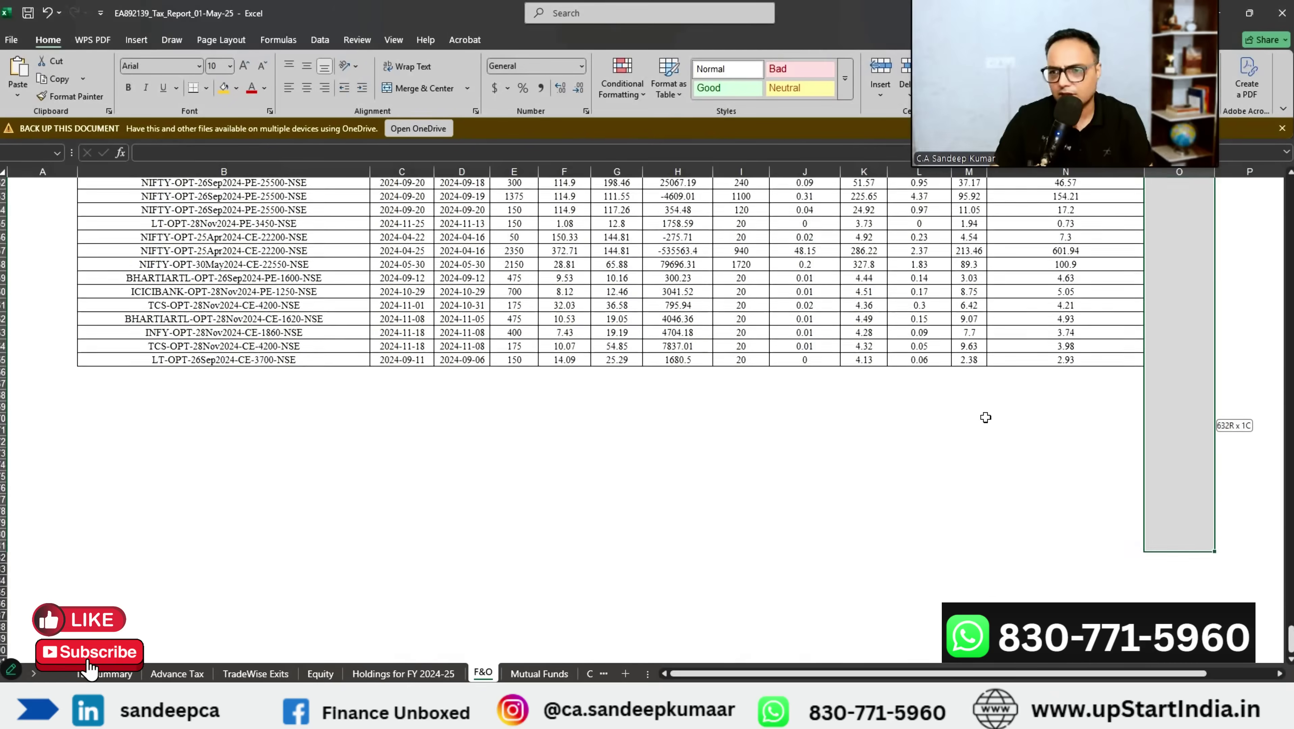
scroll(986, 417, up, 20)
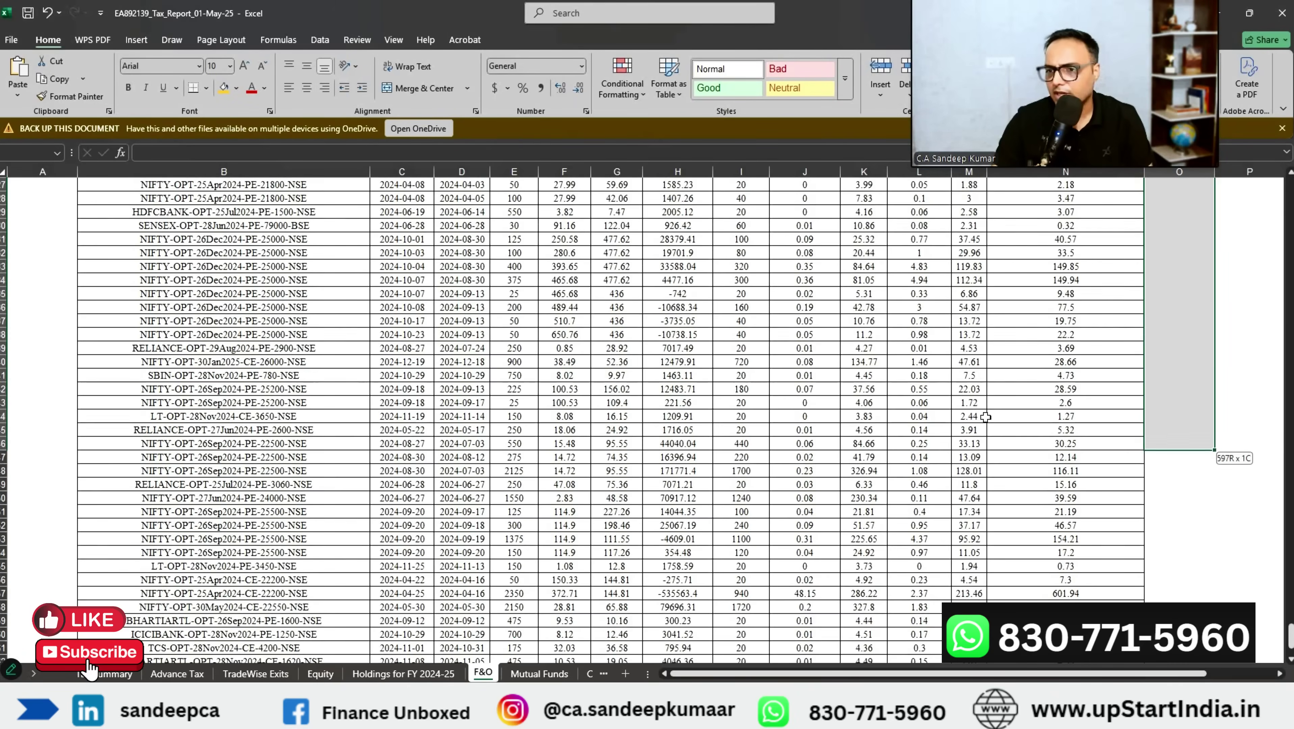
scroll(986, 418, down, 7)
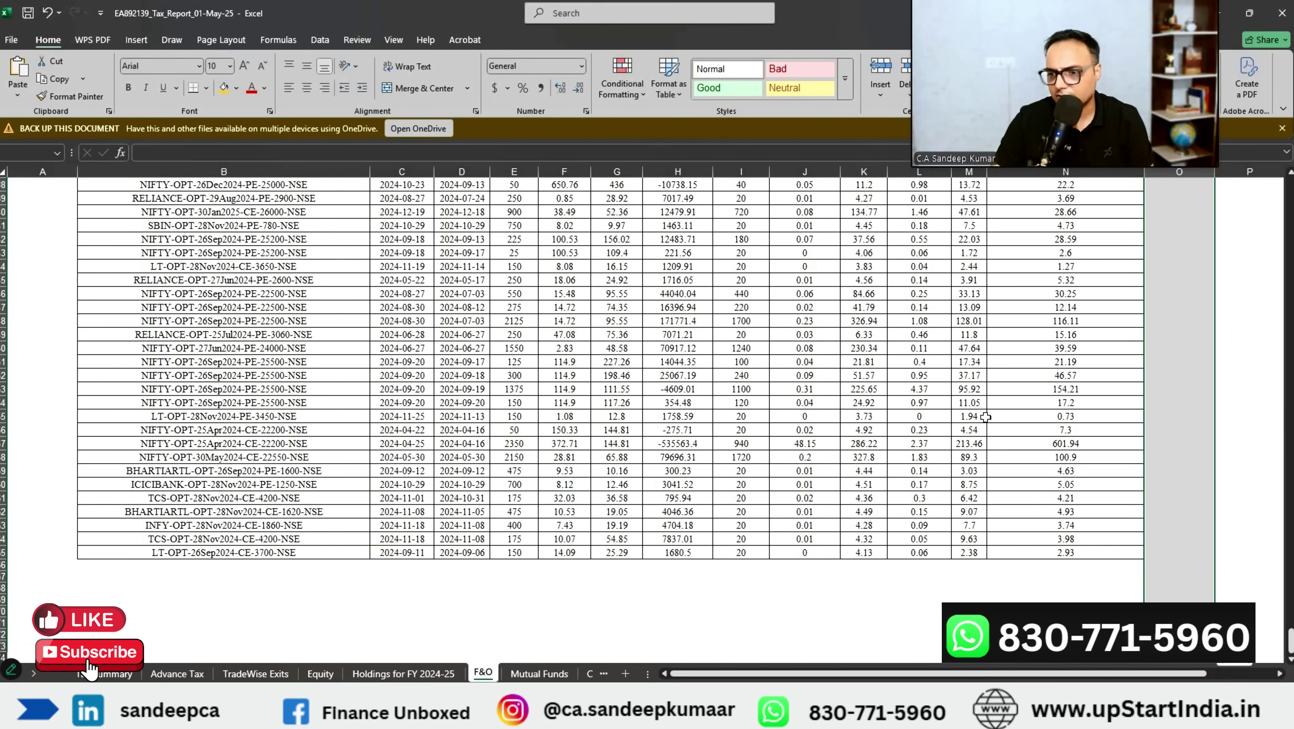
key(shift+Up)
key(shift+Up)
key(shift+Up)
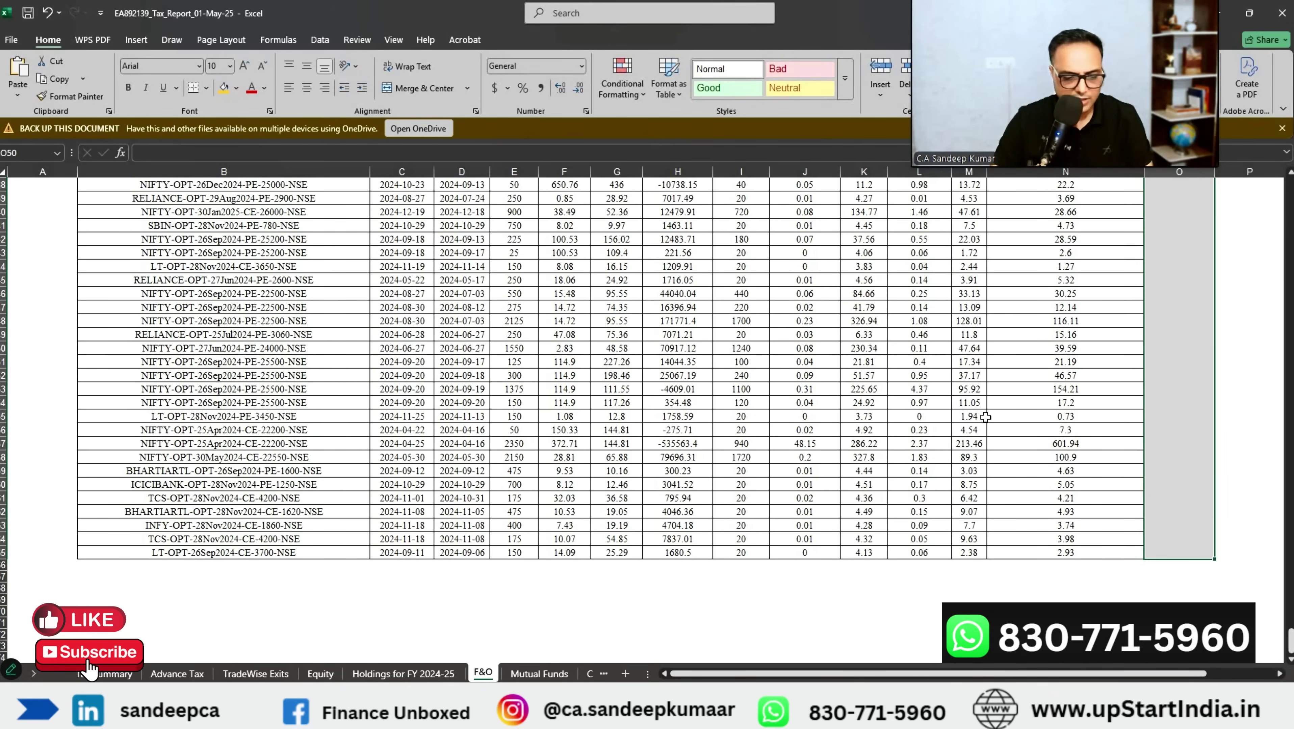
key(ctrl+v)
scroll(985, 415, up, 1)
key(Down)
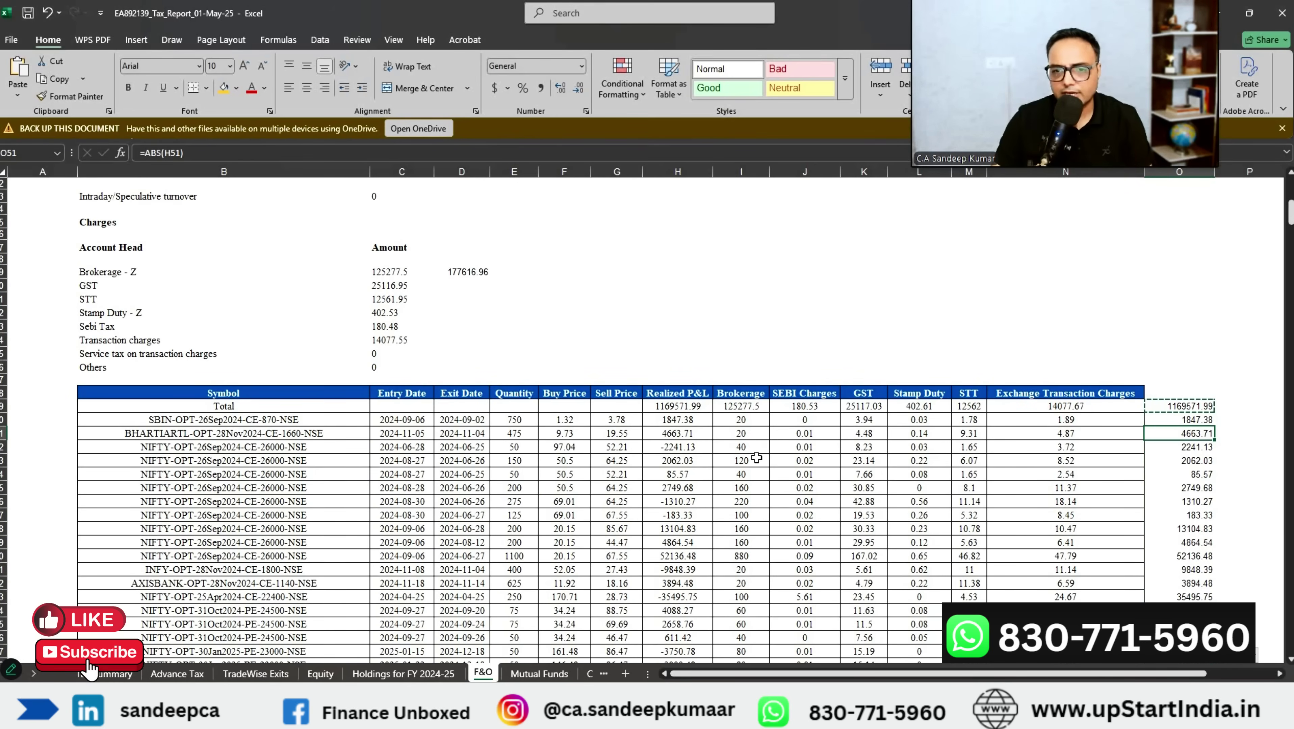
Step: Compare the Realized P&L entries in H52 and H51 with their absolute values in column O
click(679, 448)
click(1197, 450)
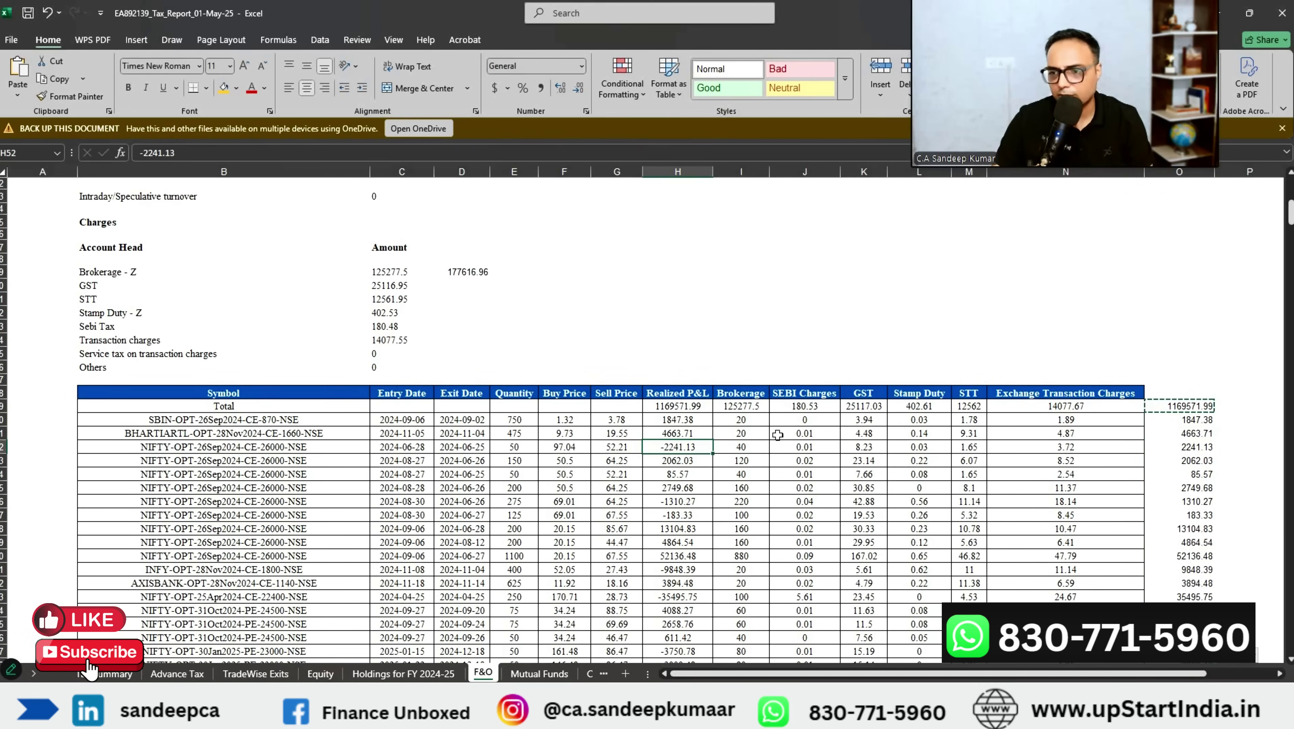
click(678, 432)
Step: Select the absolute P&L values in column O from O49 to the last trade to check the F&O turnover
click(1191, 407)
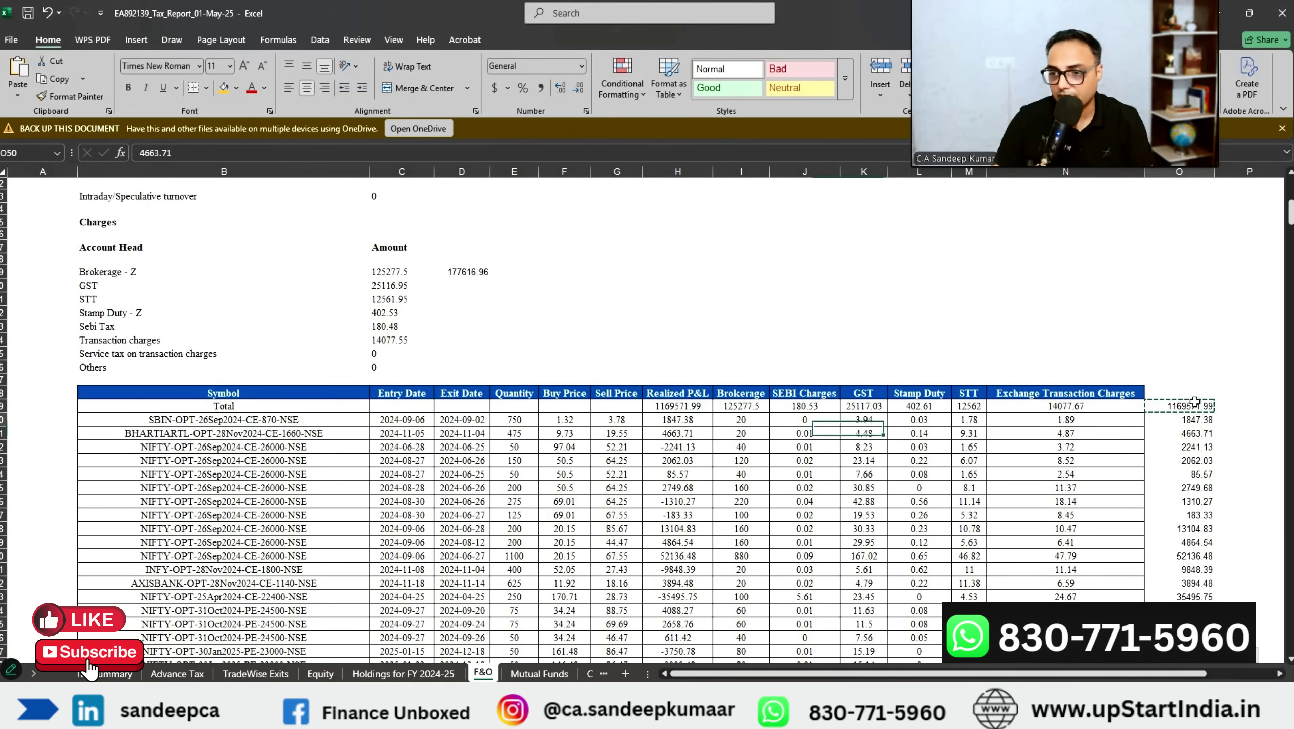
key(ctrl+shift+Down)
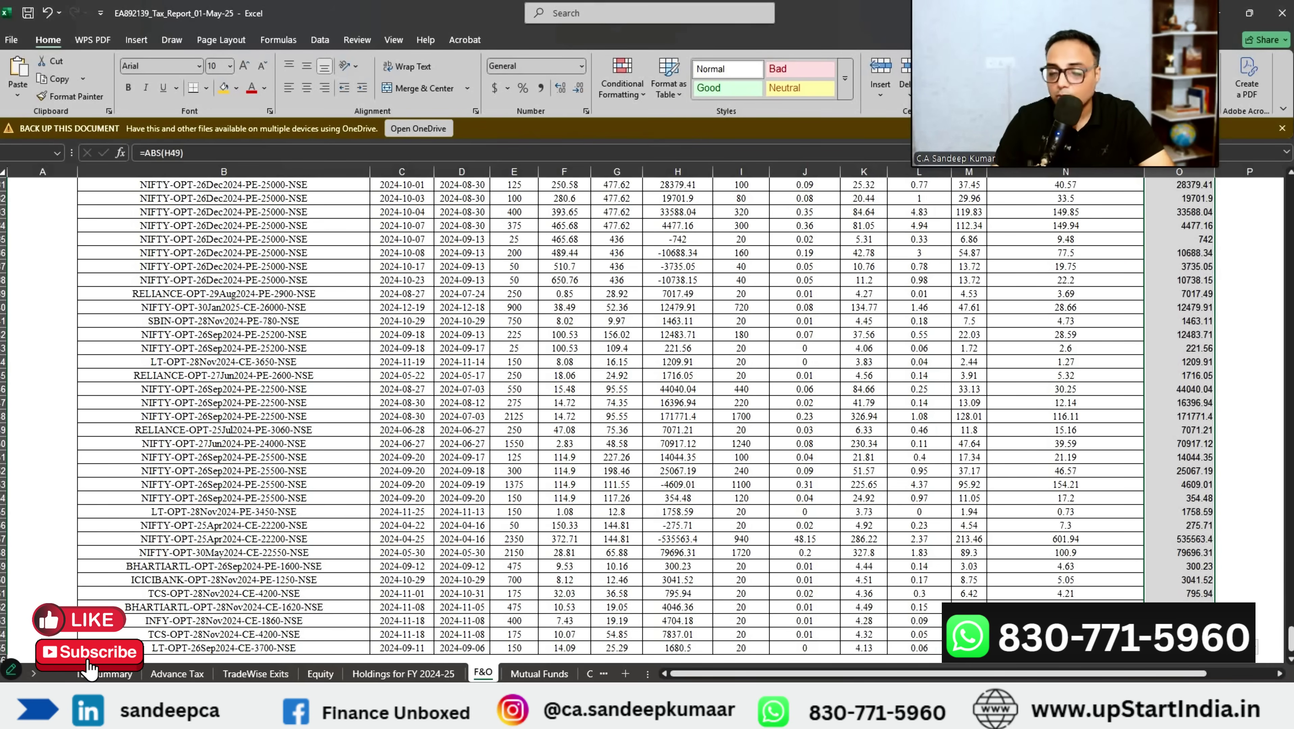
key(Up)
key(Up)
key(Up)
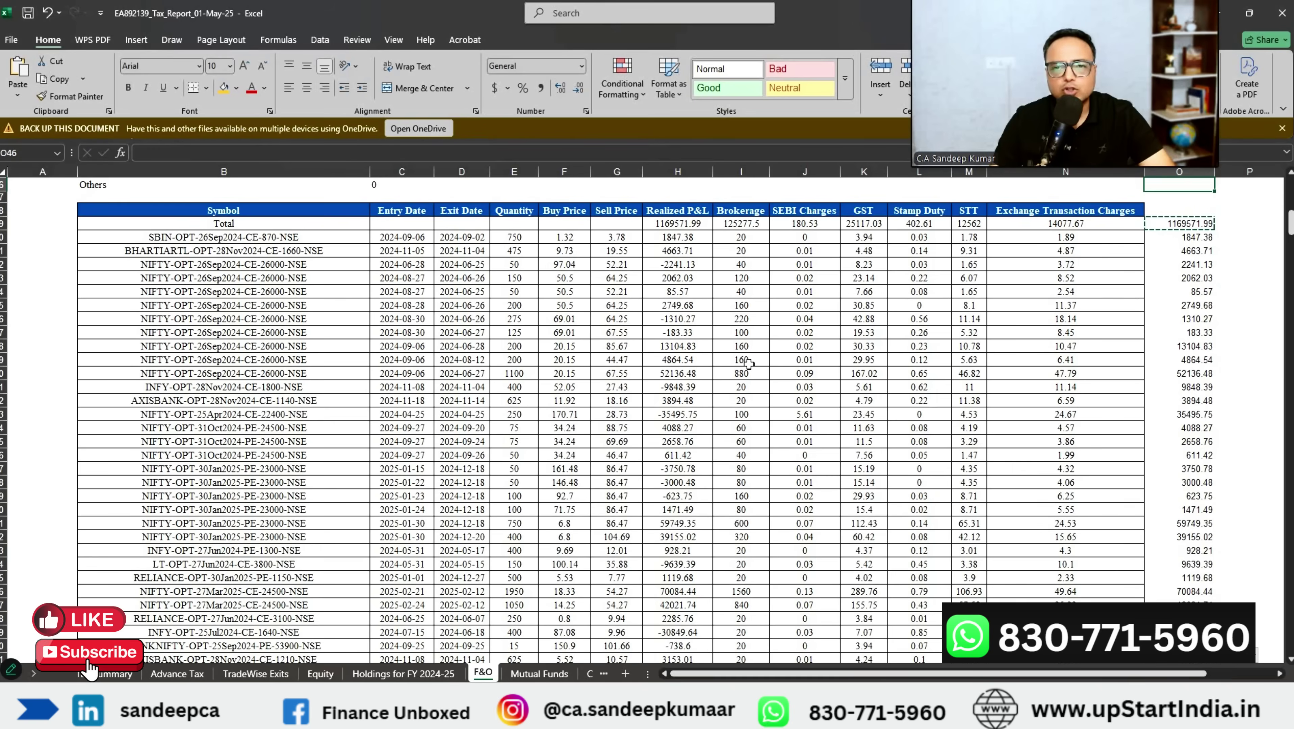
Step: Switch to the Zerodha tax P&L workbook's F&O sheet and examine the Options trades, ending on G48 beside the first Realized P&L value
click(619, 164)
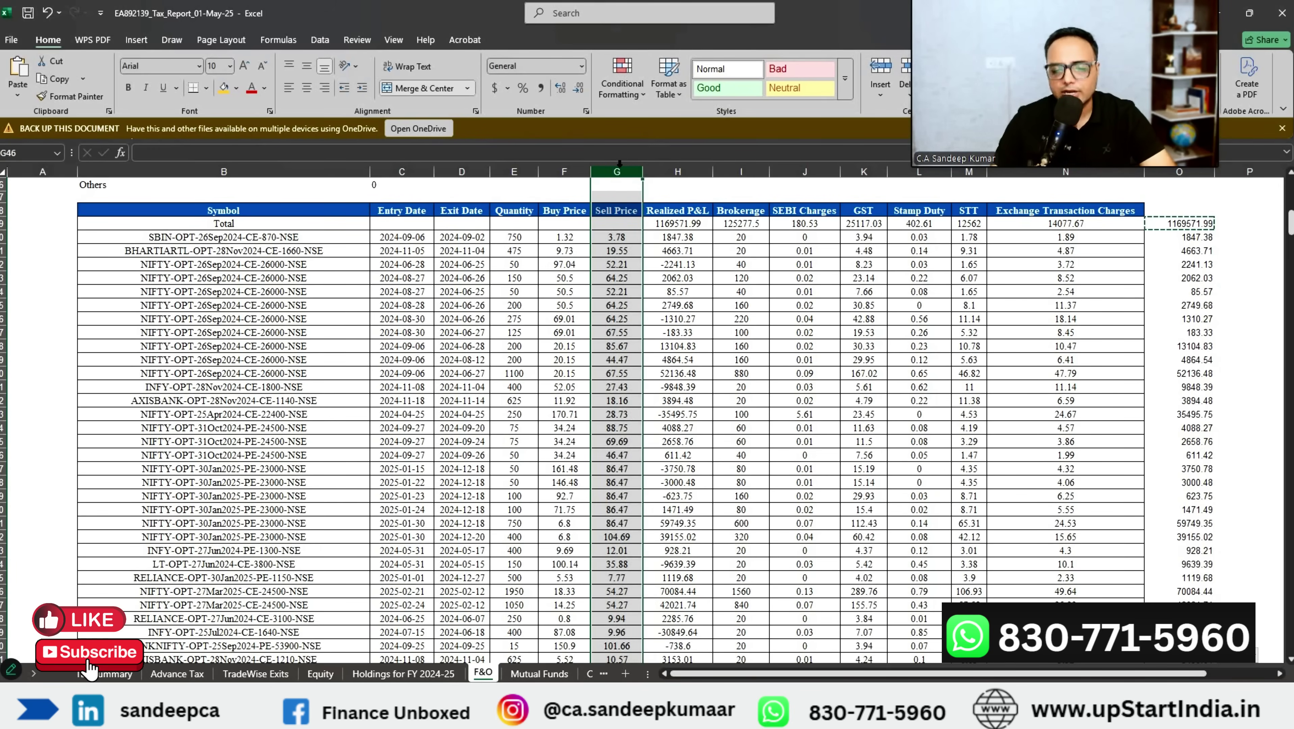
key(alt+Tab)
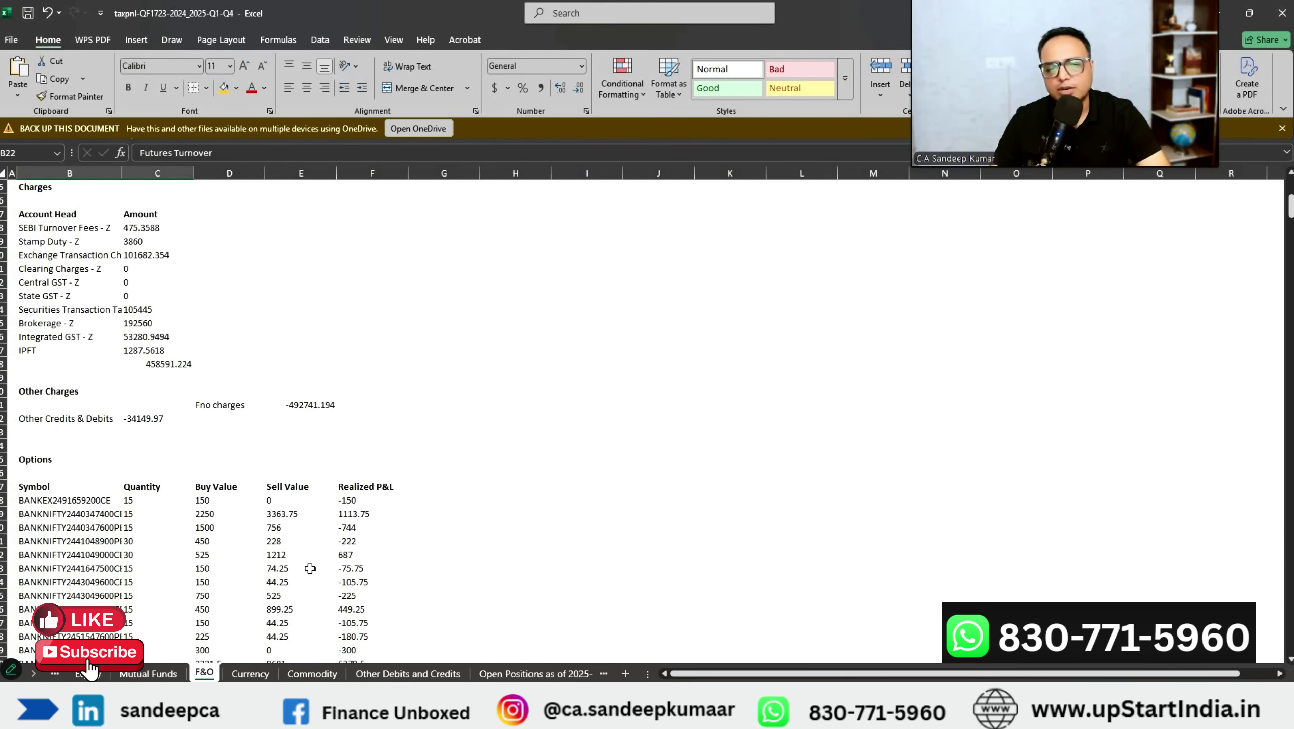
click(309, 501)
drag(301, 503, 331, 513)
click(356, 297)
click(428, 290)
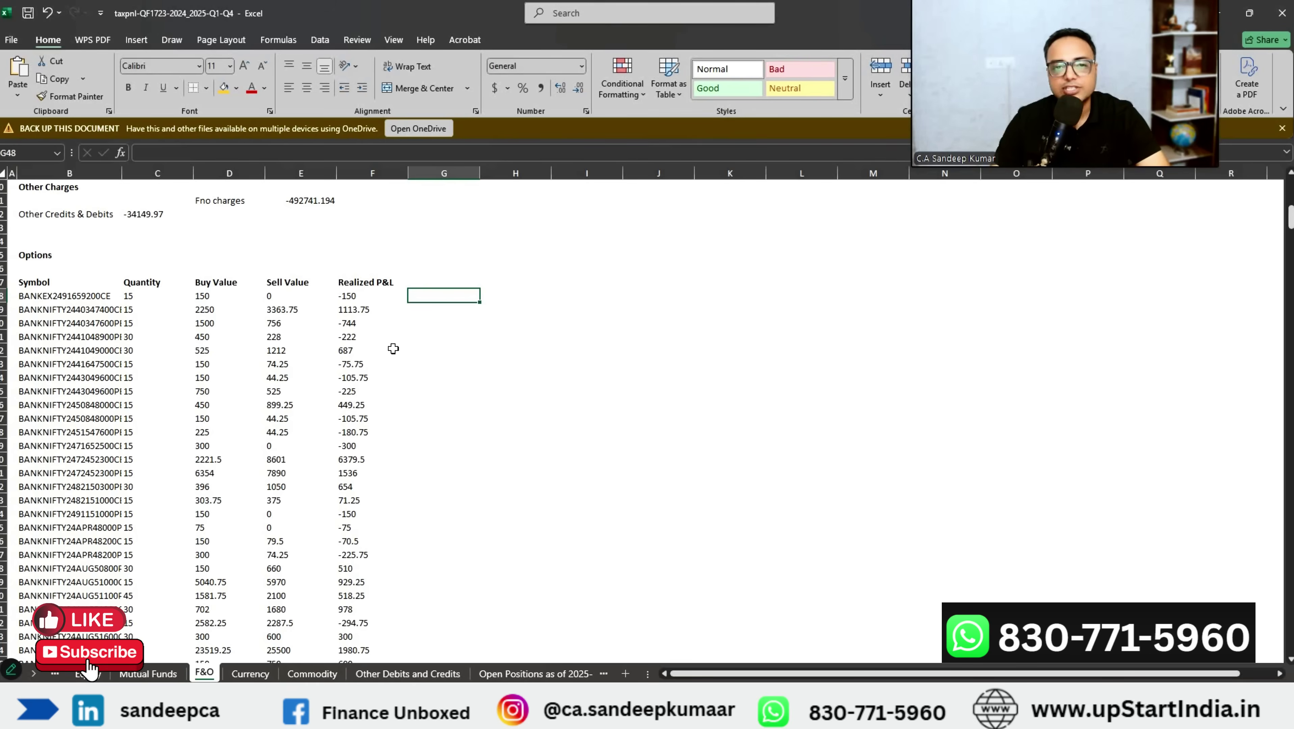
Step: Review the options and futures realized profit in C15:C16 and the charge amounts from SEBI Turnover Fees to IPFT on the F&O sheet
scroll(218, 589, up, 7)
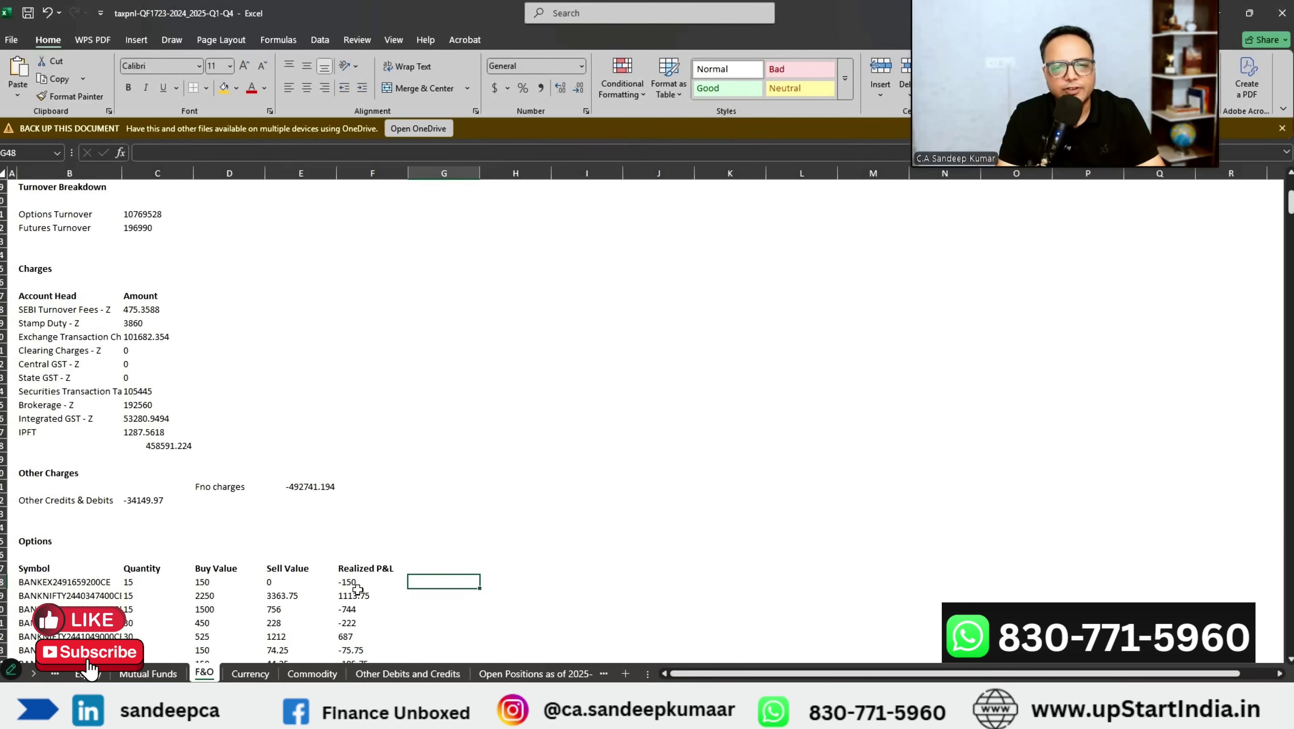
scroll(184, 449, up, 3)
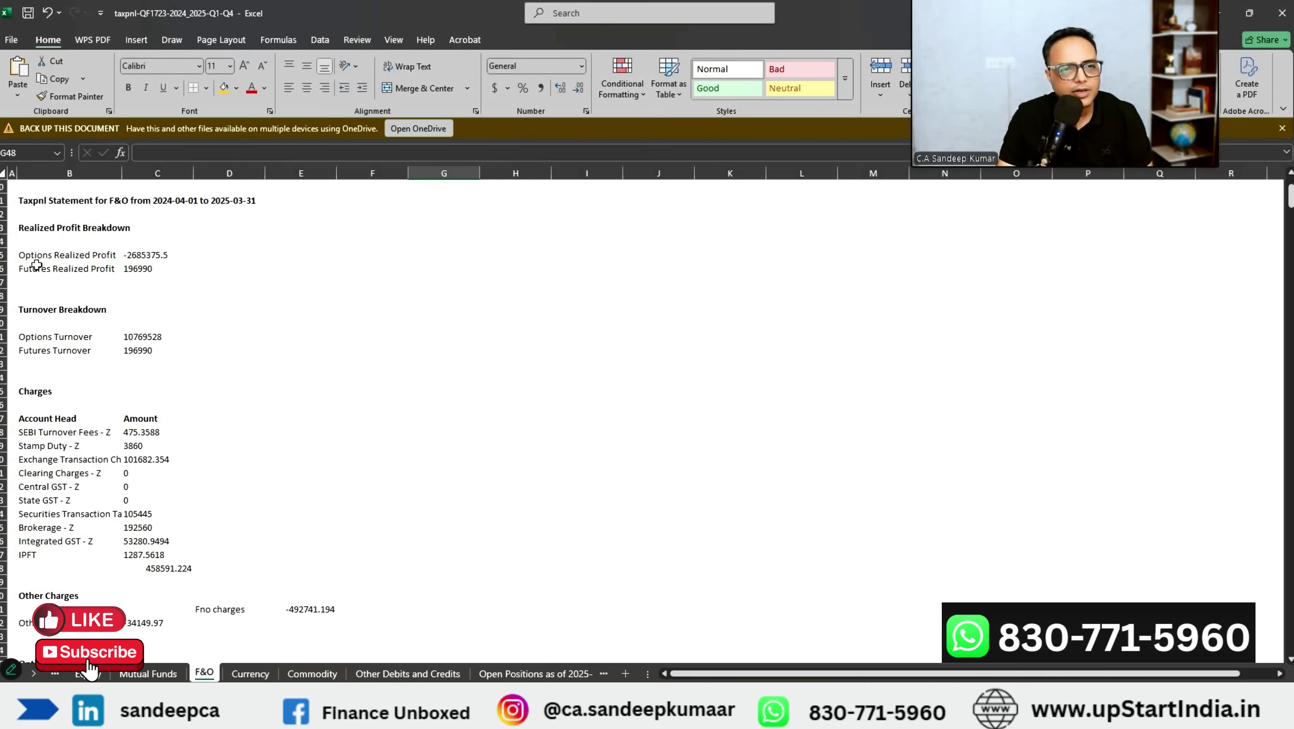
click(157, 258)
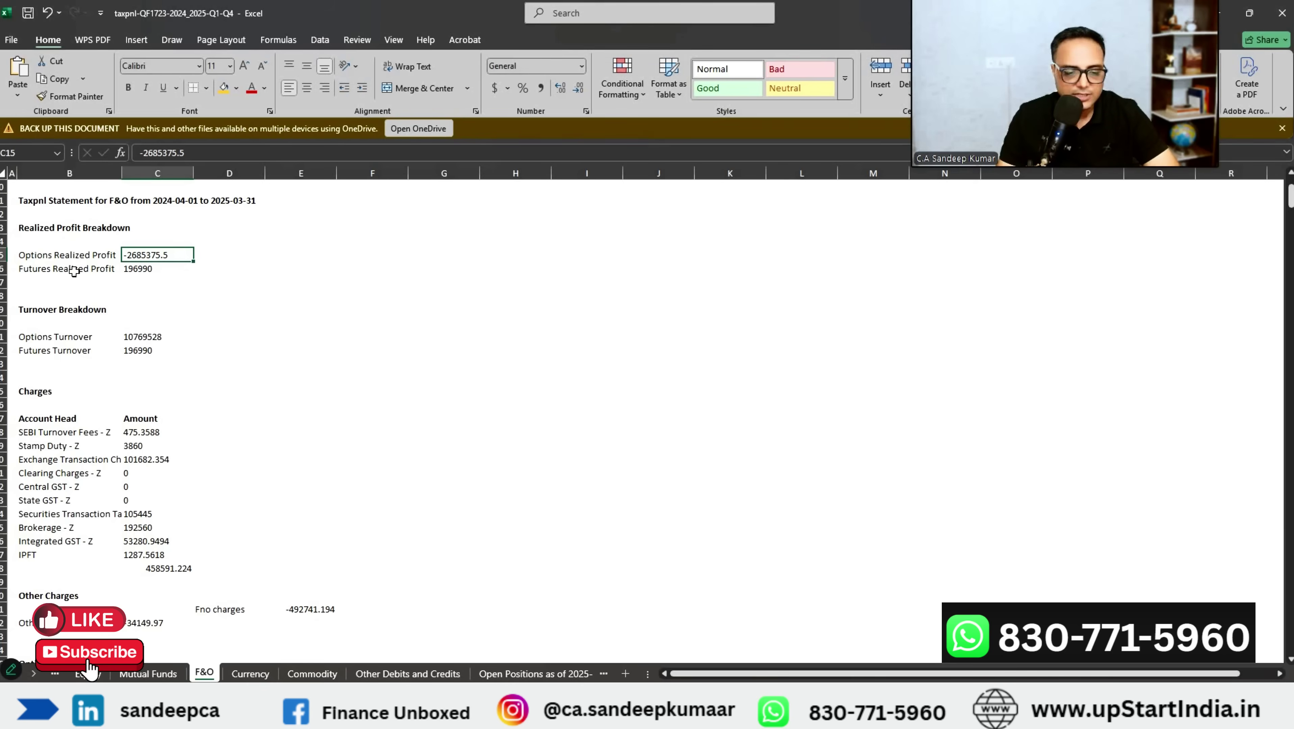
shift+click(168, 267)
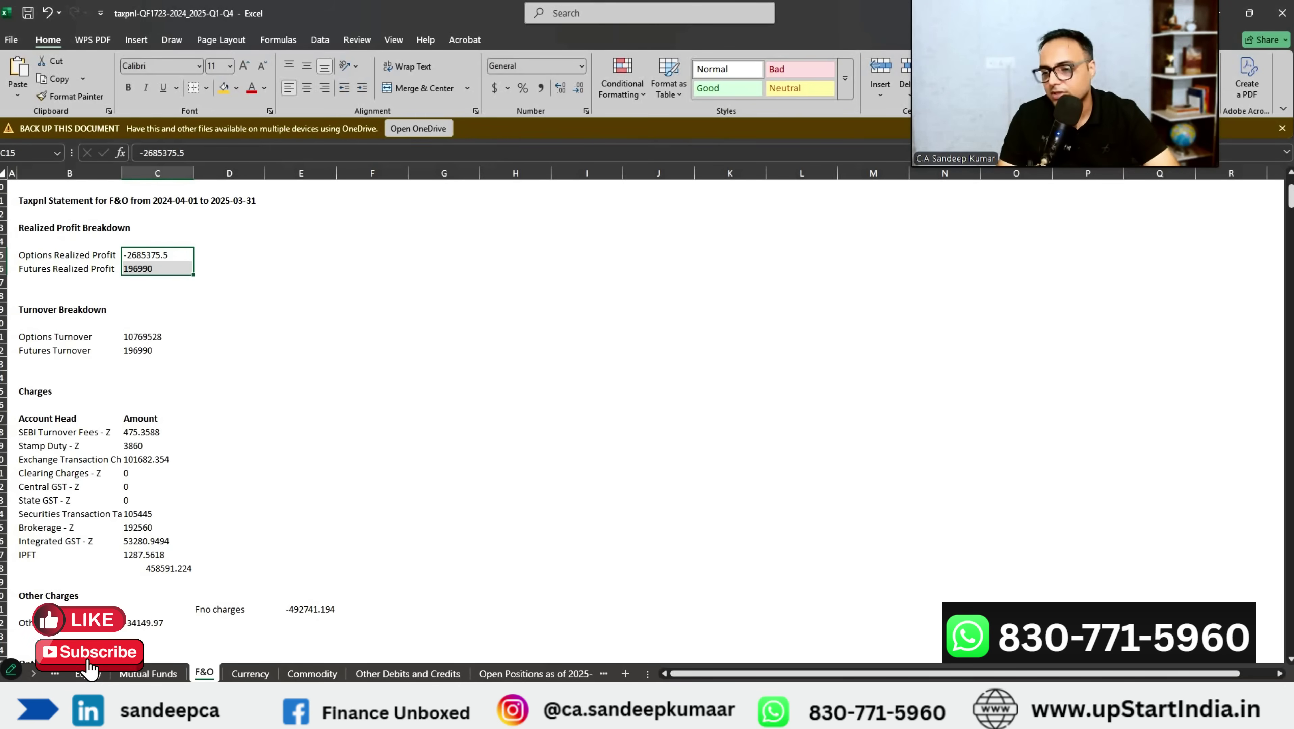
drag(133, 433, 149, 555)
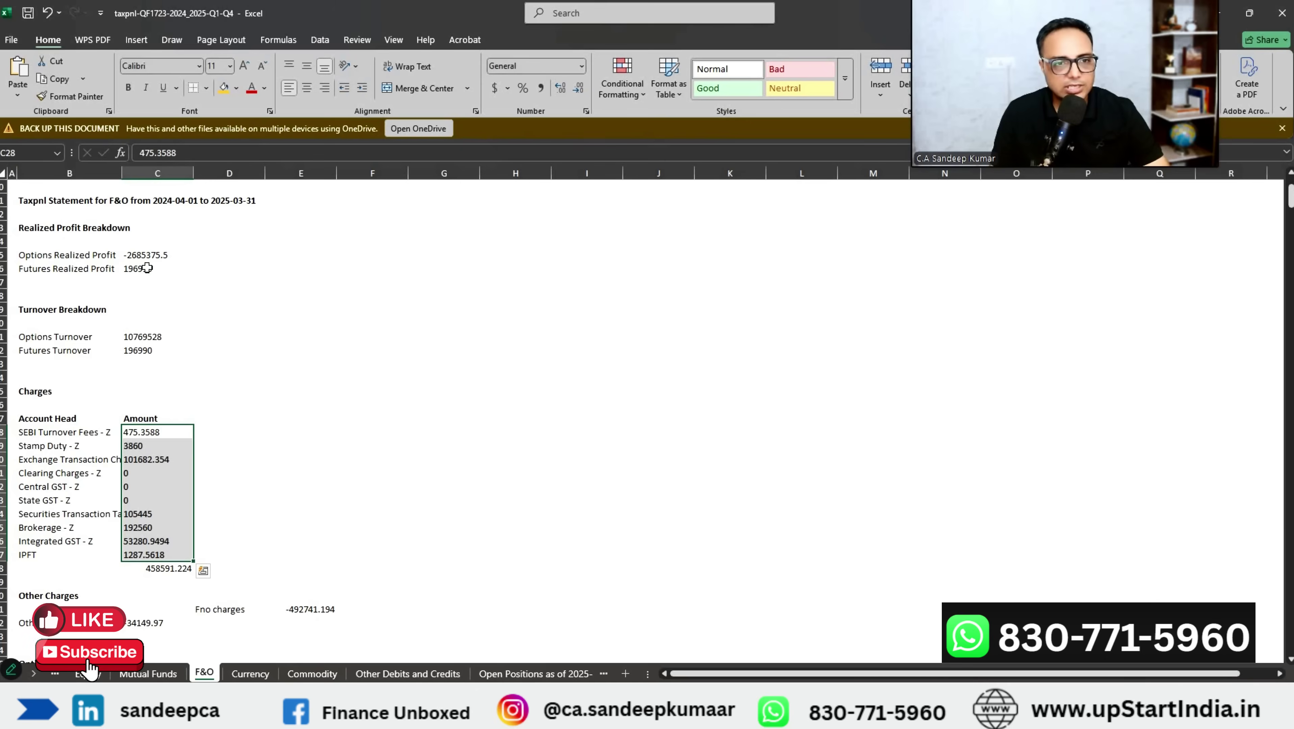
Step: Check the futures and options realized profit individually, and the Intraday/Speculative profit in the other broker's F&O report
drag(76, 268, 154, 269)
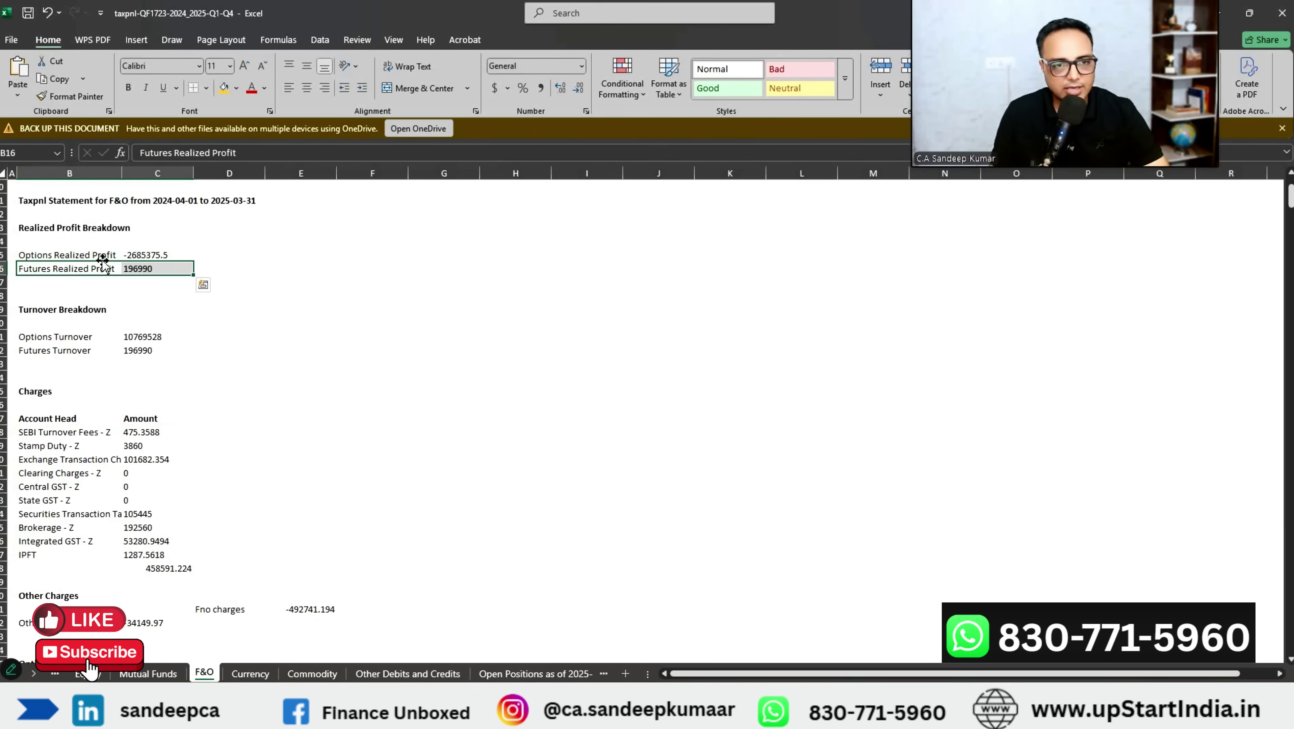
click(137, 255)
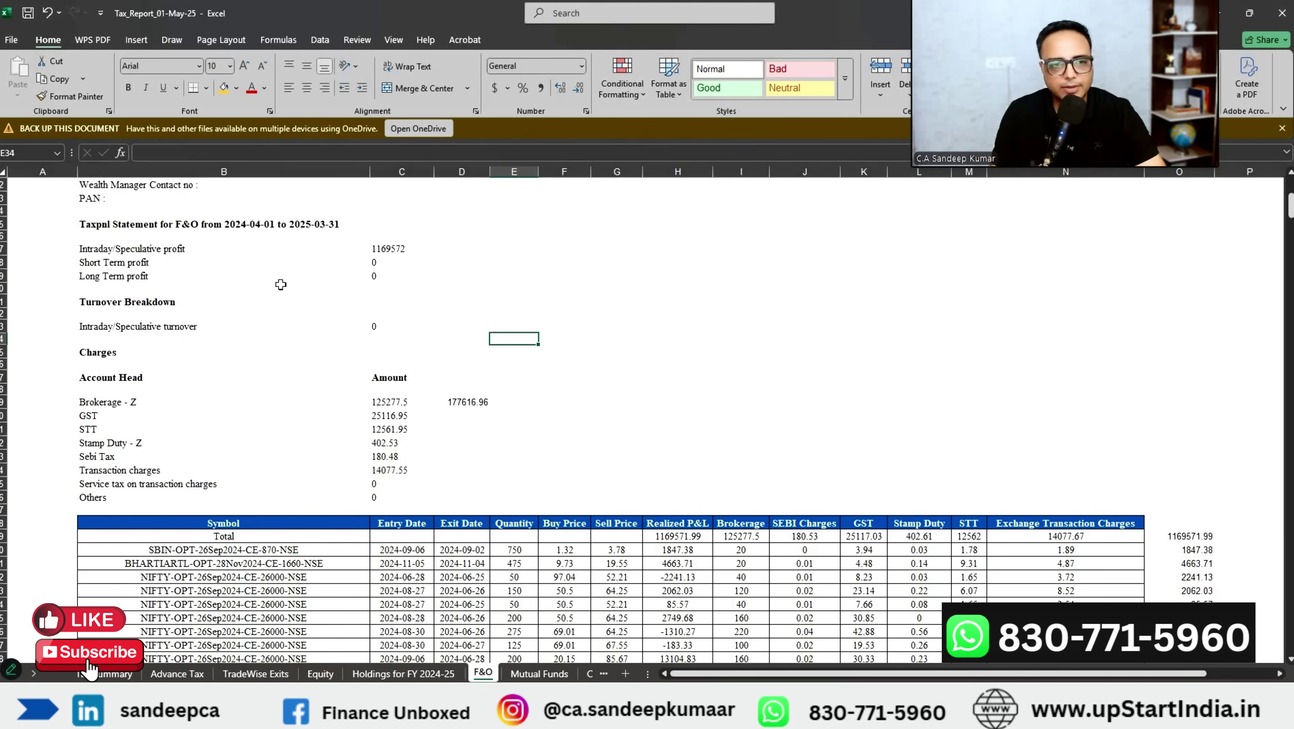
click(391, 250)
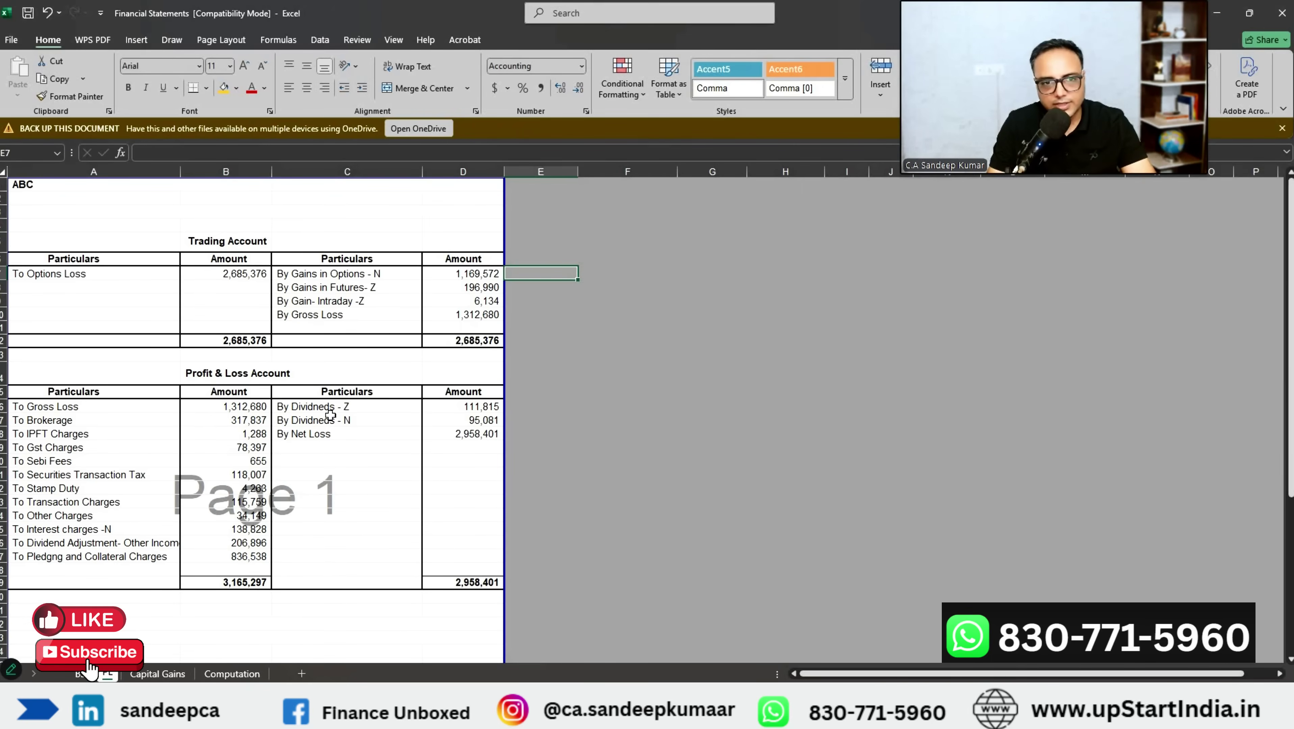
Step: Examine the two dividend entries, Z and N, in C16:D17 of the Profit & Loss Account in the Financial Statements workbook
drag(312, 406, 459, 421)
click(347, 407)
shift+click(462, 422)
drag(340, 406, 463, 429)
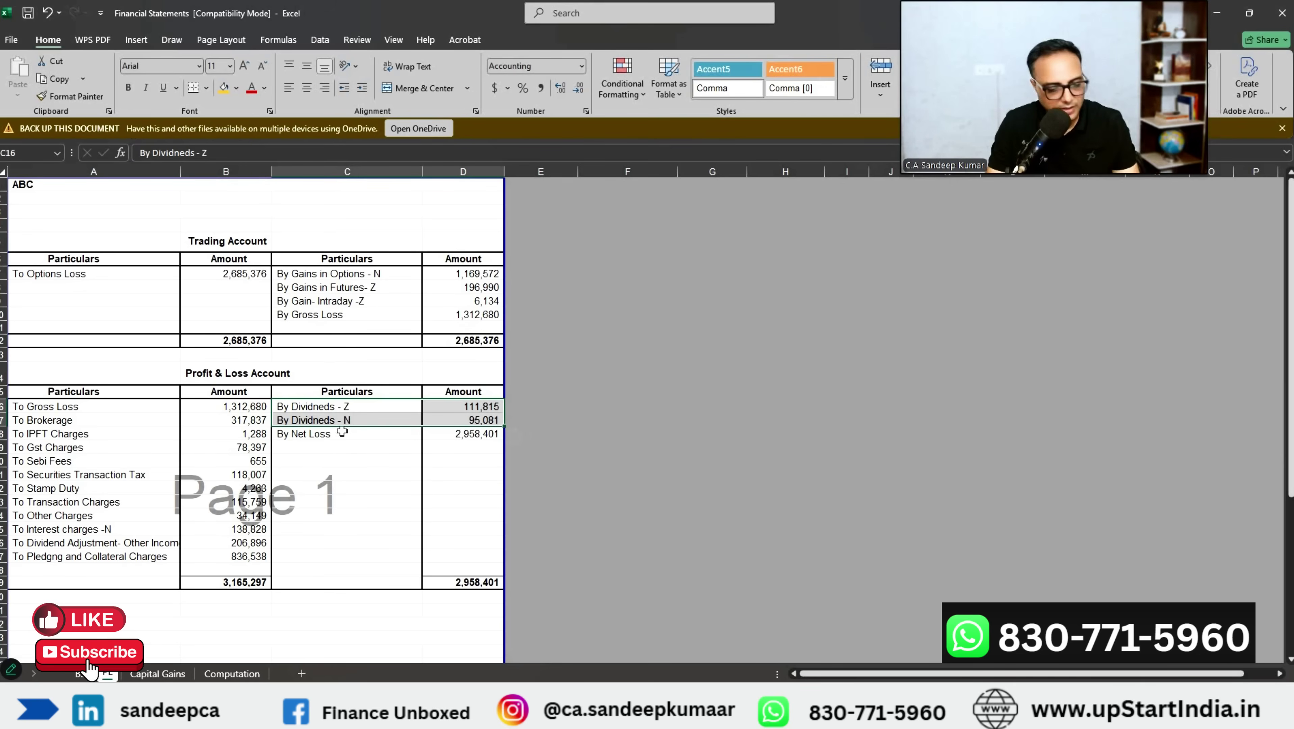
click(540, 273)
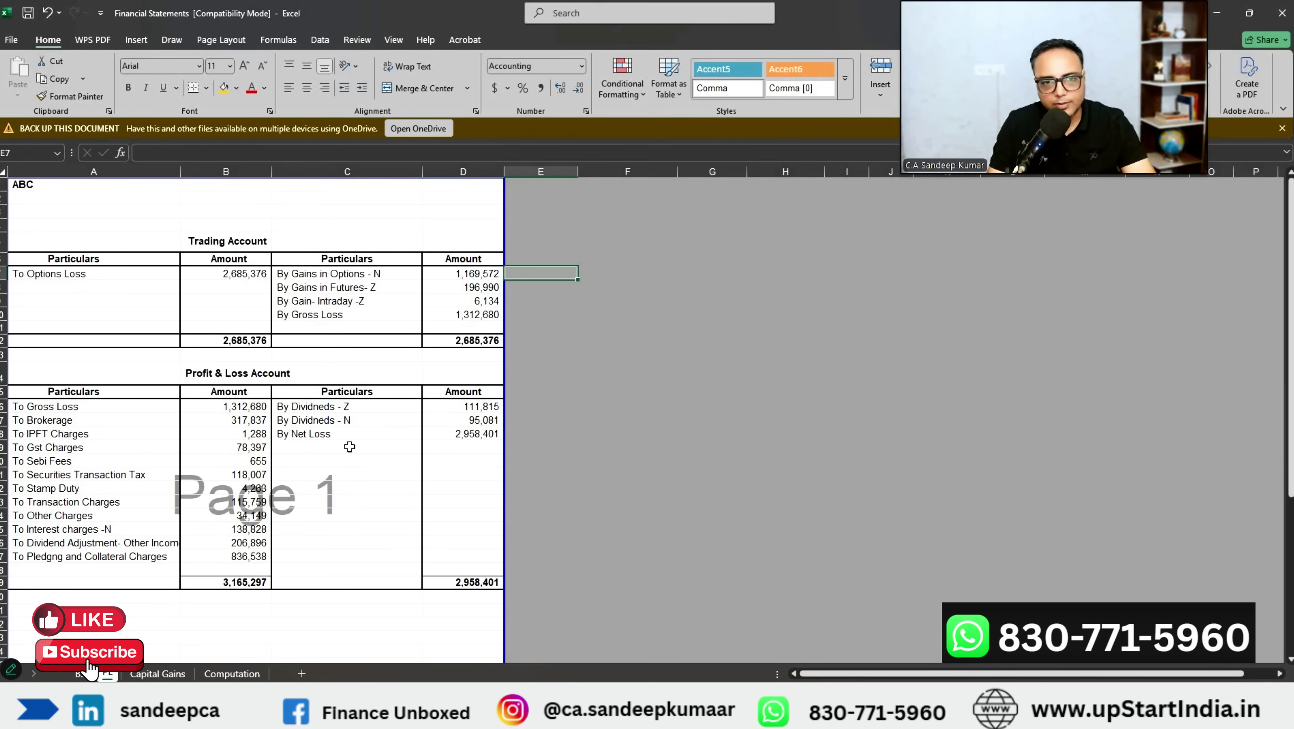
drag(332, 408, 462, 423)
drag(340, 407, 462, 422)
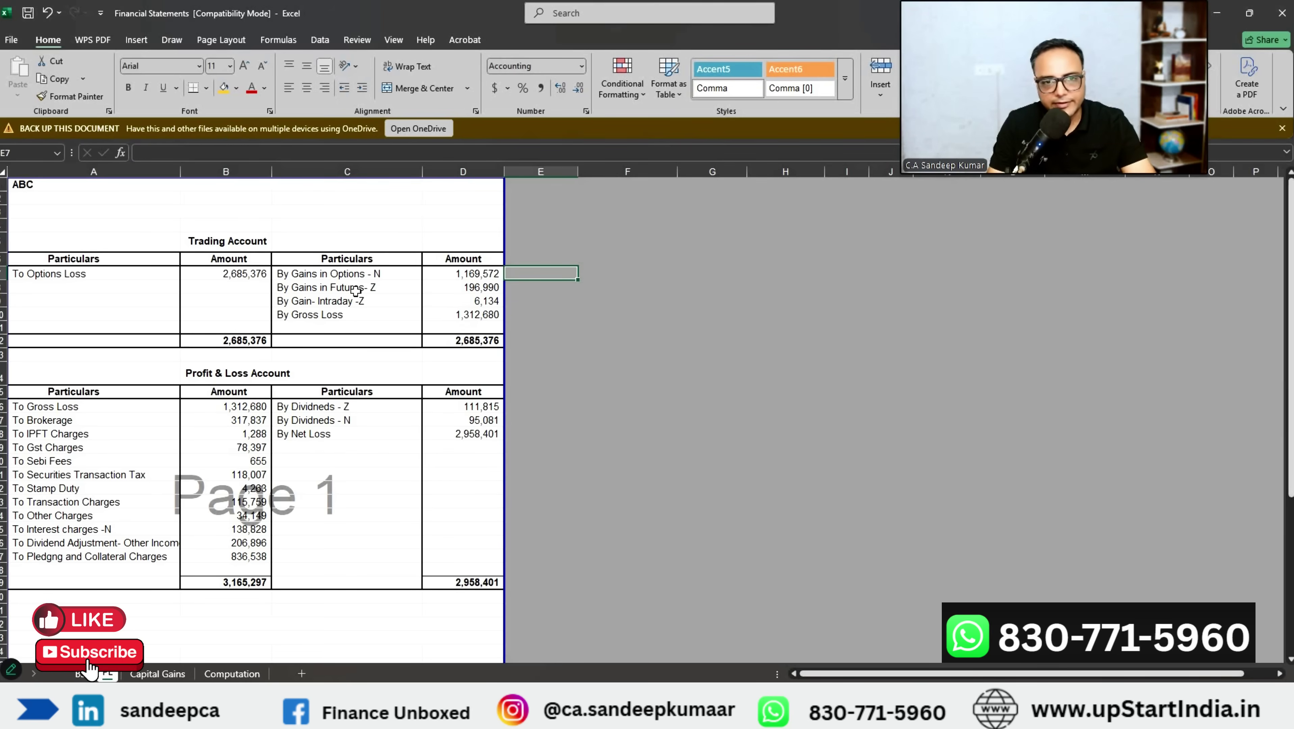
click(347, 407)
drag(456, 422, 462, 424)
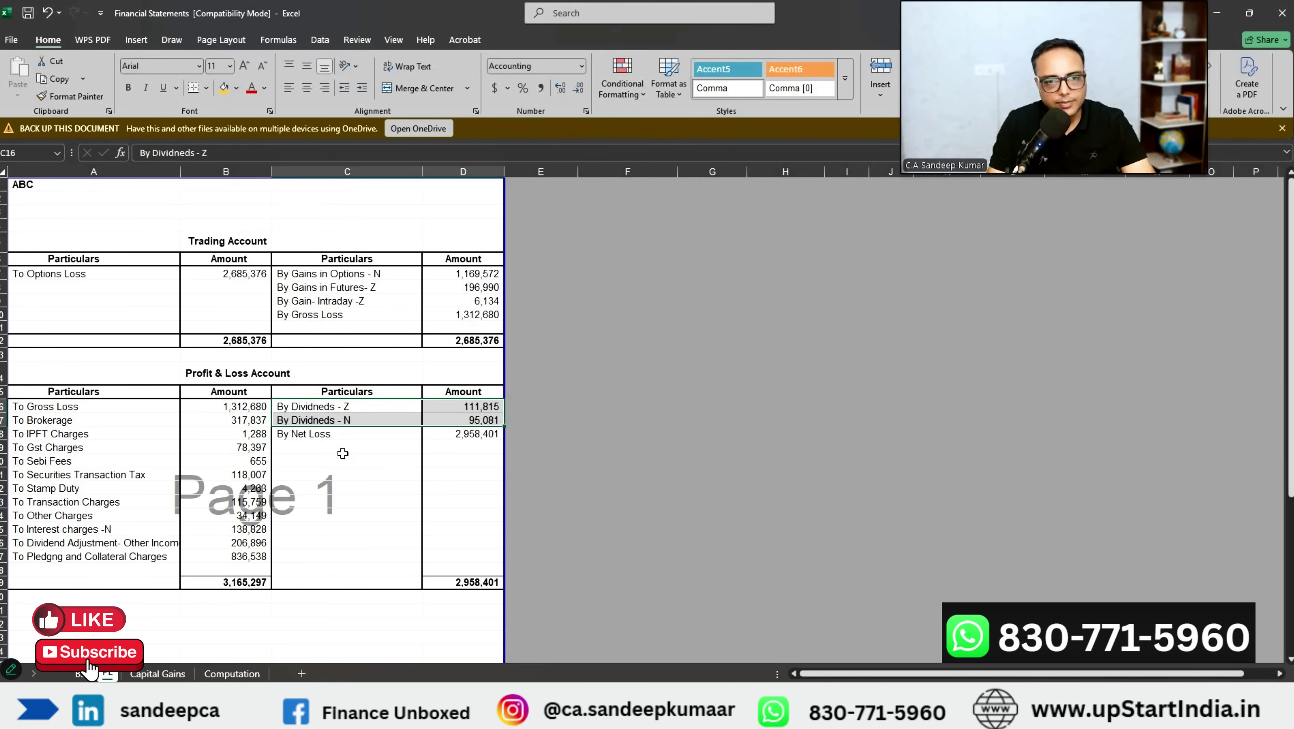
Step: View the Capital Gains sheet, and check the intraday, short-term and long-term profit on the Zerodha report's Equity sheet
key(ctrl+Page_Down)
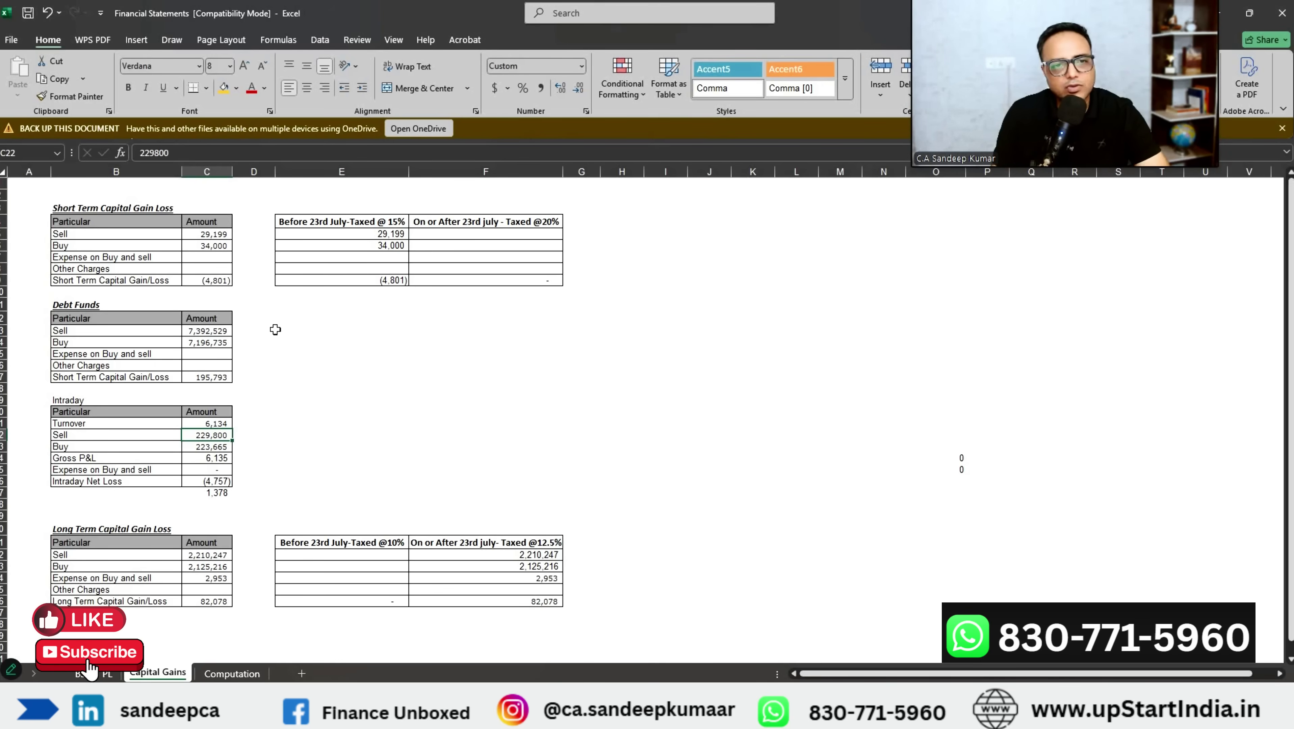
key(ctrl+Tab)
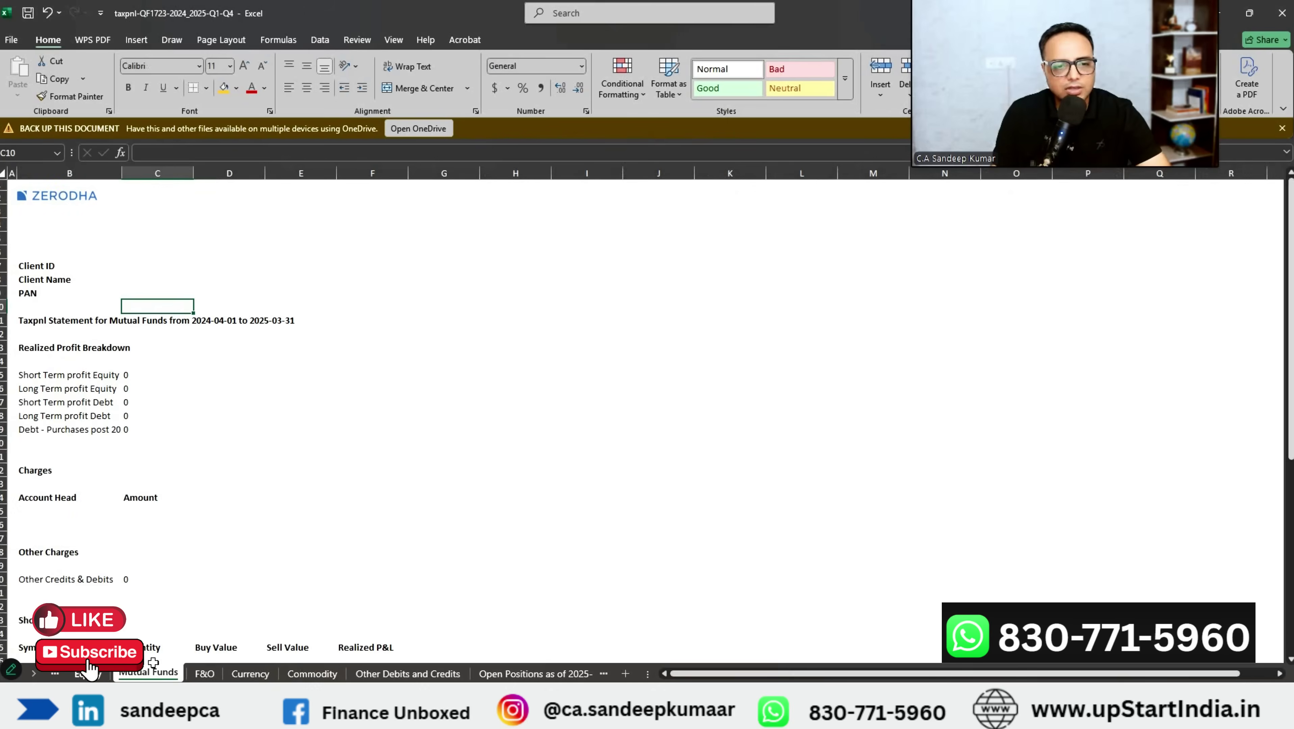
key(ctrl+Page_Up)
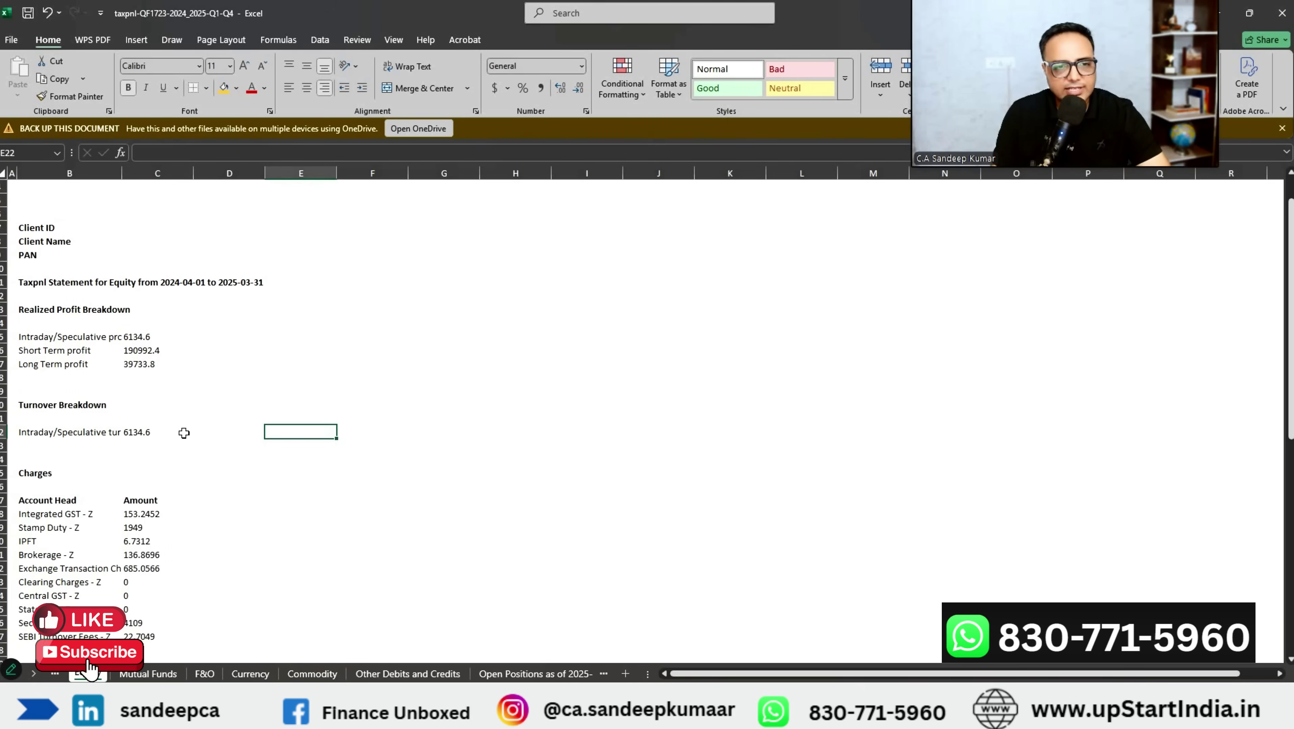
click(171, 337)
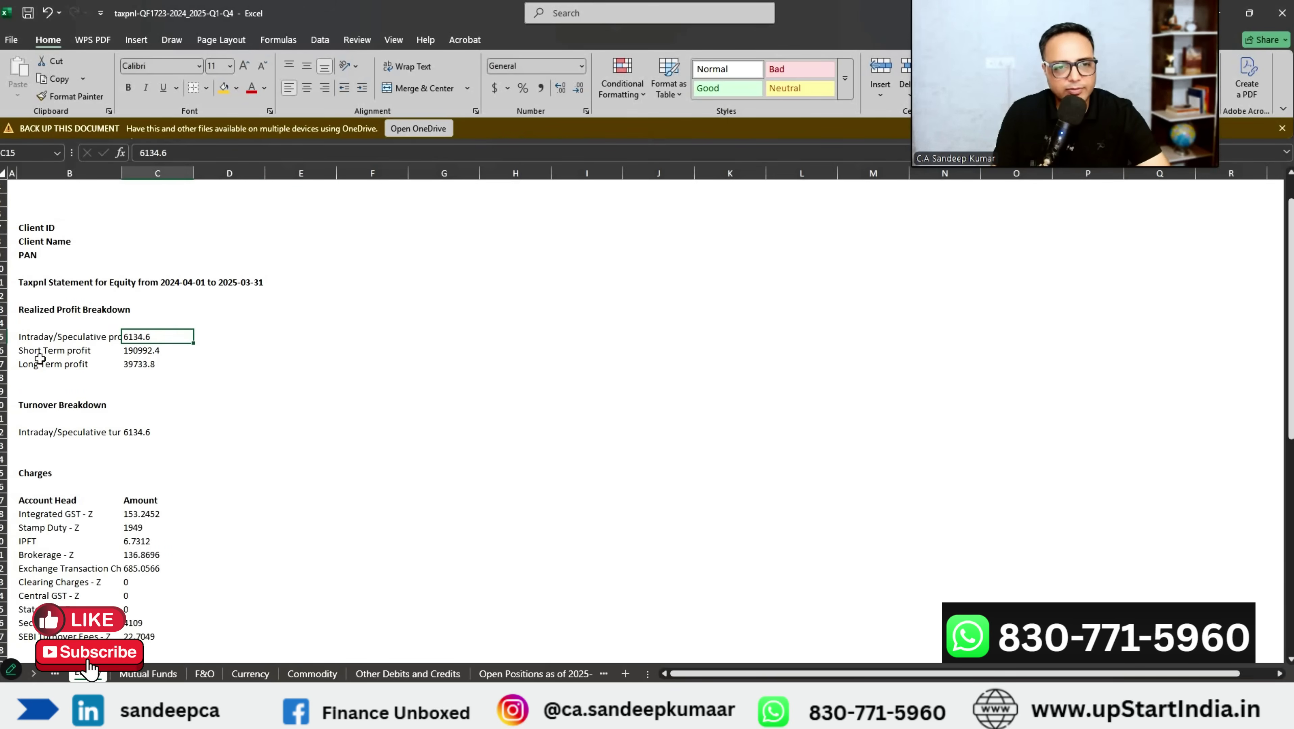
key(Down)
key(Down)
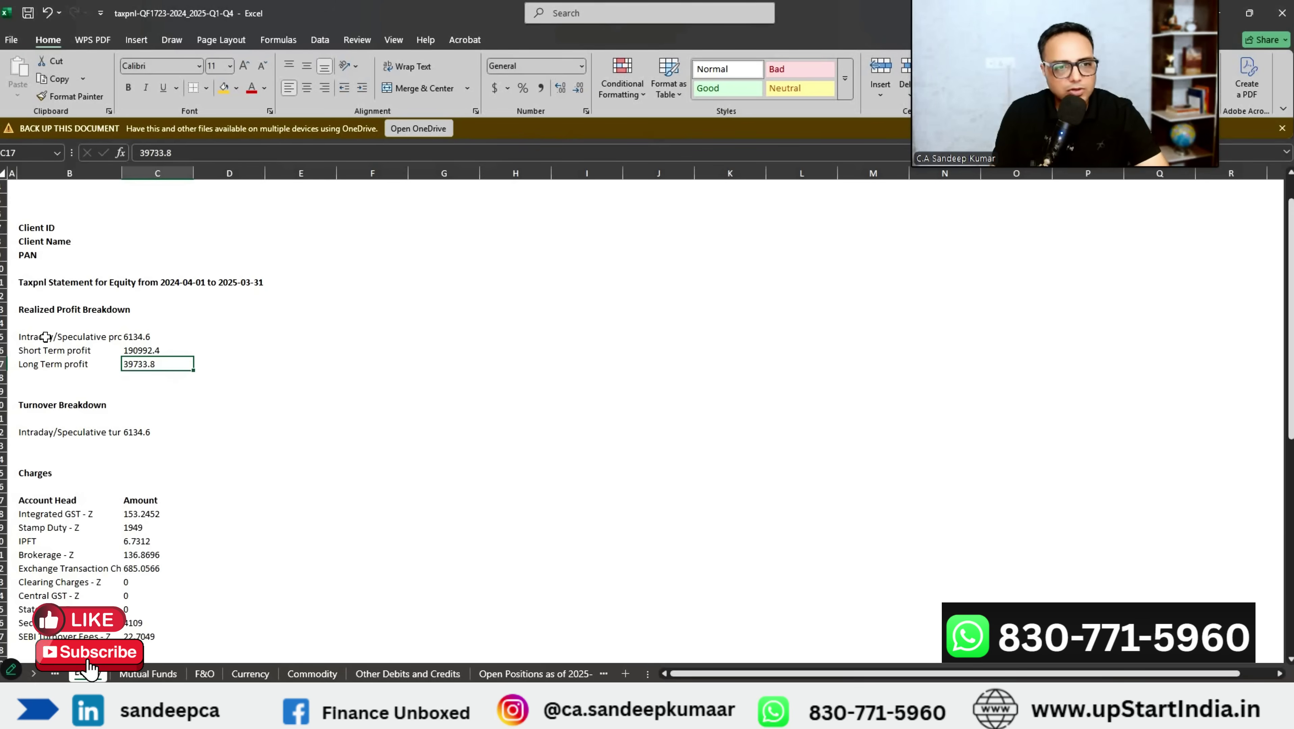
click(109, 336)
click(166, 337)
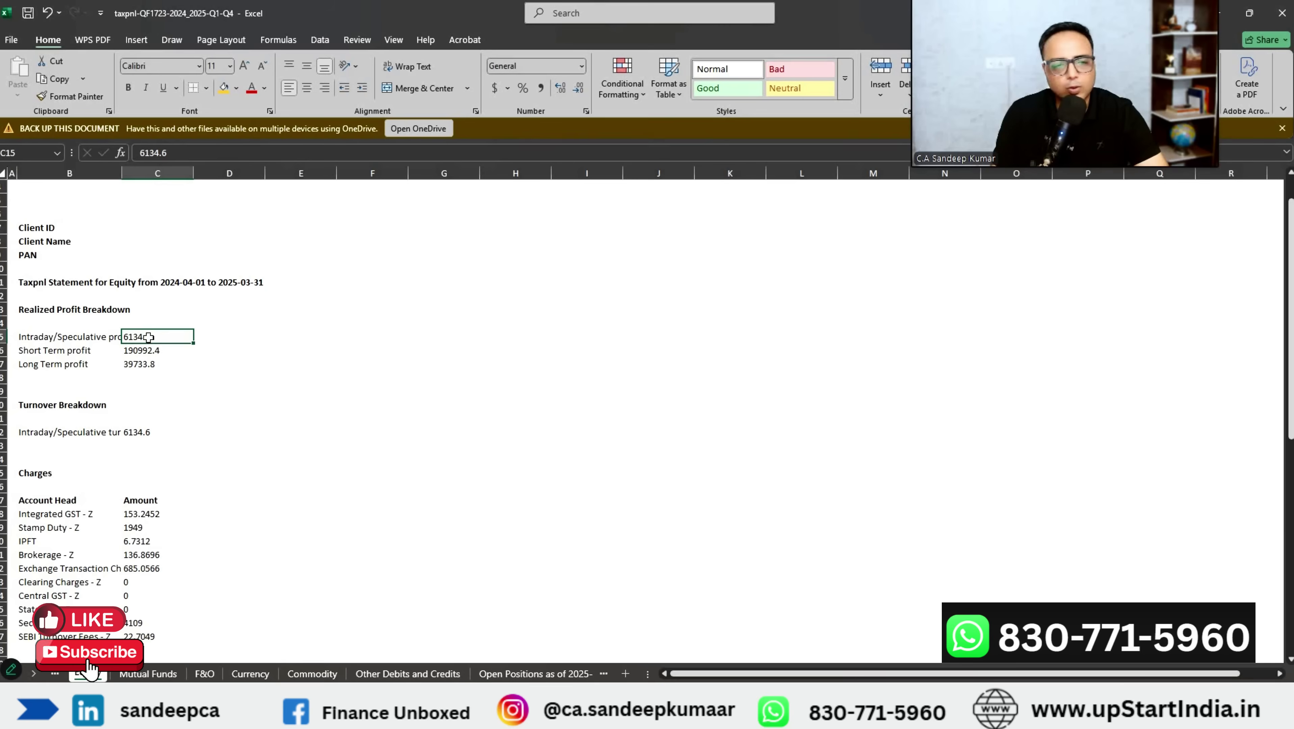
drag(56, 351, 147, 356)
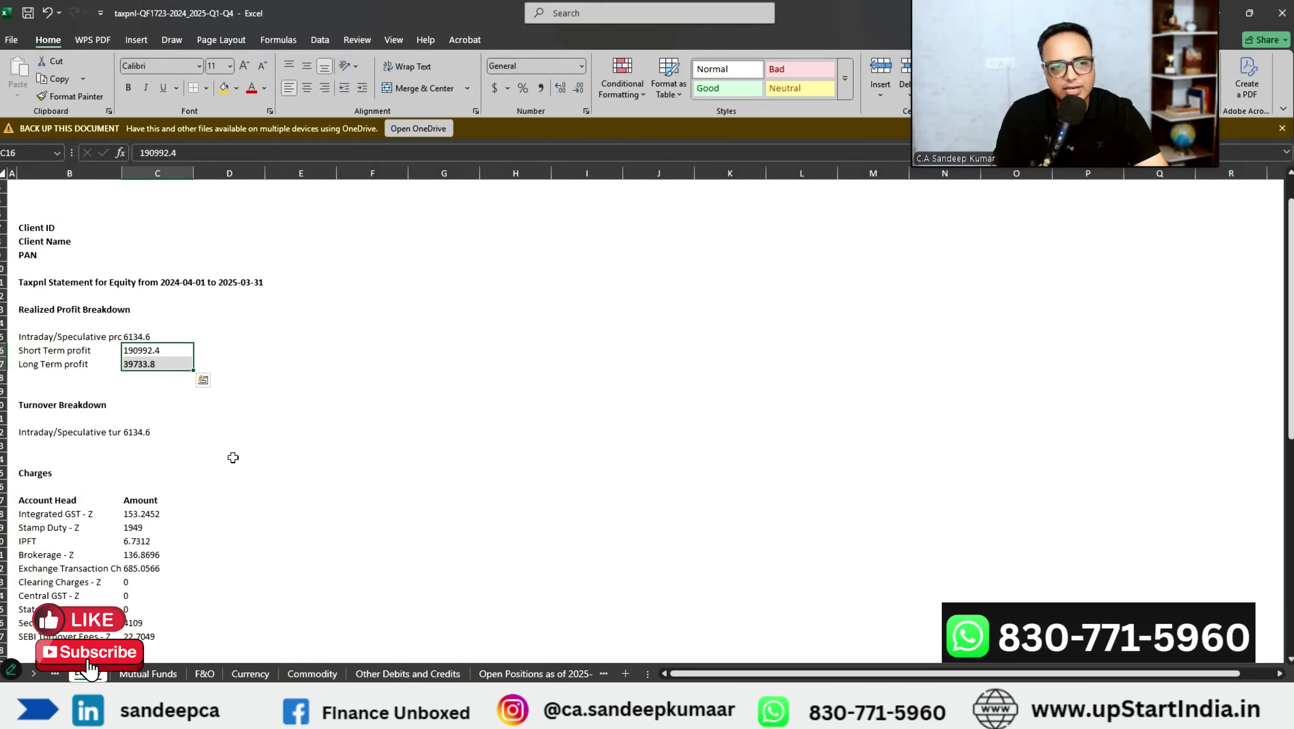
Step: Review the sell values, buy values and realized P&L of the three Short Term Trades on the Equity sheet
scroll(179, 454, down, 8)
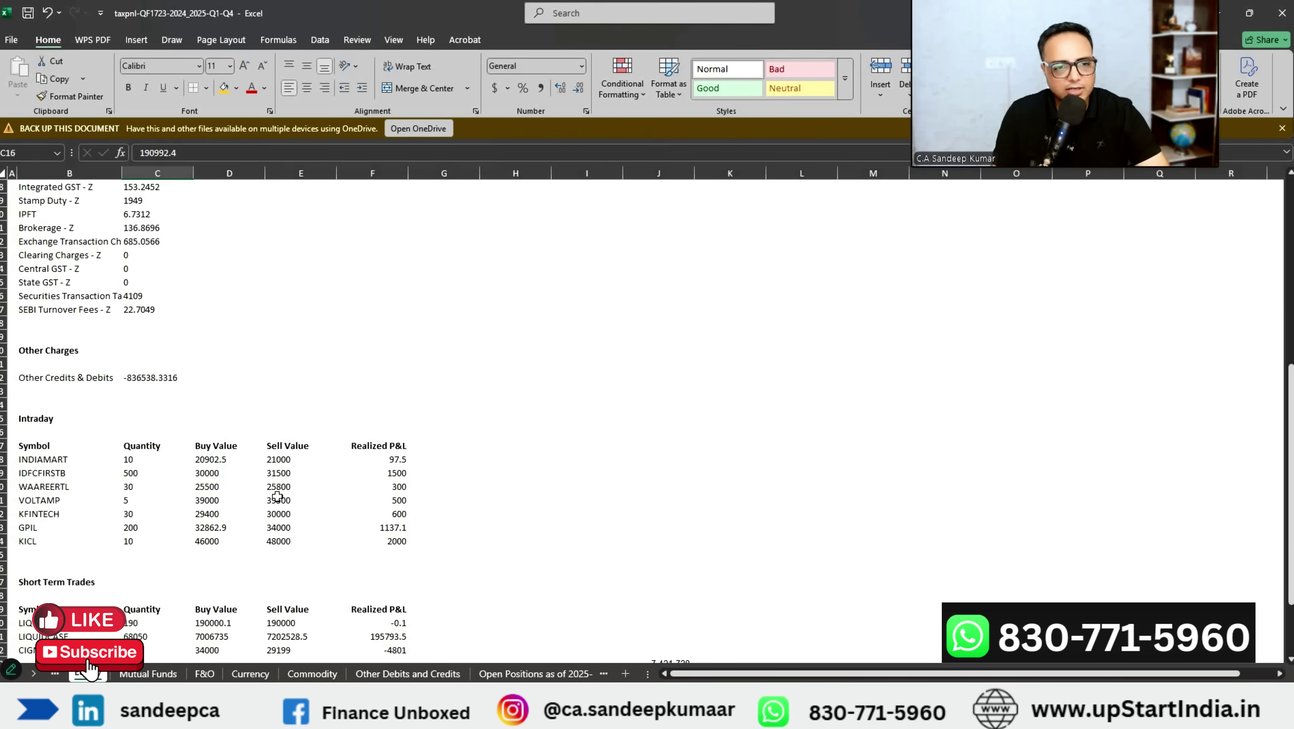
scroll(279, 498, down, 6)
drag(295, 378, 299, 405)
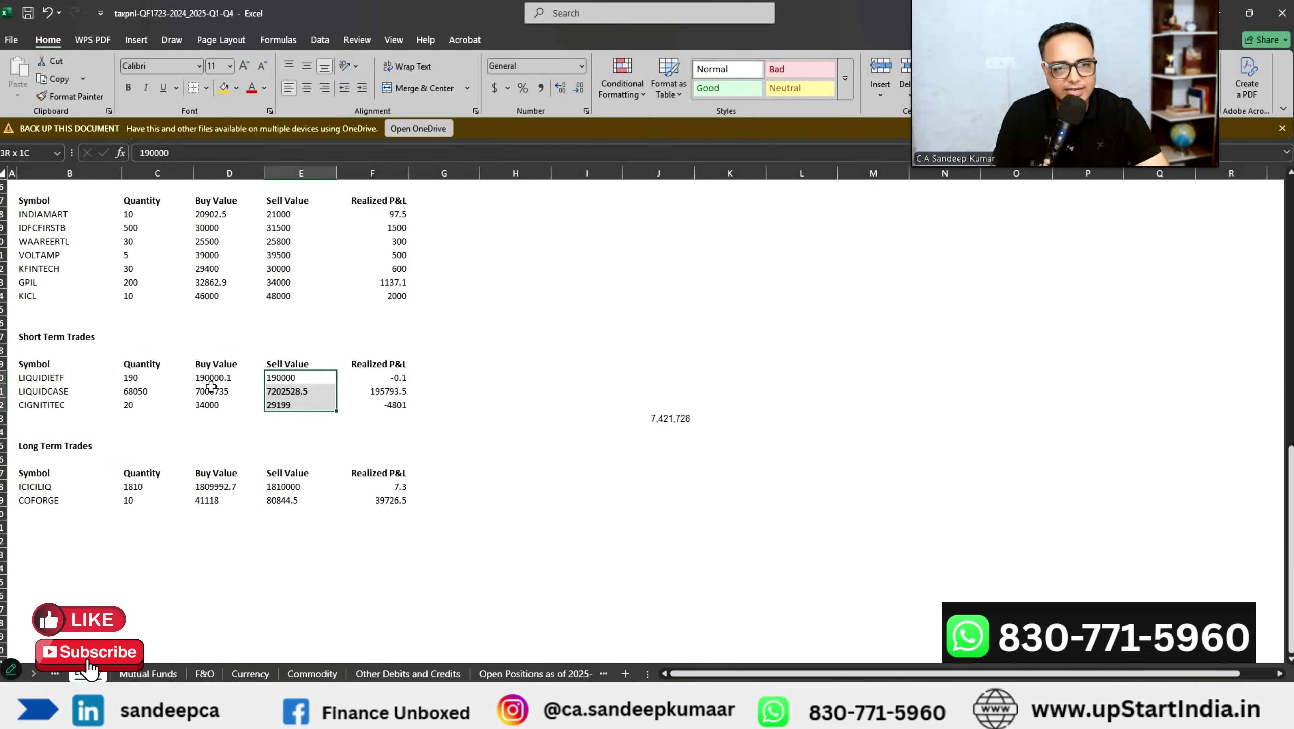
drag(220, 378, 220, 407)
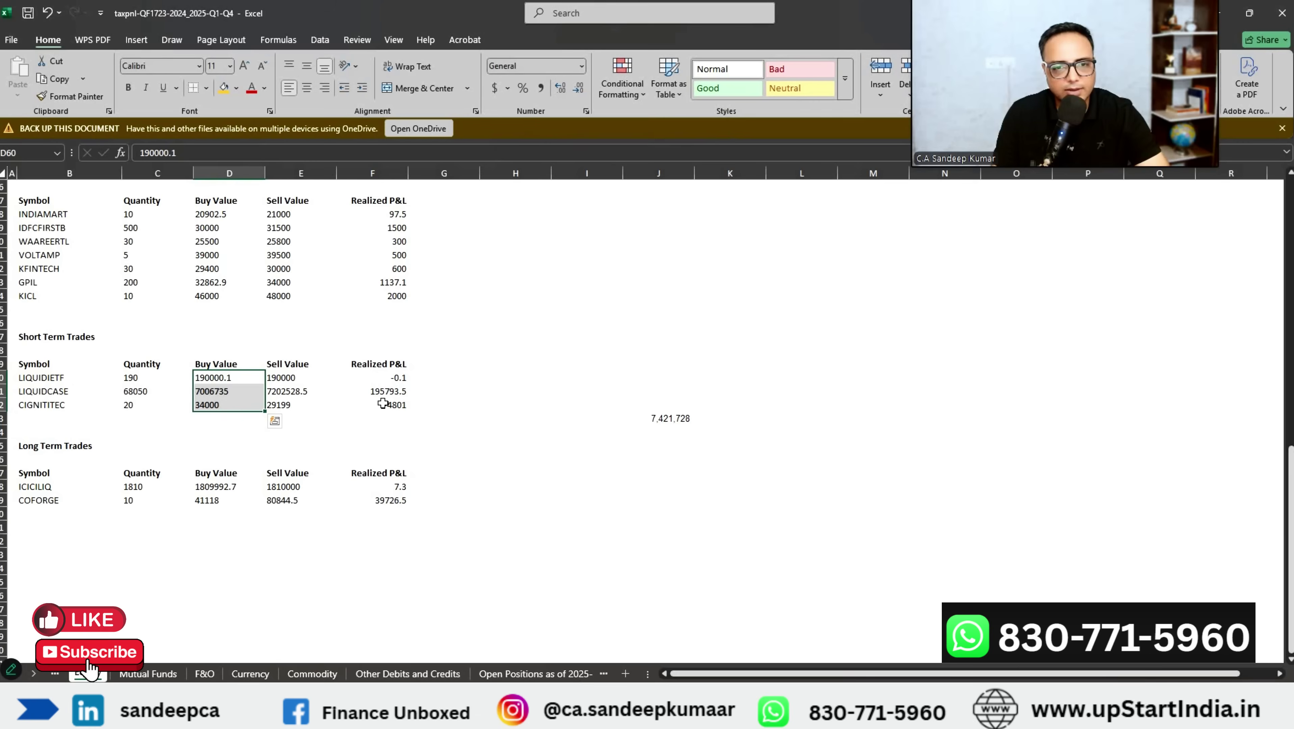
drag(373, 379, 393, 405)
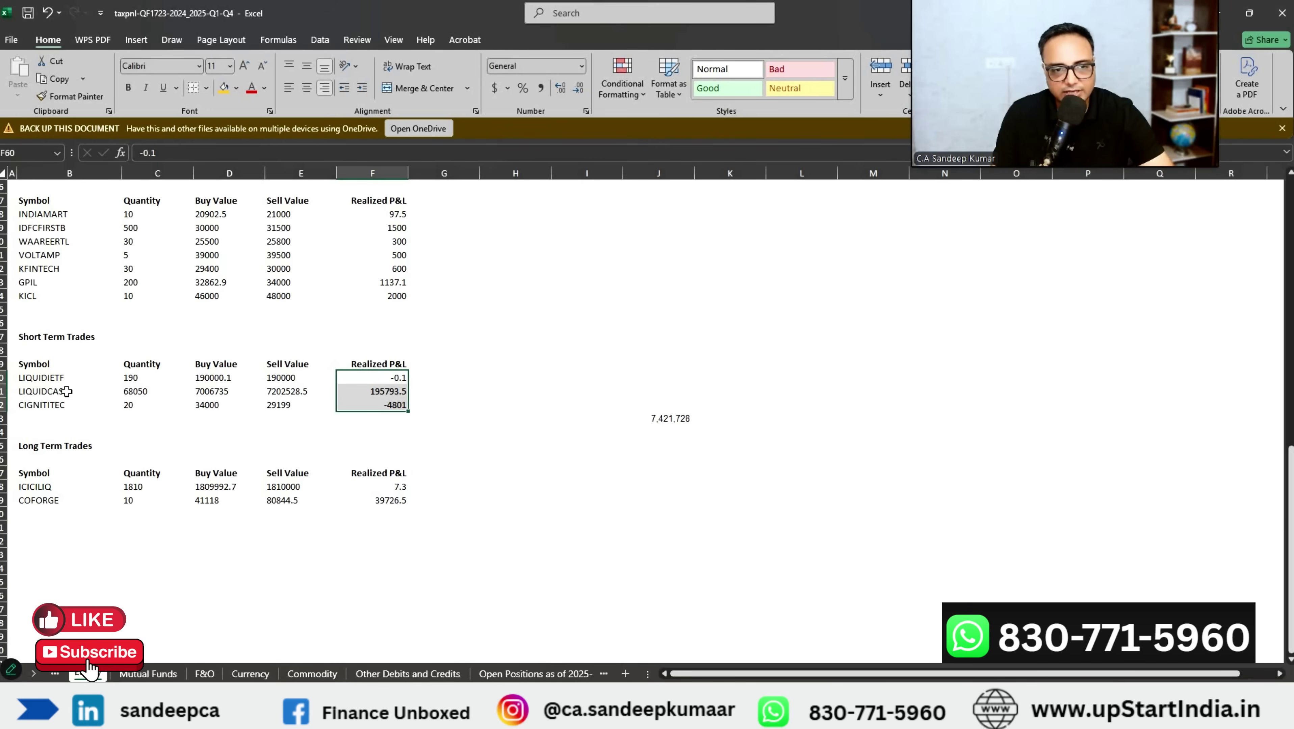
Step: Select the LIQUIDIETF and LIQUIDCASE rows in Short Term Trades, from Symbol to Realized P&L
click(36, 379)
key(ctrl+shift+Right)
key(shift+Down)
drag(45, 396, 387, 385)
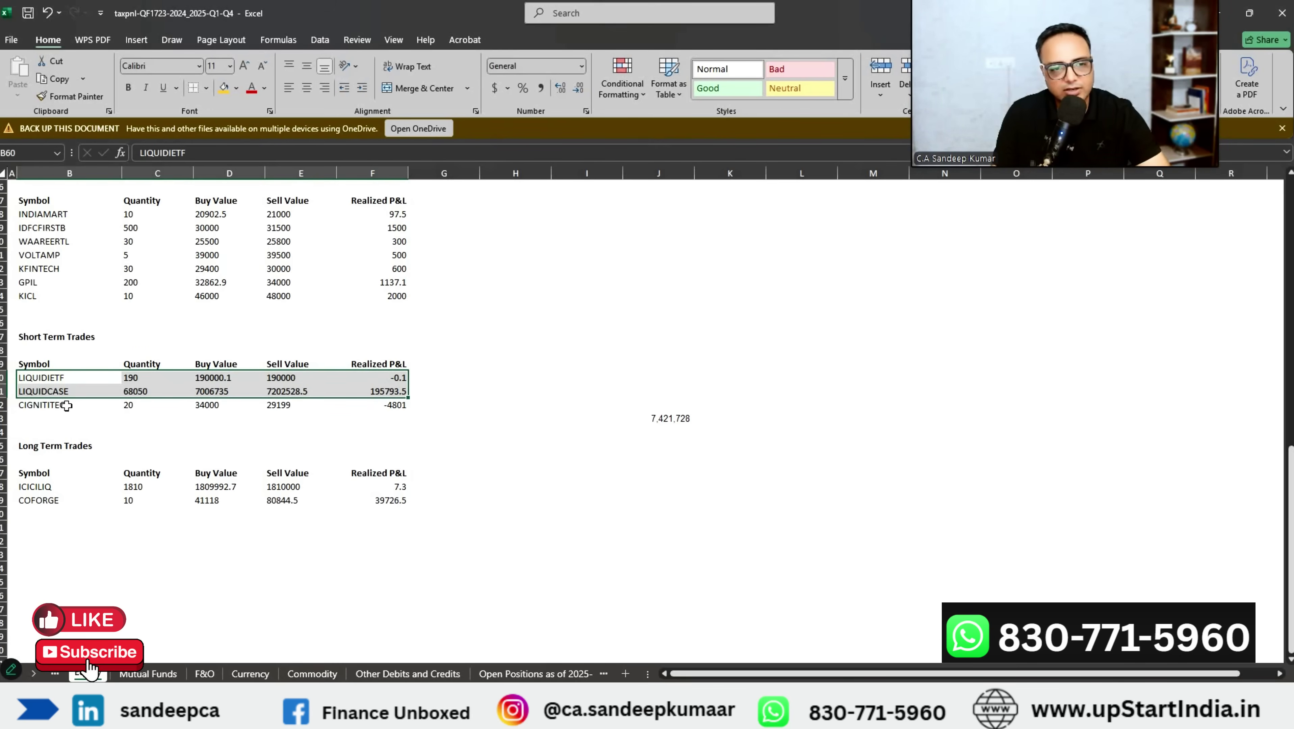
Step: Check the buy value, sell value and realized P&L of the CIGNITITEC short-term trade
click(22, 409)
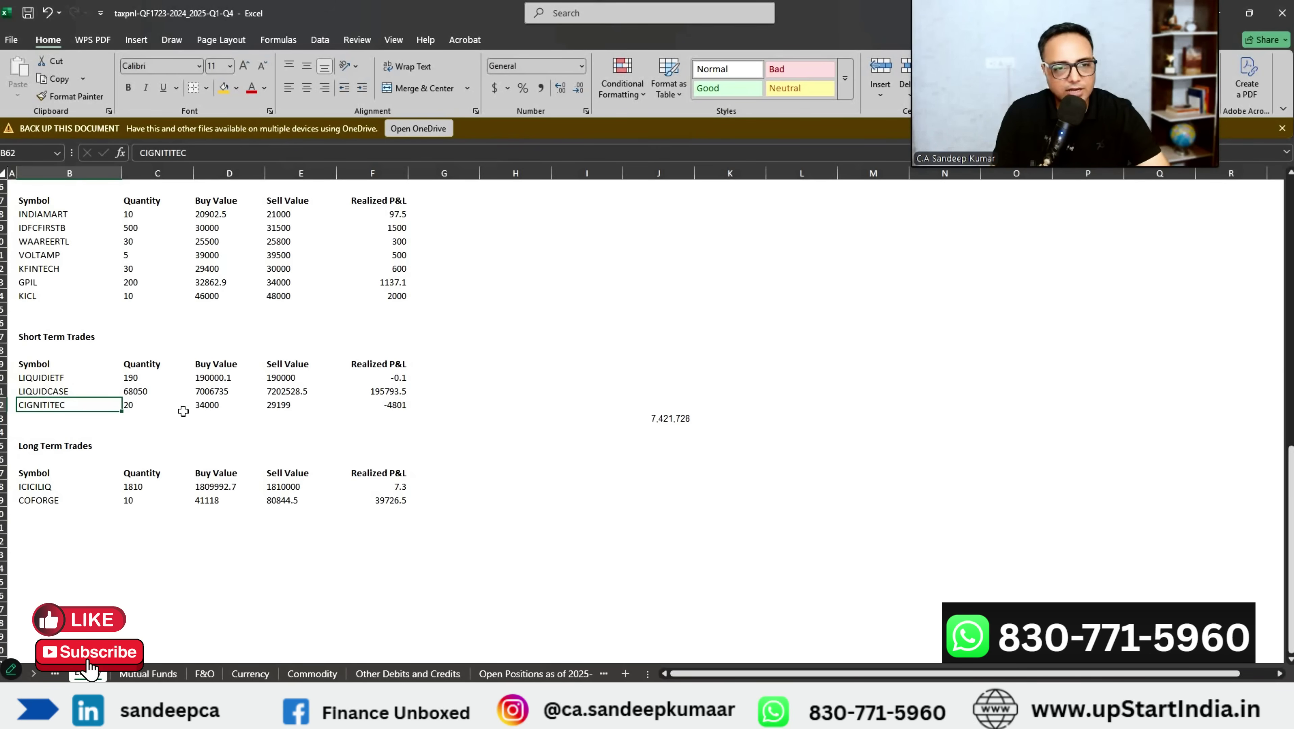
click(212, 407)
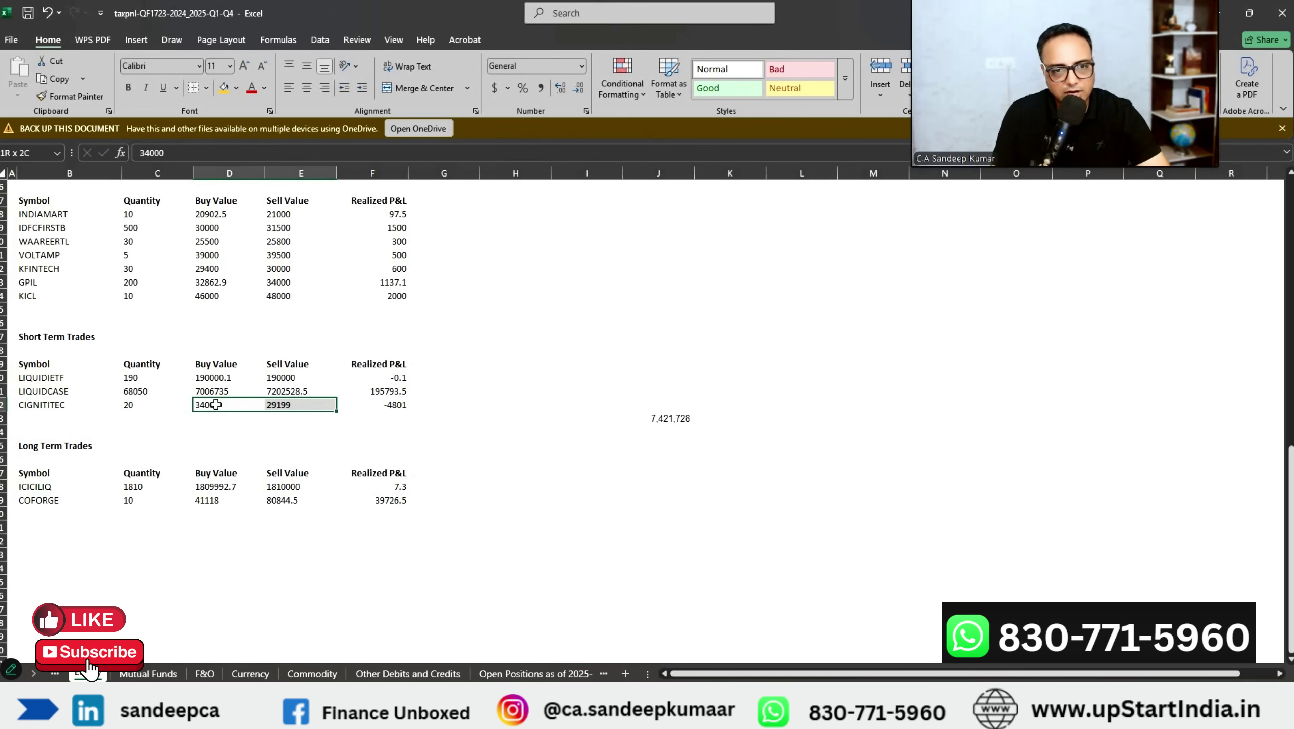
key(Right)
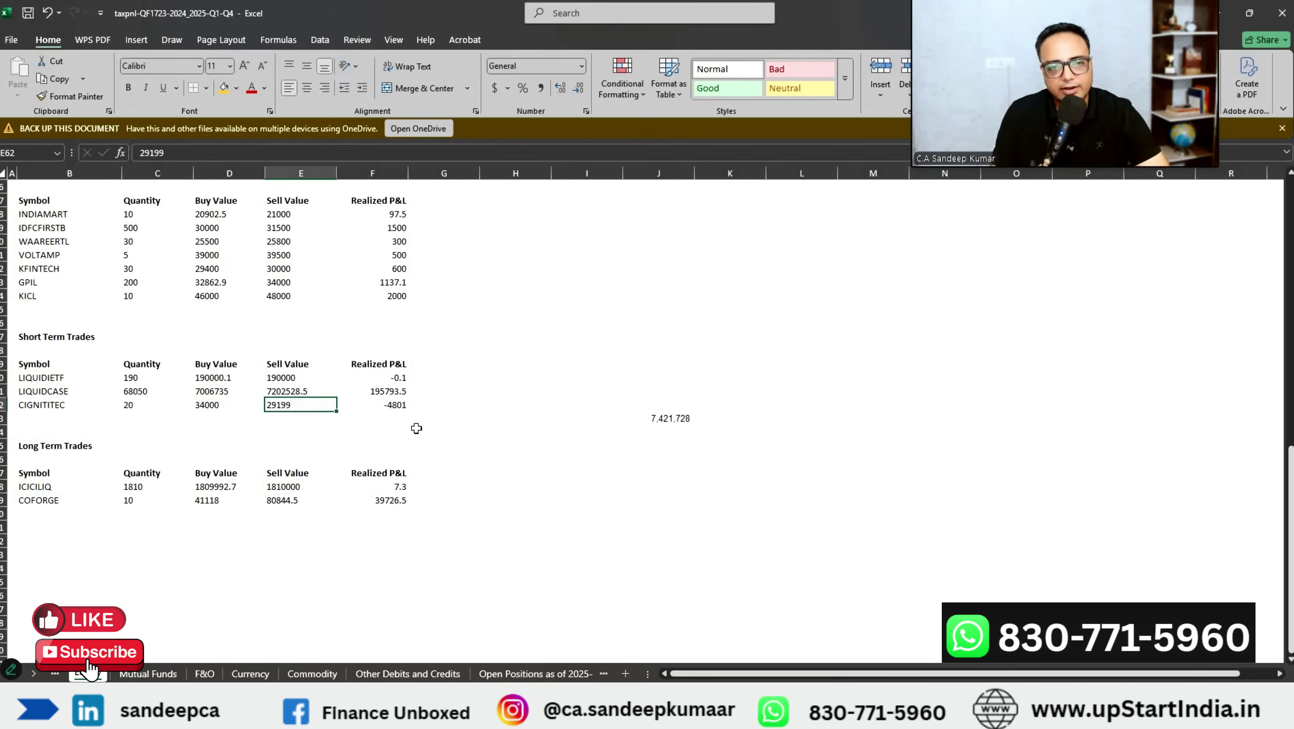
key(Right)
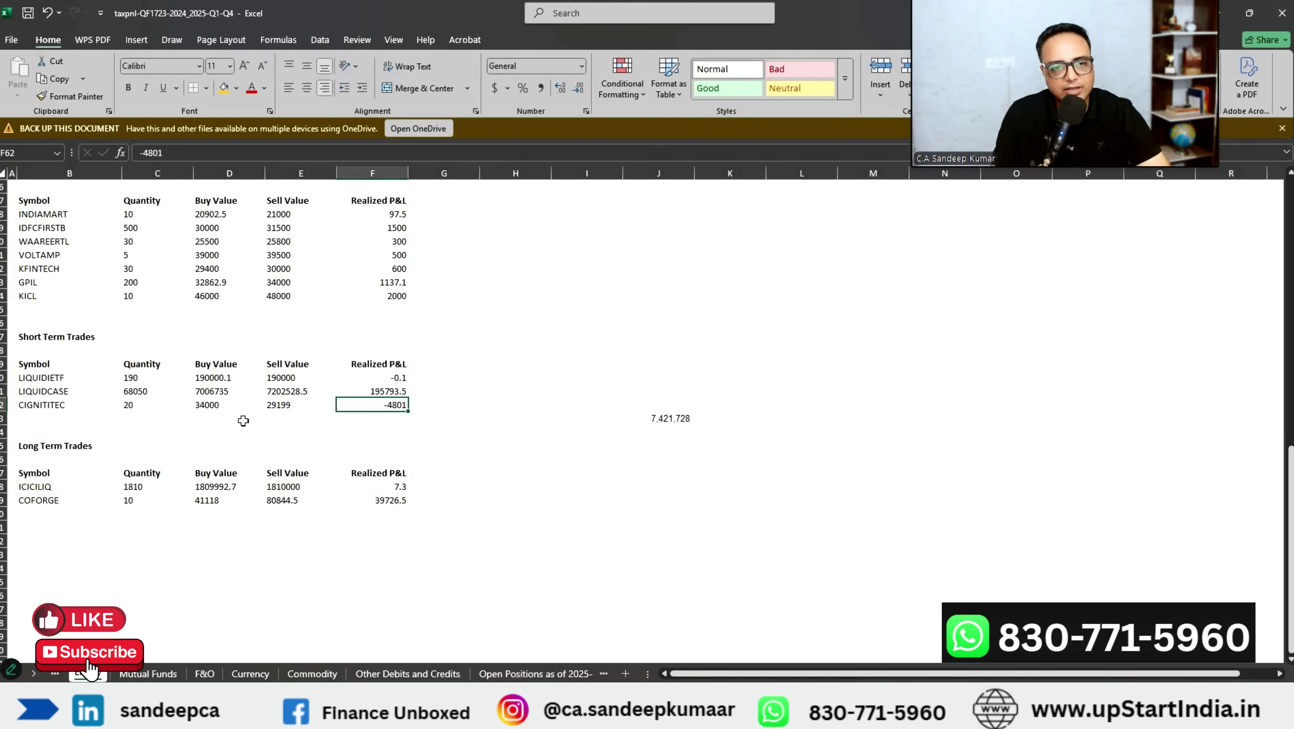
Step: Compare the Sell, Buy and Short Term Capital Gain/Loss amounts on the Capital Gains sheet with the CIGNITITEC trade in the Zerodha report
key(alt+Tab)
click(208, 245)
key(Up)
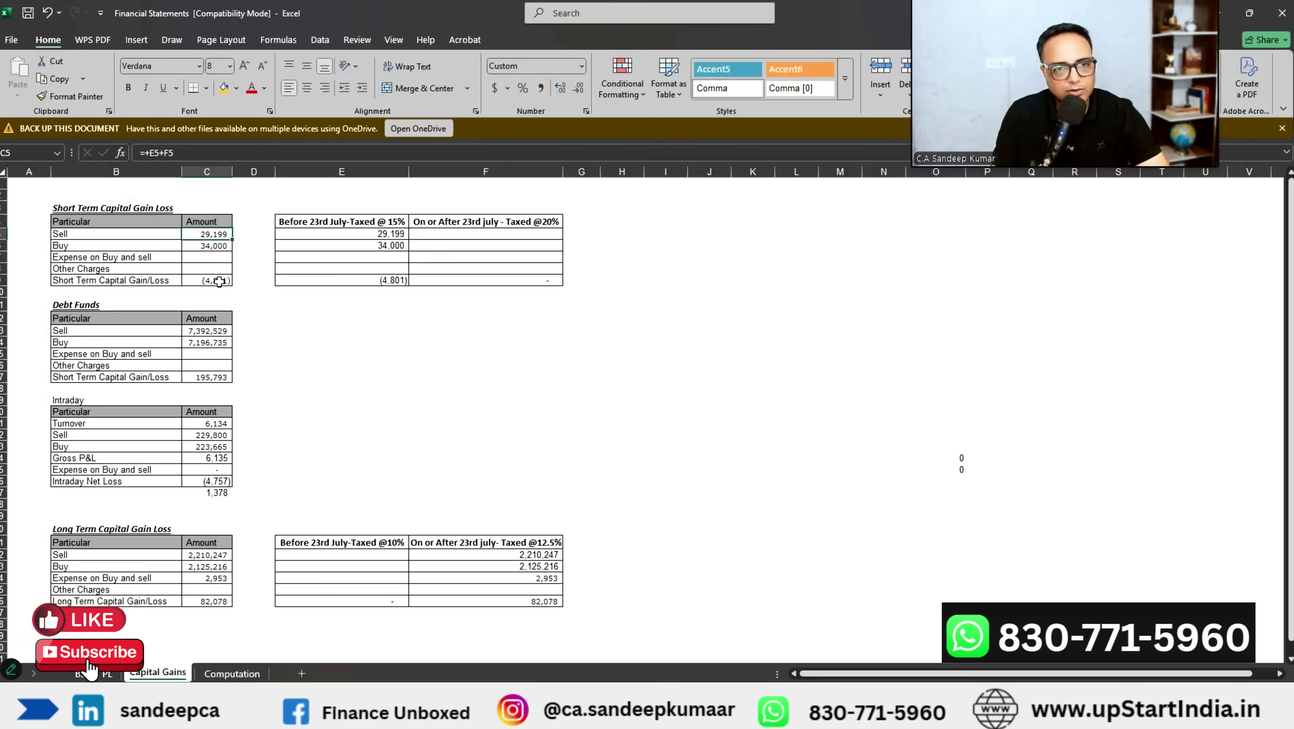
key(Down)
key(Down)
key(Down)
key(Down)
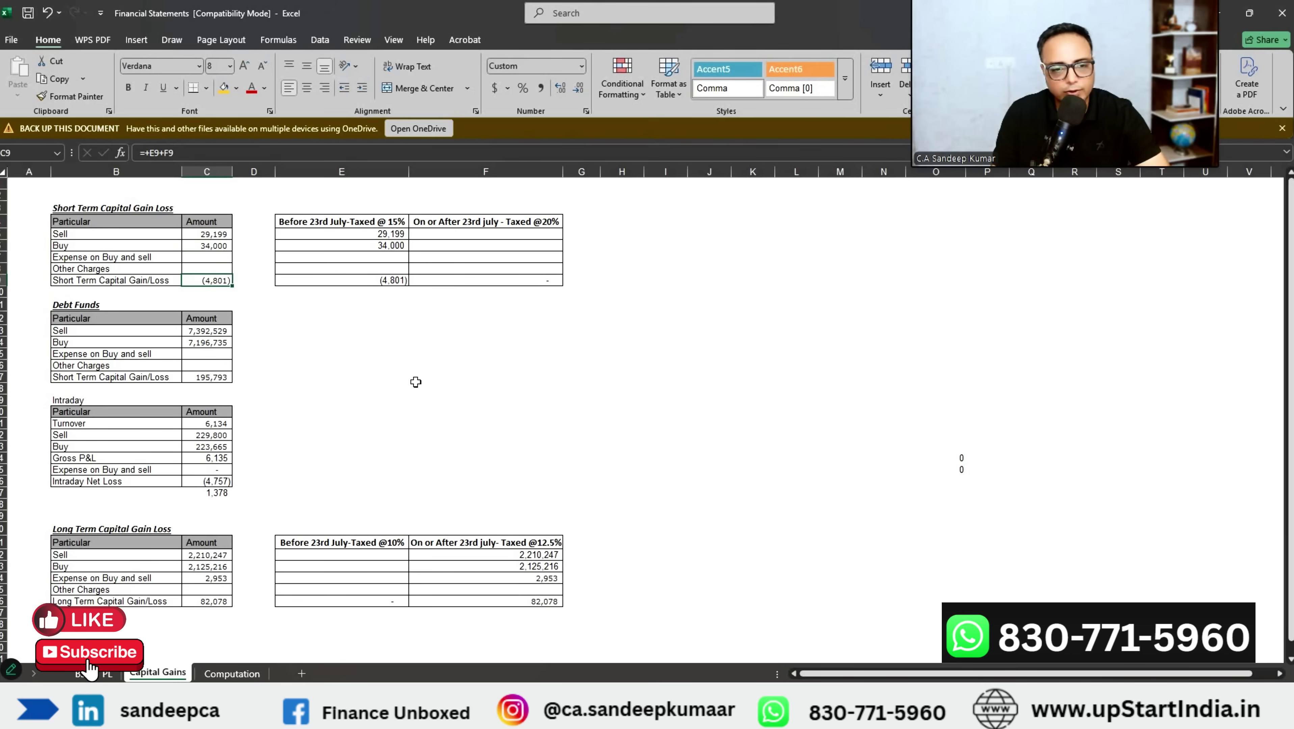
key(alt+Tab)
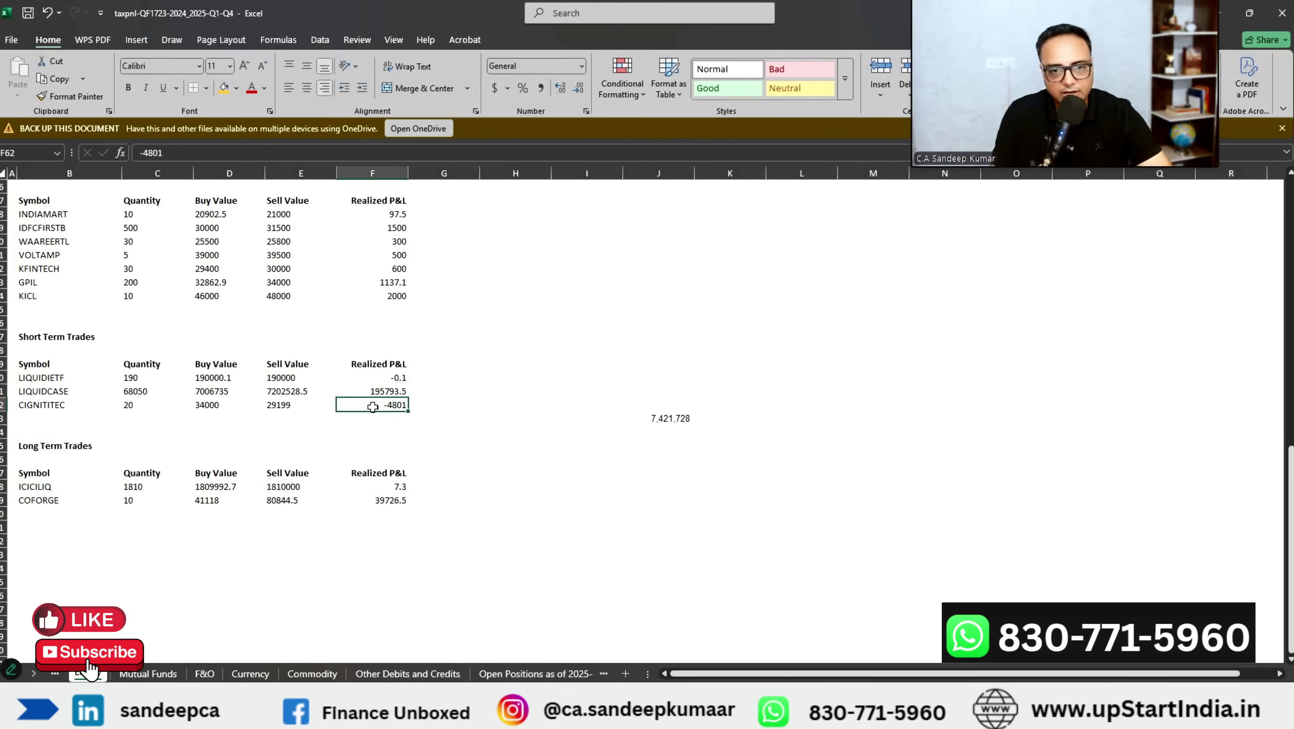
key(alt+Tab)
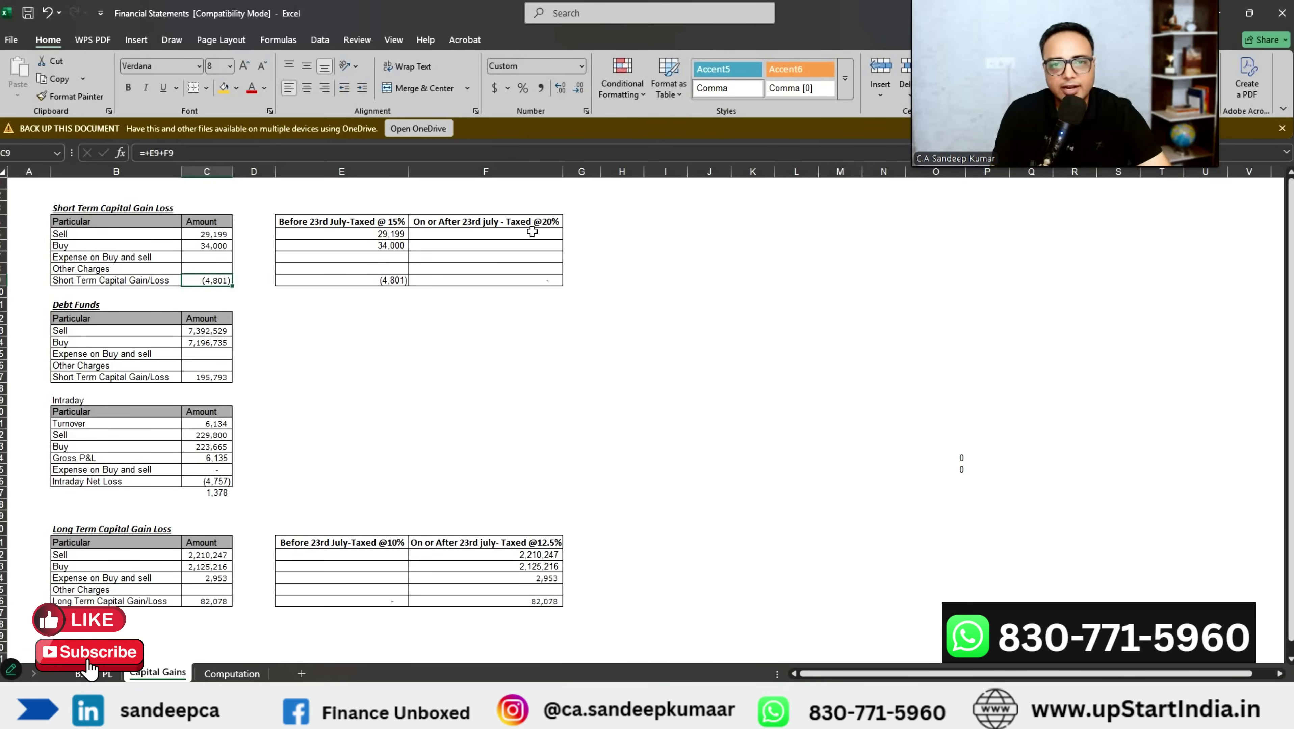
Step: Check the LIQUIDCASE entry and exit dates in the tradewise exits against the short-term column for before 23rd July, taxed at 15%
drag(372, 223, 381, 282)
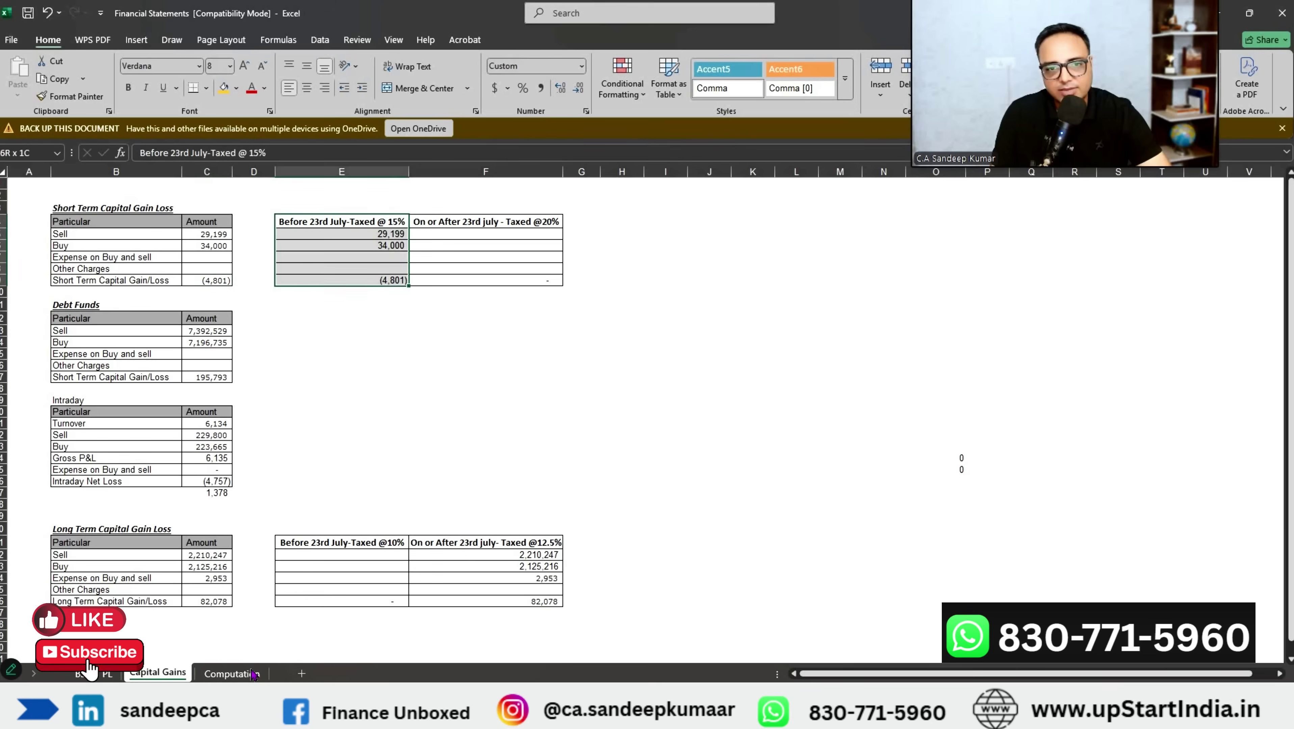
click(256, 712)
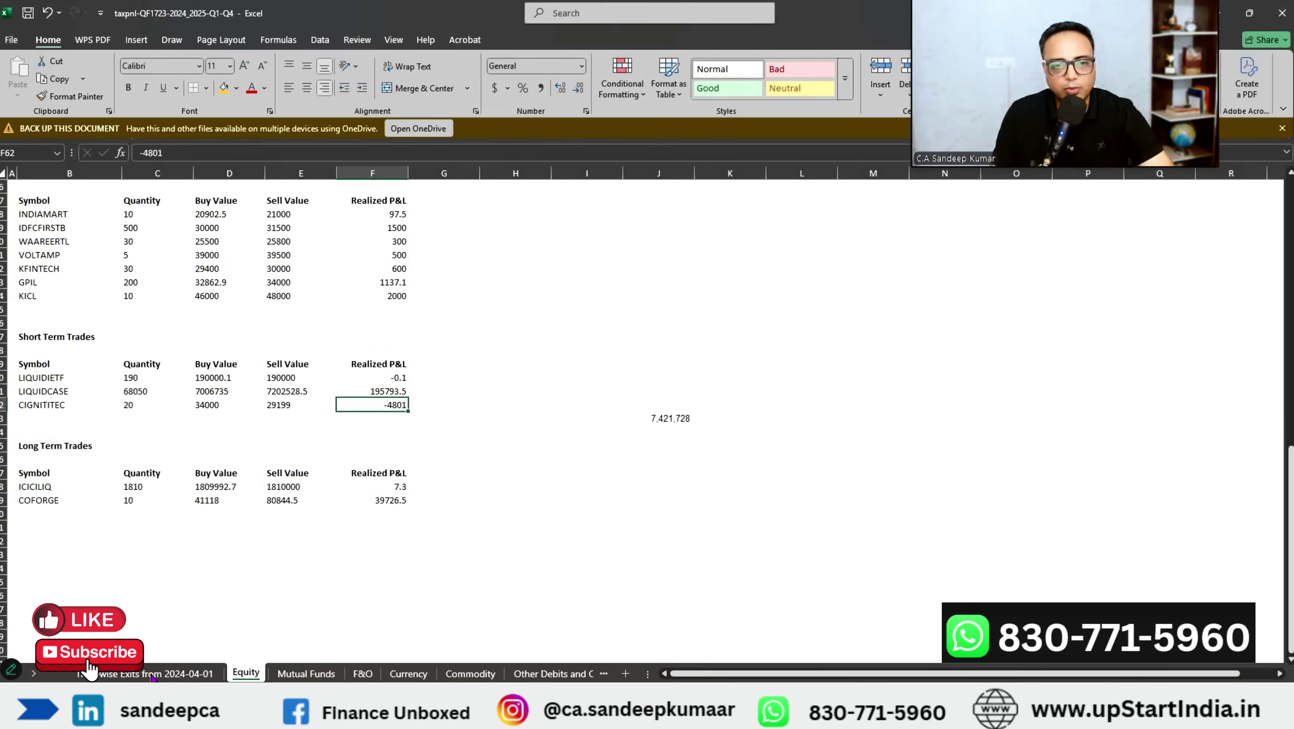
key(ctrl+Page_Up)
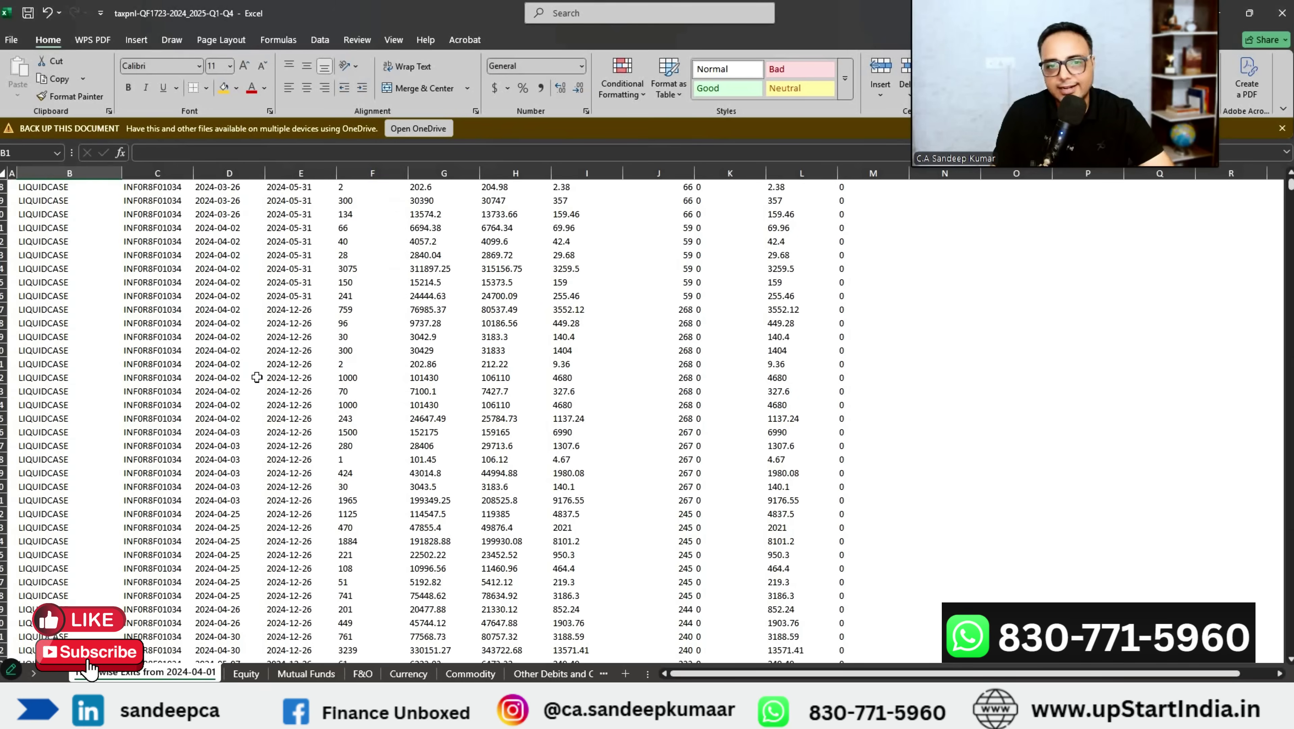
drag(44, 269, 67, 473)
drag(848, 394, 835, 410)
drag(211, 267, 295, 447)
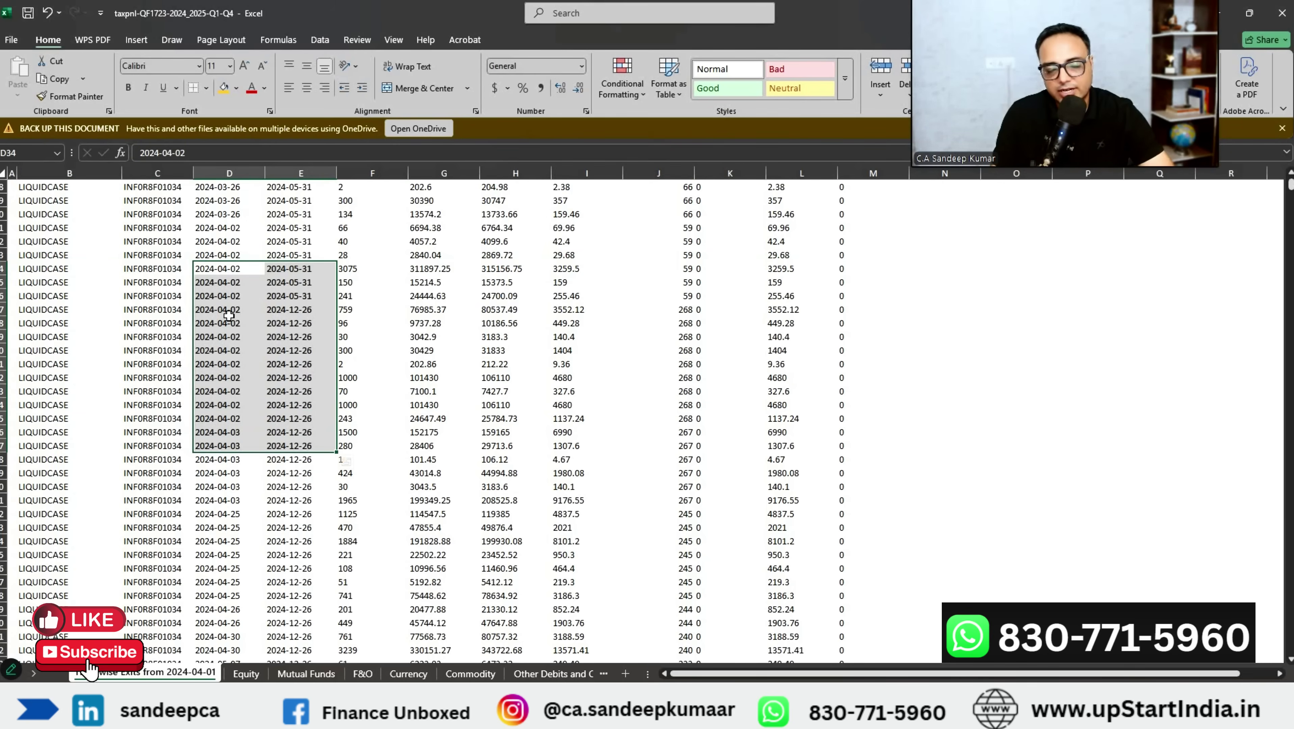
Step: Review the whole Capital Gains schedule in Financial Statements, including the short-term amounts for before 23rd July
key(alt+Tab)
drag(150, 201, 595, 625)
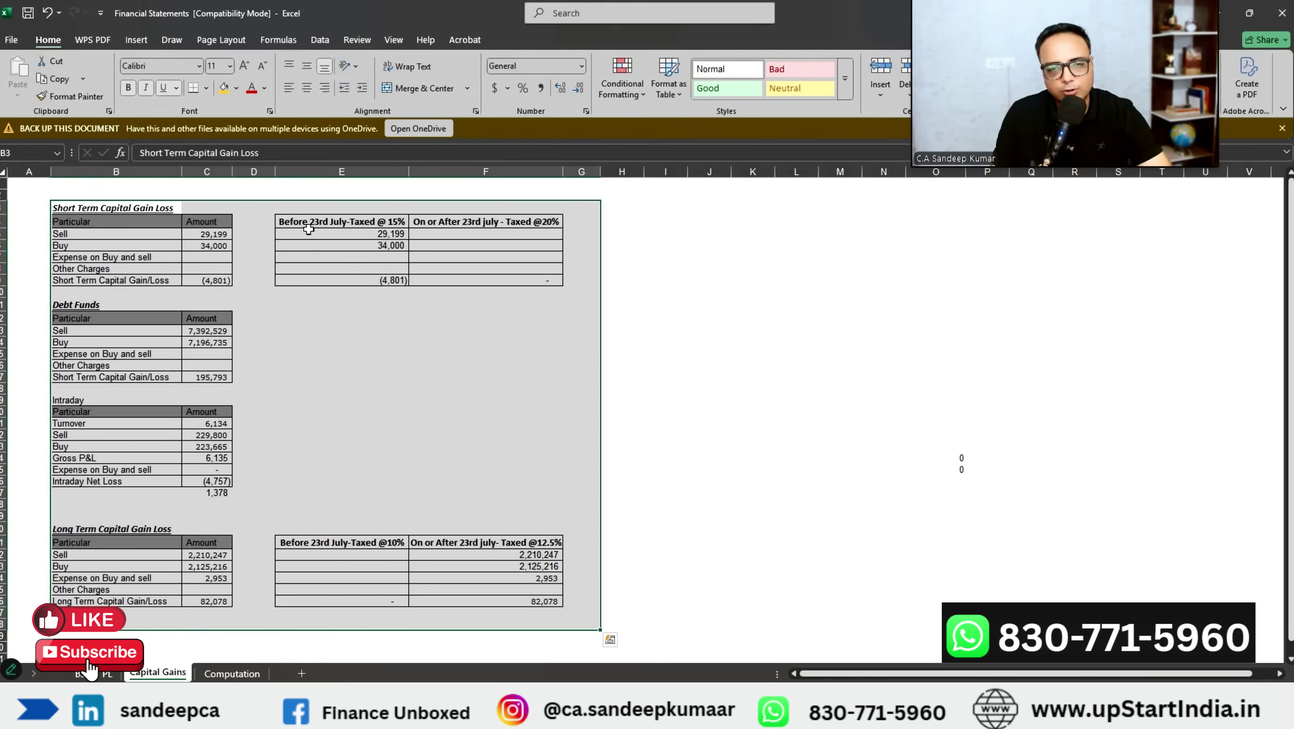
drag(352, 234, 360, 292)
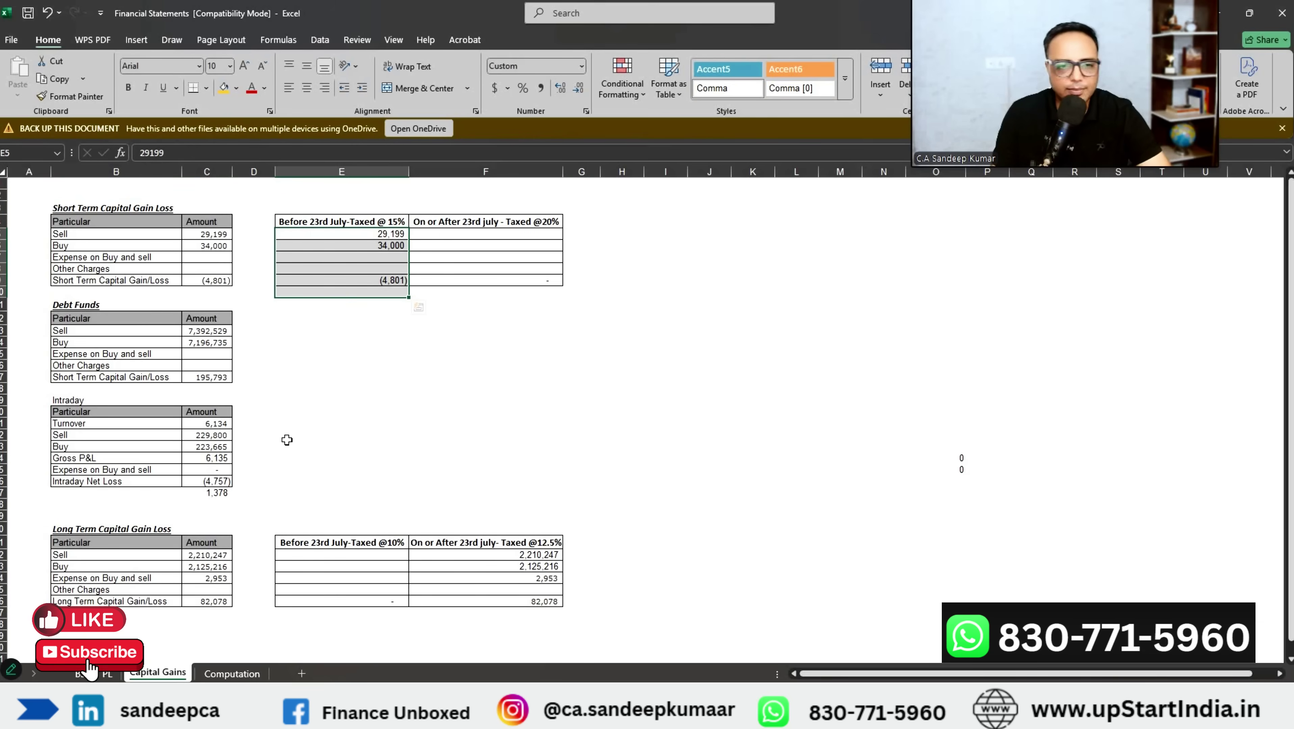
Step: Compare the Debt Funds sell, buy and gain amounts with the LIQUIDIETF and LIQUIDCASE short-term trades on the Equity sheet
click(217, 331)
double_click(213, 379)
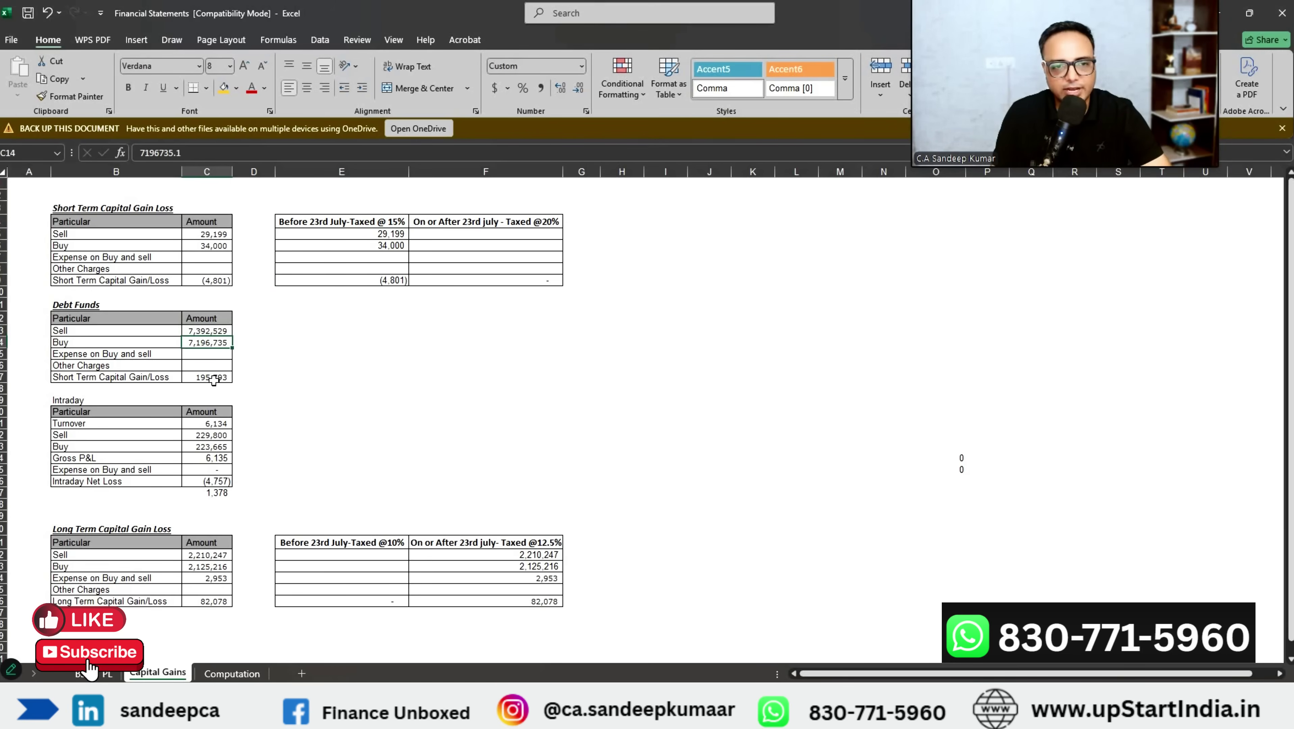
key(Escape)
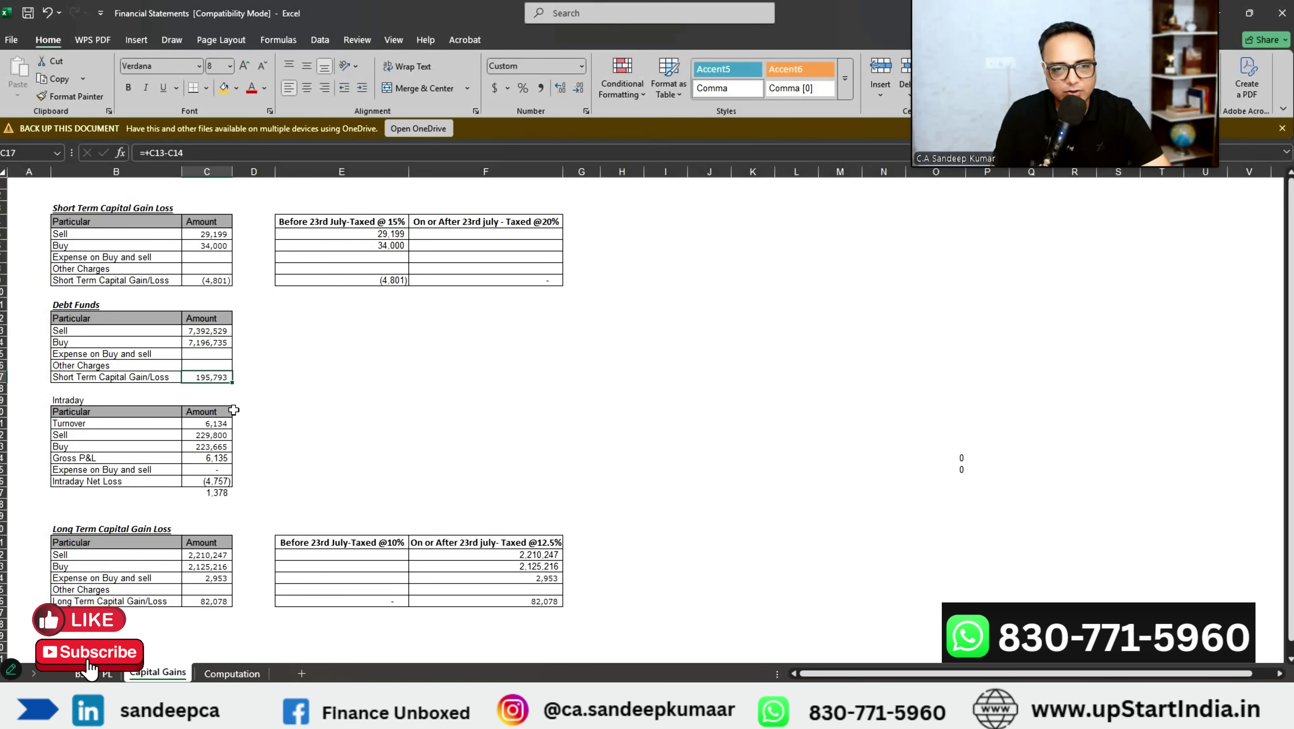
key(alt+Tab)
drag(383, 379, 385, 392)
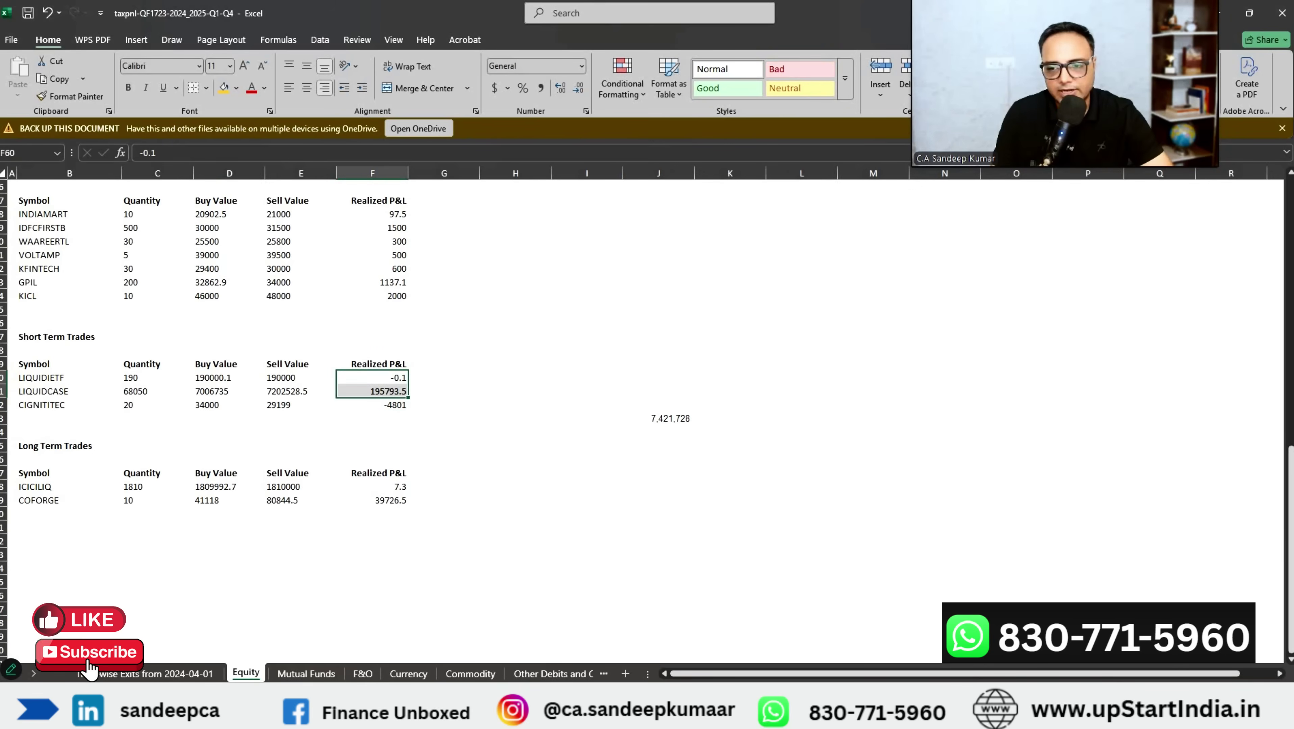
drag(287, 379, 289, 393)
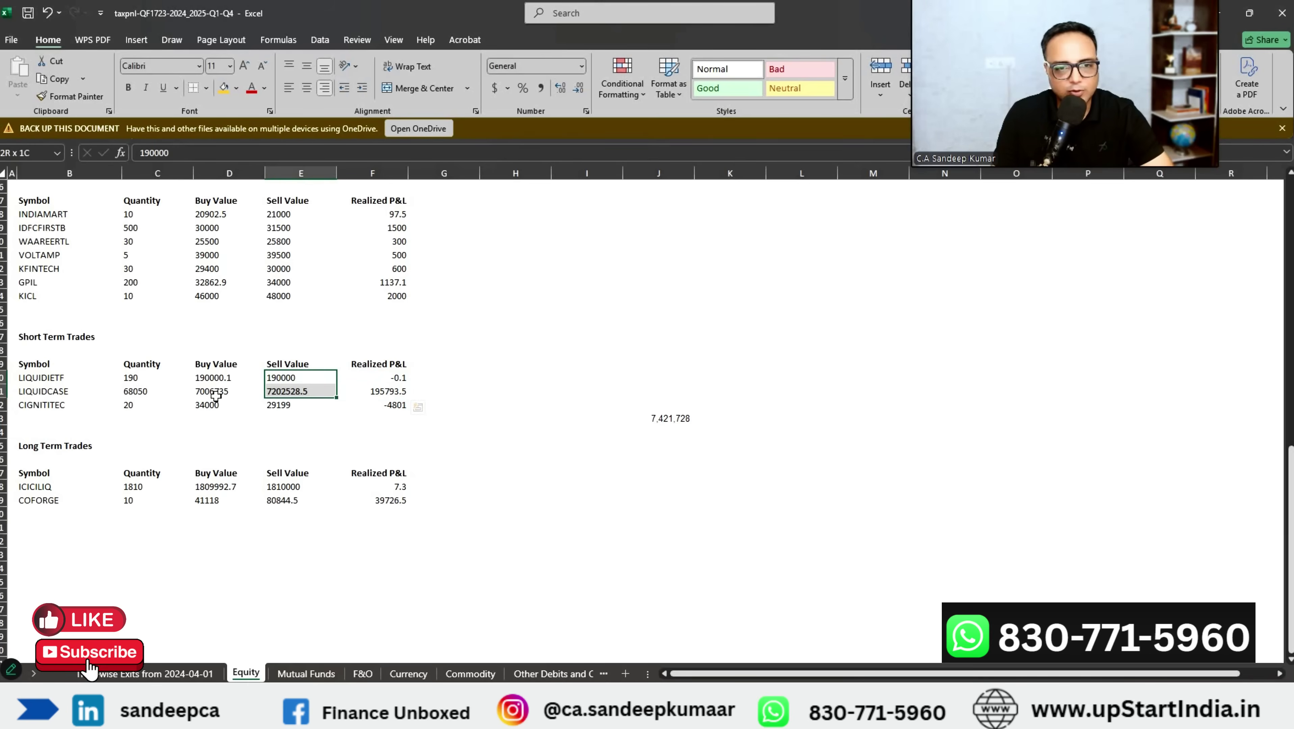
drag(214, 379, 217, 393)
Step: Compare the intraday realized P&L in the broker report with the Intraday block on Capital Gains, and review the PL sheet's dividend amounts
scroll(233, 432, up, 7)
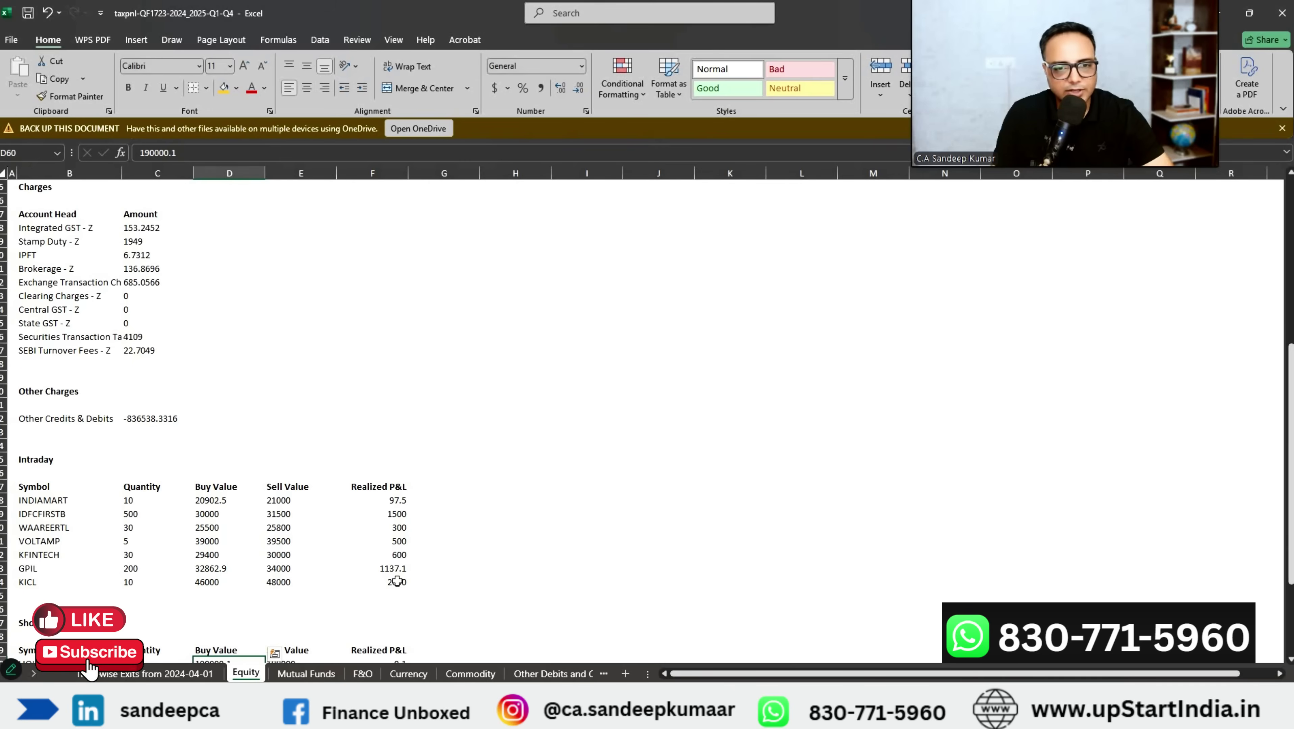
drag(381, 500, 404, 583)
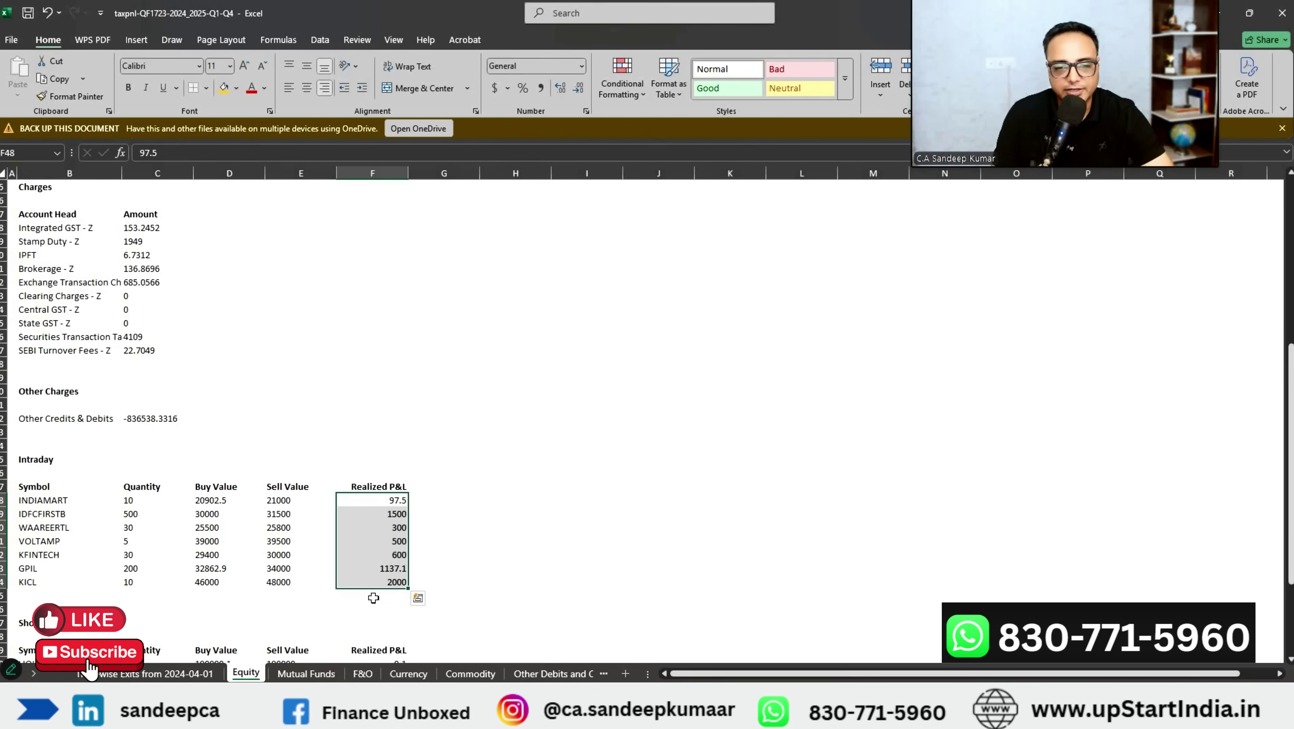
key(alt+Tab)
drag(68, 400, 219, 482)
click(264, 459)
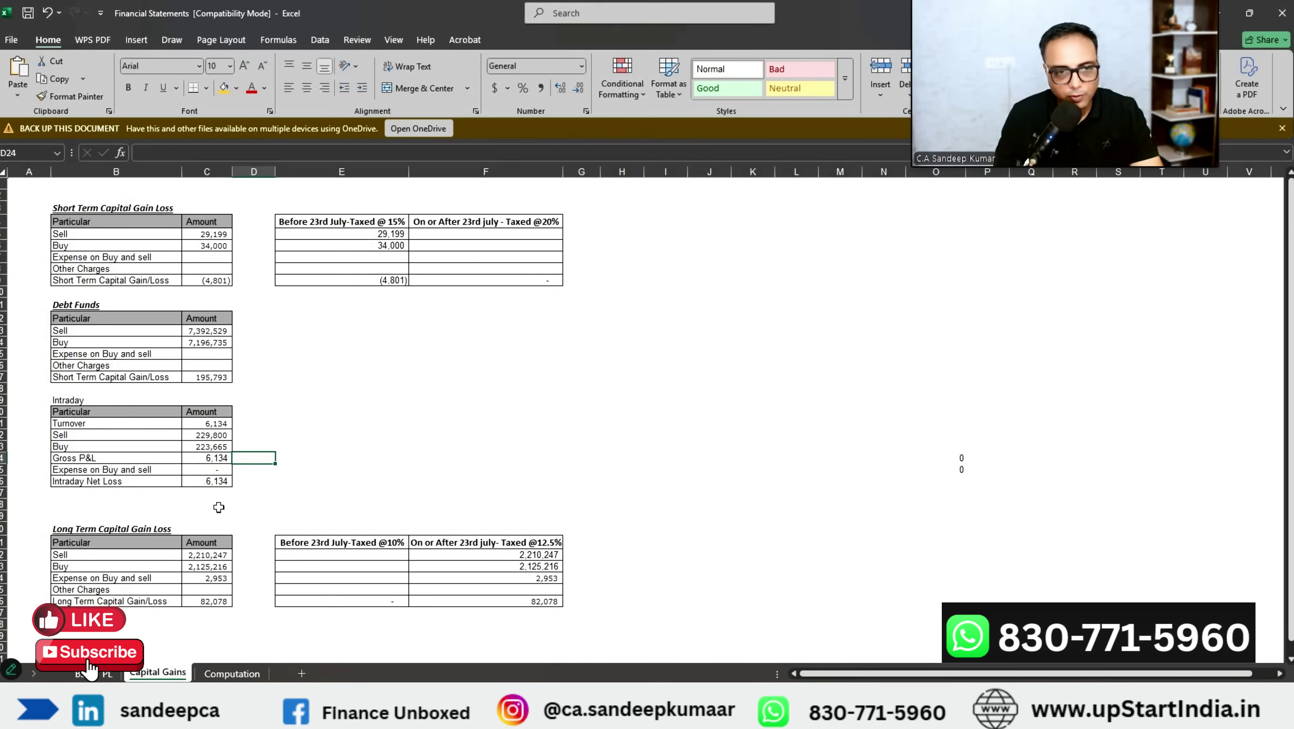
click(113, 674)
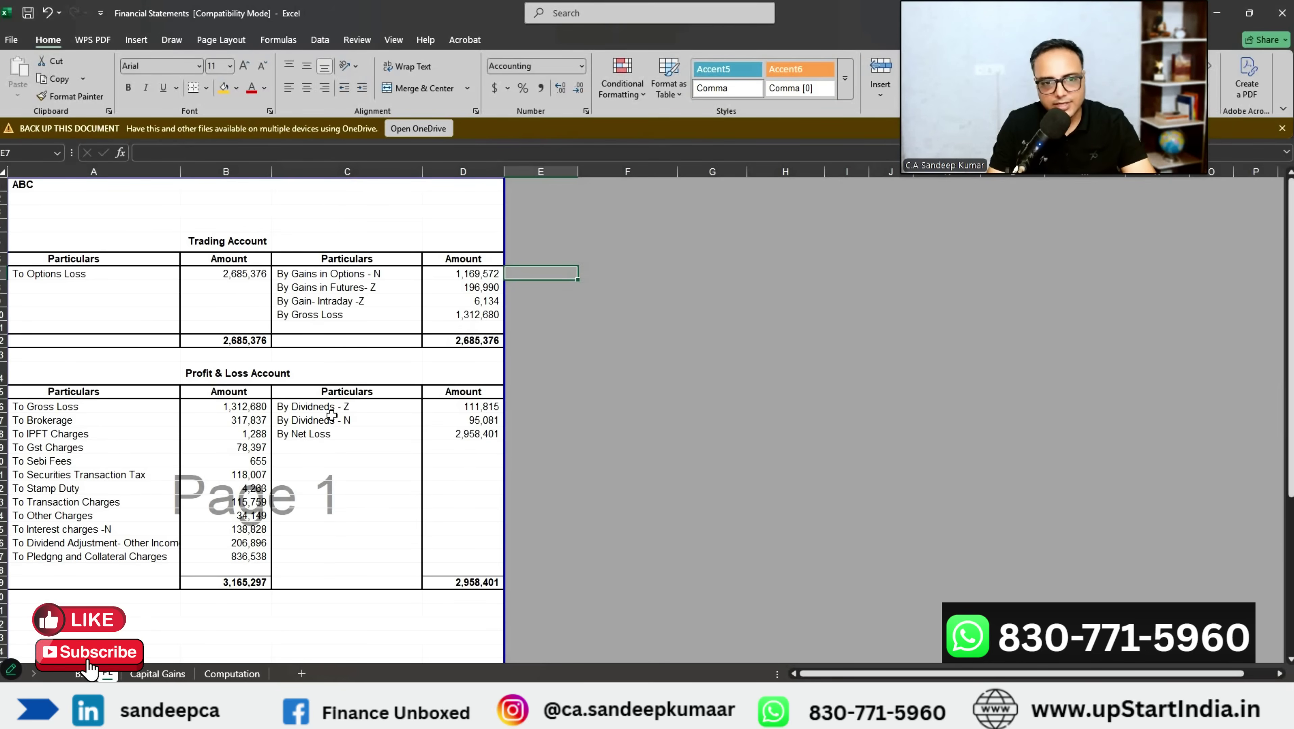
drag(416, 407, 462, 423)
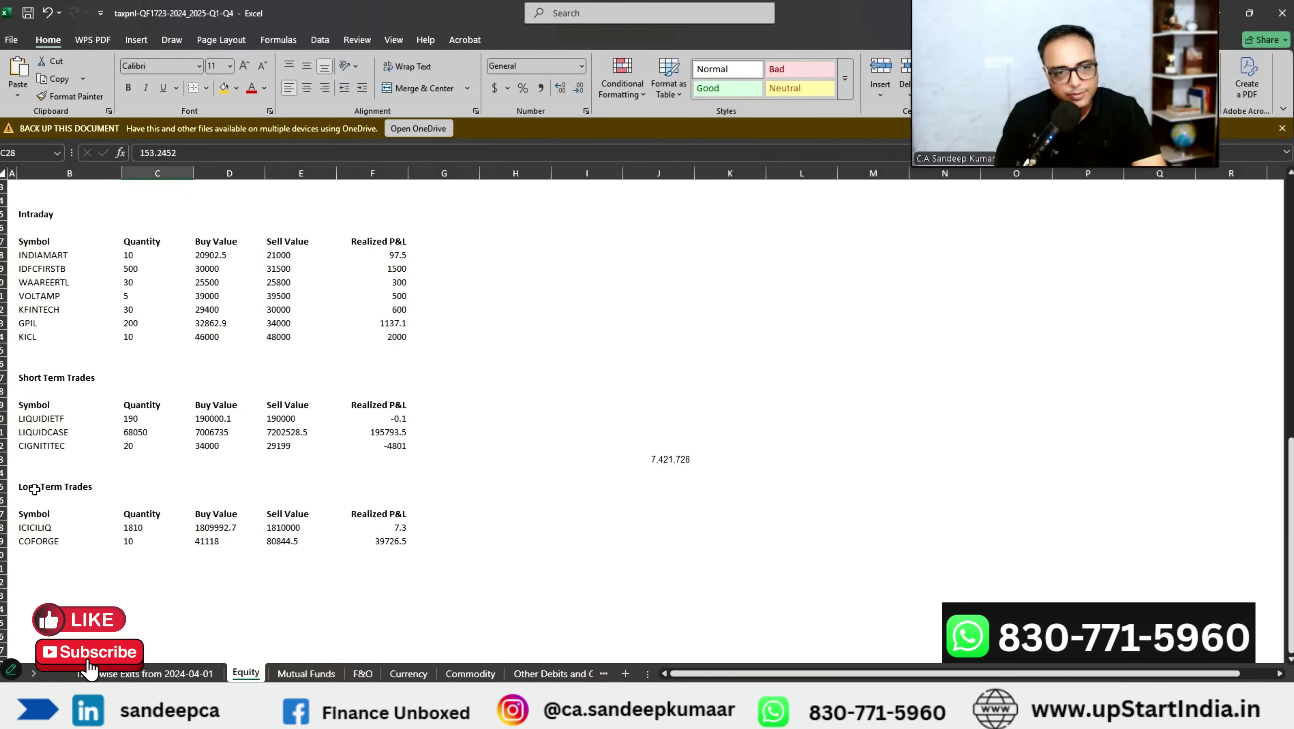
Step: Review the buy values, sell values and realized P&L of the ICICILIQ and COFORGE long-term trades in the broker report
drag(77, 488, 87, 542)
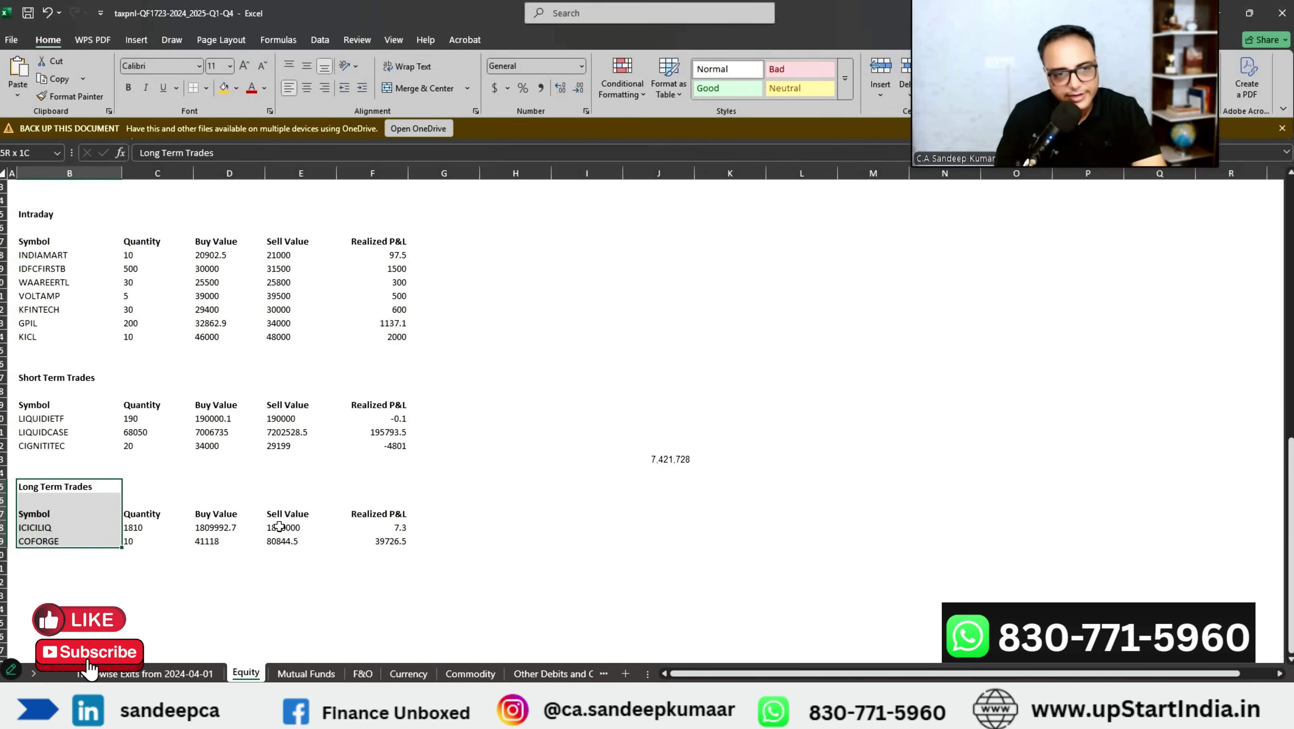
click(387, 533)
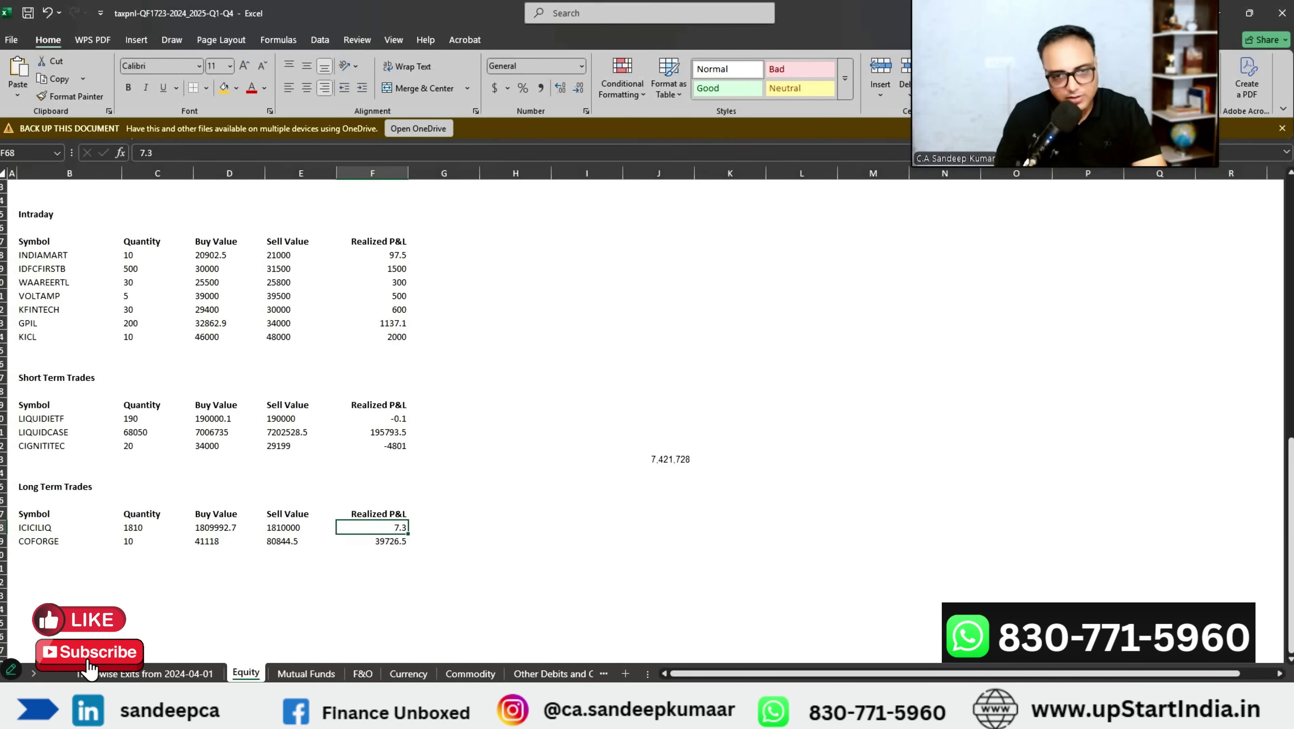
key(shift+Down)
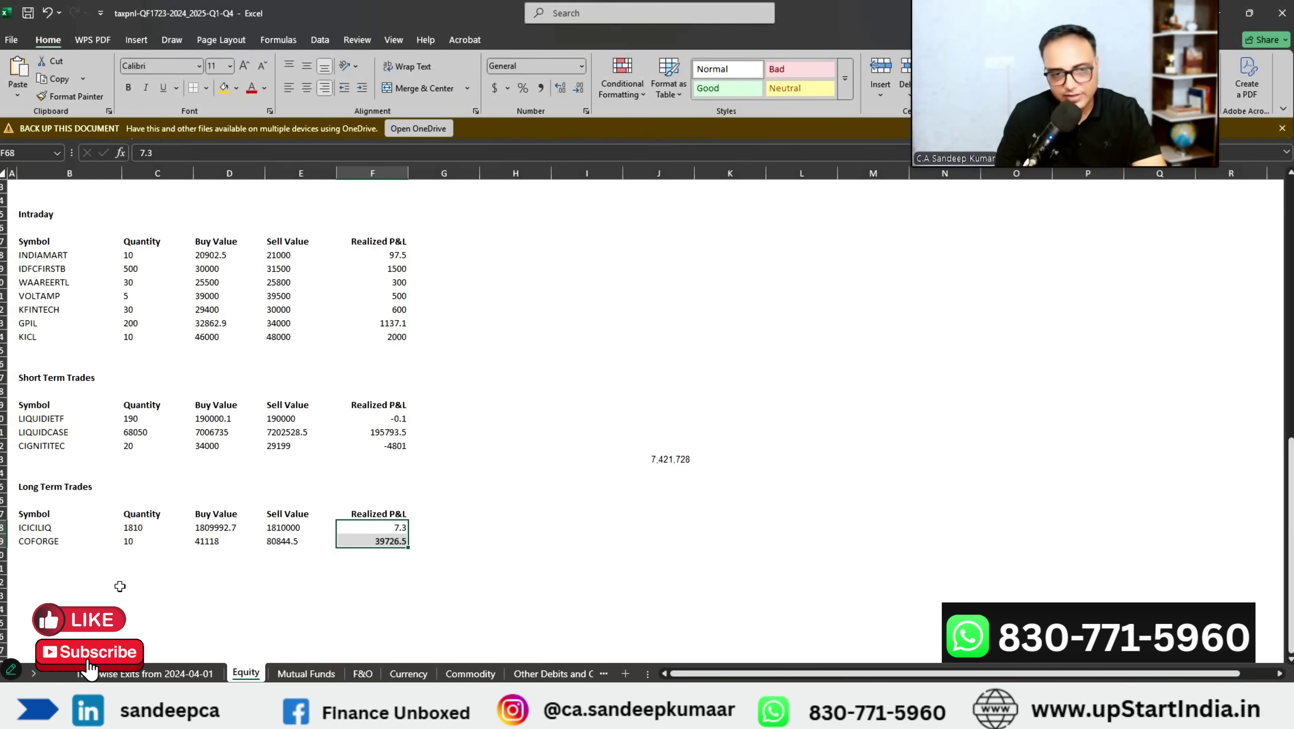
drag(205, 524, 205, 559)
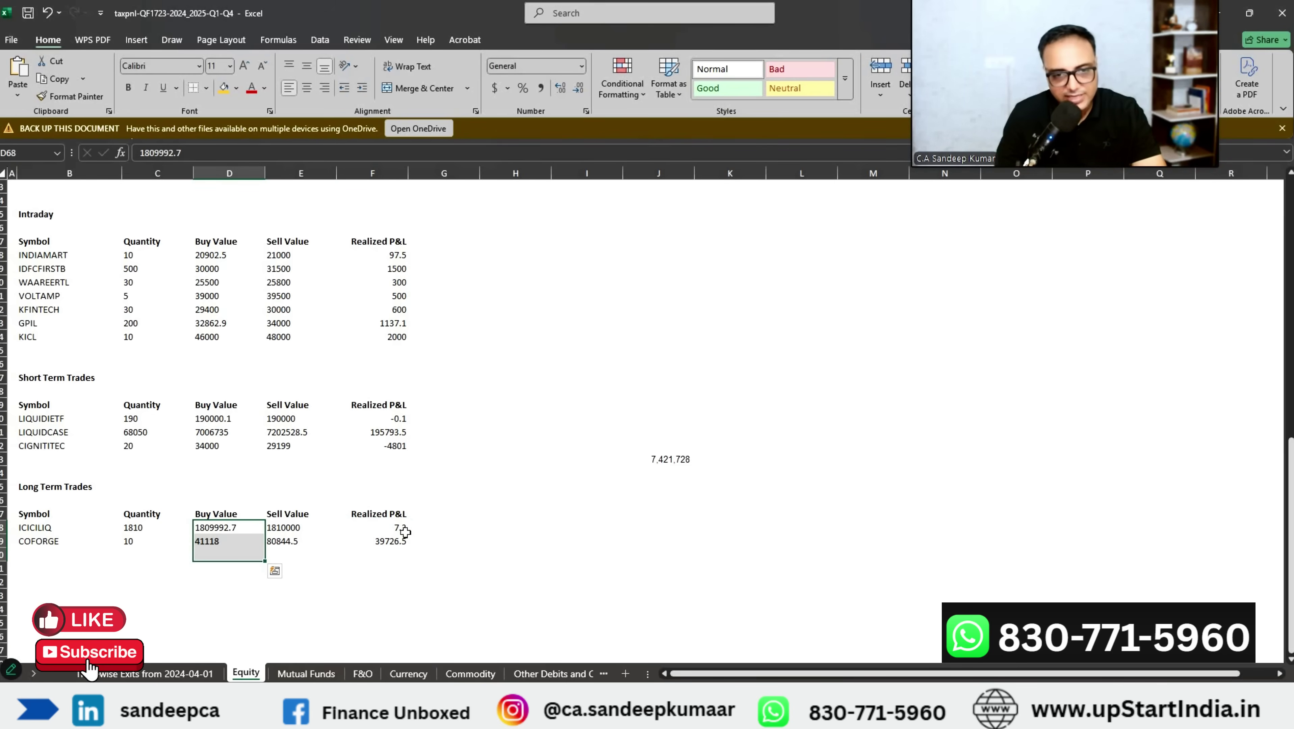
drag(307, 529, 306, 555)
drag(401, 532, 399, 554)
Step: Review the long-term sell, expense and gain amounts on the Capital Gains sheet and their split before and after 23rd July
key(alt+Tab)
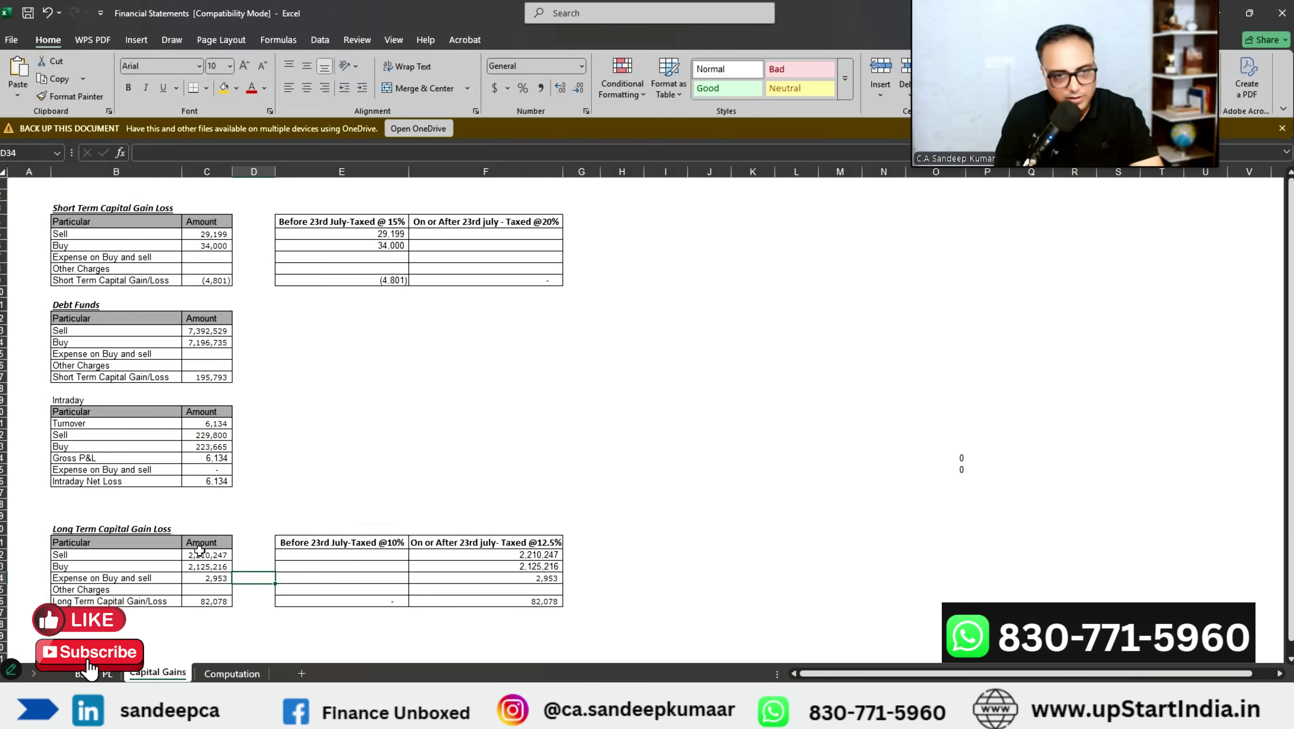
click(203, 568)
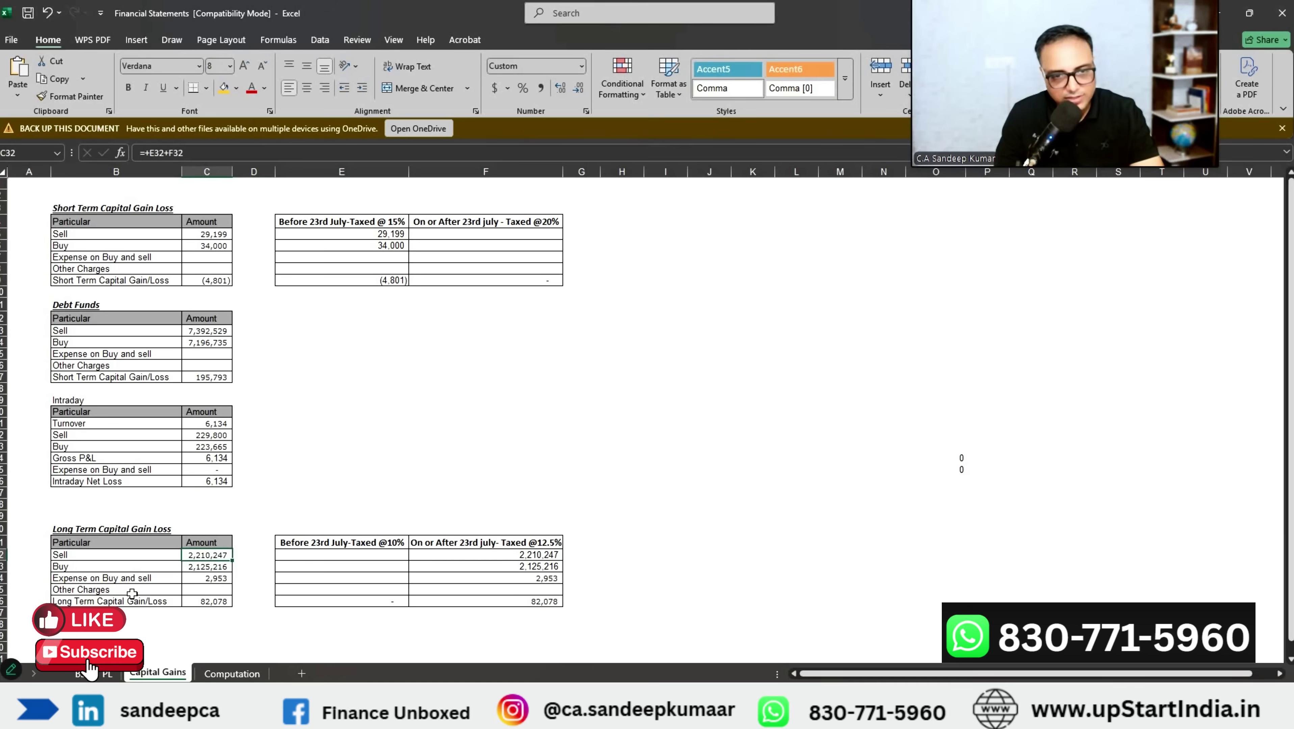
click(203, 602)
click(213, 577)
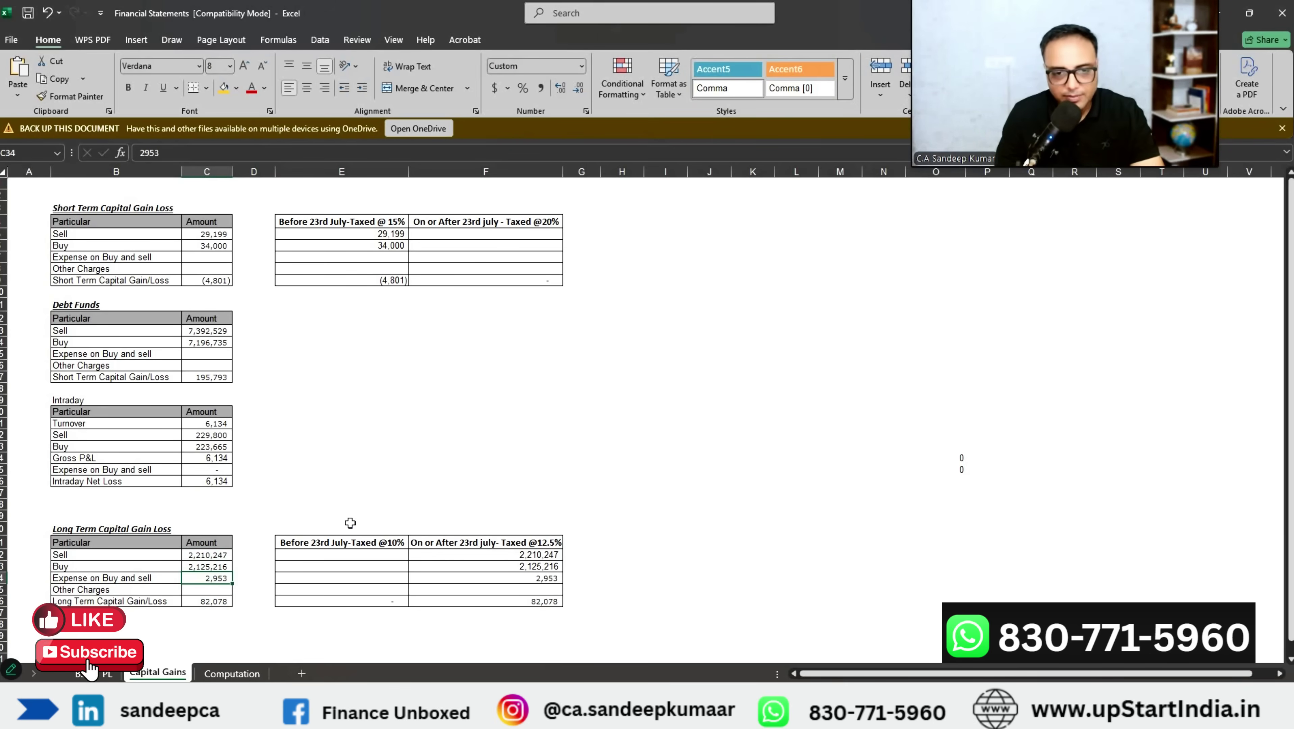
drag(506, 543, 498, 615)
drag(368, 546, 366, 605)
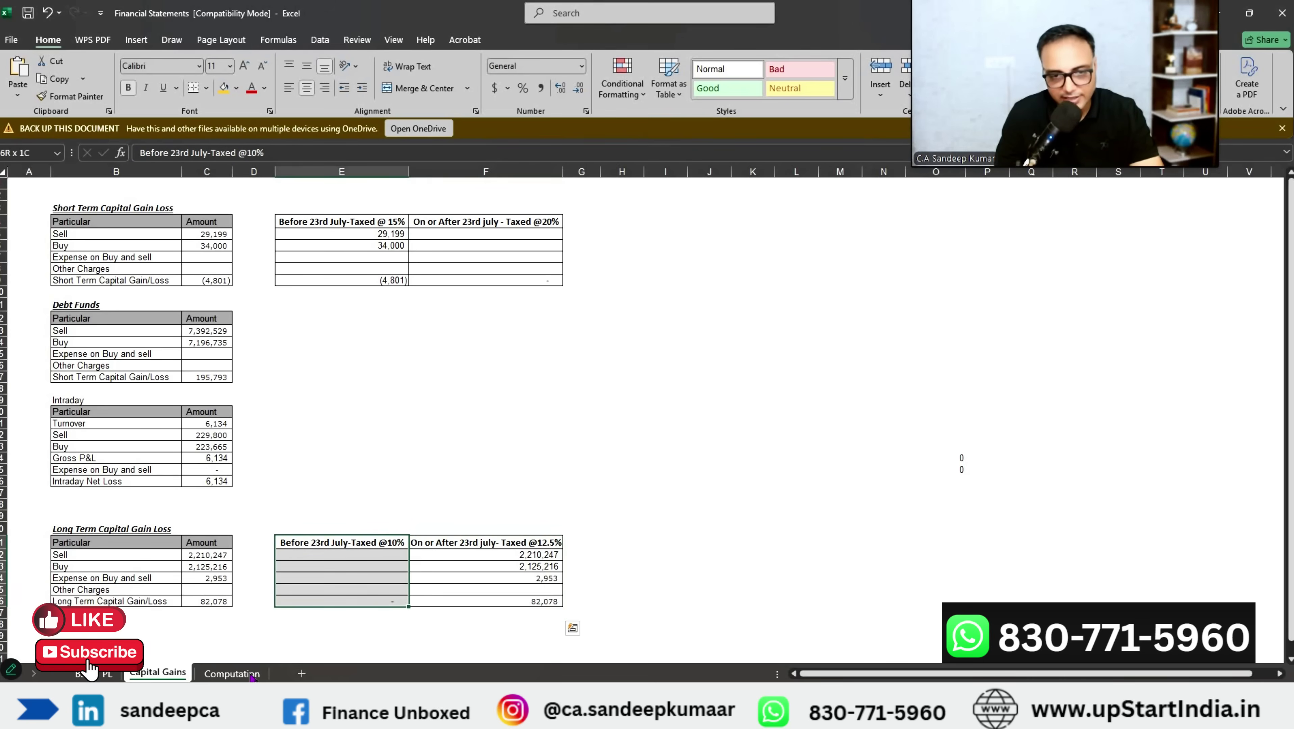
Step: Check the entry and exit dates of the ICICILIQ trades on the tradewise exits sheet
key(alt+Tab)
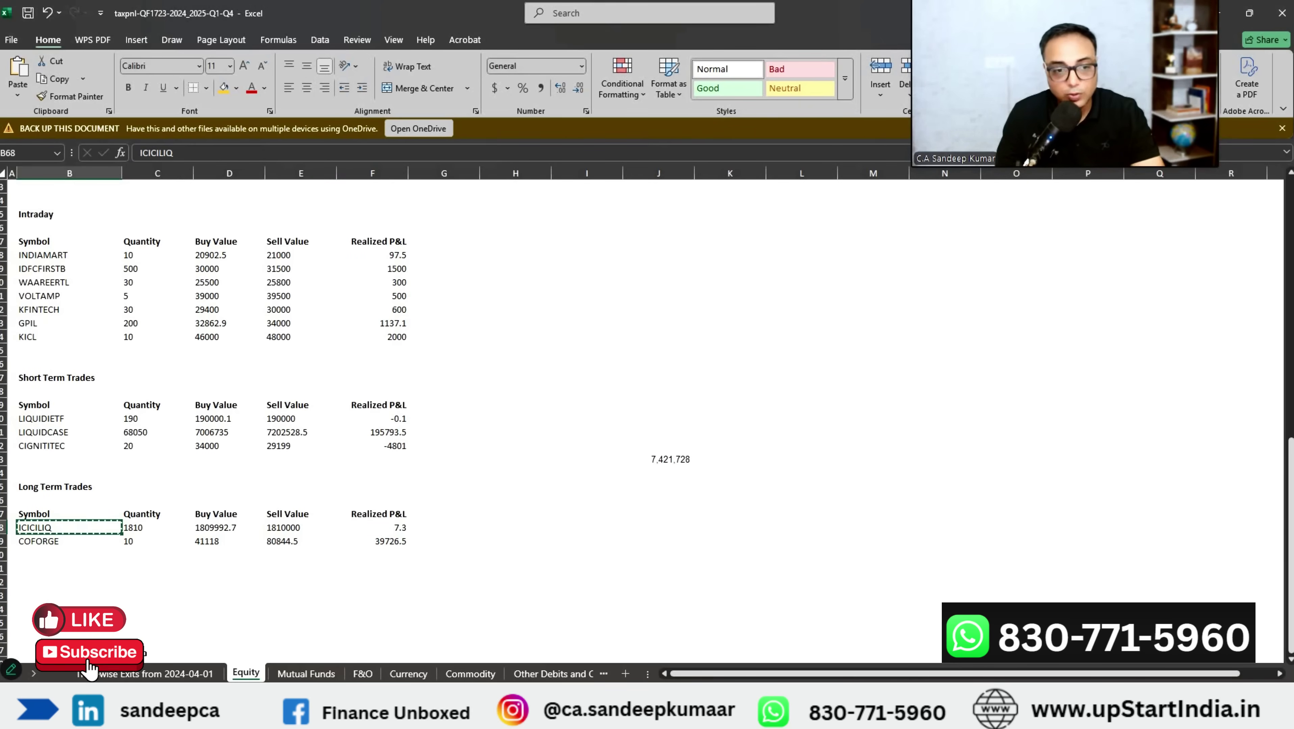
click(131, 677)
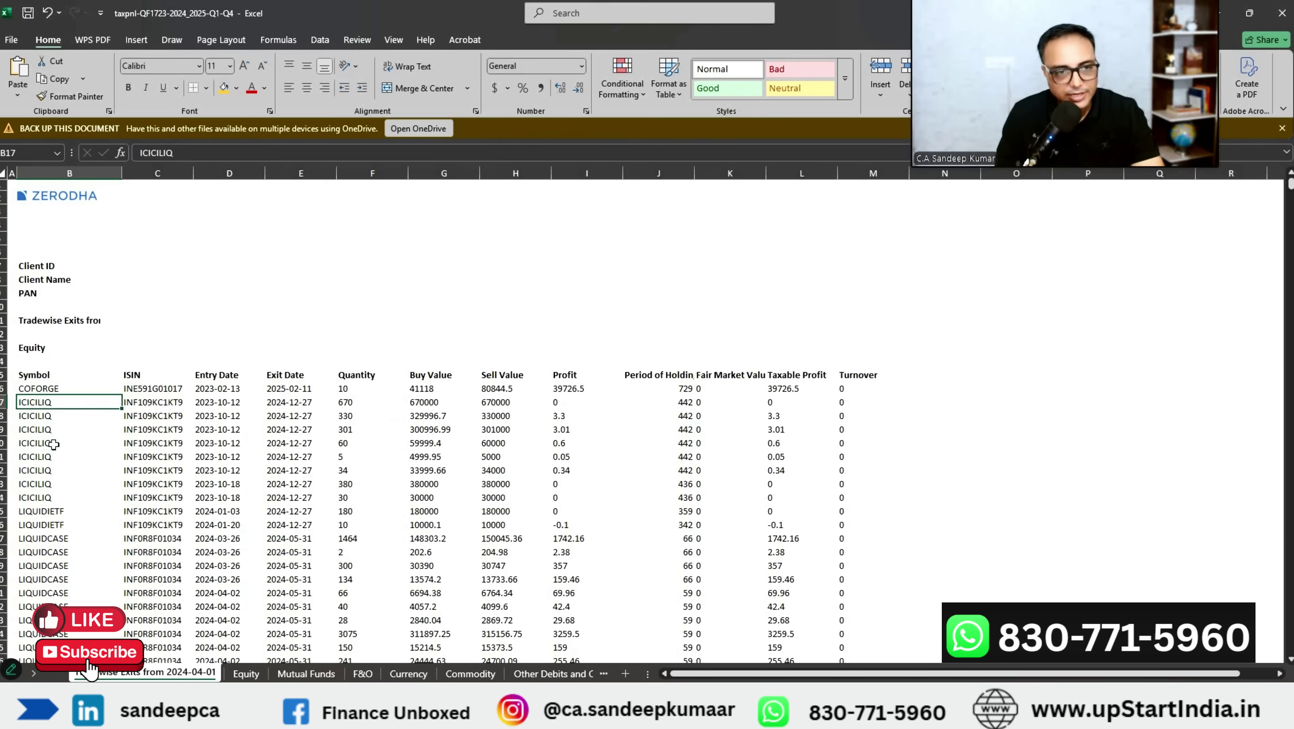
drag(202, 404, 306, 511)
drag(217, 403, 223, 499)
drag(289, 402, 314, 499)
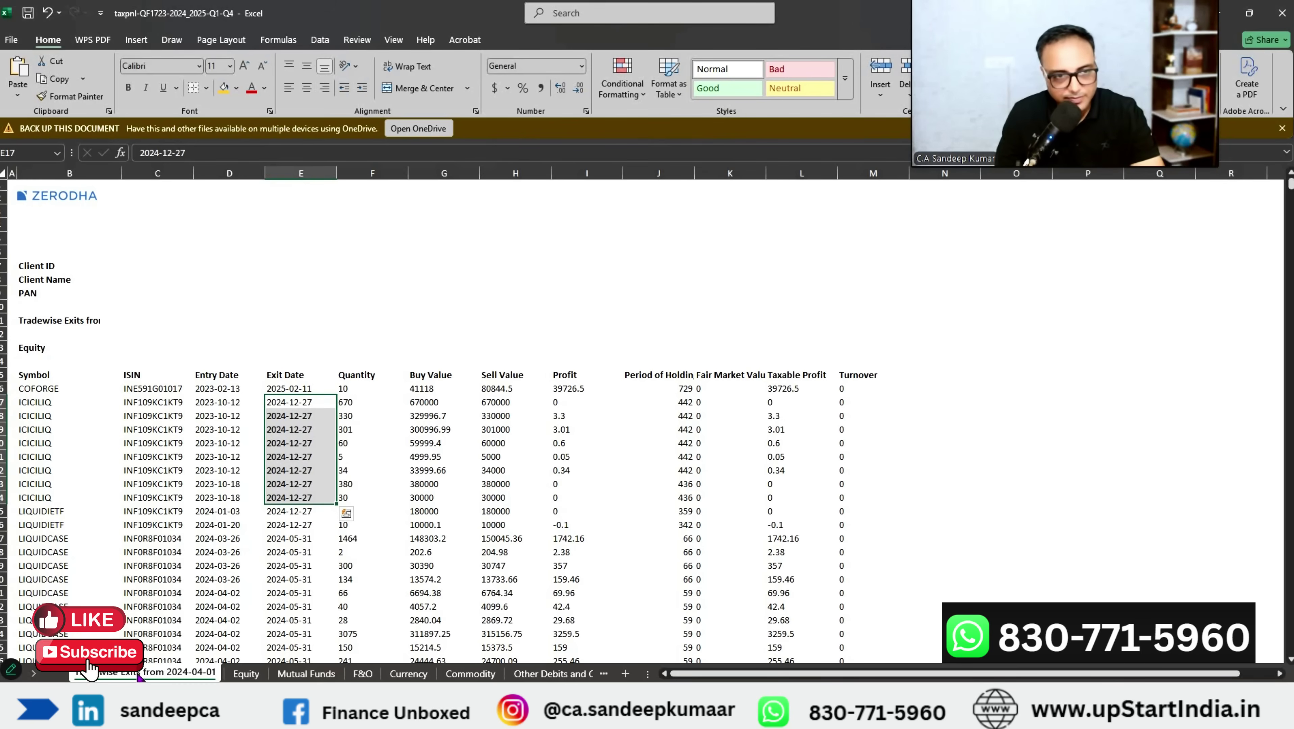
Step: Review the salary, standard deduction, net salary and house property figures on the Computation sheet of Financial Statements
key(alt+Tab)
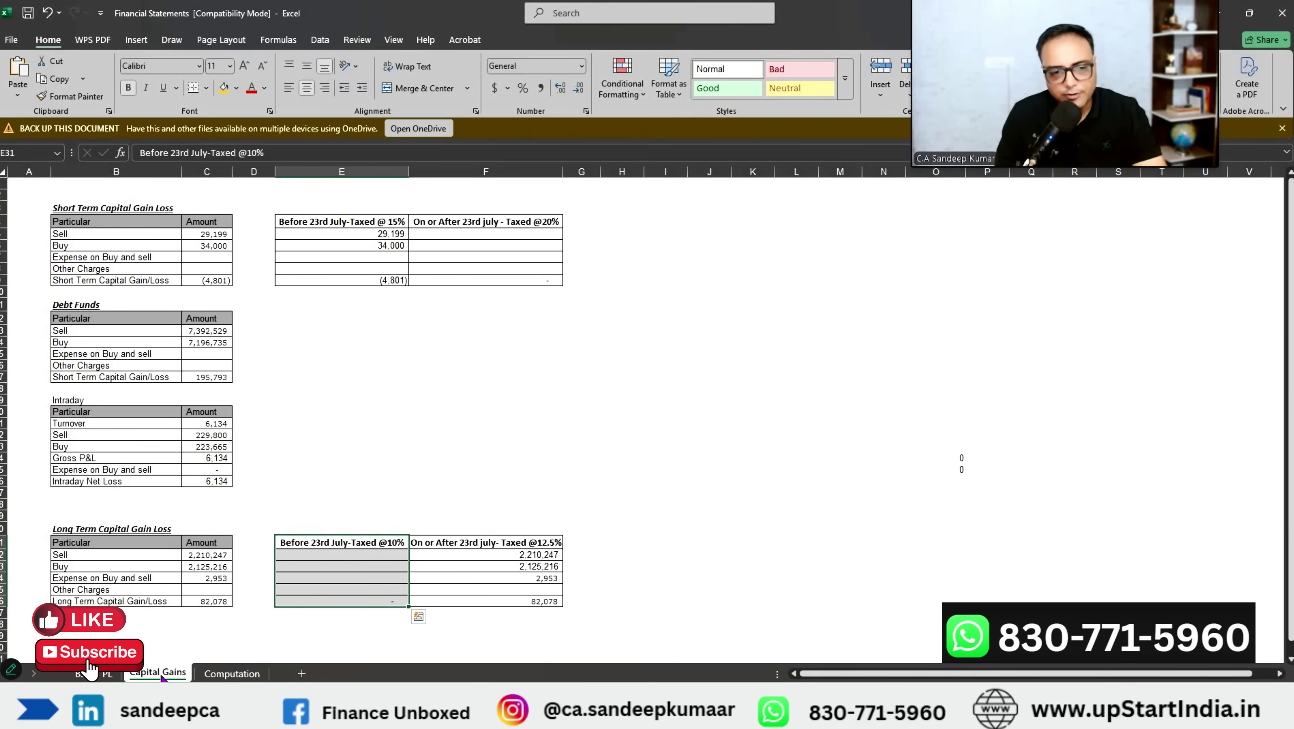
click(231, 674)
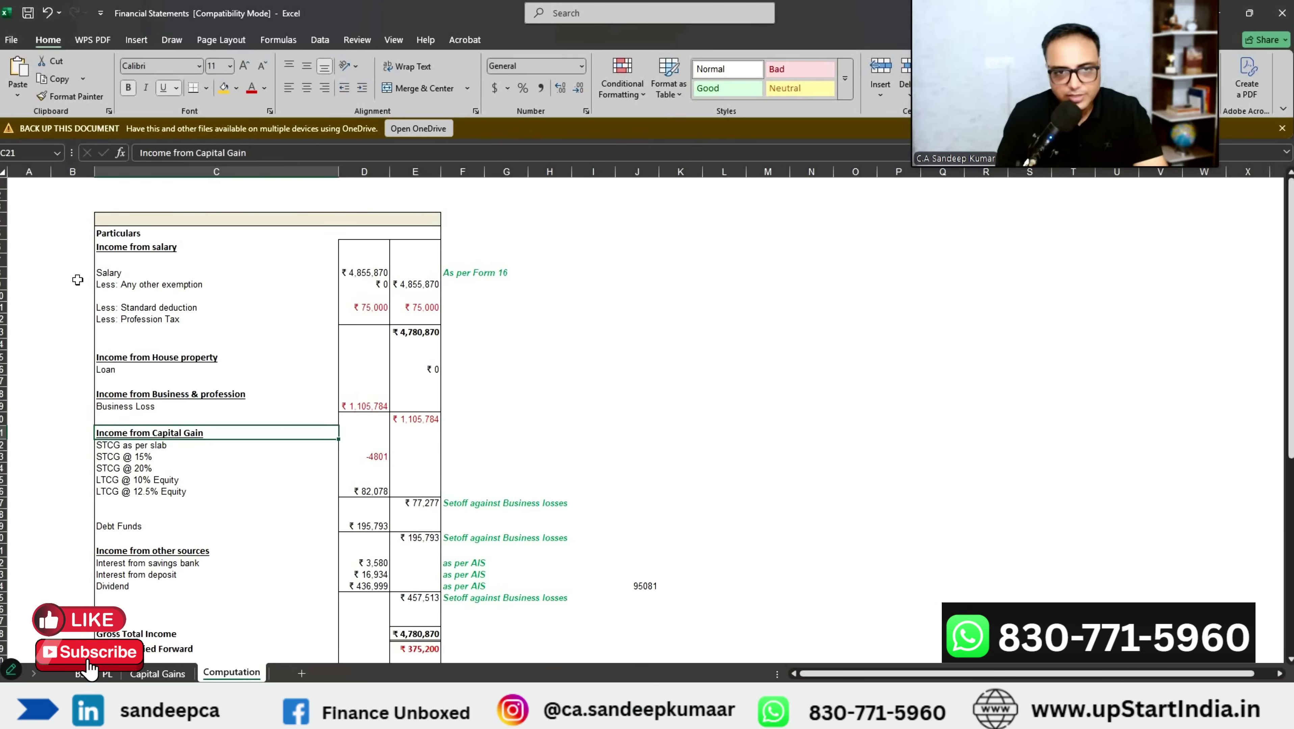
click(364, 273)
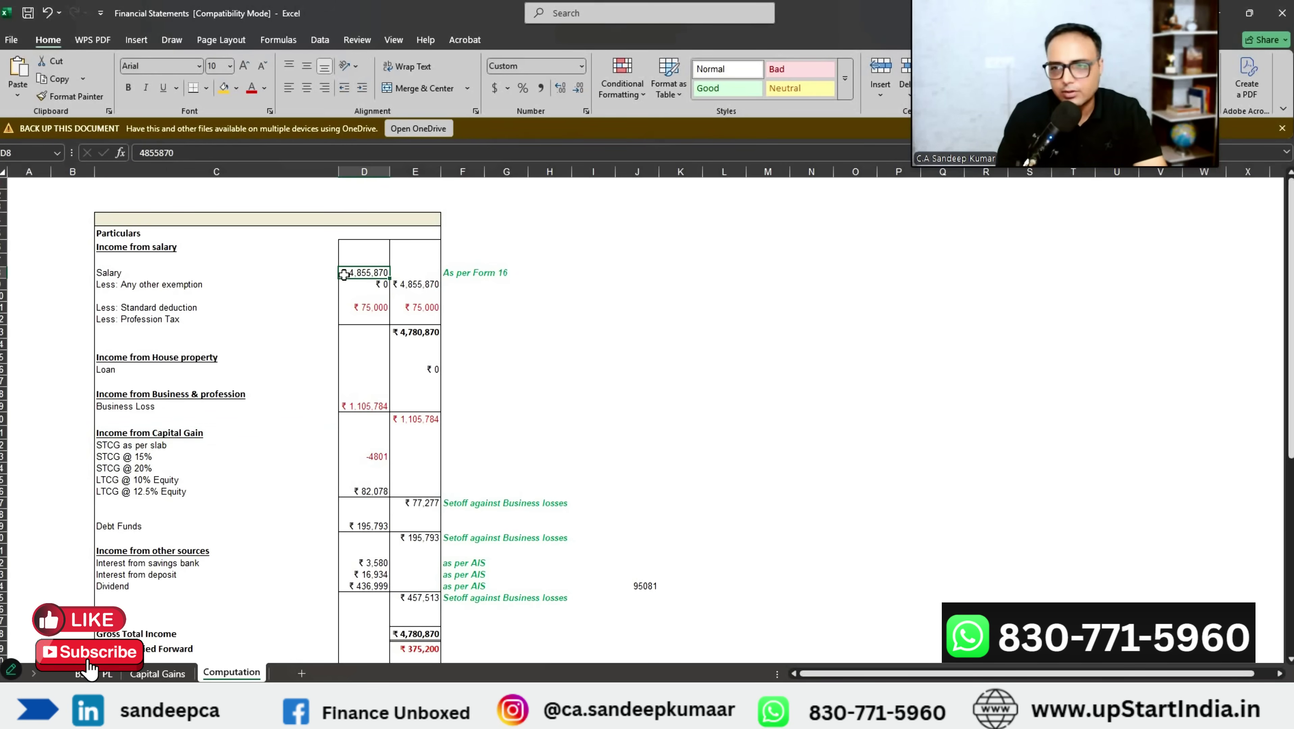
drag(389, 276, 402, 307)
click(380, 307)
key(Right)
key(Down)
key(Down)
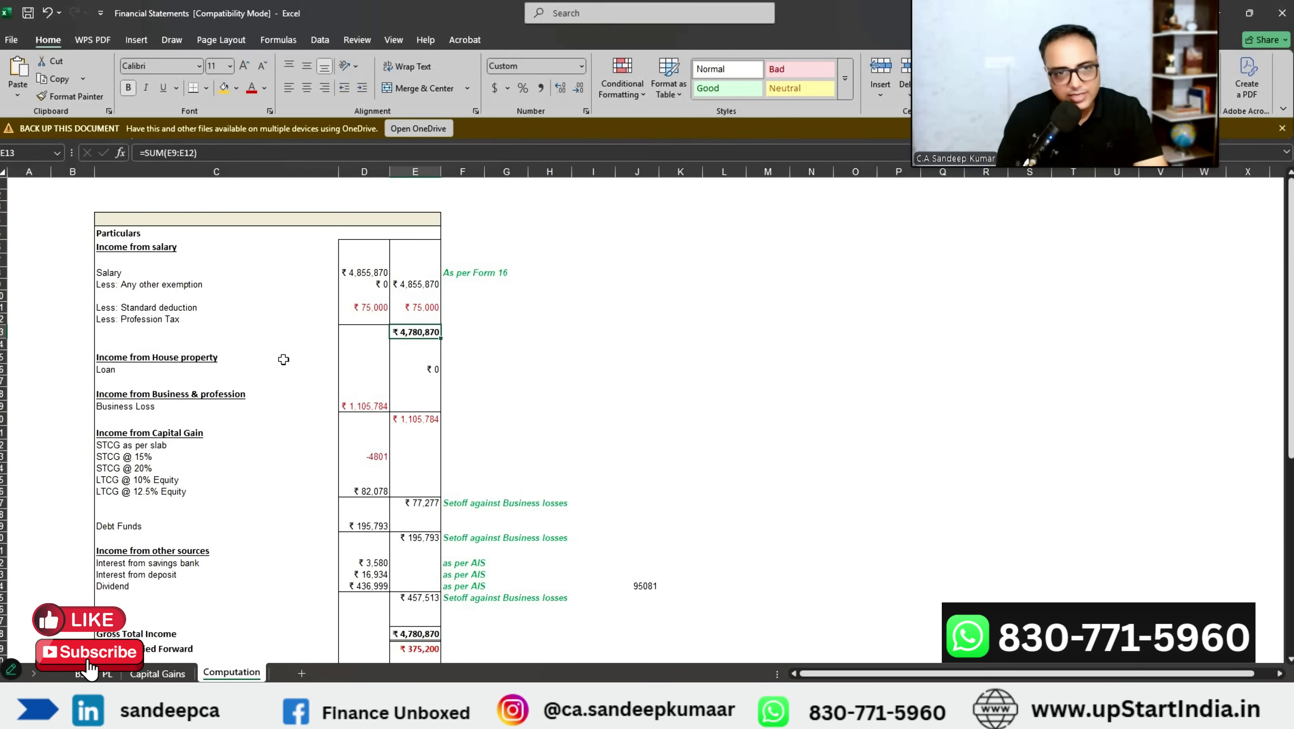
click(424, 370)
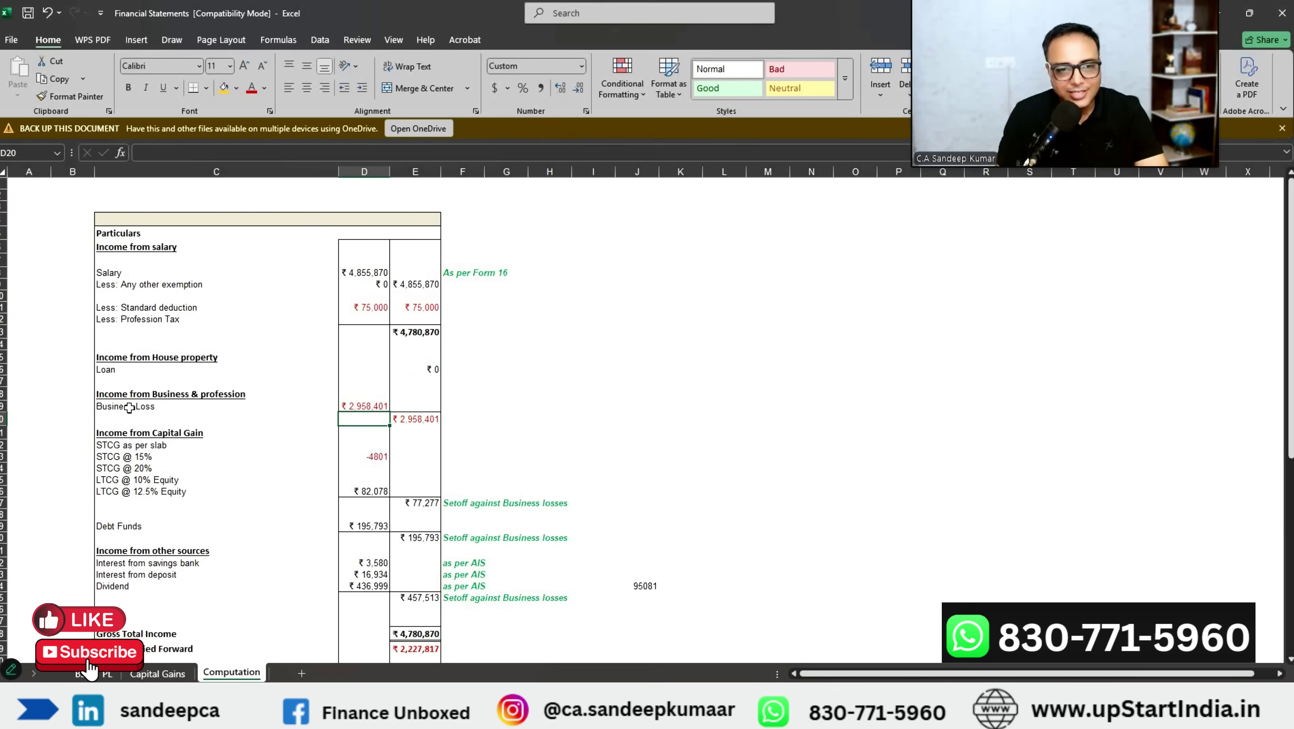
Step: Review the business loss on the Computation sheet and check its STCG @ 15% entry against the short-term result on Capital Gains
click(144, 407)
key(Right)
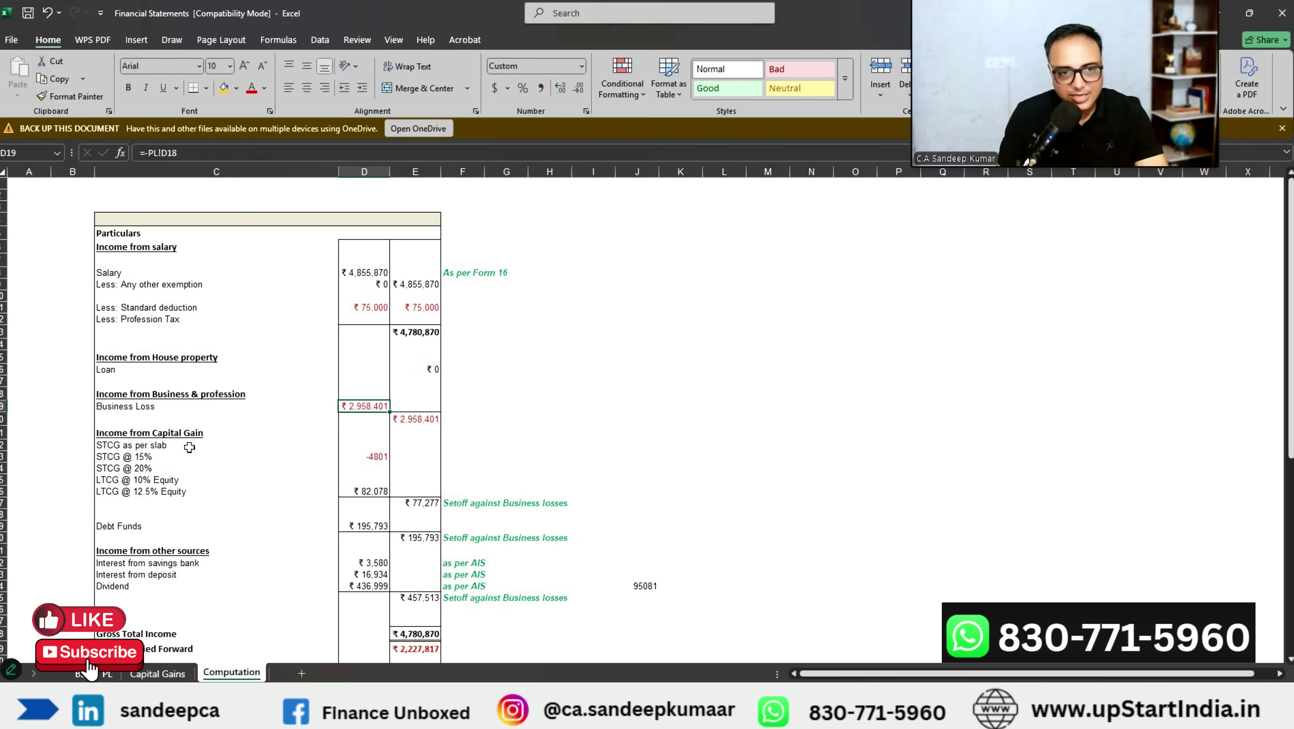
key(Down)
key(Down)
key(Down)
key(Down)
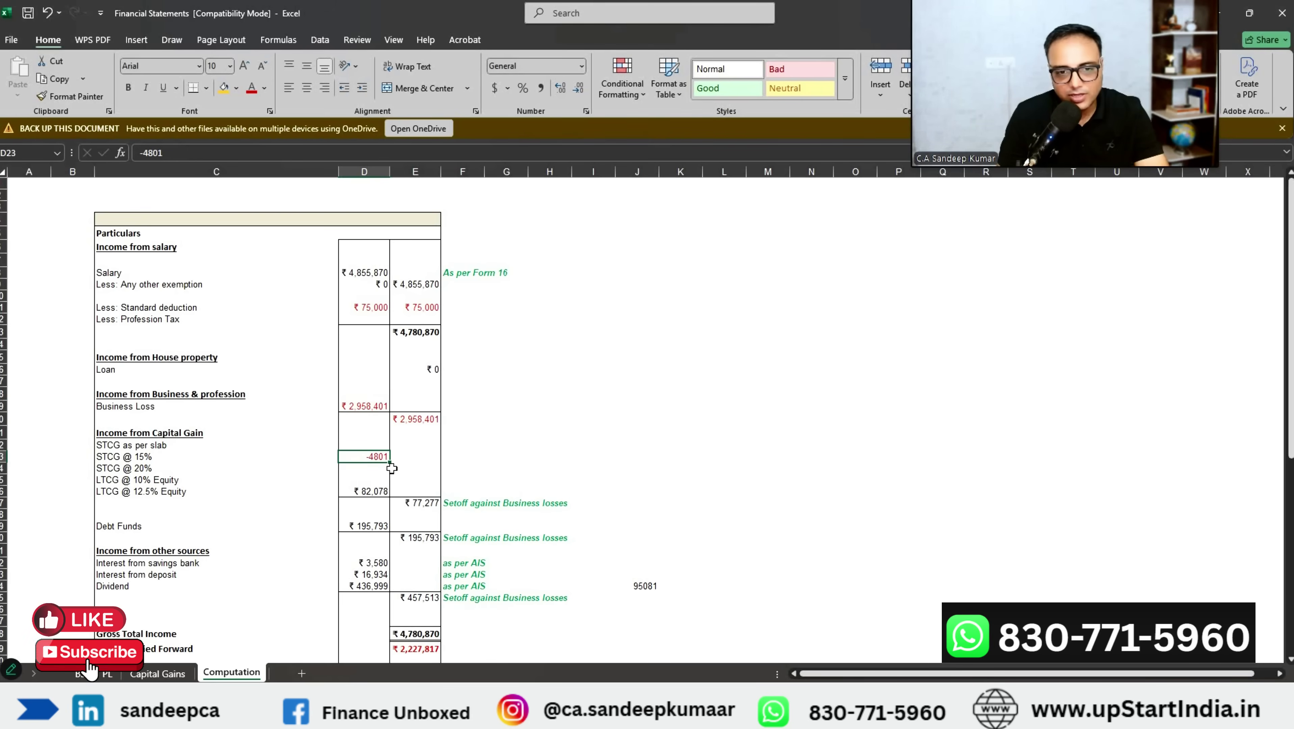
click(159, 674)
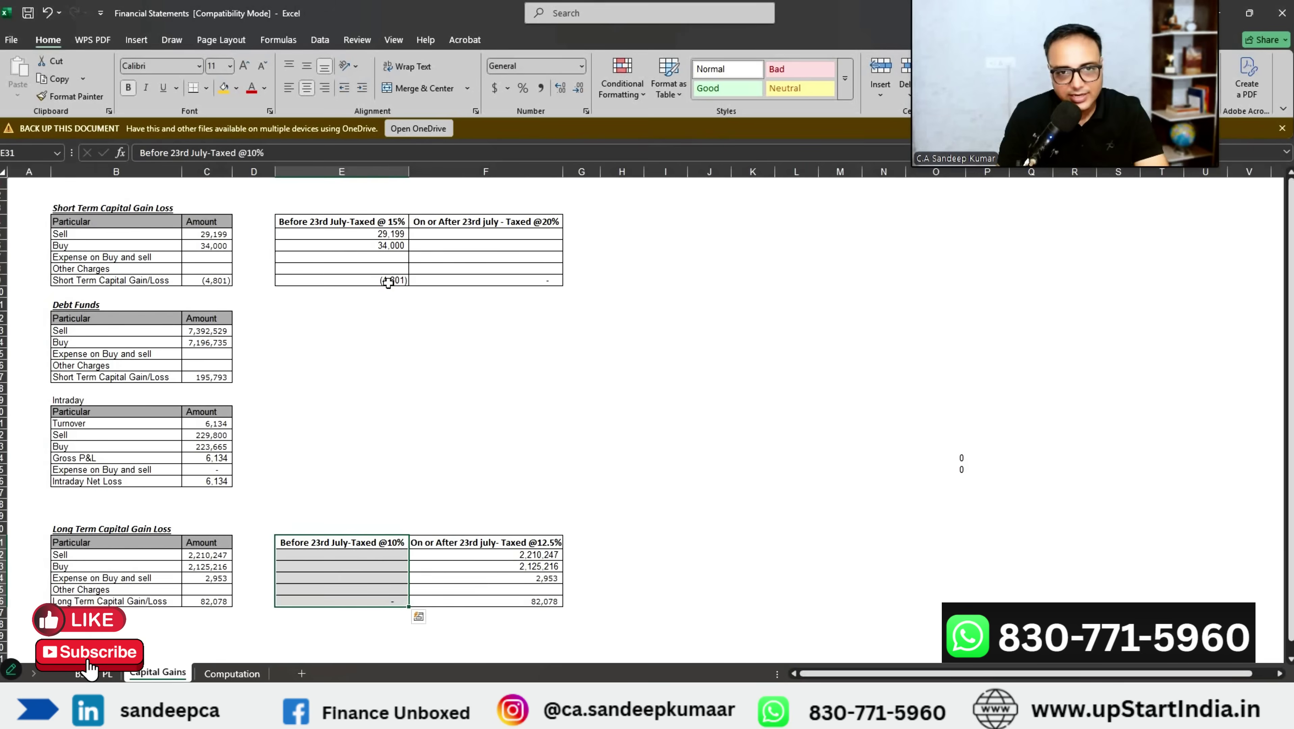
key(ctrl+Up)
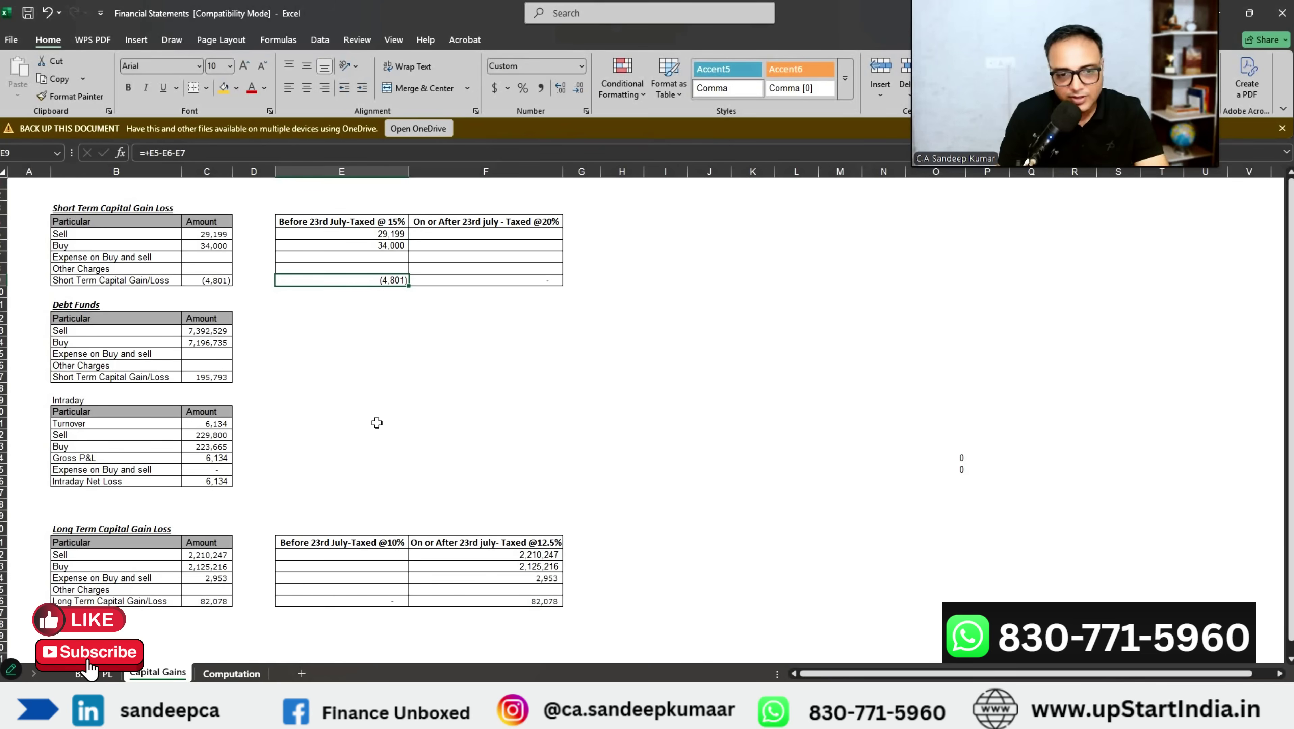
Step: Compare the LTCG @ 12.5% Equity entry on the Computation sheet with the long-term gain on the Capital Gains sheet
key(ctrl+Page_Down)
scroll(365, 467, down, 1)
key(ctrl+Down)
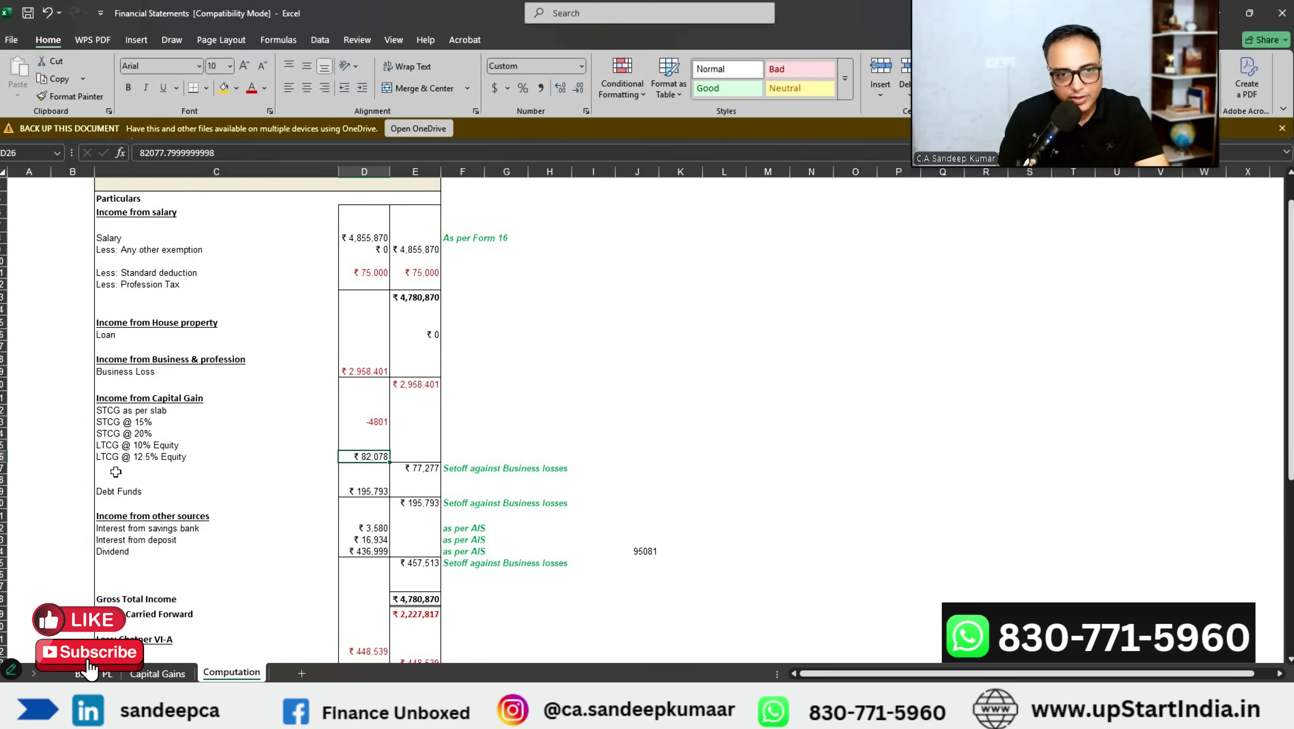
click(164, 673)
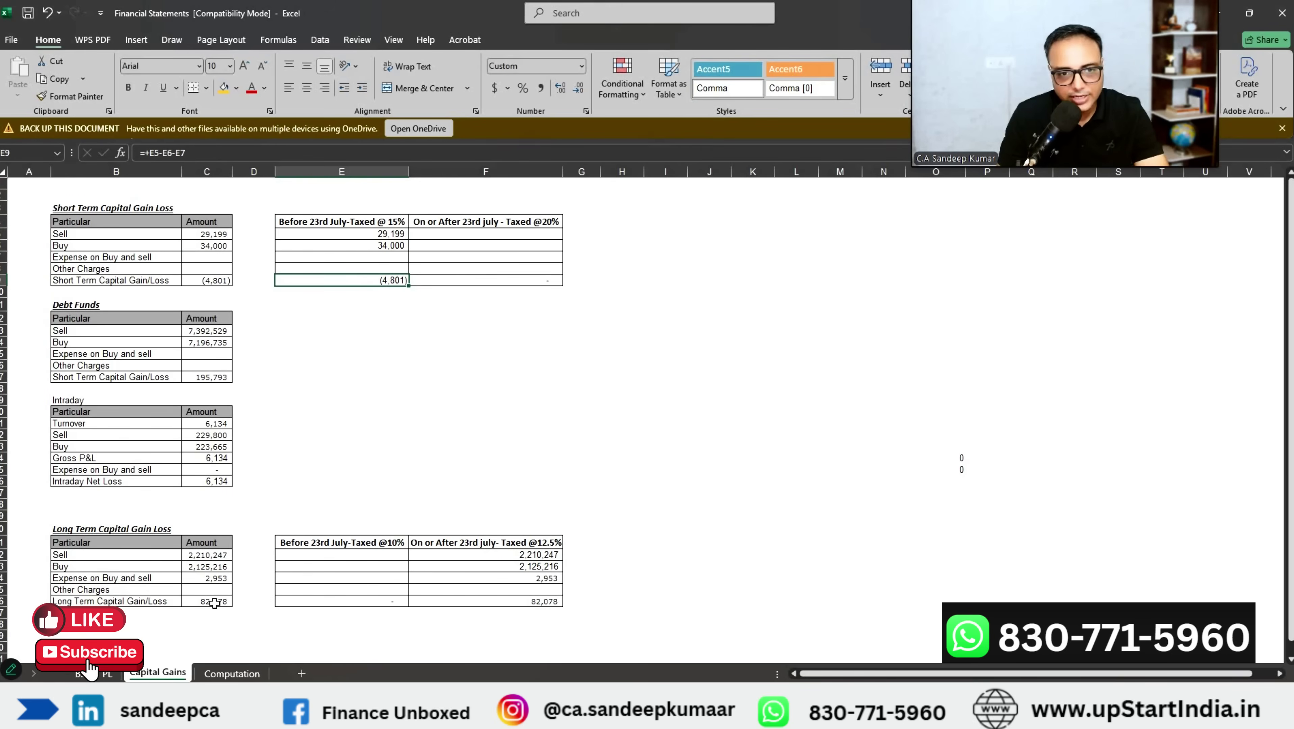
key(ctrl+Page_Down)
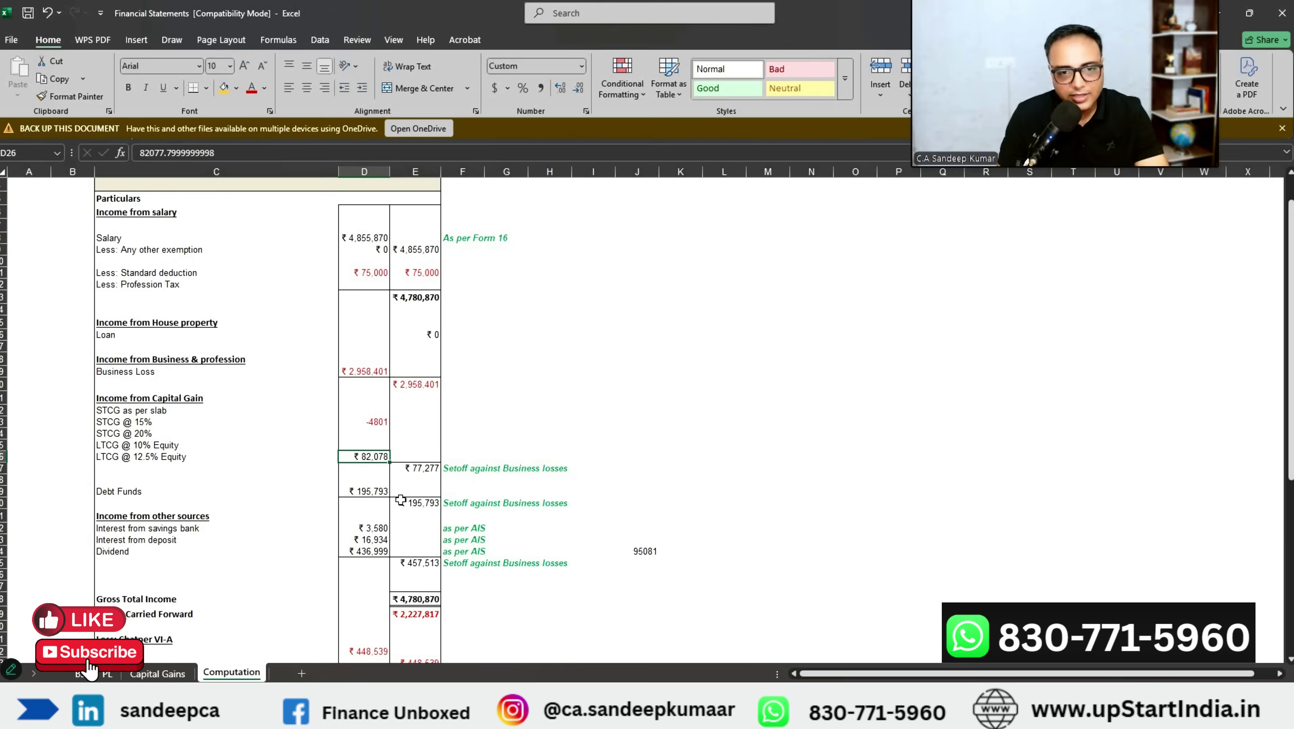
Step: Review the savings interest, deposit interest and dividend amounts, and the 80CCD(2) deduction on the Computation sheet
scroll(213, 459, down, 1)
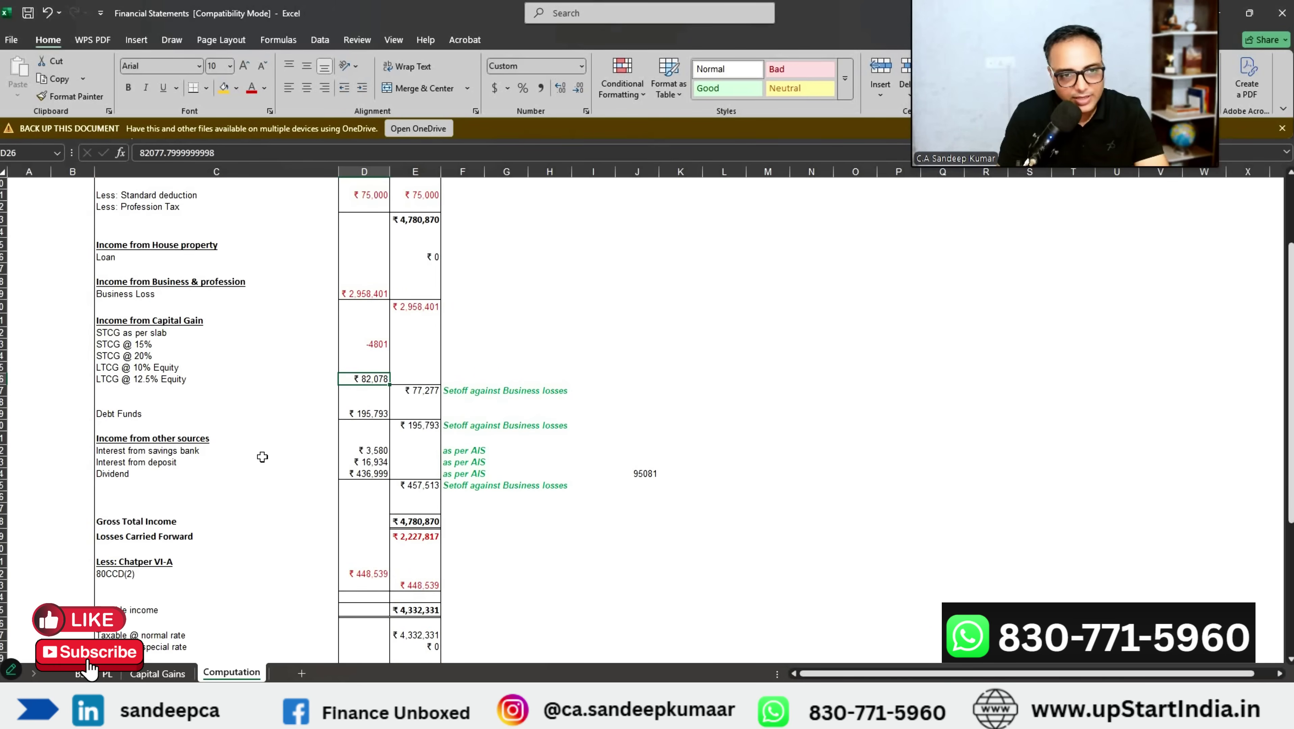
click(378, 451)
drag(379, 452, 378, 473)
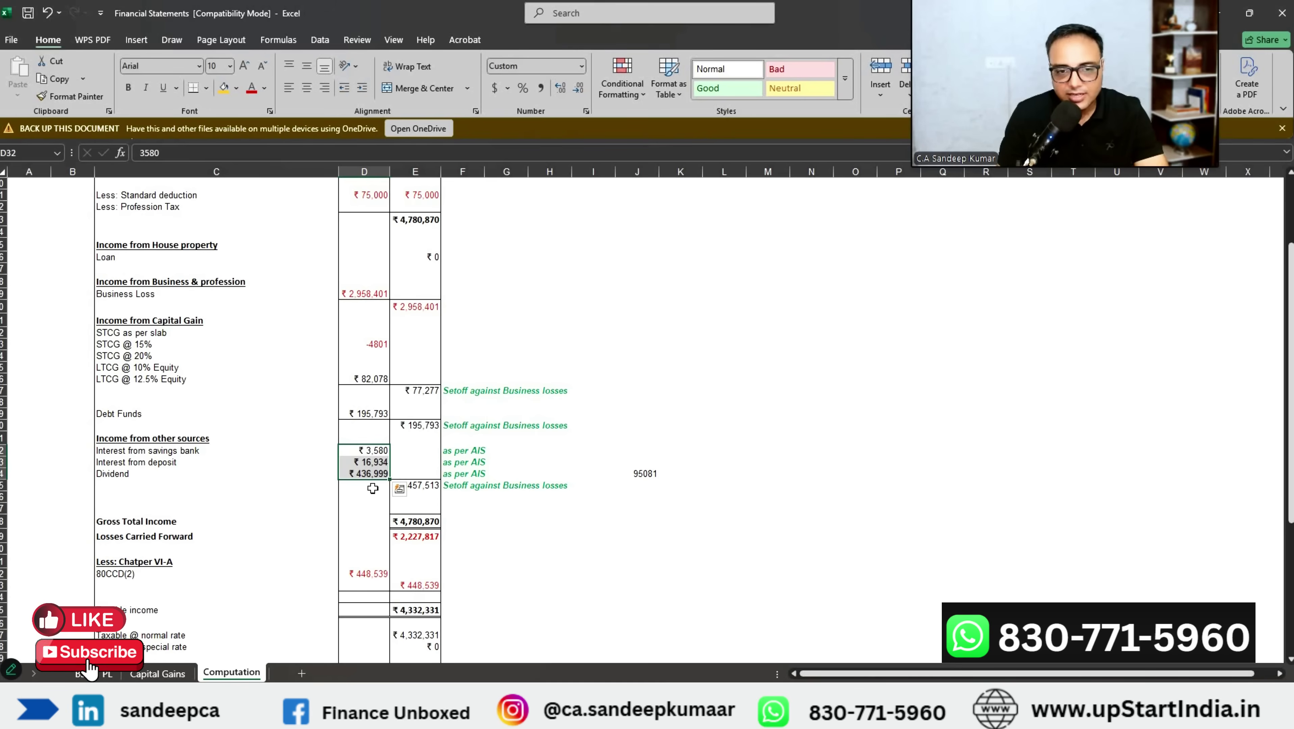
scroll(368, 490, down, 2)
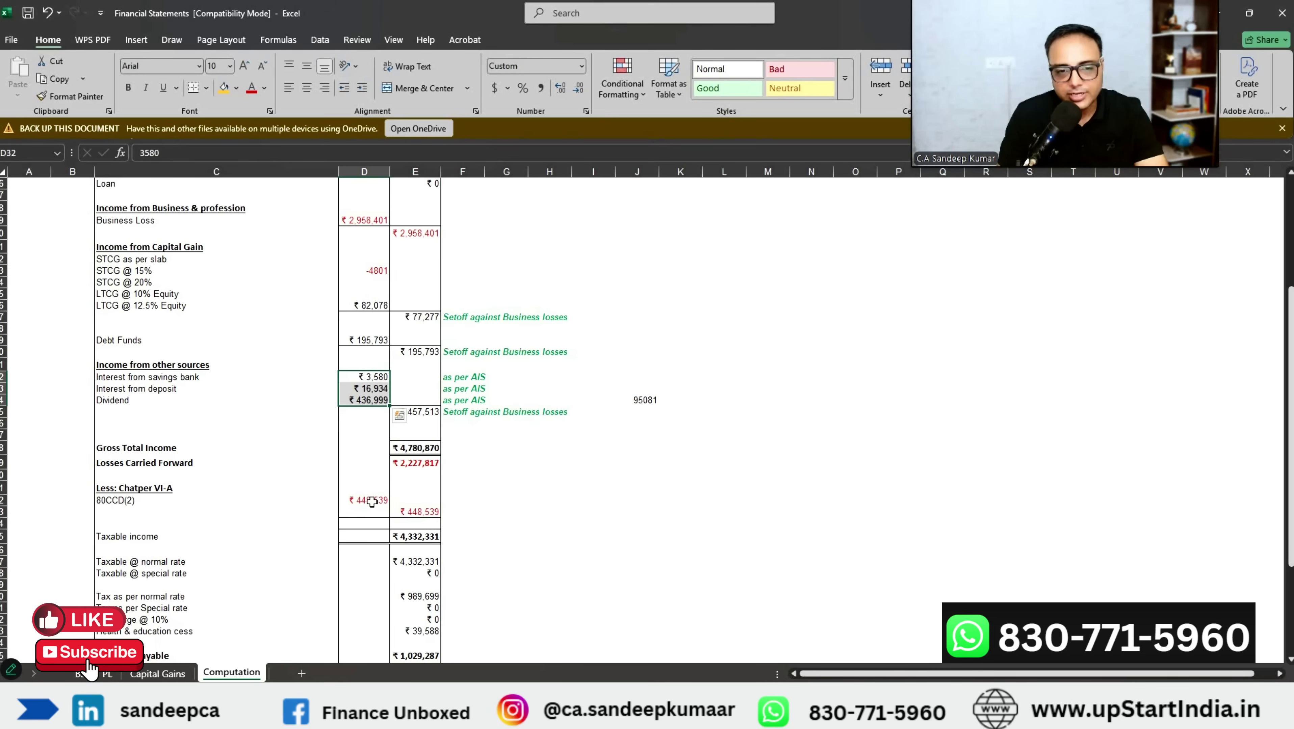
click(367, 501)
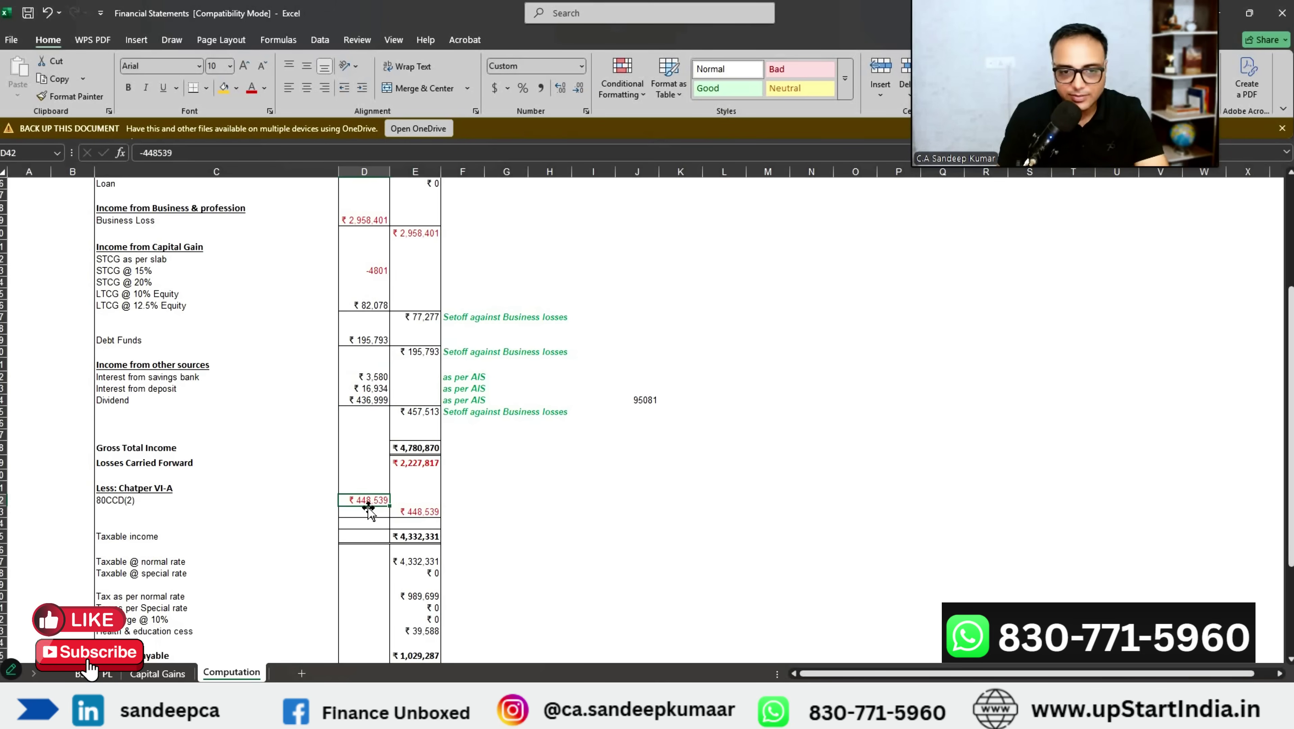
scroll(371, 508, down, 1)
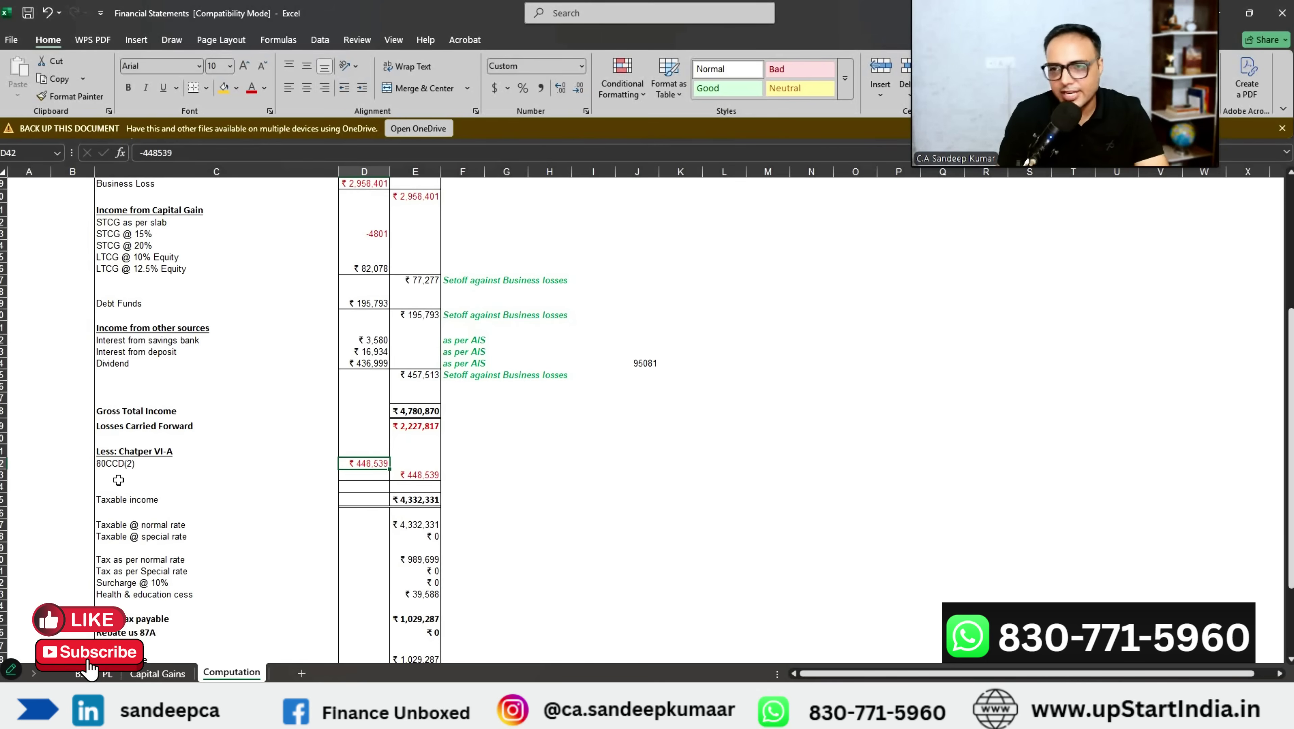
Step: Review the taxable income, tax calculation, taxes paid and refund section of the Computation sheet
scroll(413, 461, down, 1)
click(413, 461)
scroll(347, 511, down, 3)
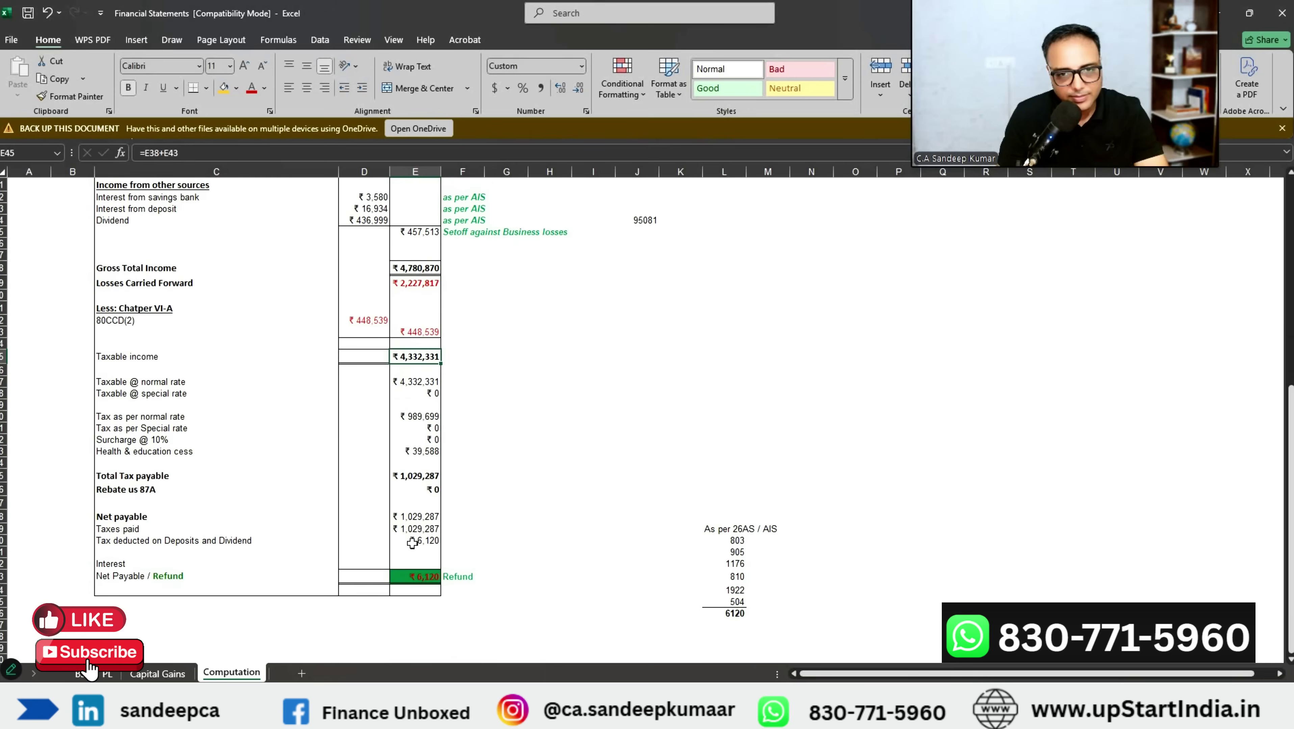
drag(415, 382, 414, 541)
click(362, 394)
drag(365, 382, 369, 560)
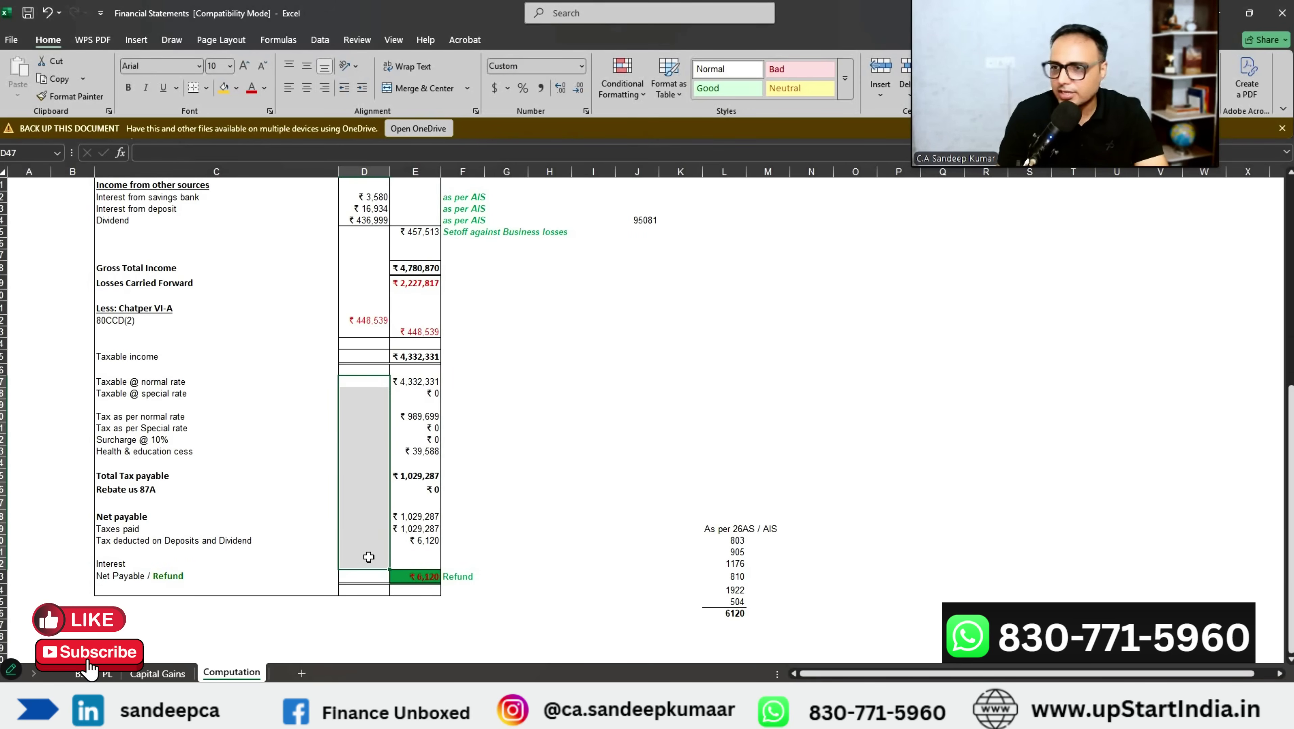
Step: Recheck the capital gains tables on the Capital Gains sheet and return to the Computation sheet
scroll(420, 245, up, 8)
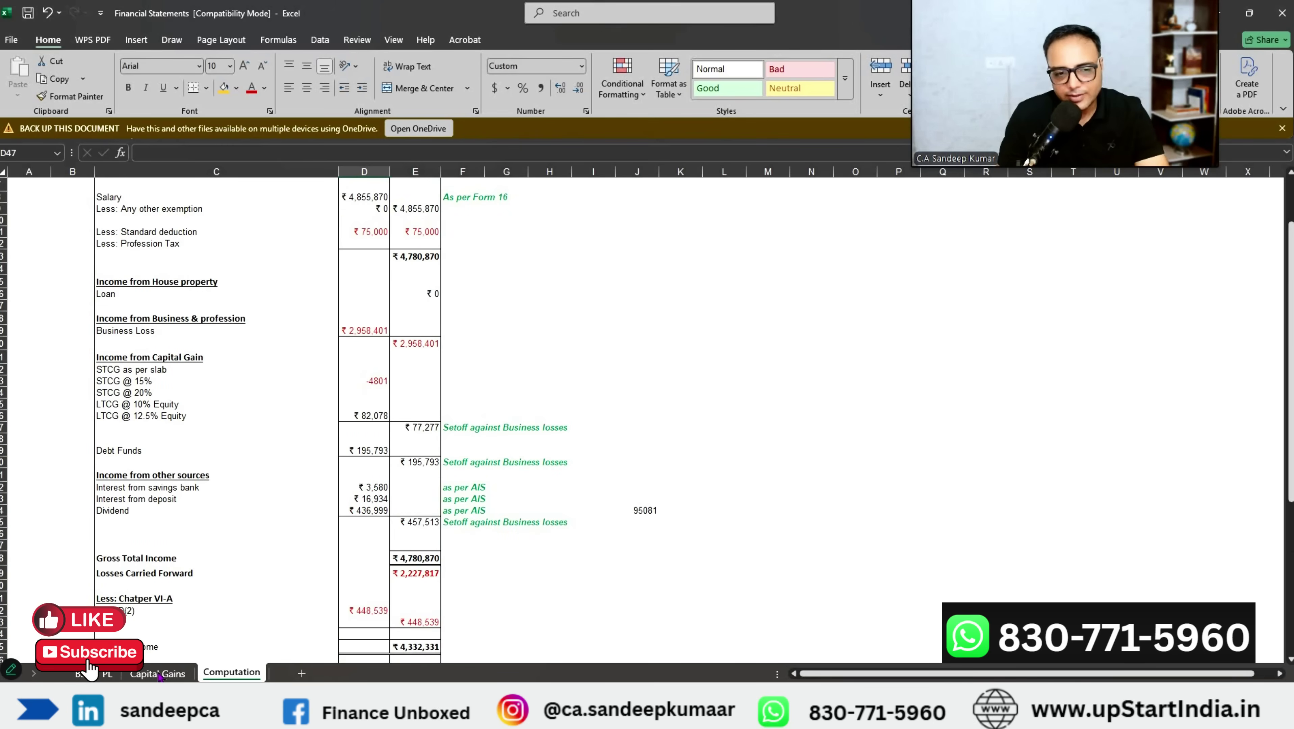
click(173, 676)
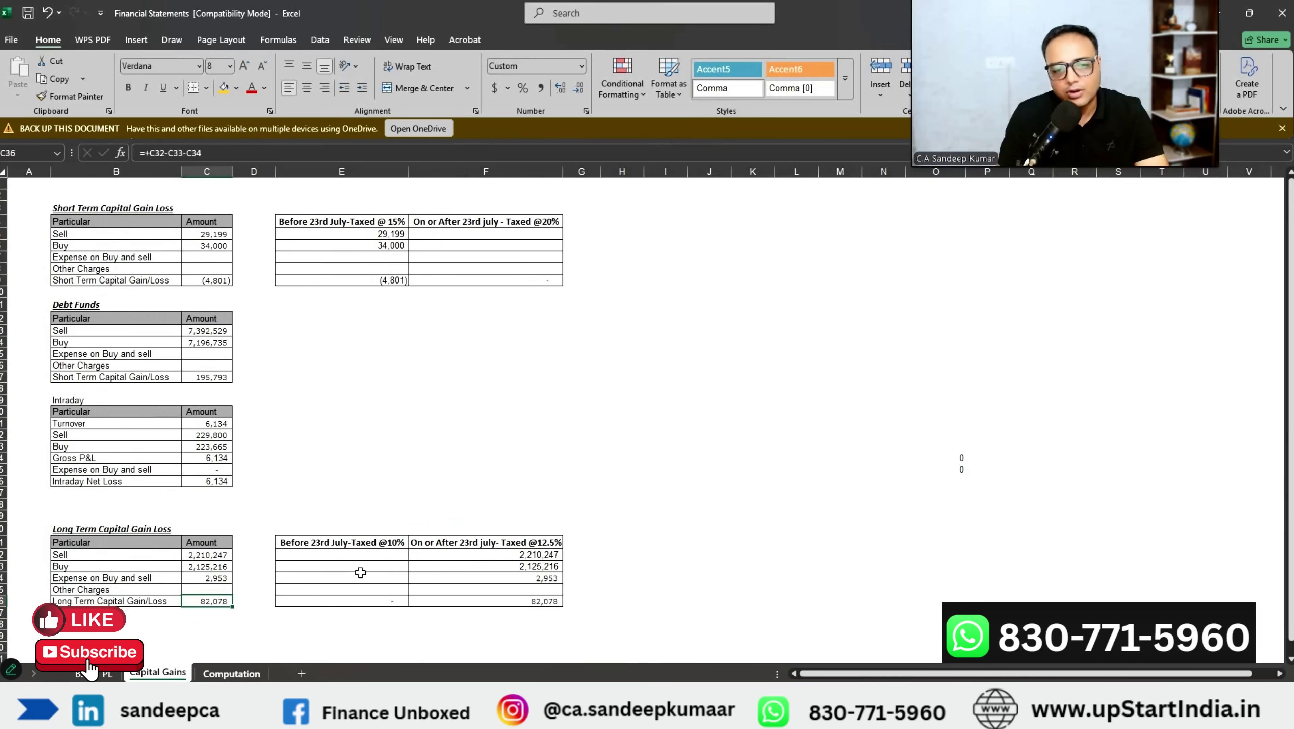
key(ctrl+Page_Down)
scroll(356, 514, up, 1)
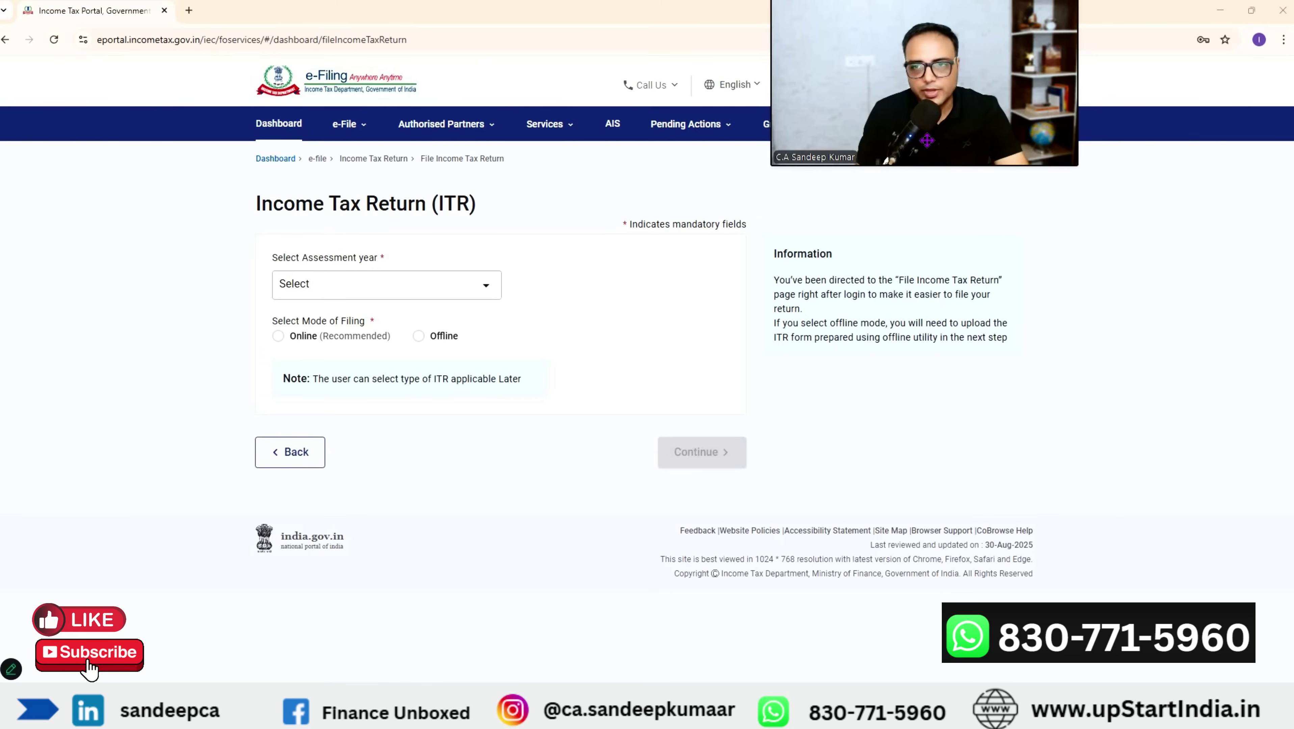
Step: On the Income Tax e-Filing portal, start an income tax return for assessment year 2025-26 (Current A.Y.) in Online mode
click(343, 128)
mouse_move(373, 161)
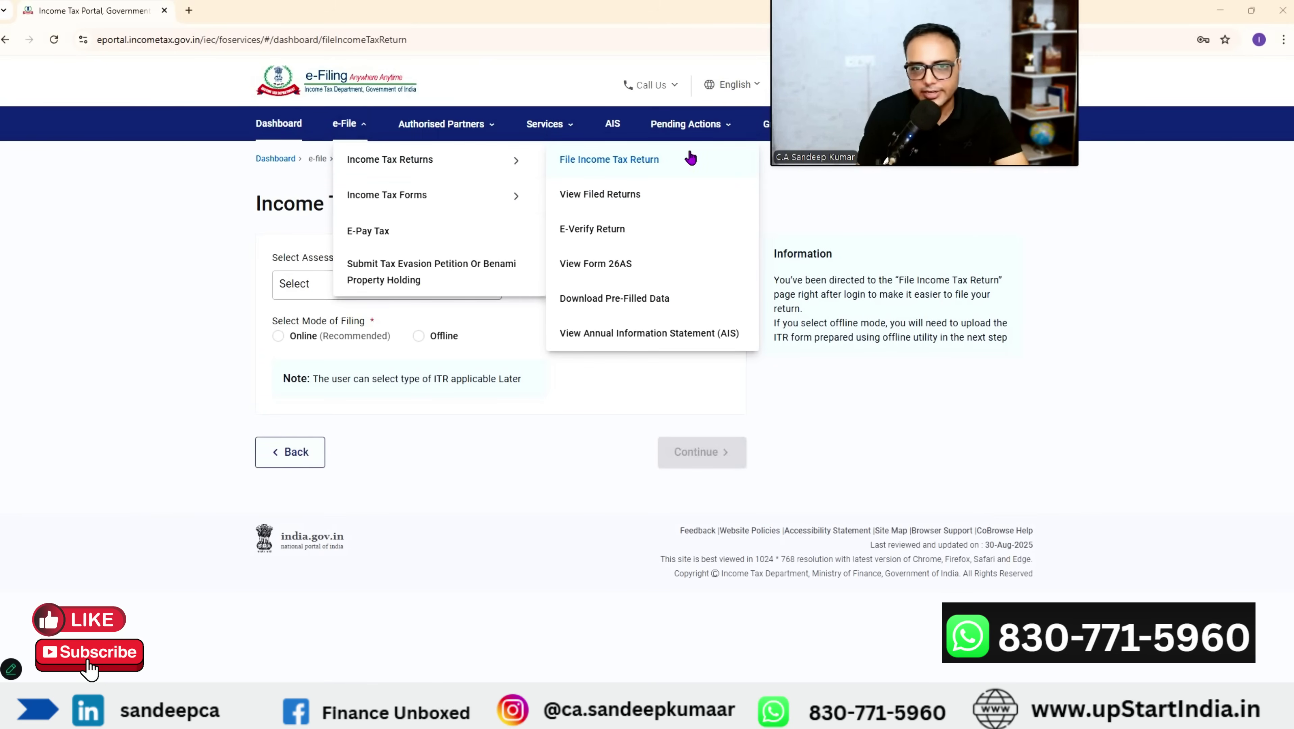
click(679, 164)
click(477, 287)
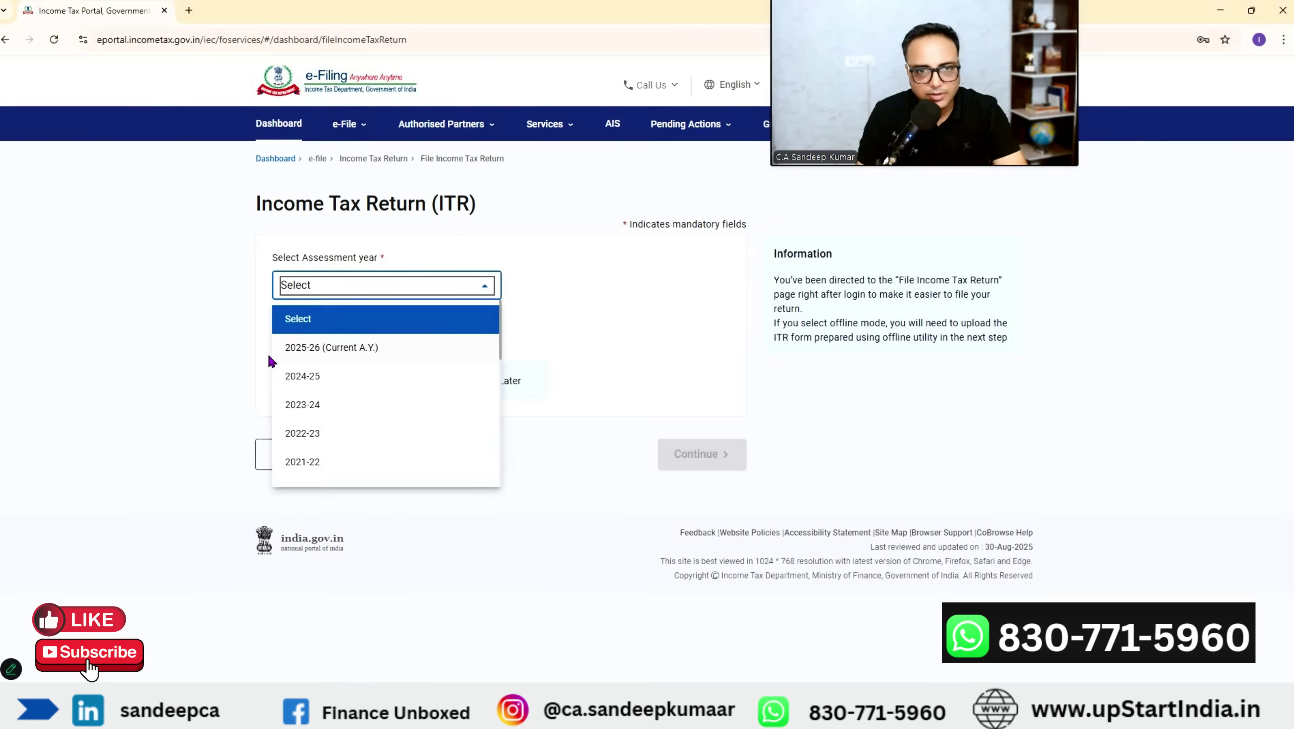
click(278, 346)
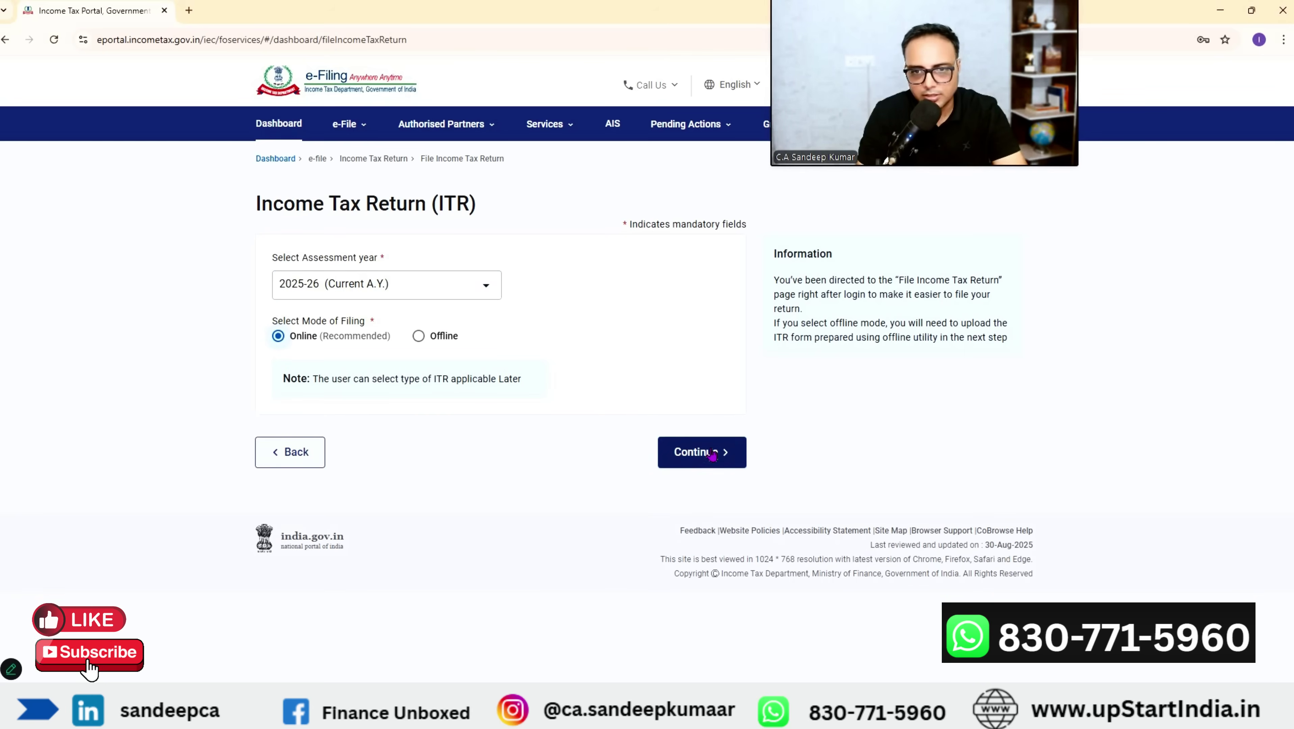
click(701, 452)
click(942, 441)
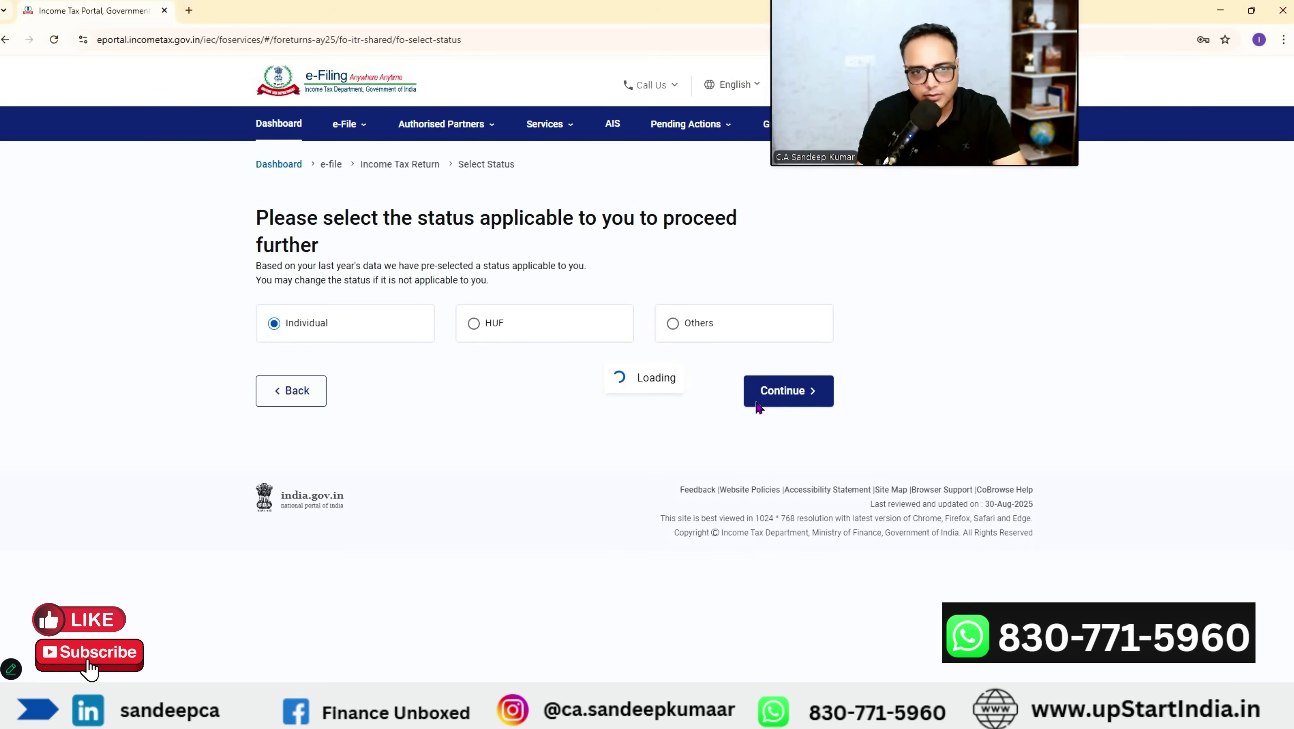
Step: Confirm the Individual status, choose the ITR-3 form and proceed to its schedule selection
click(781, 389)
click(388, 337)
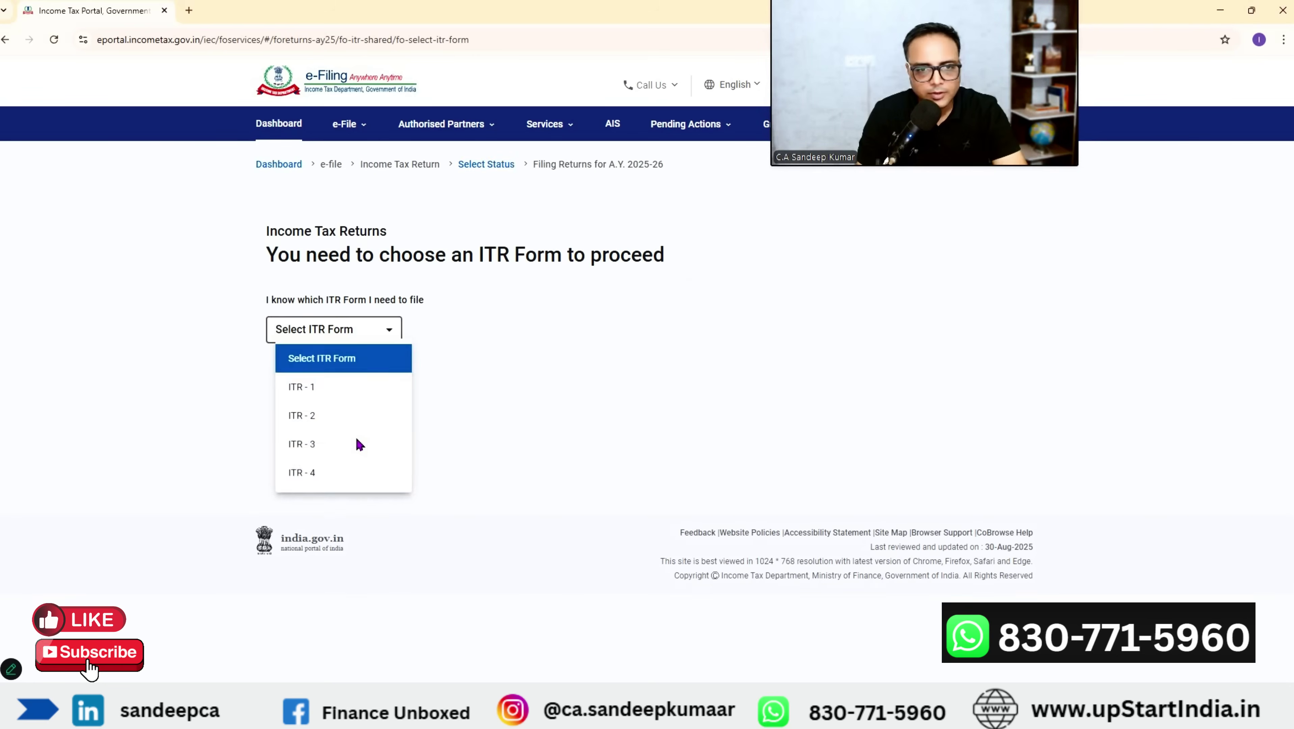
click(341, 414)
click(343, 415)
click(642, 480)
click(406, 392)
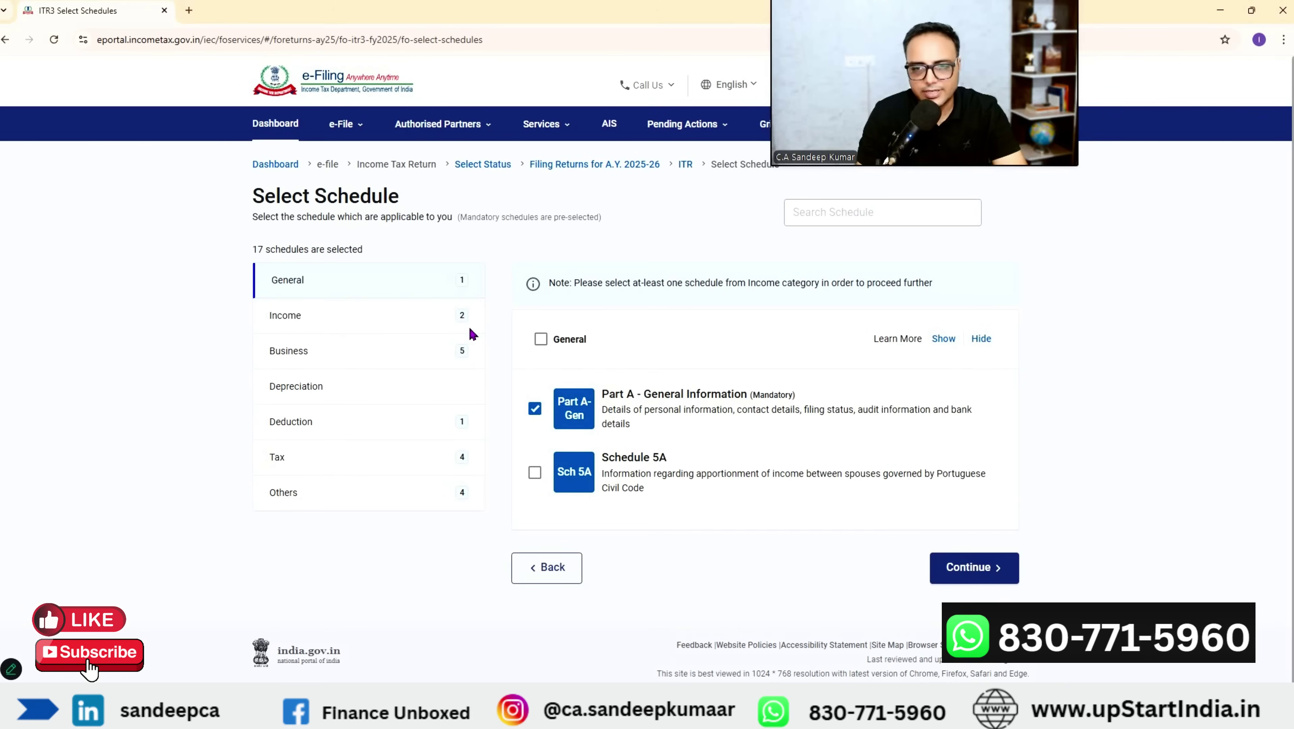
Step: Include Schedule Salary, Schedule CG and Schedule 112A in the Income category of the schedule selection
click(535, 474)
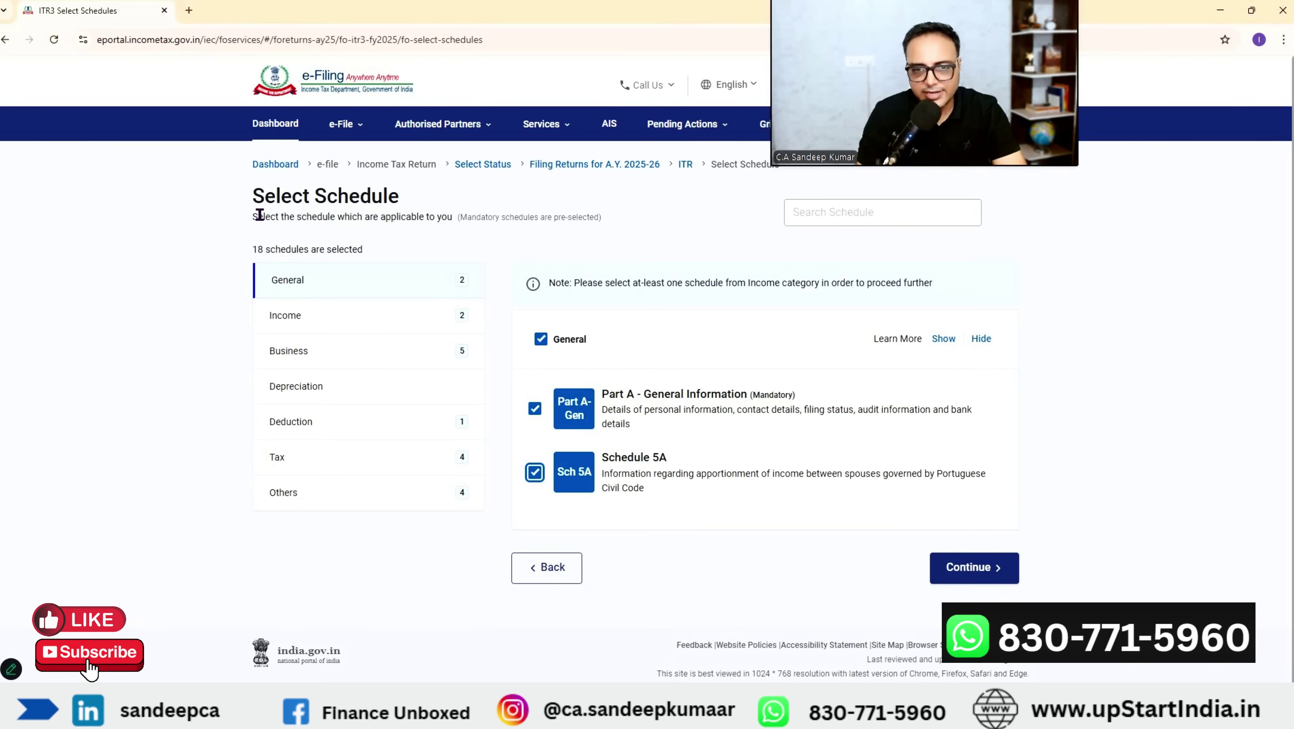
scroll(666, 402, down, 3)
scroll(531, 304, down, 2)
click(535, 302)
scroll(539, 382, down, 1)
scroll(535, 317, down, 2)
click(535, 284)
click(535, 346)
scroll(577, 432, down, 1)
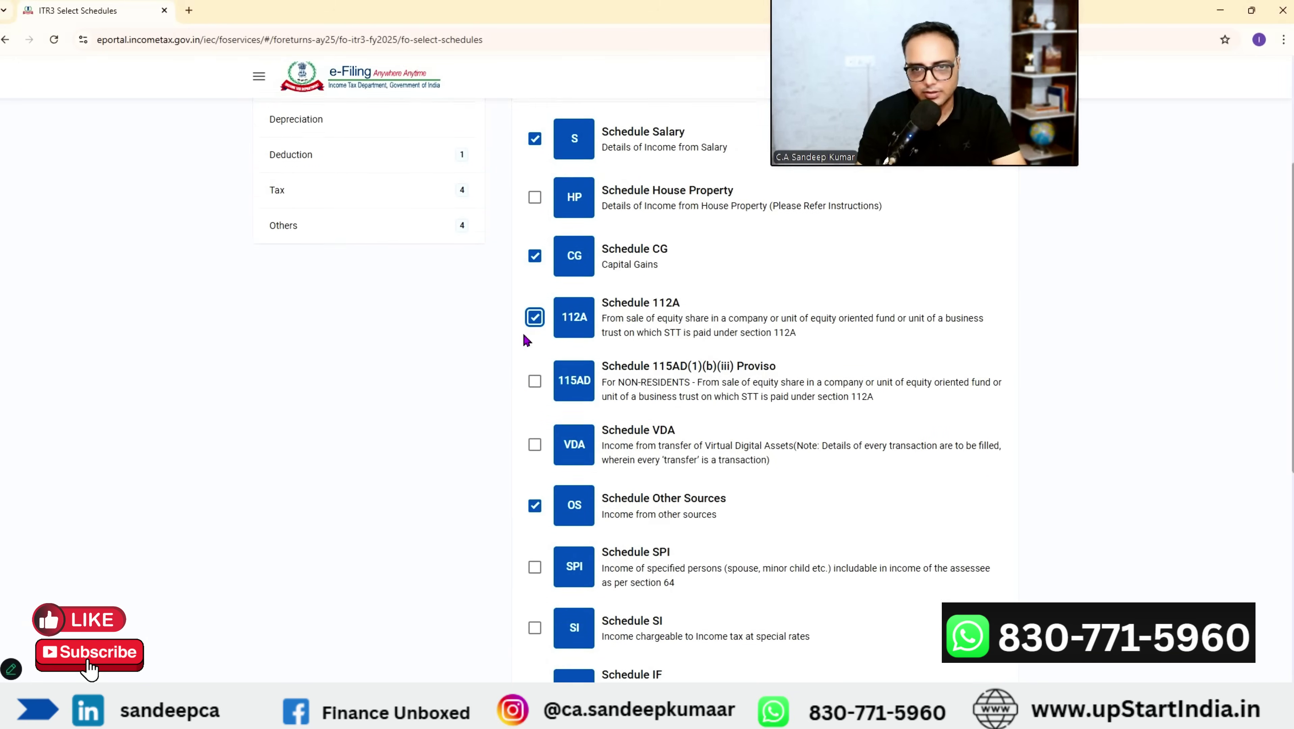
Step: Add Schedule SI to the income schedules and deselect Schedule IF
scroll(663, 258, down, 3)
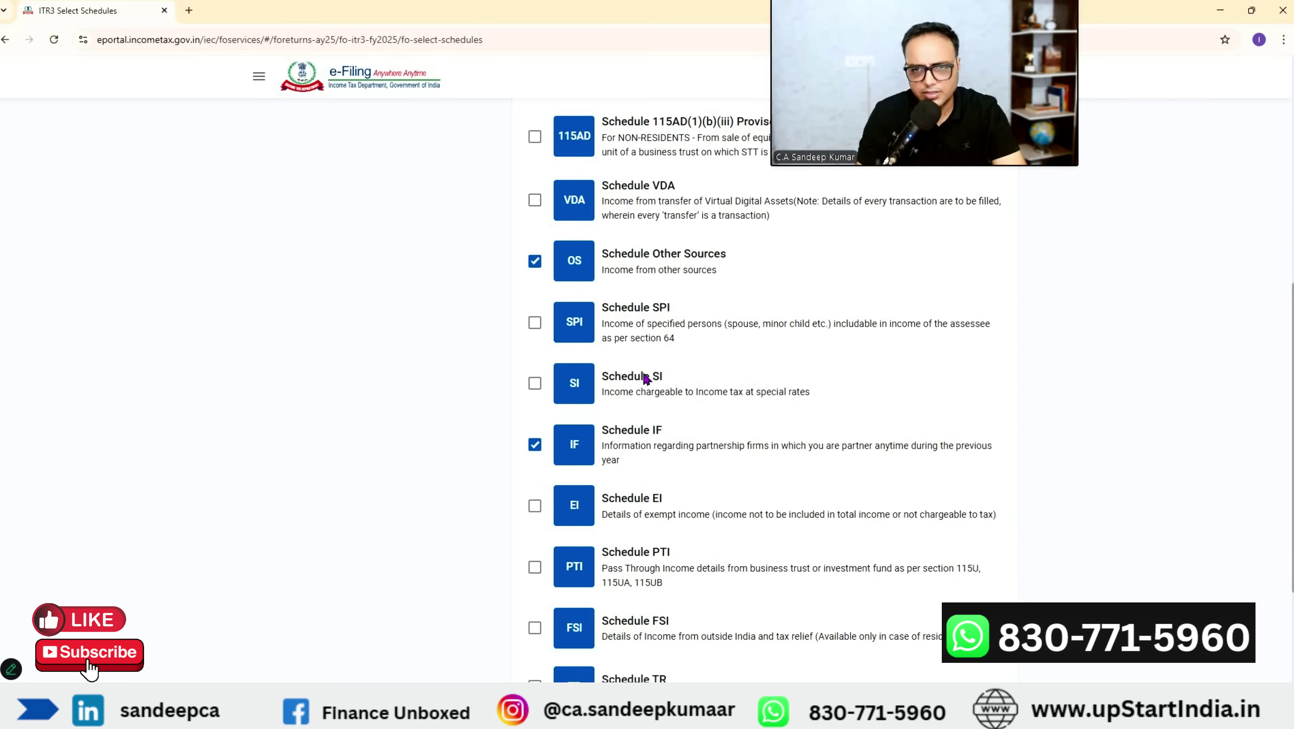
click(534, 384)
scroll(534, 383, down, 1)
key(Tab)
key(space)
scroll(638, 480, down, 2)
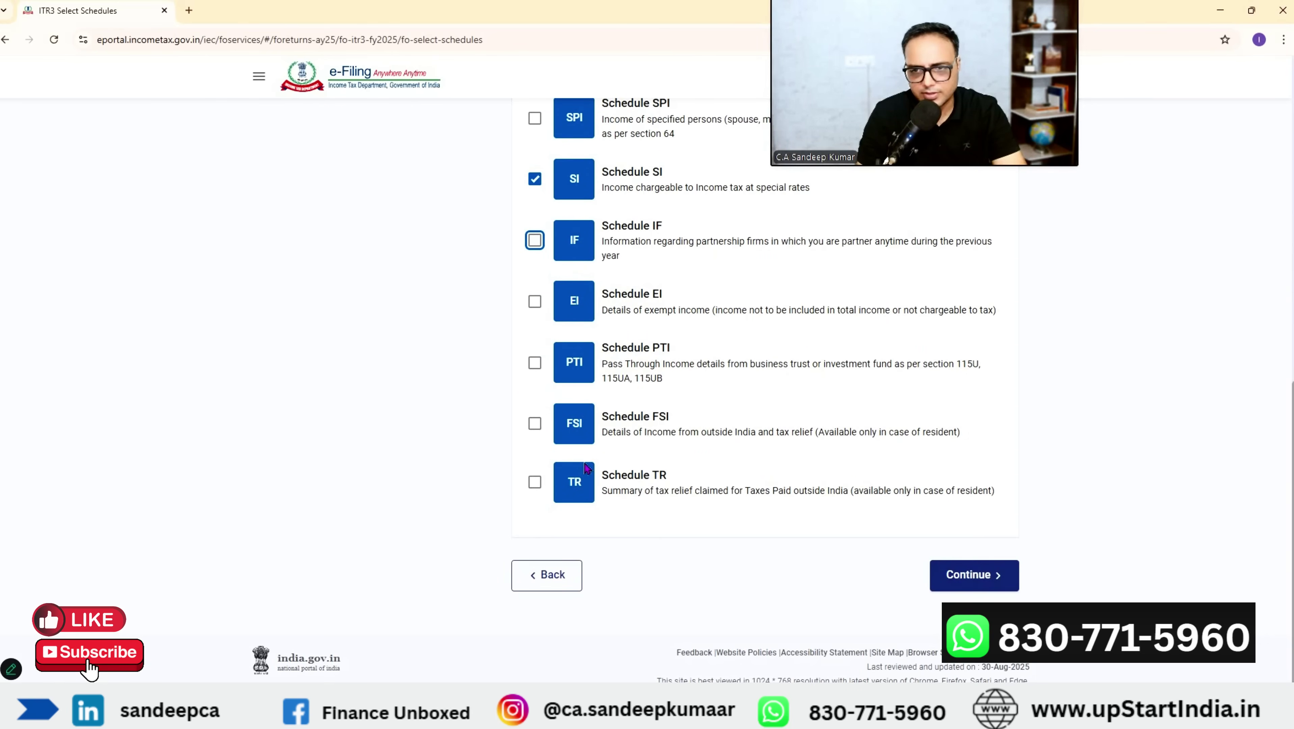
Step: Go through the Business schedules and add Part A - OI (Other Information)
scroll(587, 469, up, 8)
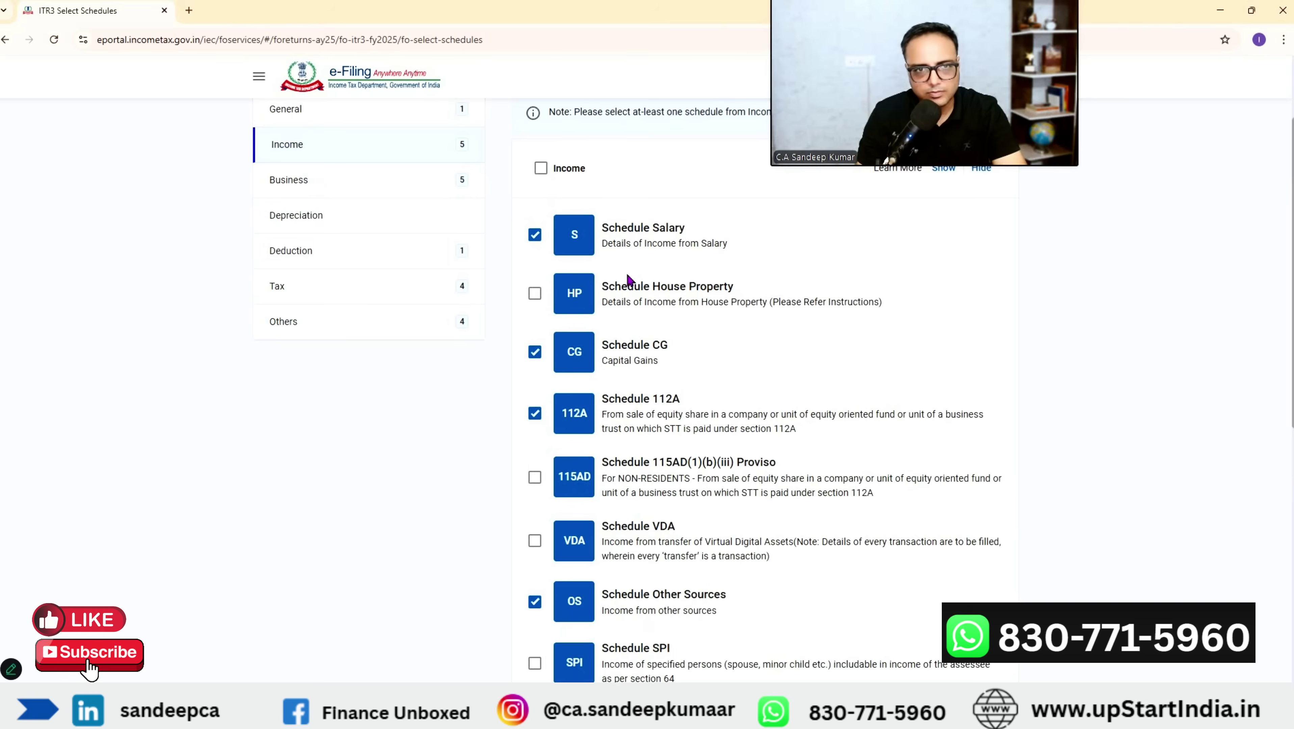
click(289, 179)
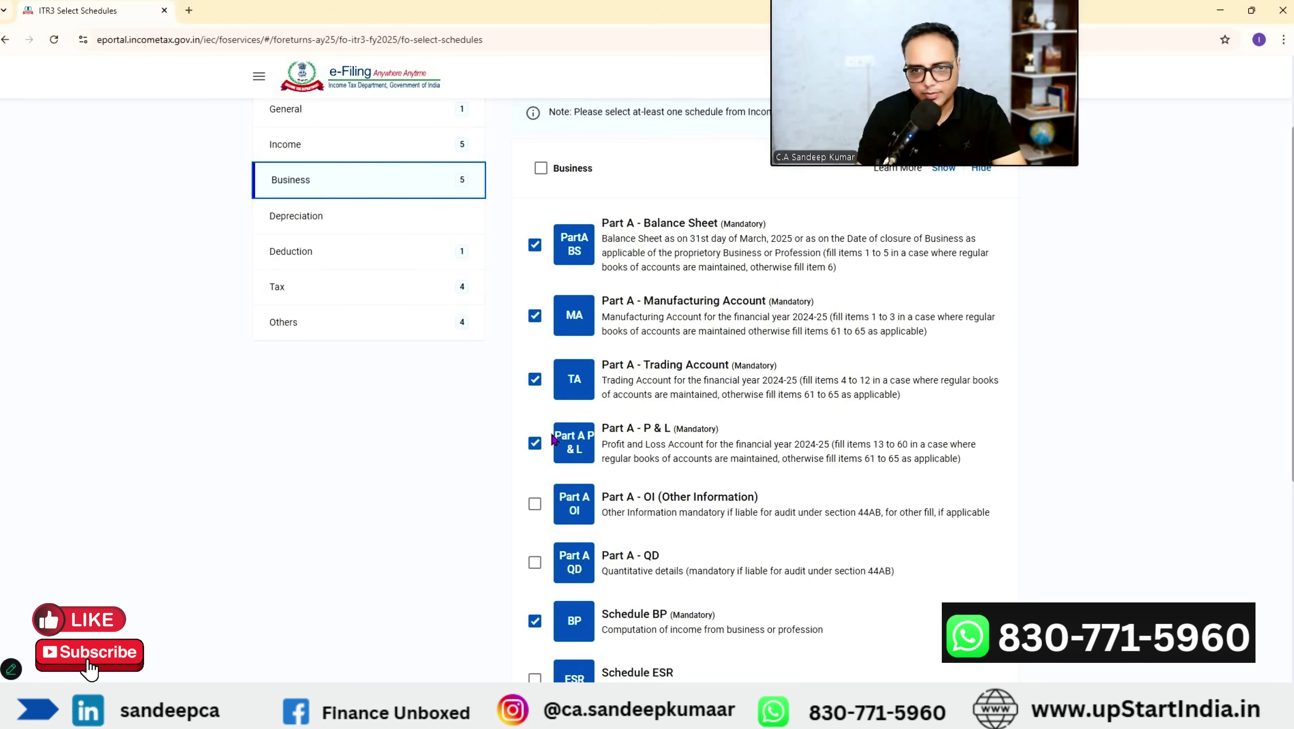
scroll(553, 440, down, 5)
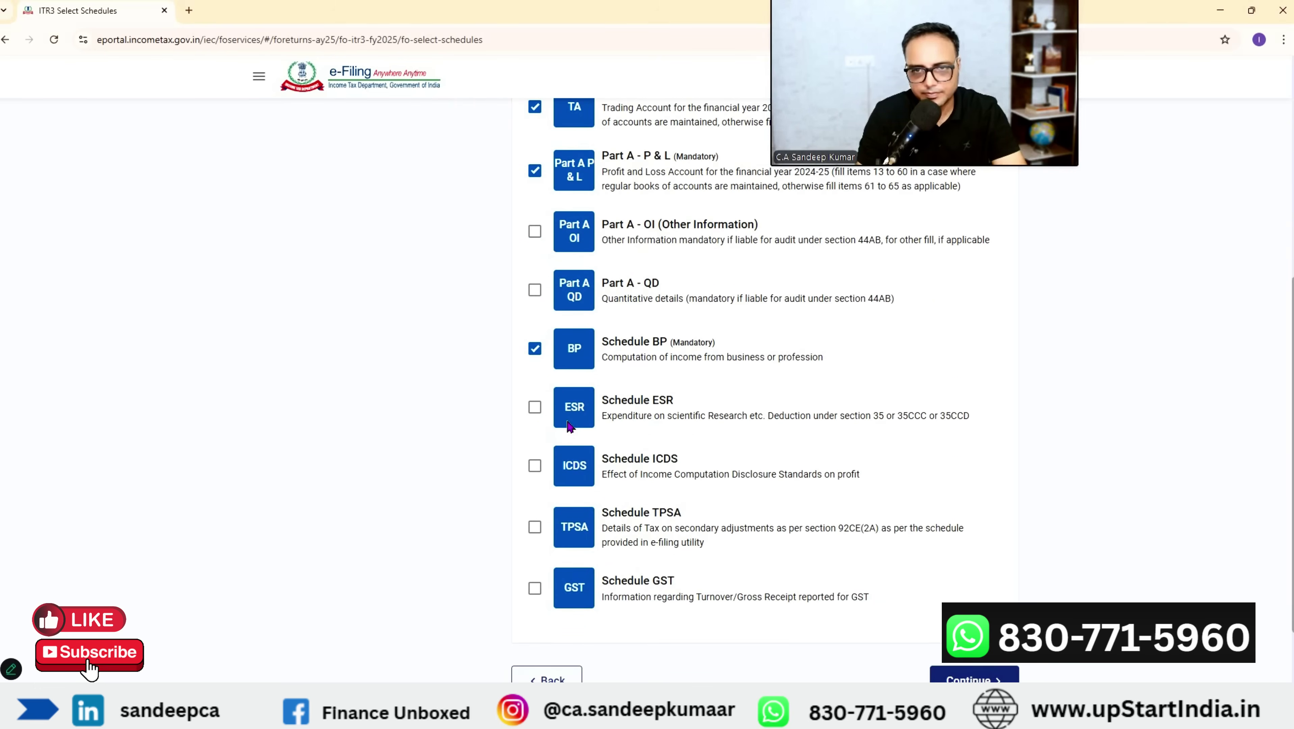
scroll(567, 388, down, 1)
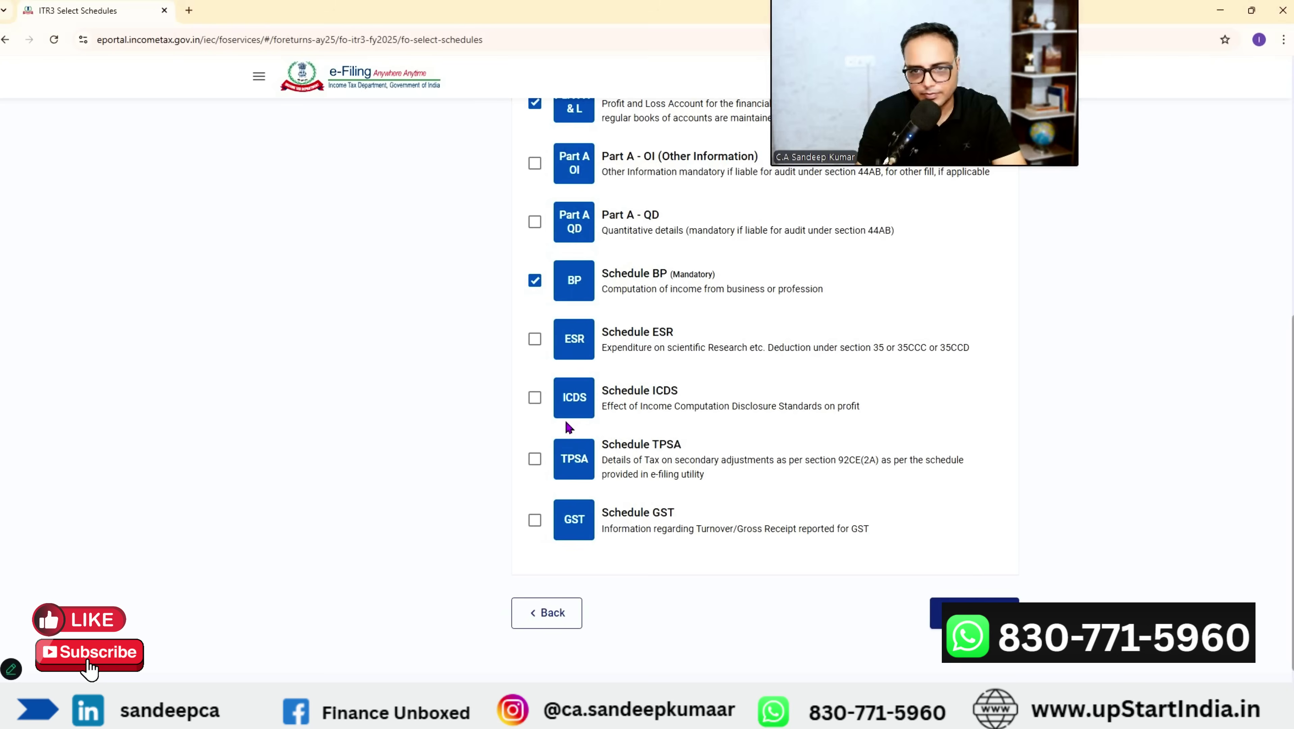
scroll(565, 420, down, 1)
scroll(582, 381, up, 7)
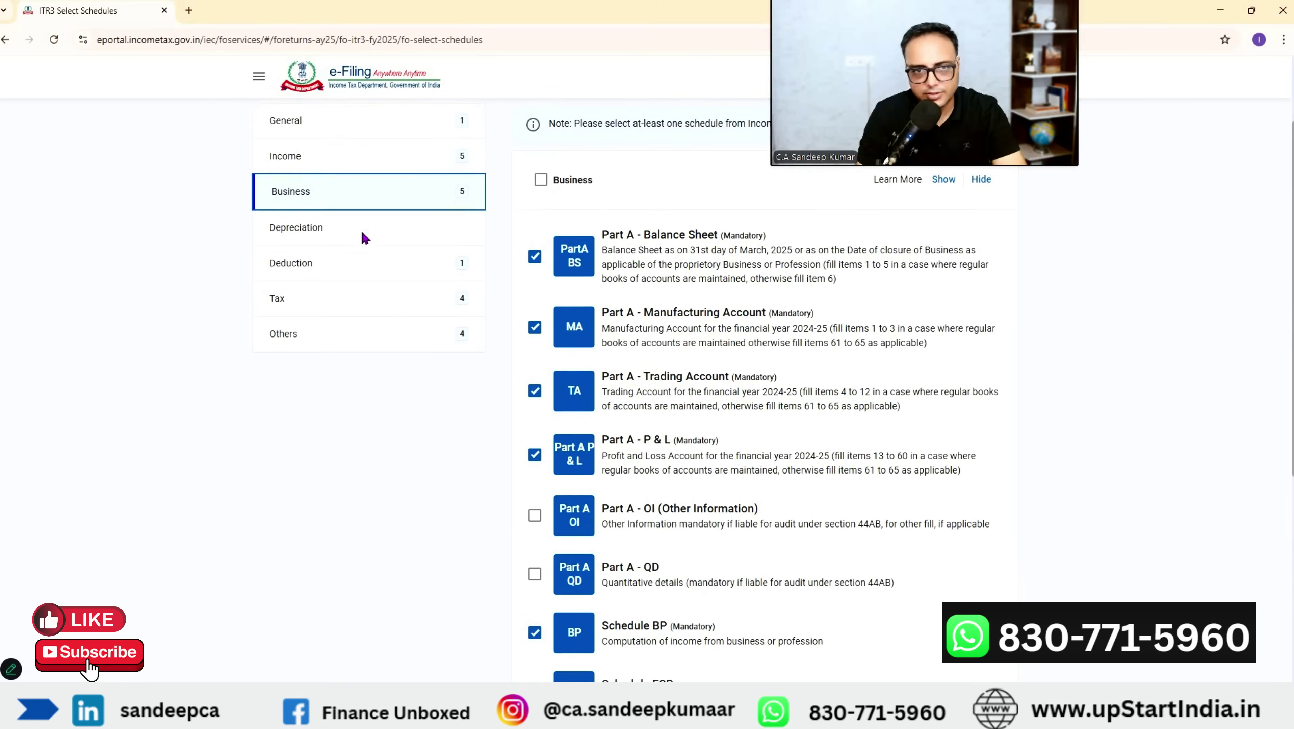
Step: Look through the Depreciation and Deduction schedules and check that Schedule VI-A is included
click(309, 232)
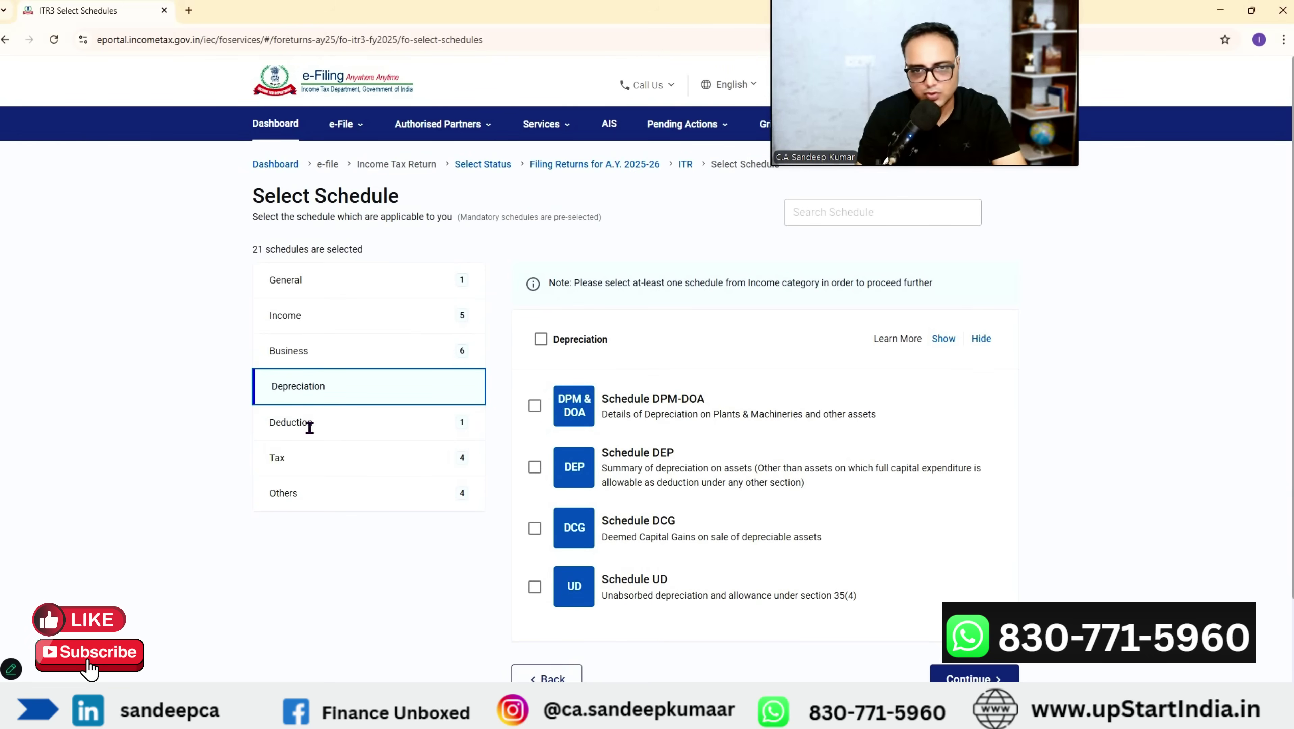
click(327, 428)
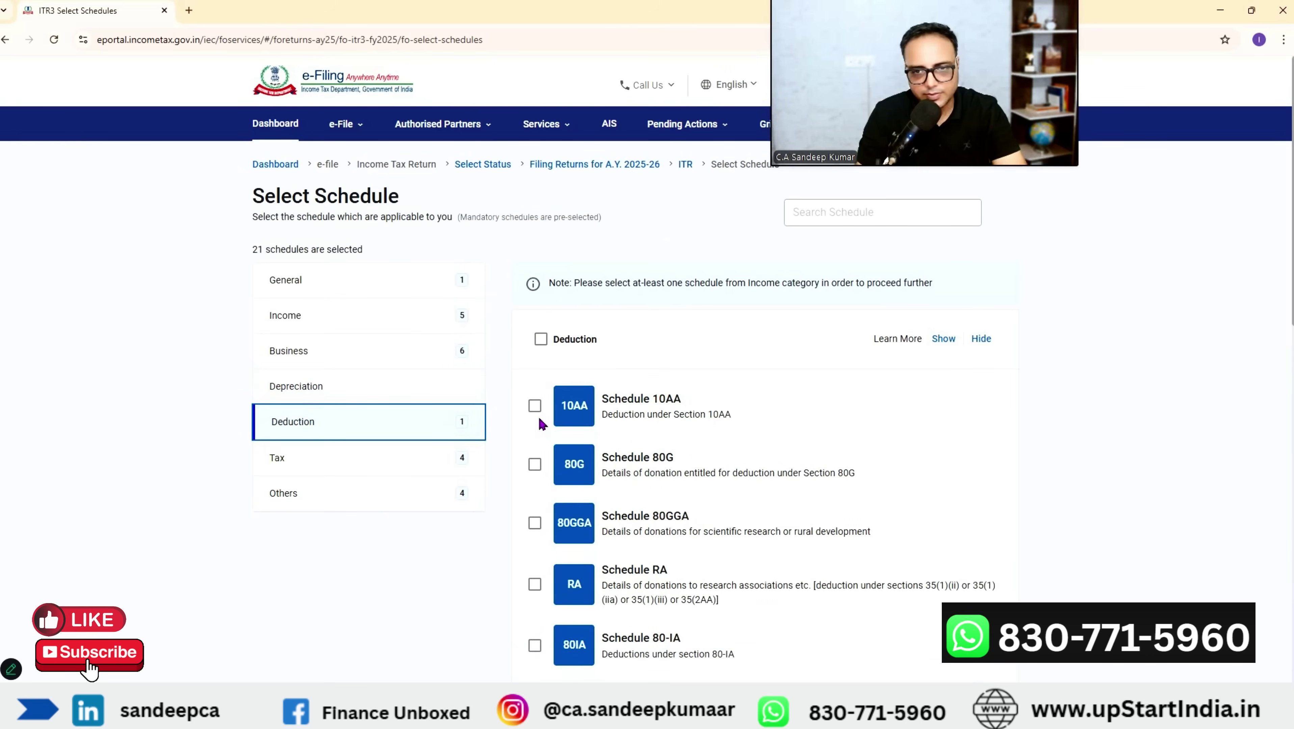
scroll(537, 417, down, 15)
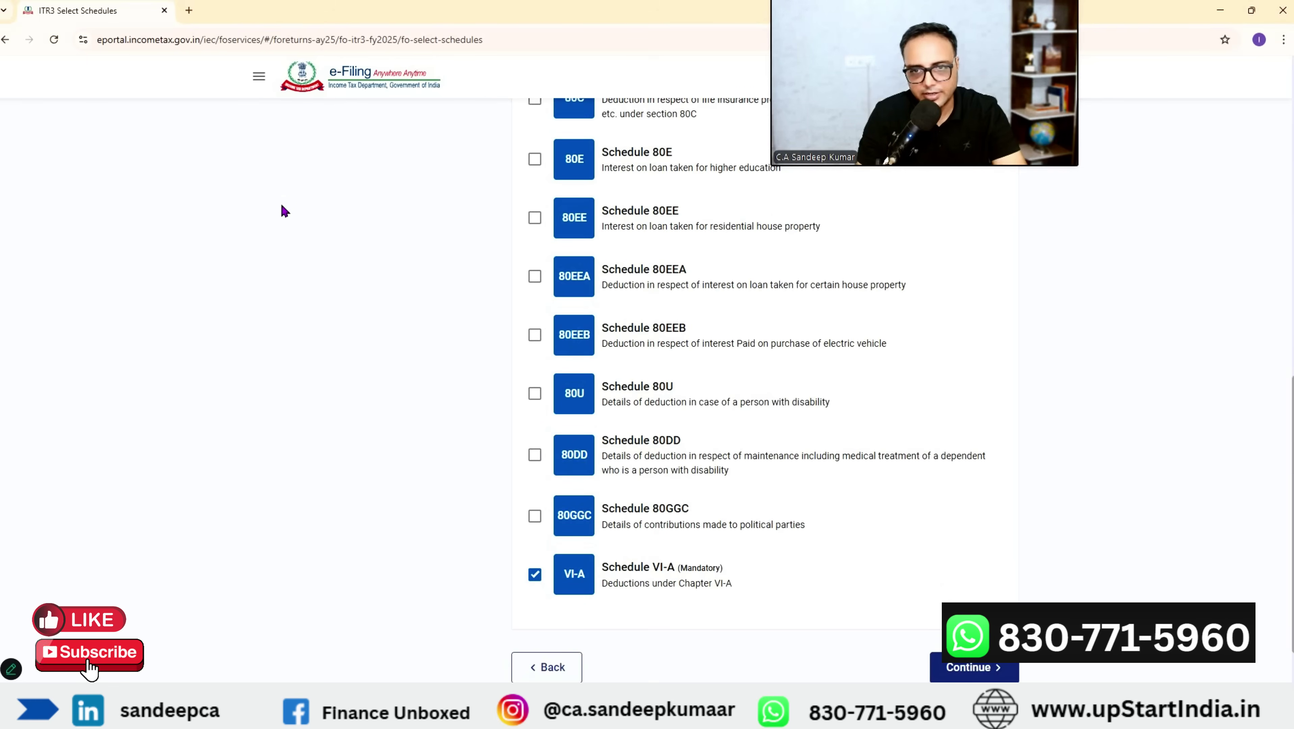
scroll(301, 220, up, 10)
Step: Complete the schedule selection in the remaining categories and continue to the Return Summary
click(352, 217)
click(535, 466)
click(352, 373)
Step: Look through the schedules in the Return Summary and open Part A - General Information to view its sections
scroll(537, 401, down, 3)
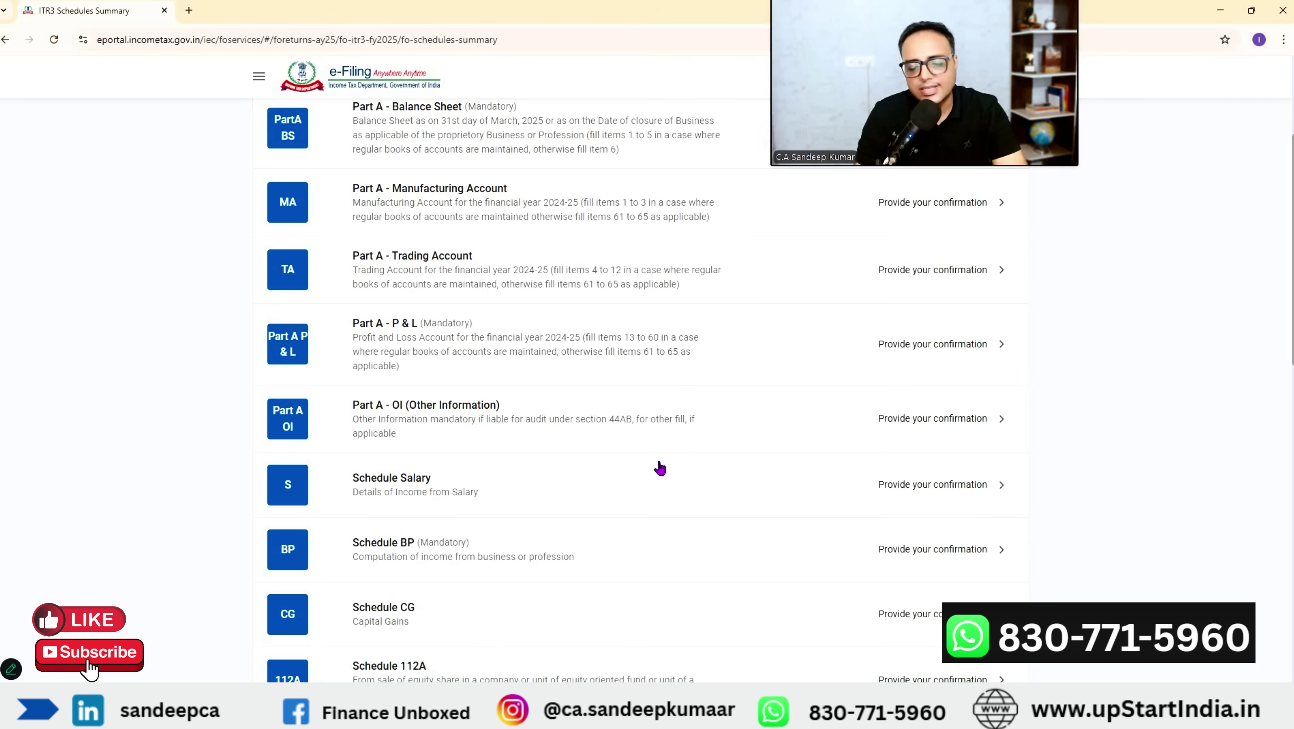
scroll(427, 304, up, 5)
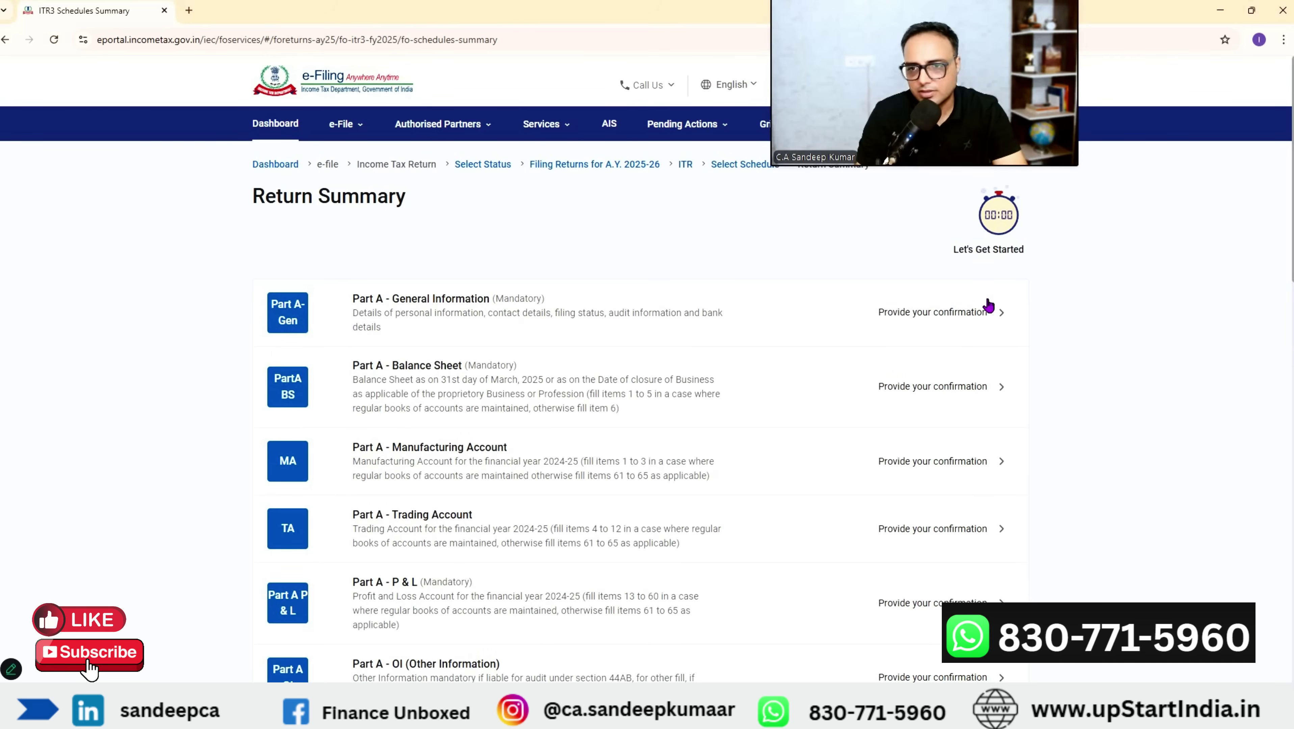
click(925, 315)
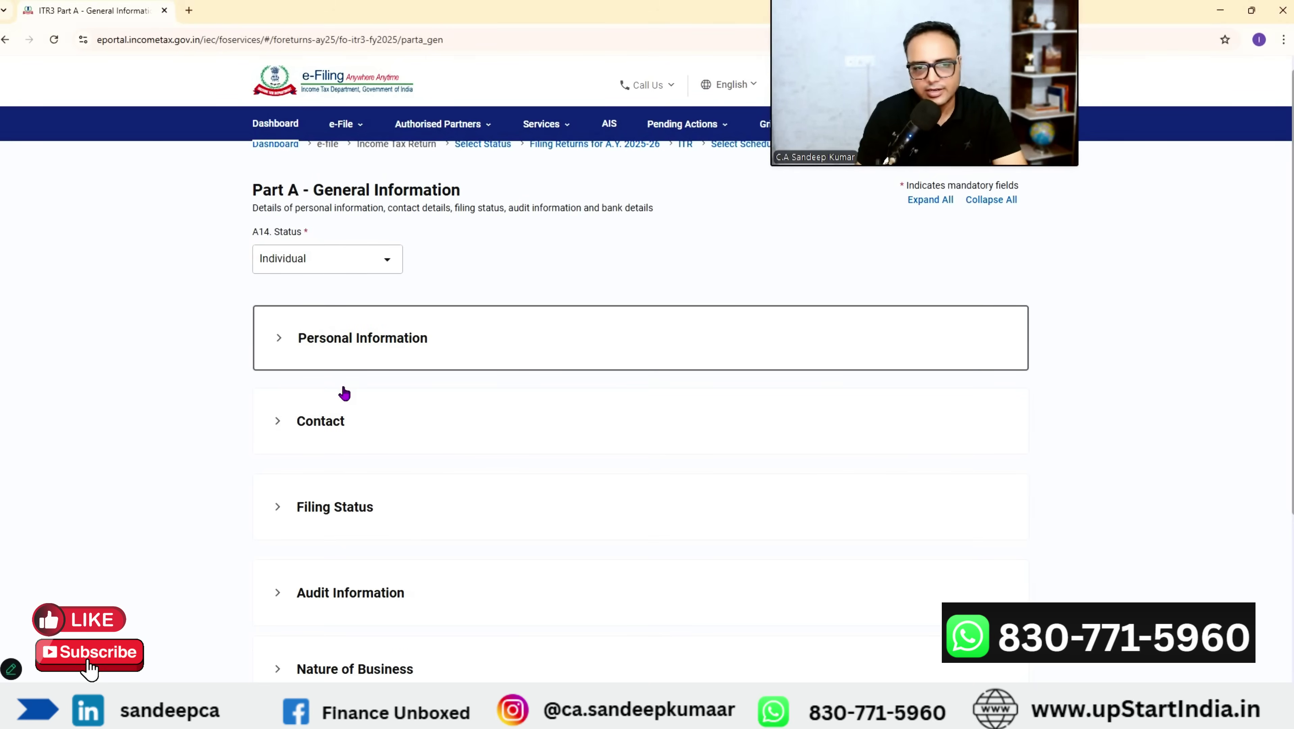
scroll(303, 322, down, 2)
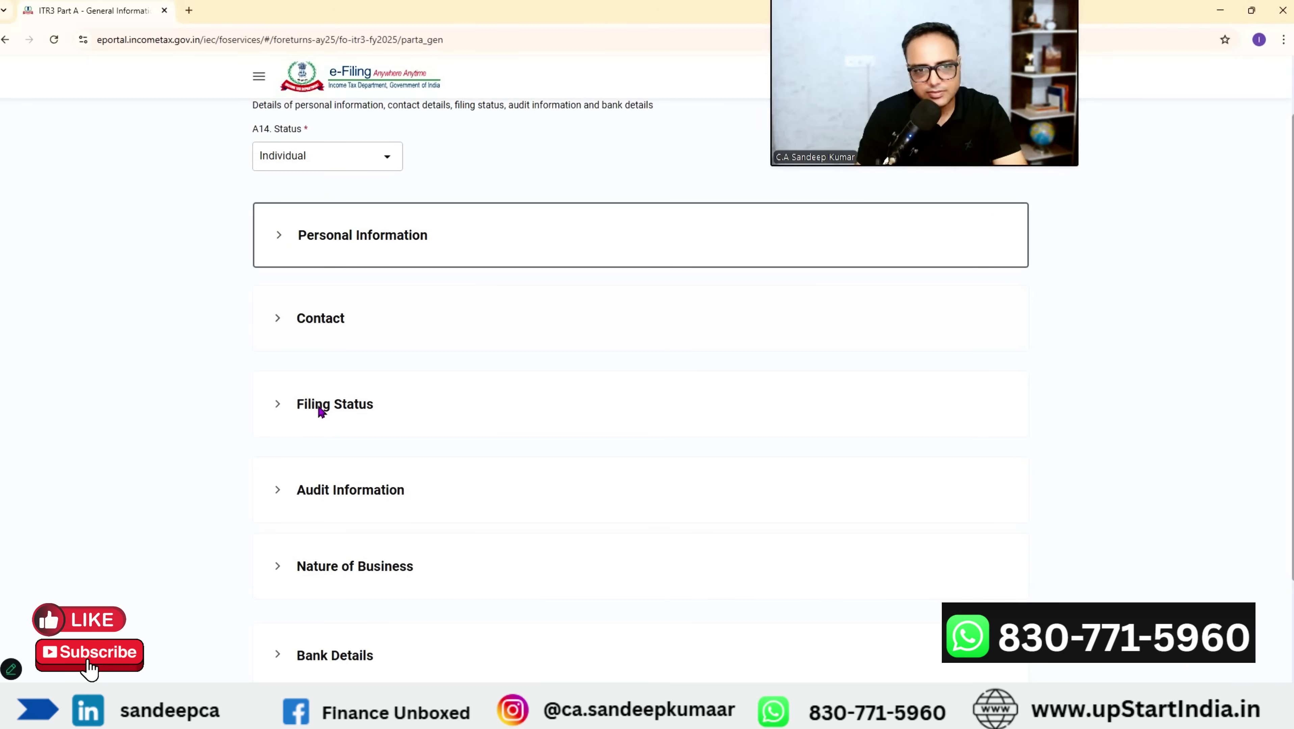
Step: In Filing Status, choose opting out by filing 10IEA (Answer set A) and answer No for Form 10-IEA in AY 2024-25
click(369, 412)
scroll(587, 443, down, 3)
scroll(499, 441, down, 4)
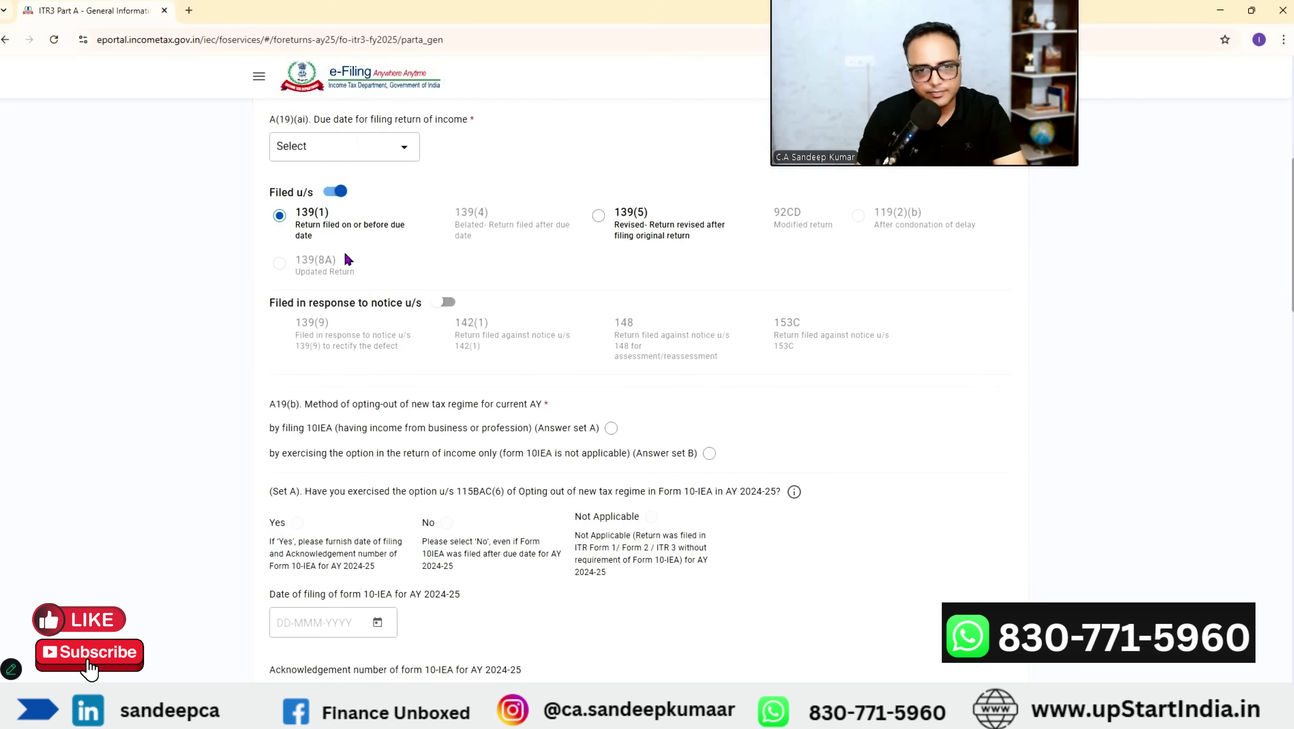
scroll(356, 265, down, 5)
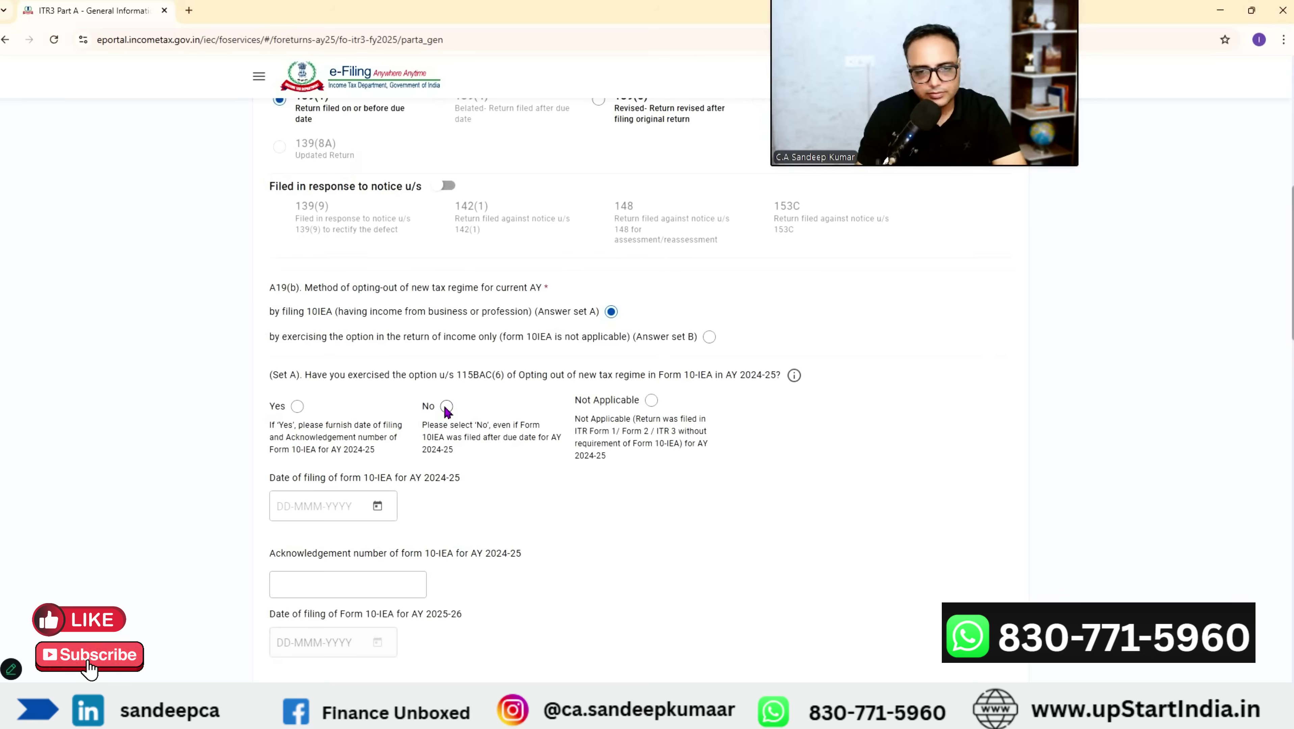
click(445, 408)
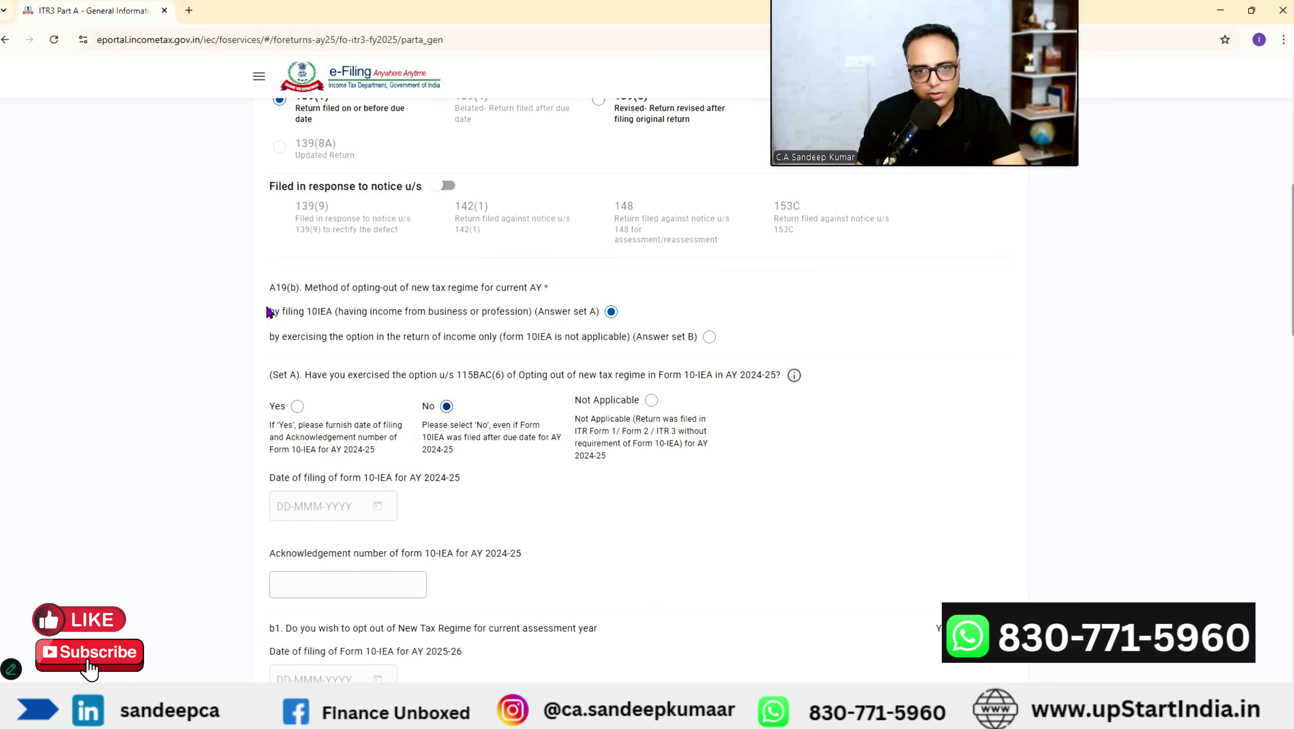
triple_click(608, 312)
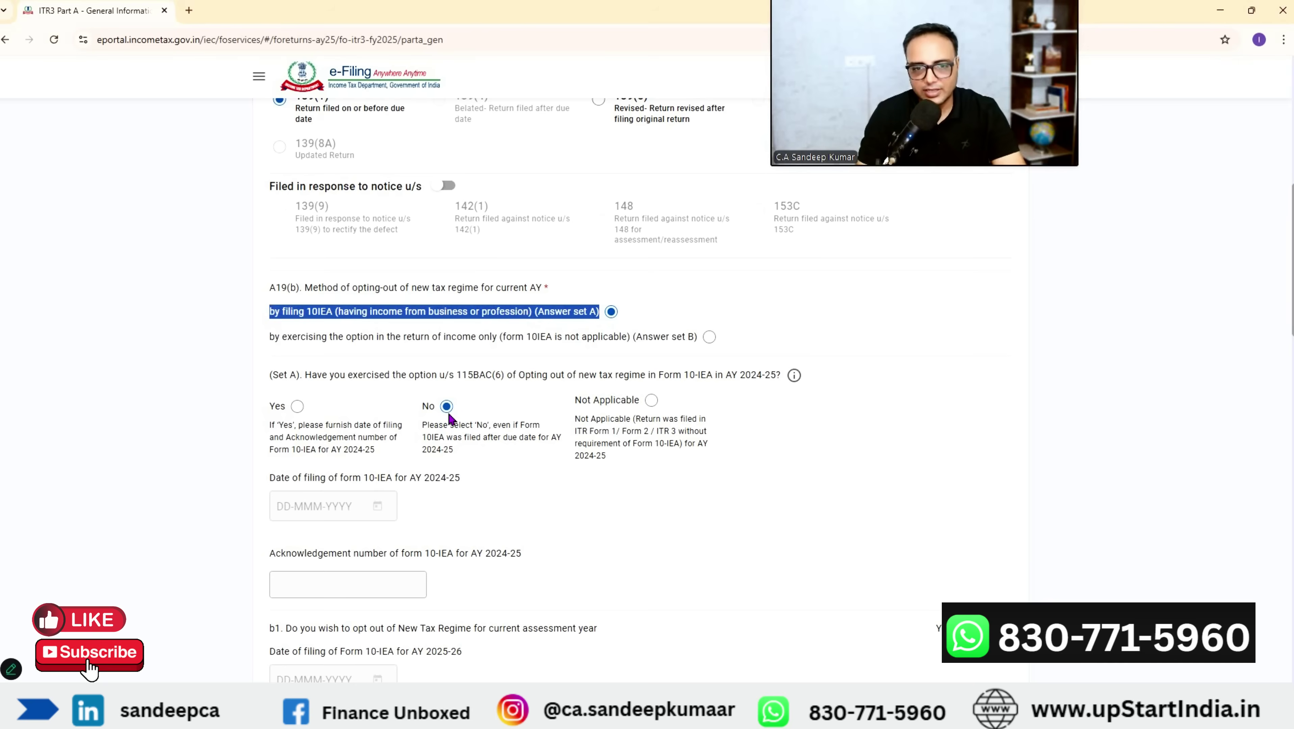
Step: Answer No to opting out of the New Tax Regime for the current assessment year in question b1
scroll(449, 418, down, 4)
scroll(448, 419, down, 3)
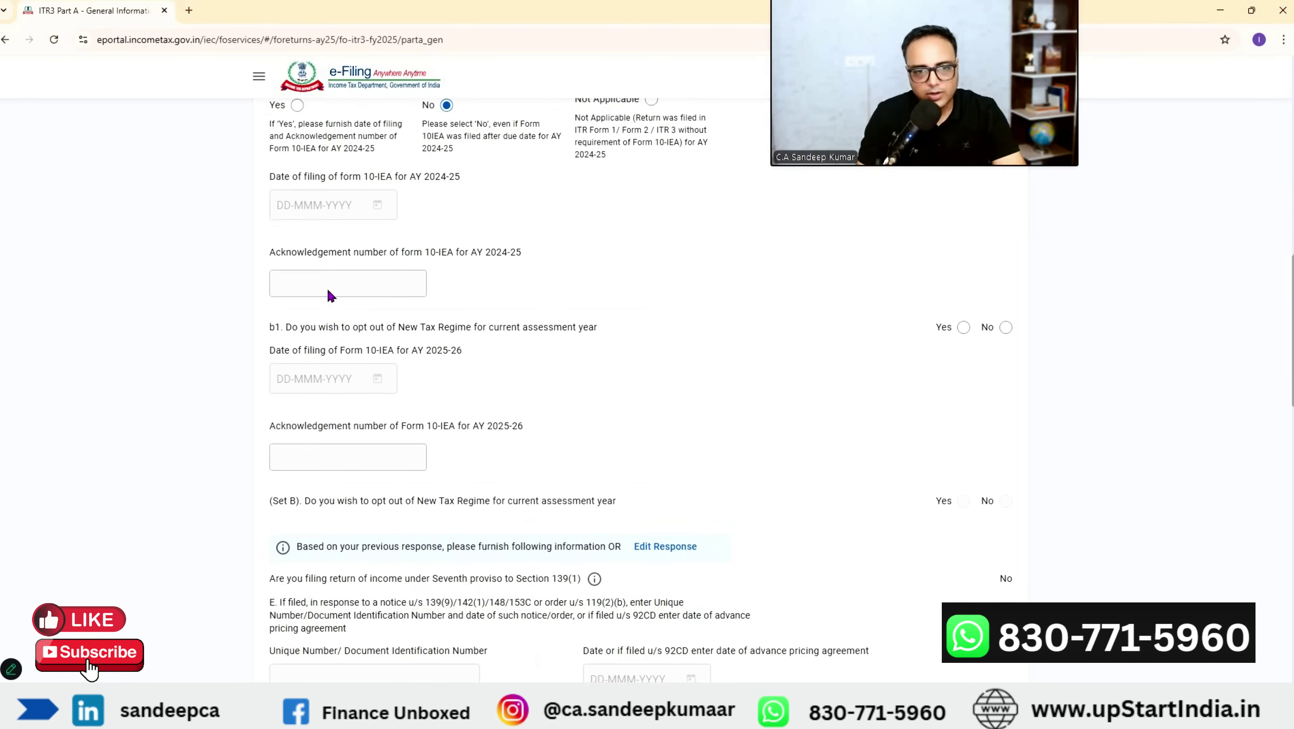
click(1006, 289)
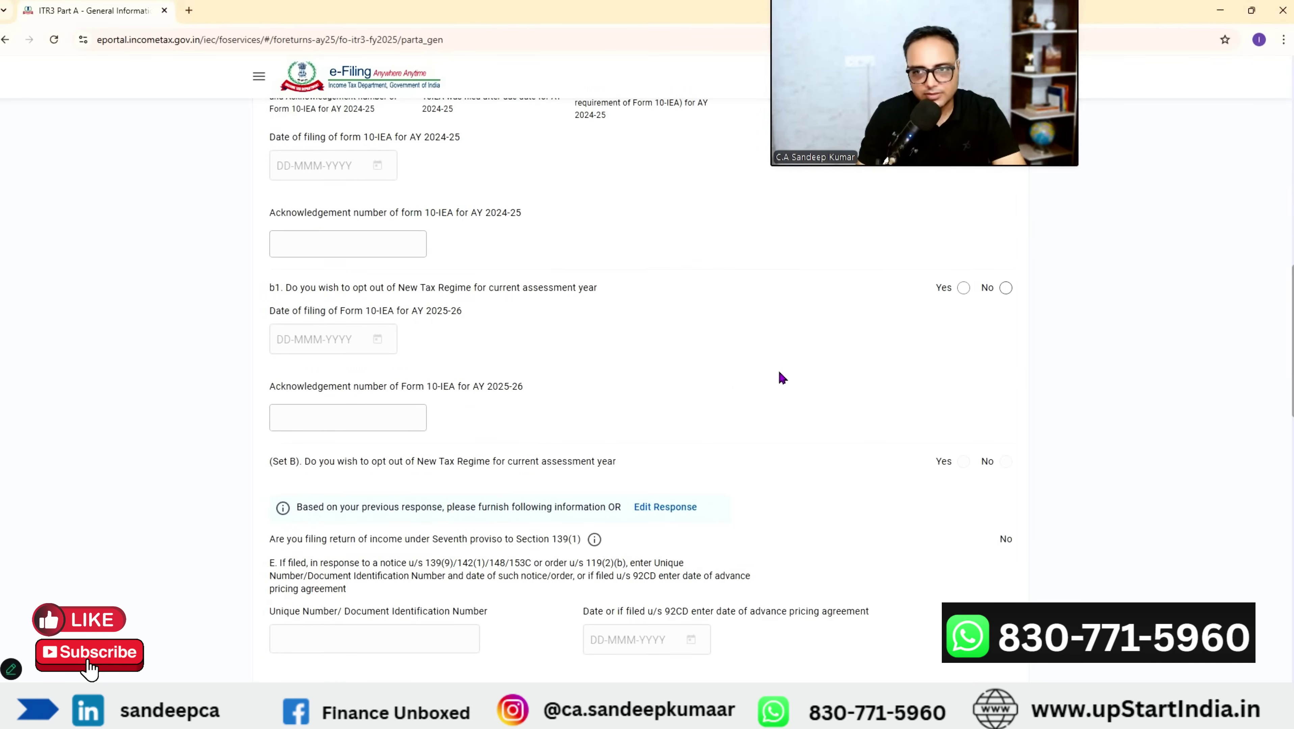
scroll(956, 301, down, 3)
scroll(664, 388, up, 4)
scroll(321, 399, down, 3)
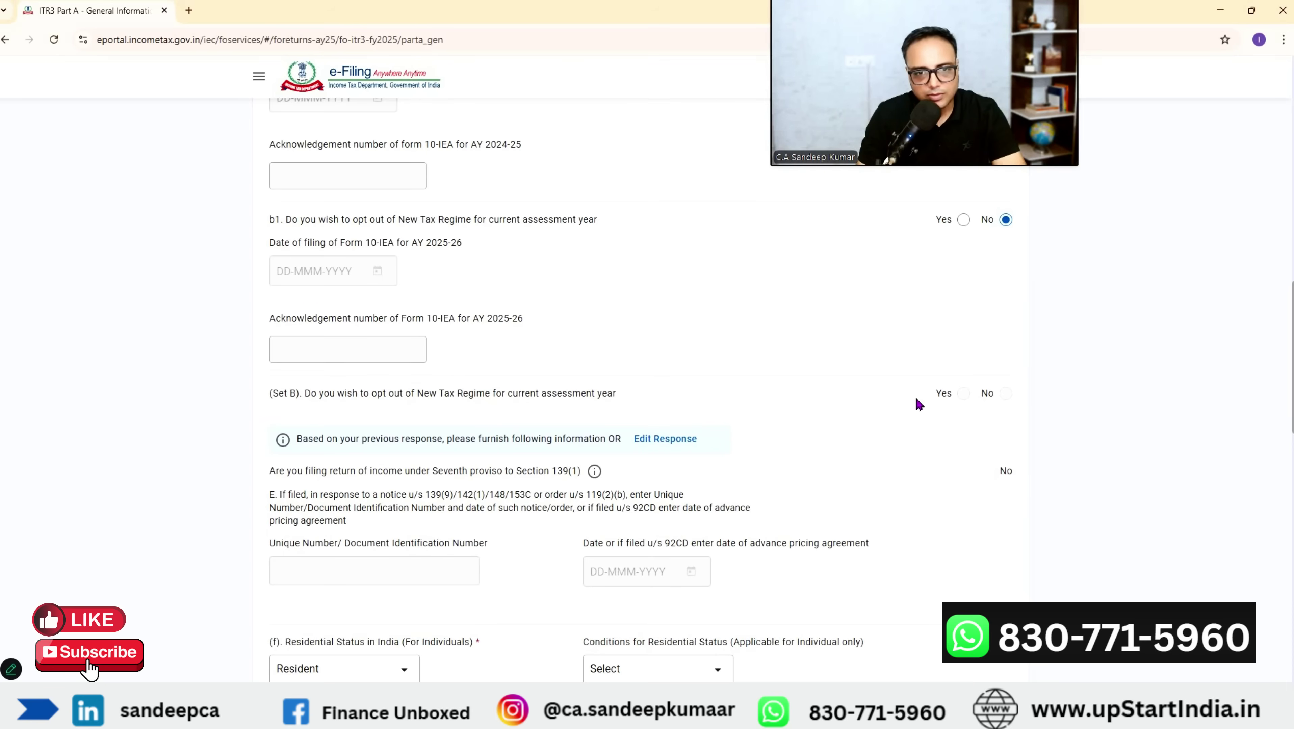
Step: Set the residential status condition to 182 days or more in India during the previous year and check the remaining filing status answers
scroll(443, 376, down, 4)
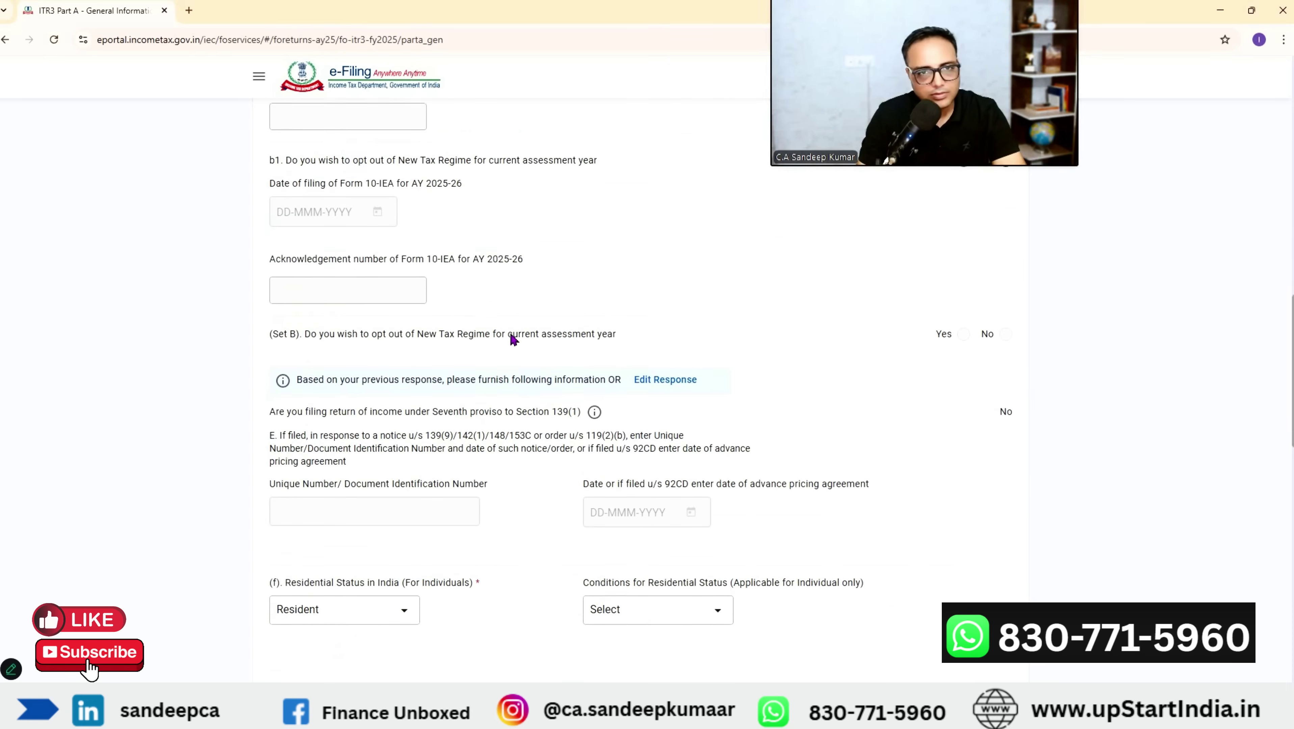
scroll(516, 343, down, 3)
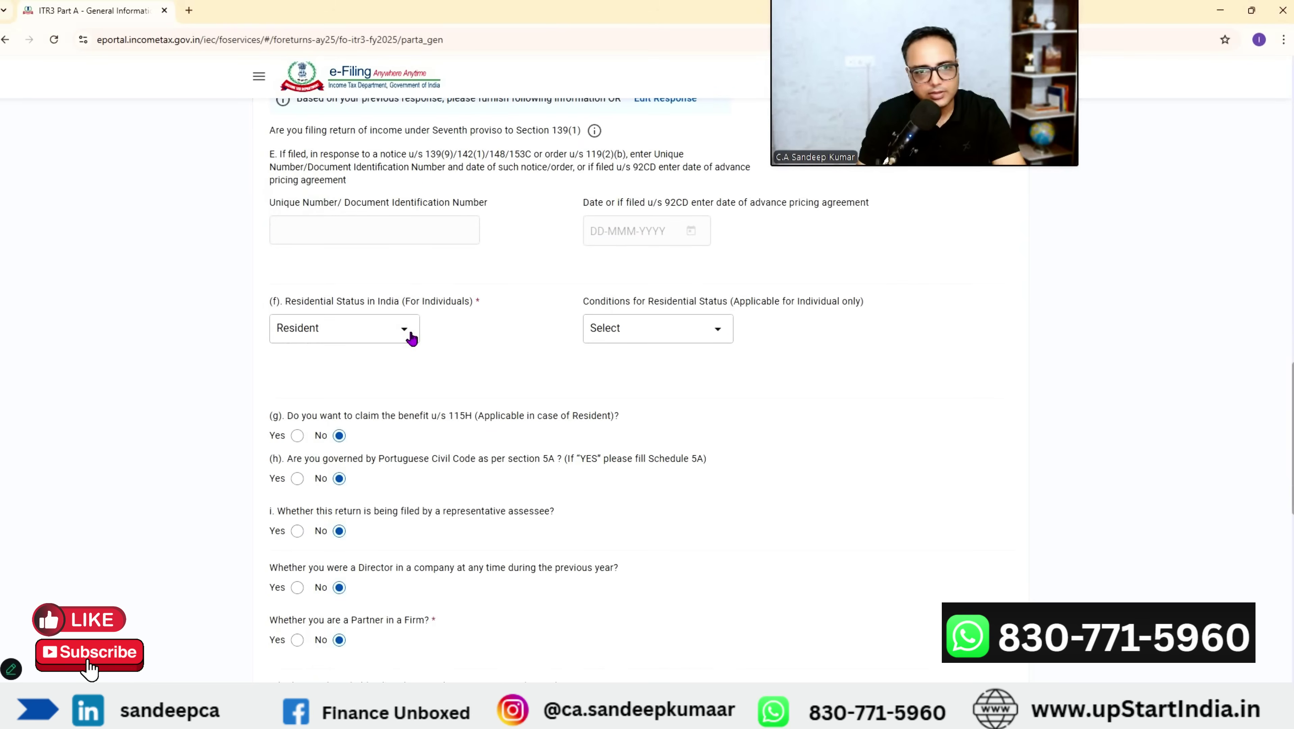
click(661, 331)
click(660, 402)
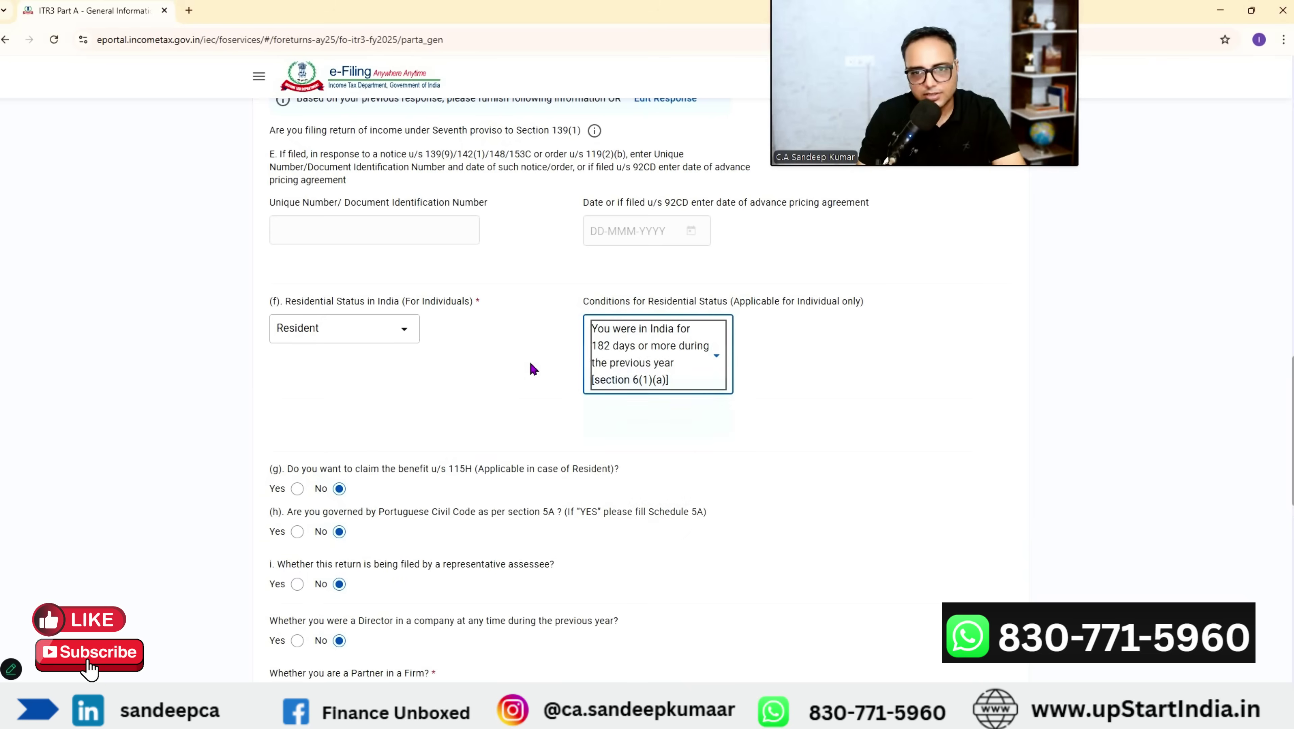
scroll(528, 367, down, 3)
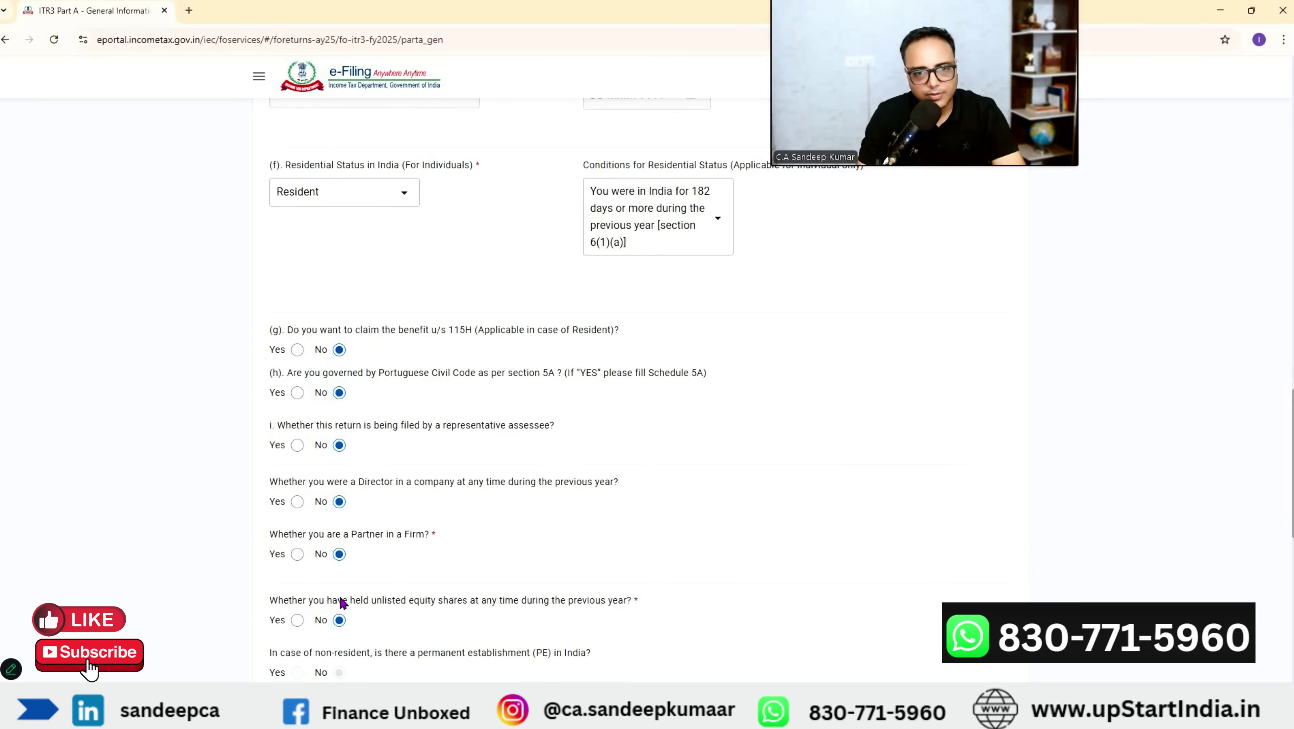
scroll(352, 451, down, 8)
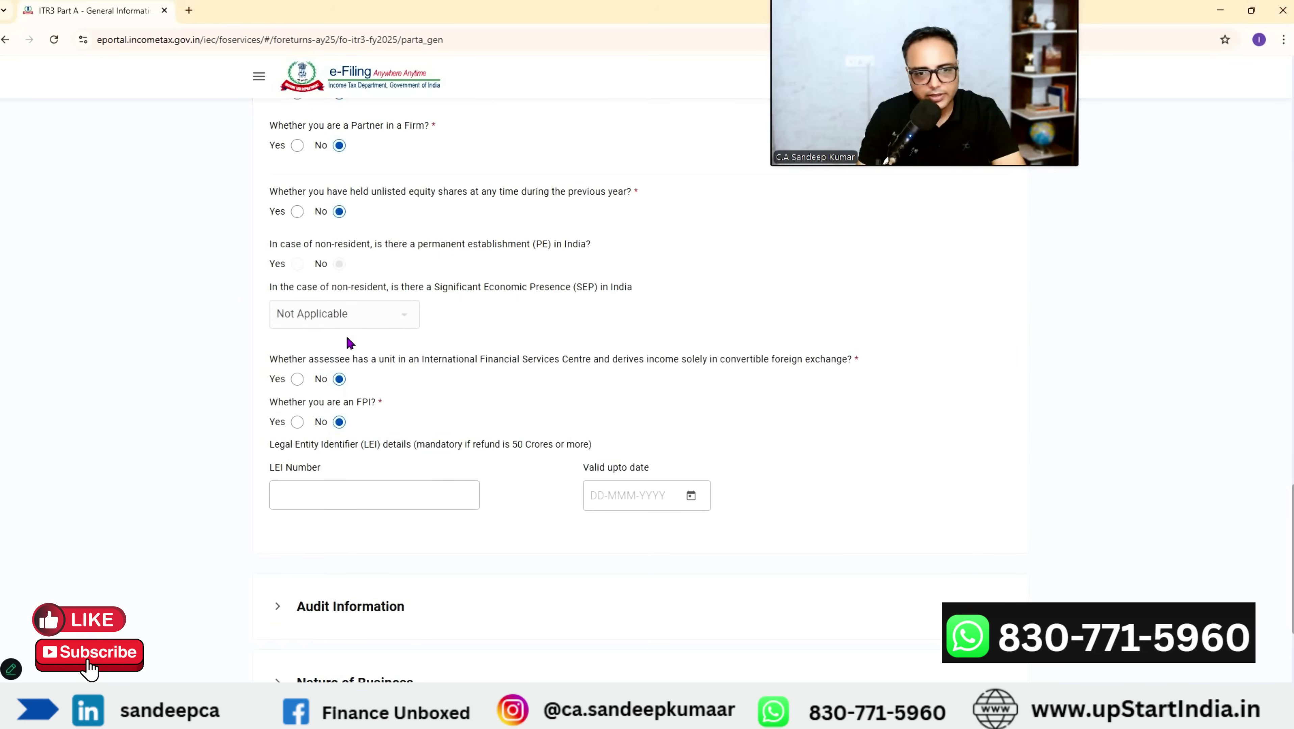
Step: Open Audit Information and review the answers on section 44AA accounts, turnover range, cash receipts and payments, and audit under 44AB and 92E
scroll(347, 341, down, 6)
click(292, 332)
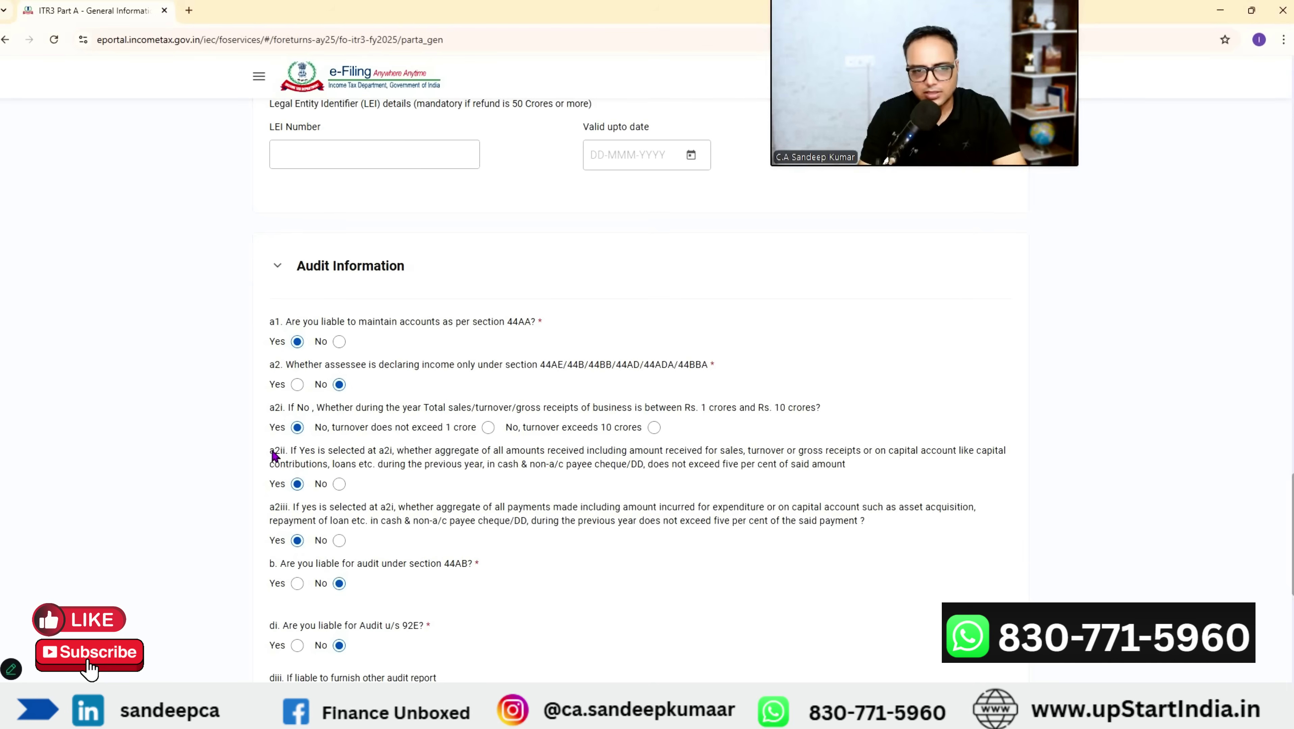
drag(397, 451, 606, 463)
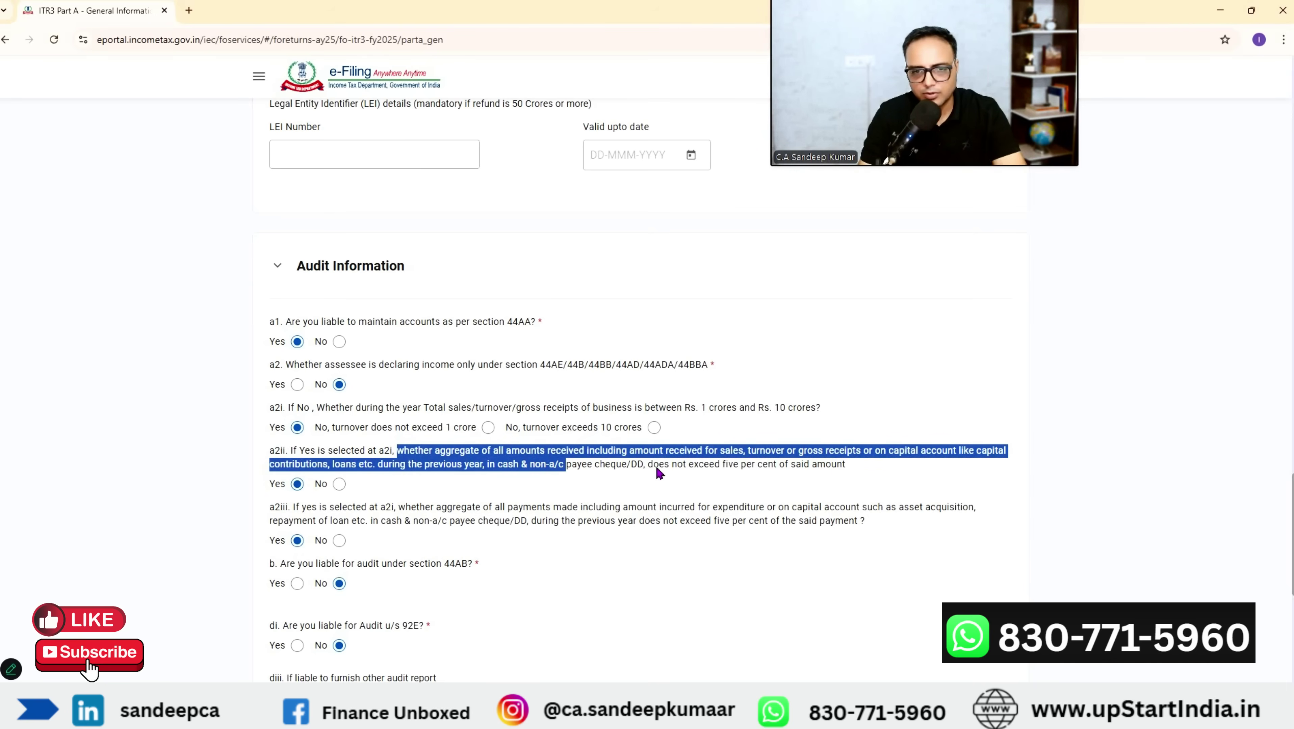
click(730, 466)
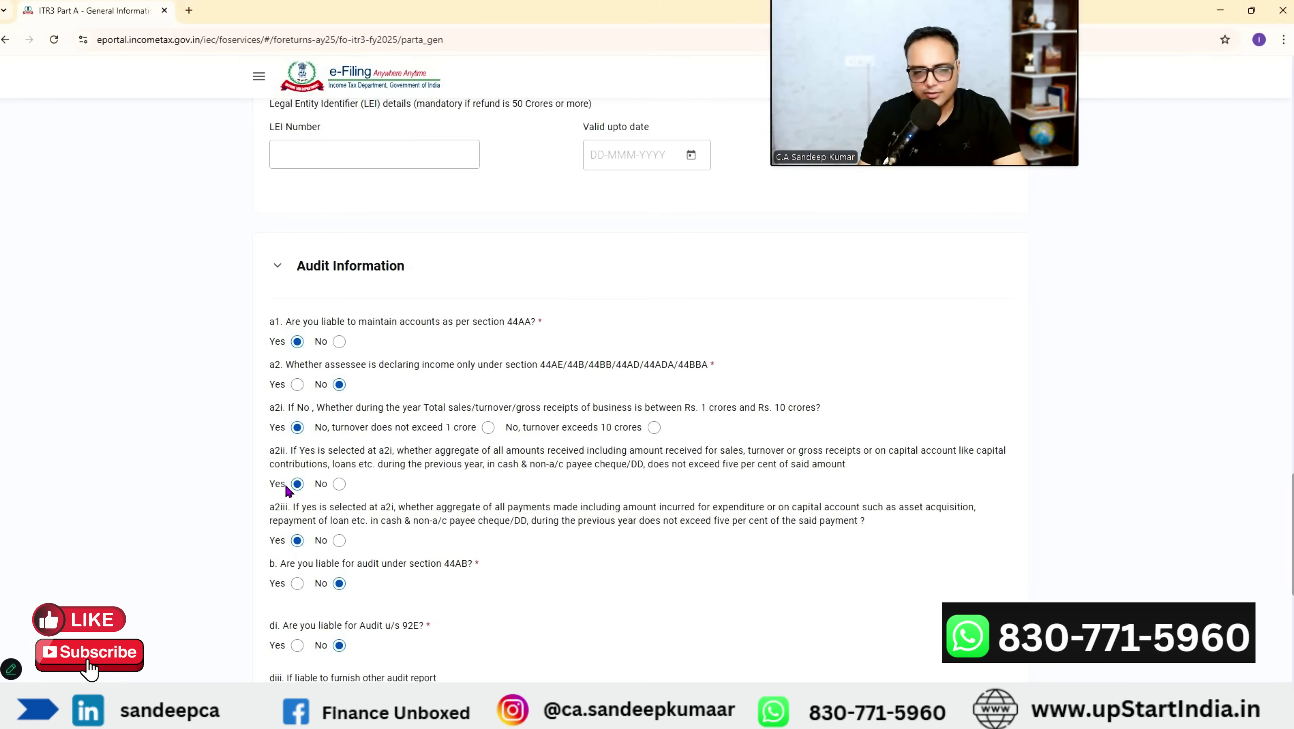
scroll(299, 485, down, 1)
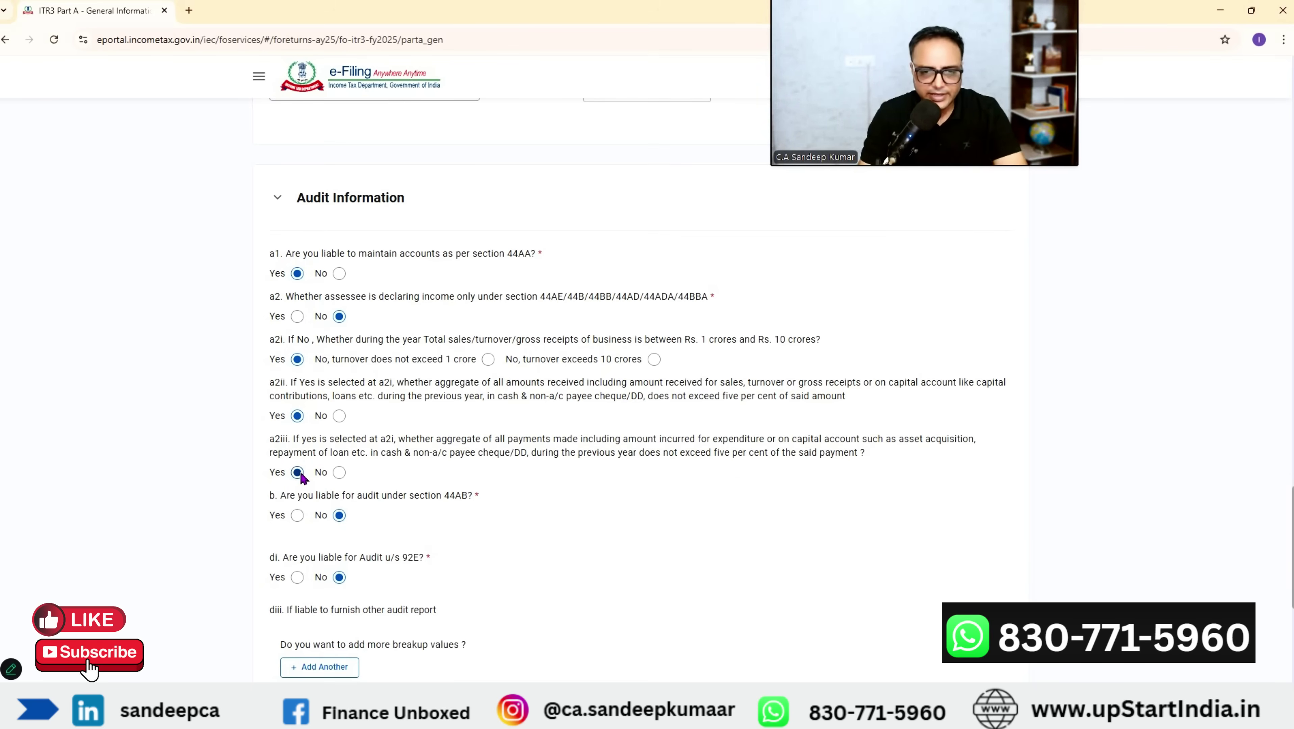
scroll(399, 439, down, 1)
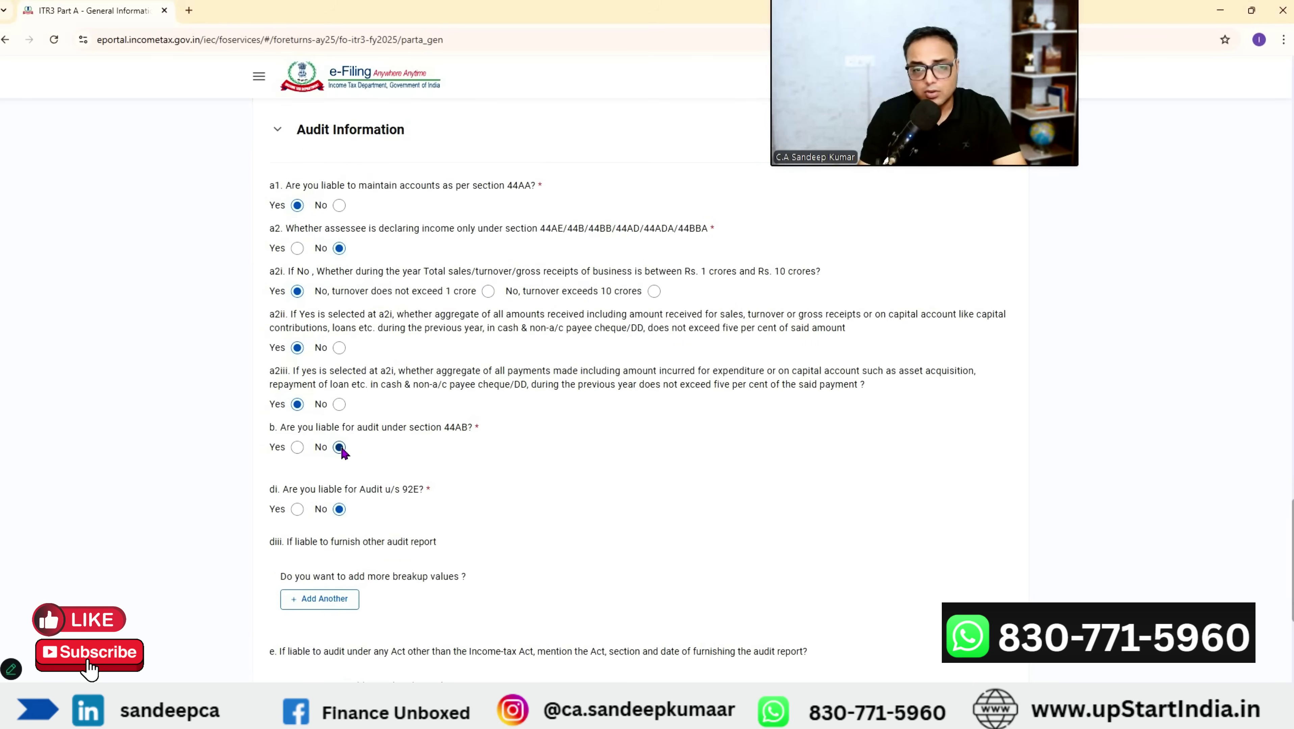
scroll(351, 388, down, 1)
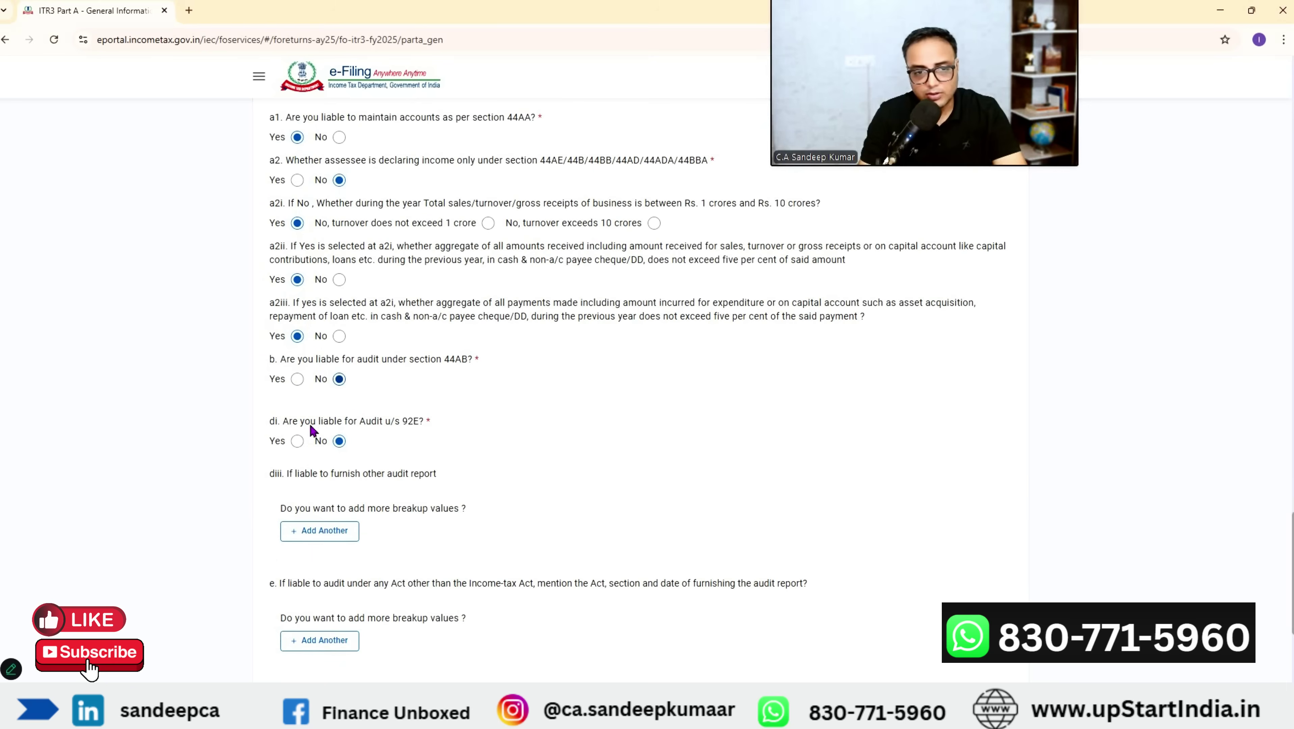
scroll(391, 435, down, 4)
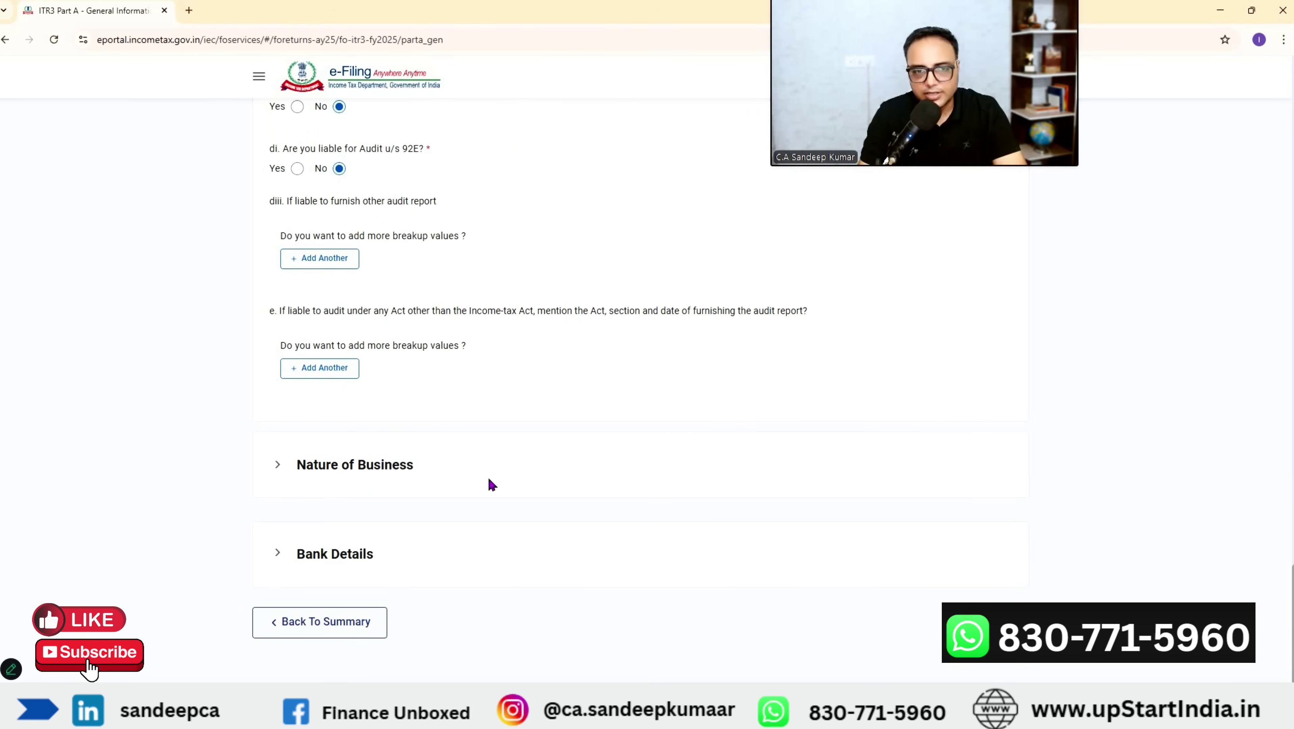
Step: Open the 21010-Futures and Options trading entry under Nature of Business, save it, and confirm Part A - General Information
click(294, 464)
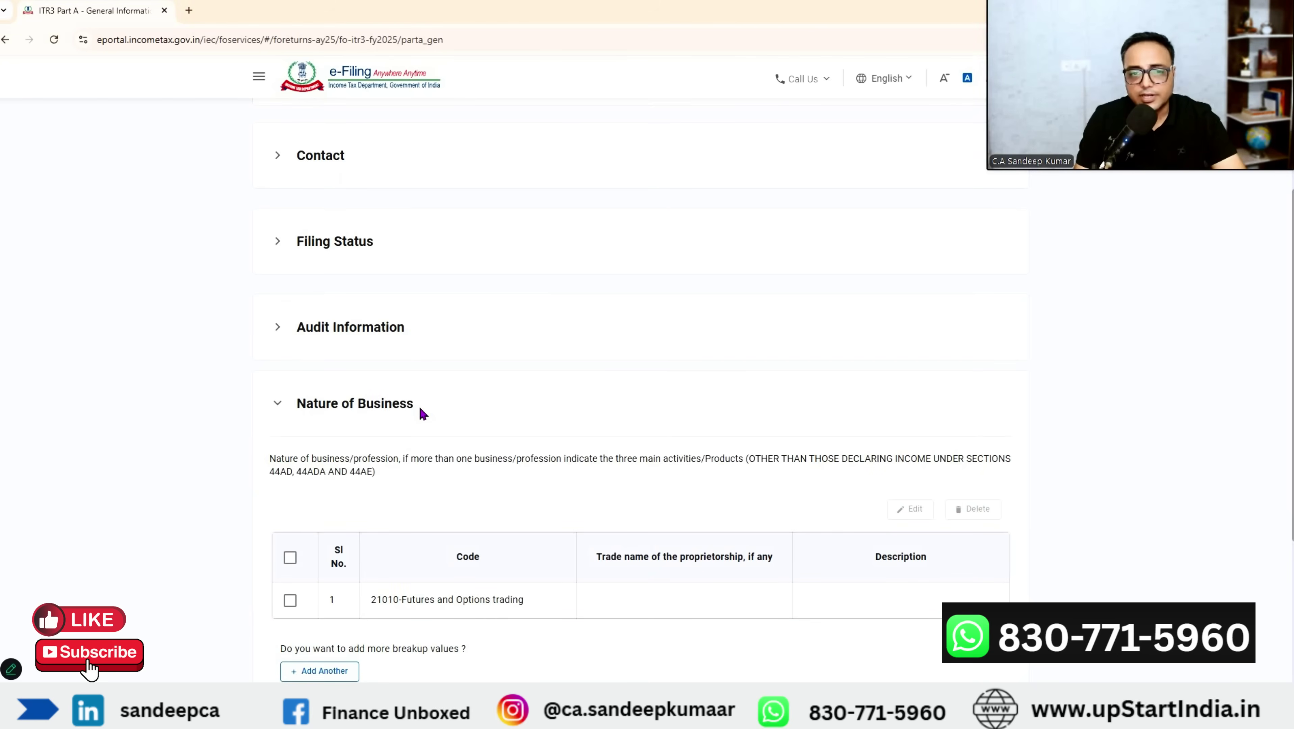
scroll(404, 469, down, 2)
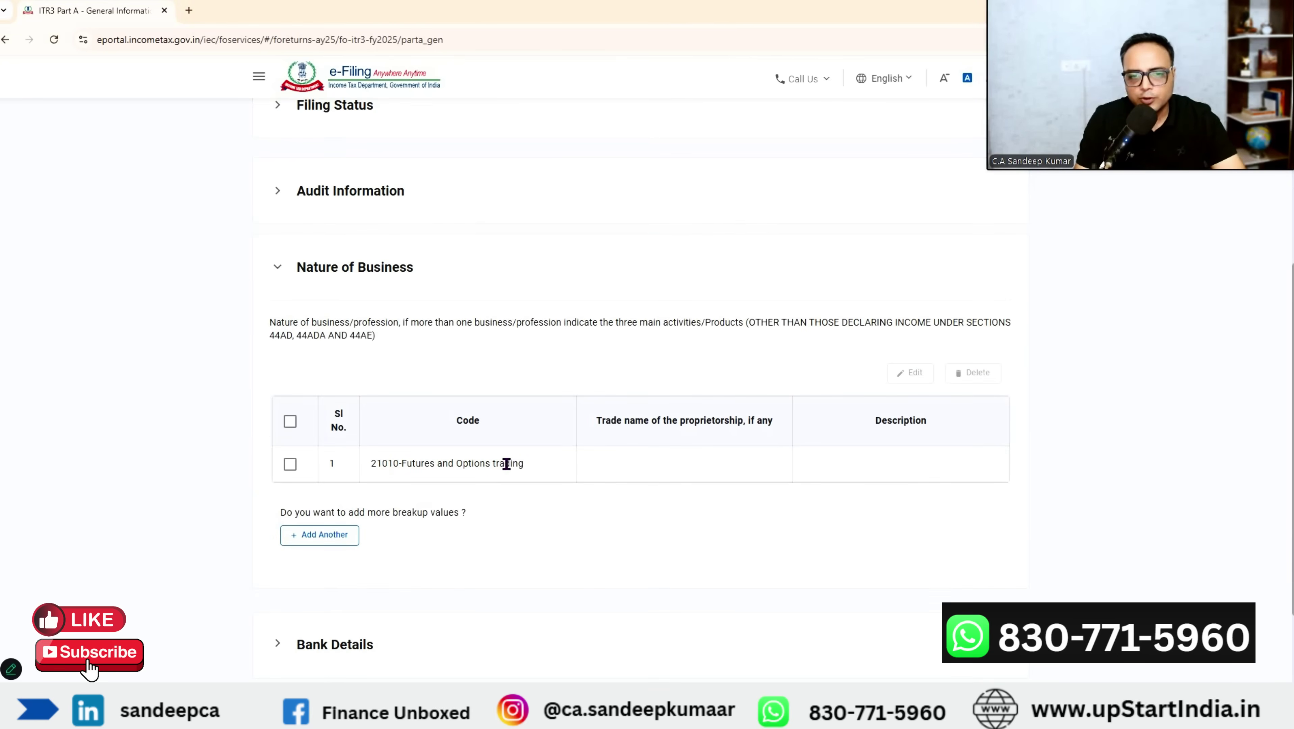
click(290, 463)
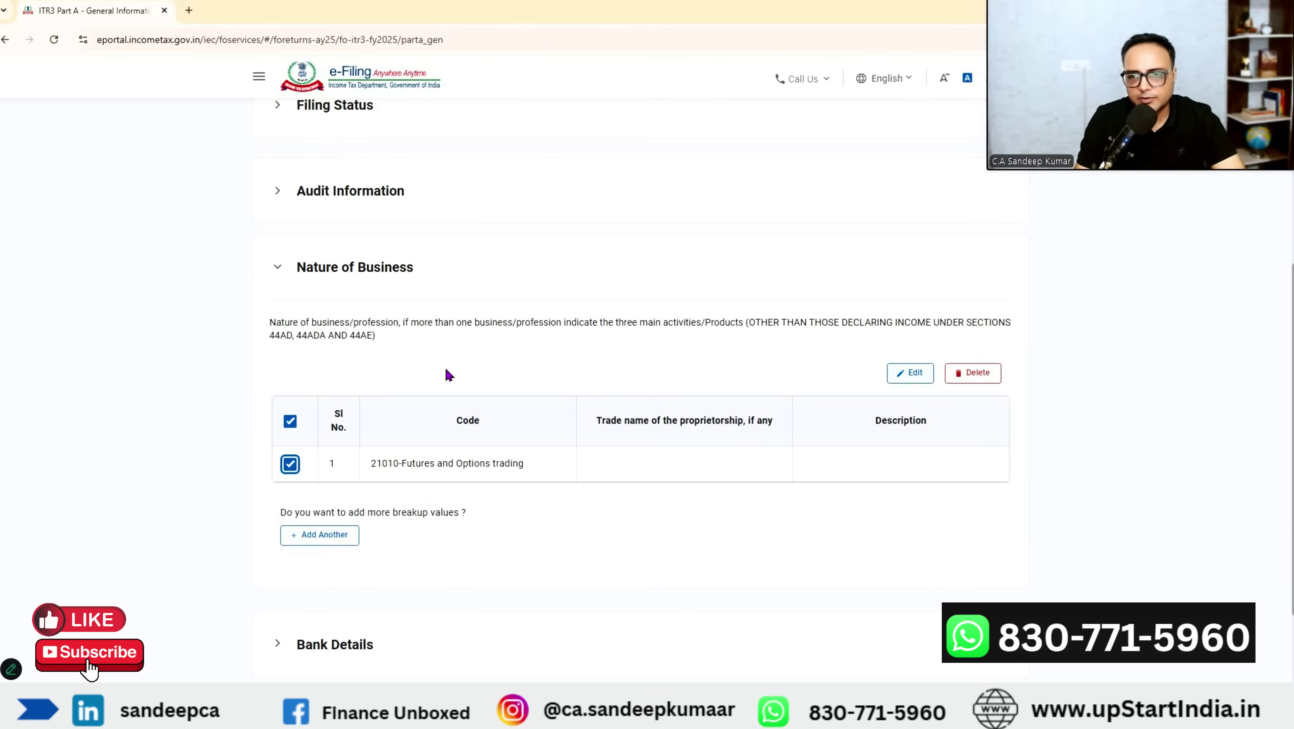
click(910, 373)
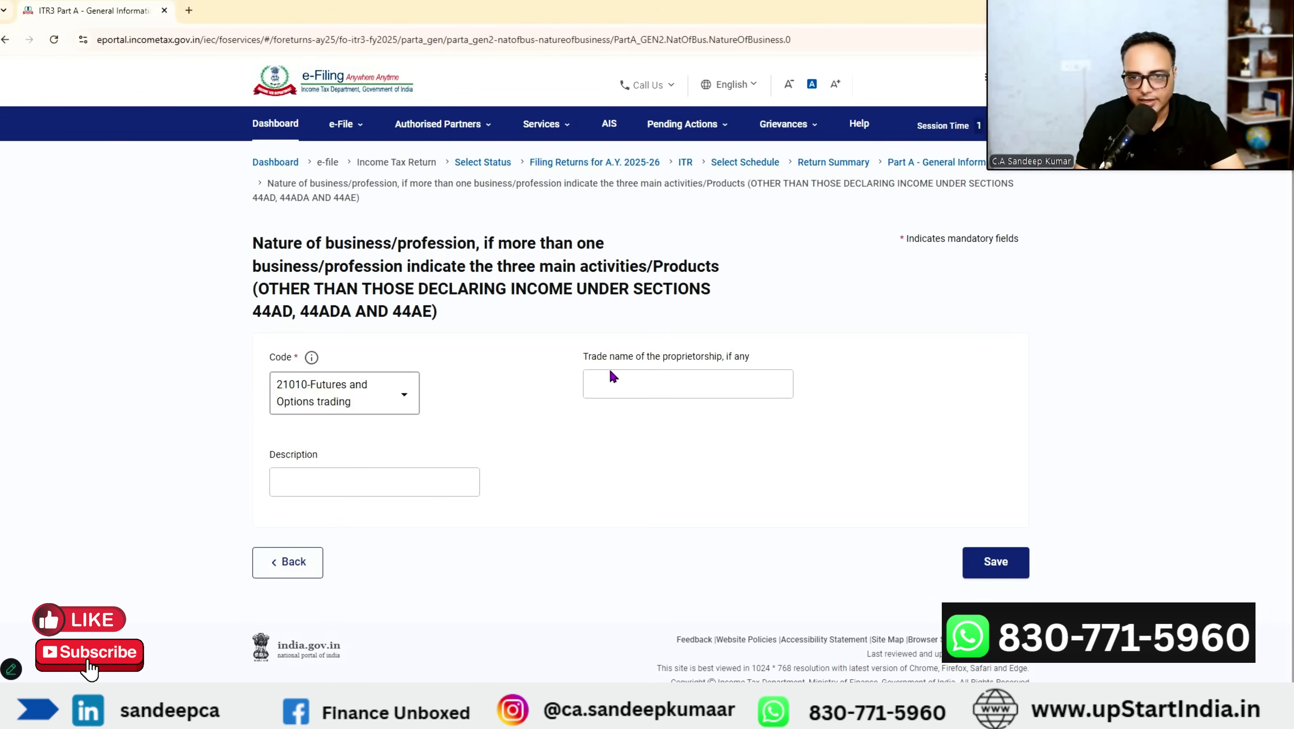
click(996, 561)
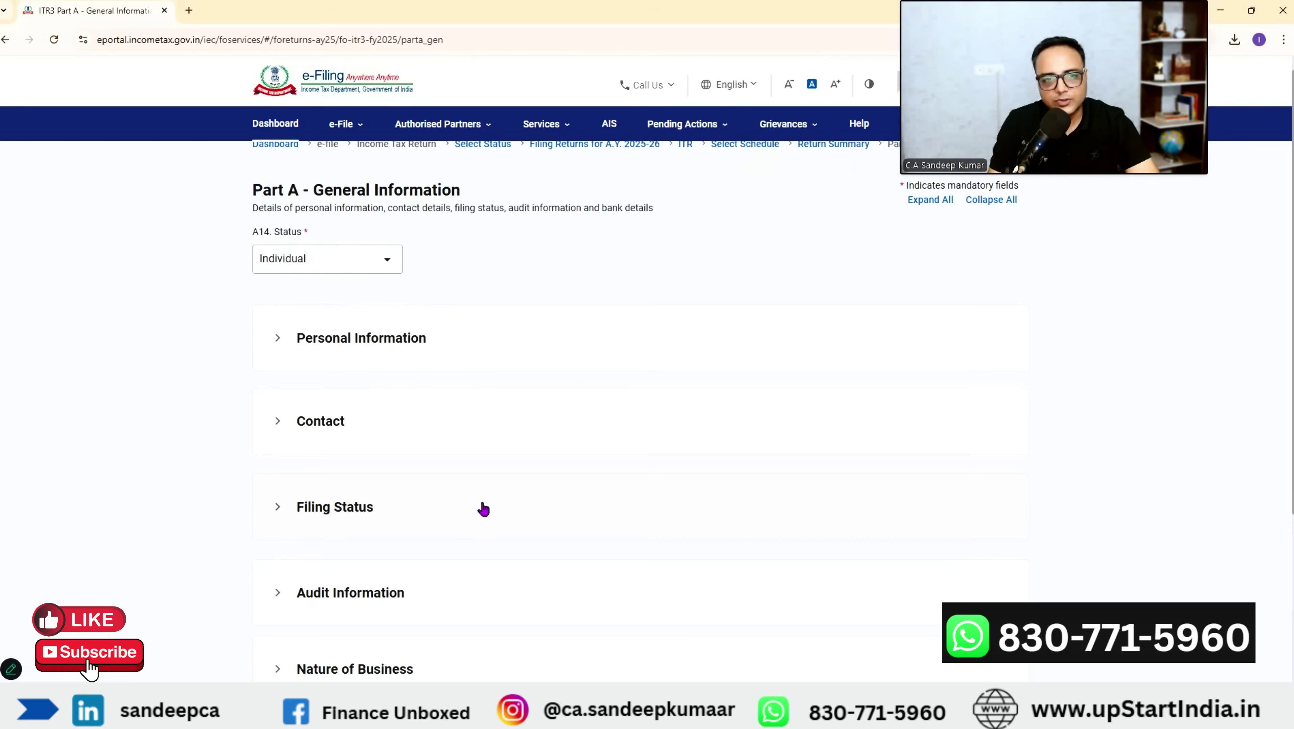
scroll(483, 508, down, 5)
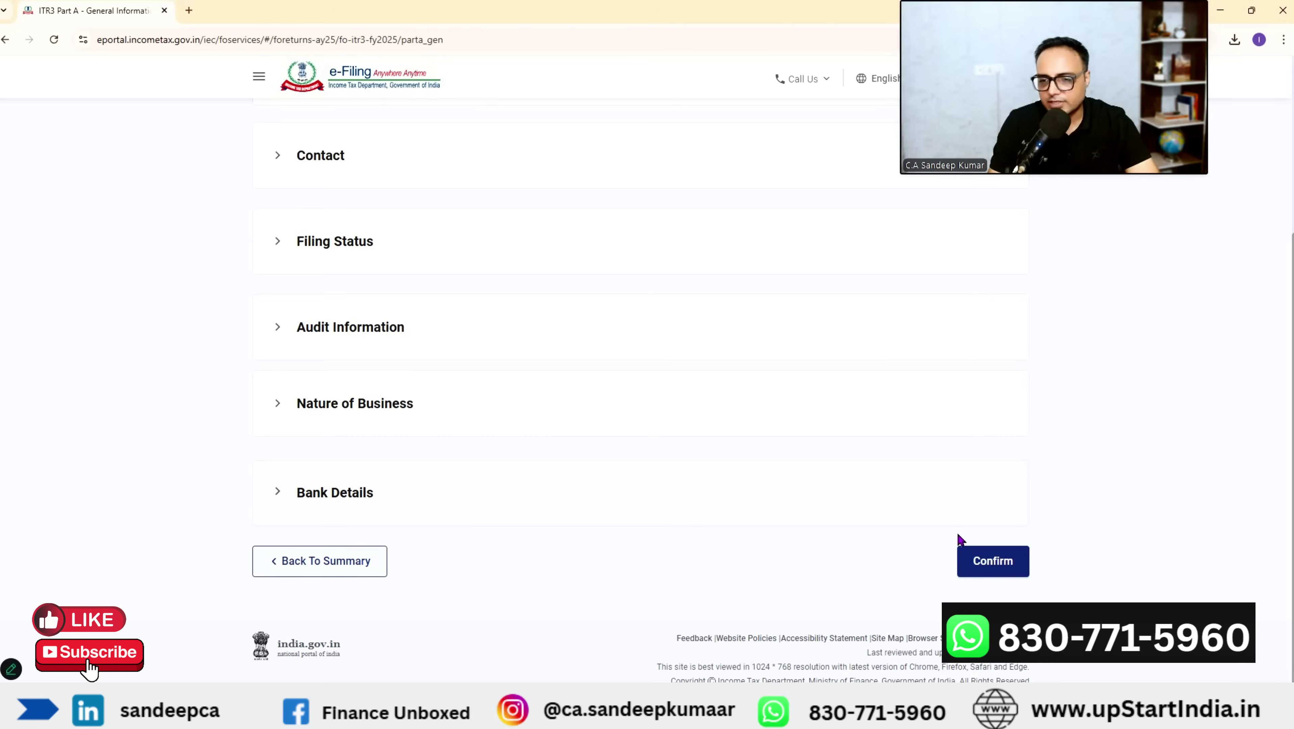
click(994, 562)
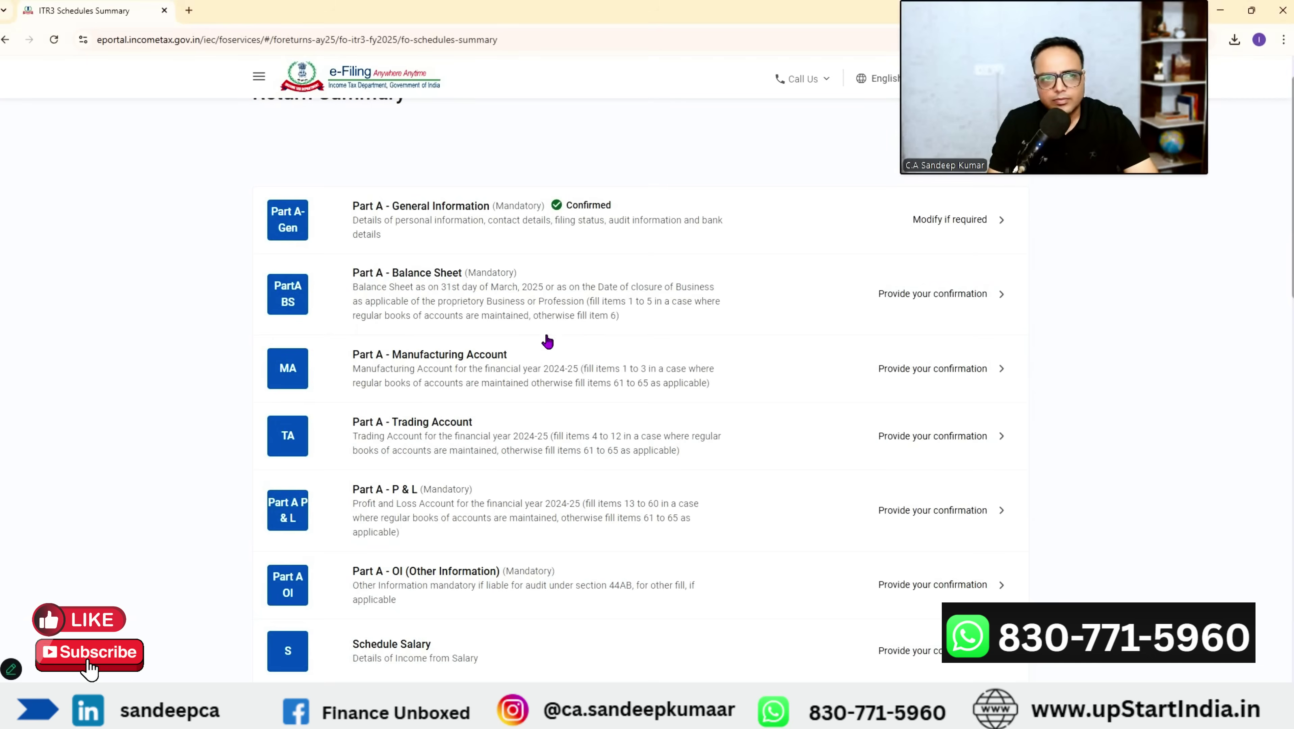
Step: Look through the schedules in the Return Summary and open Part A - Trading Account
scroll(598, 310, down, 4)
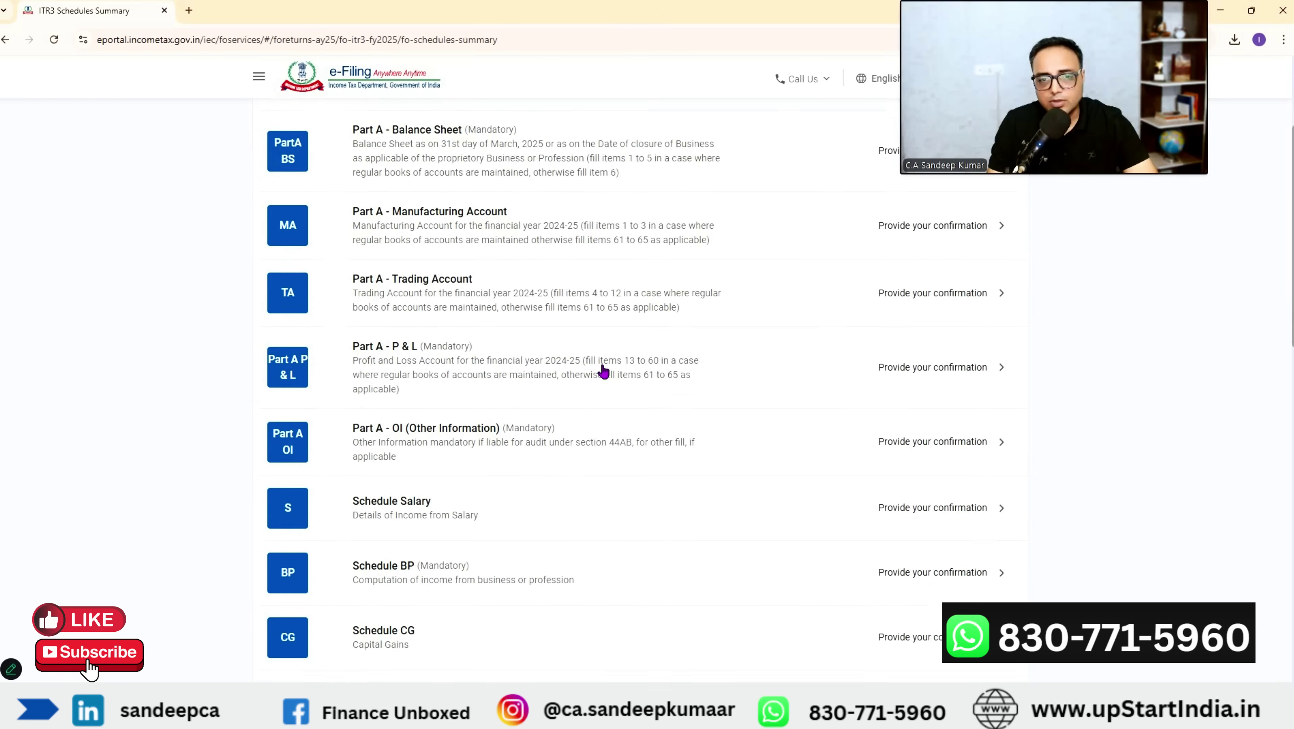
scroll(417, 249, up, 1)
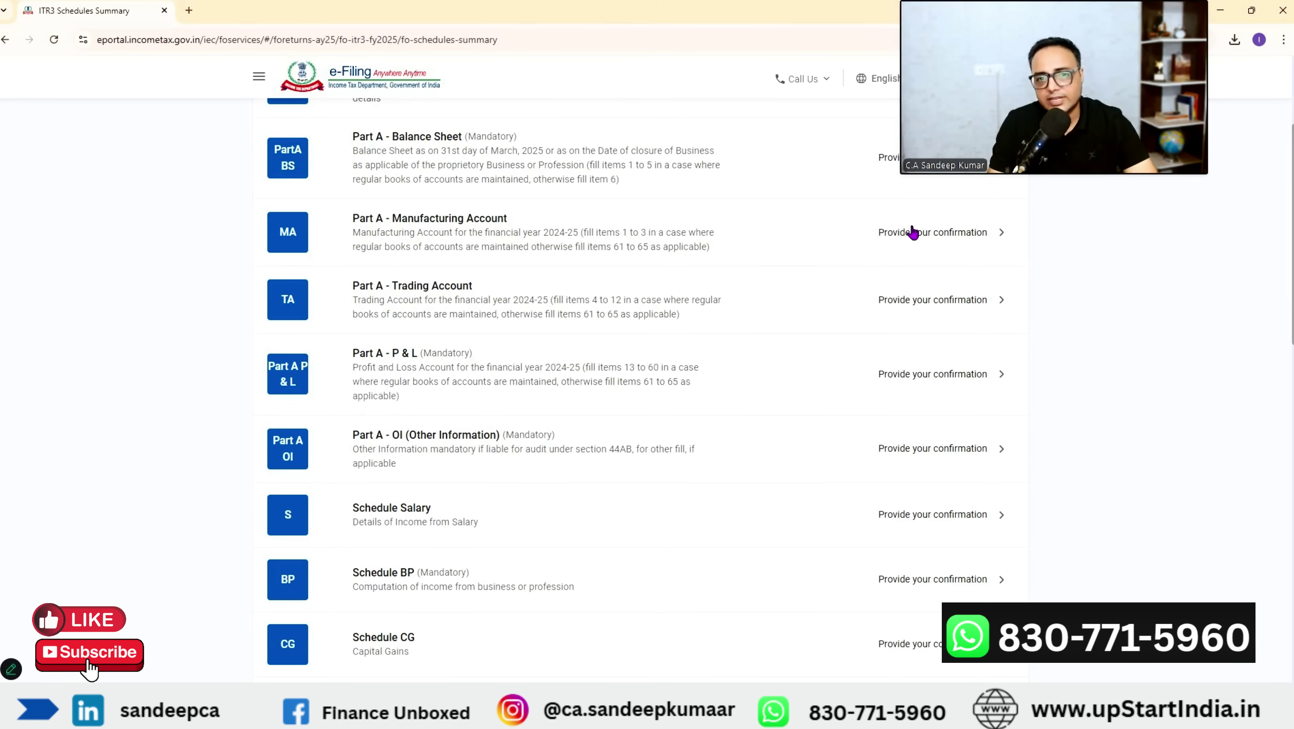
click(460, 225)
scroll(511, 529, down, 5)
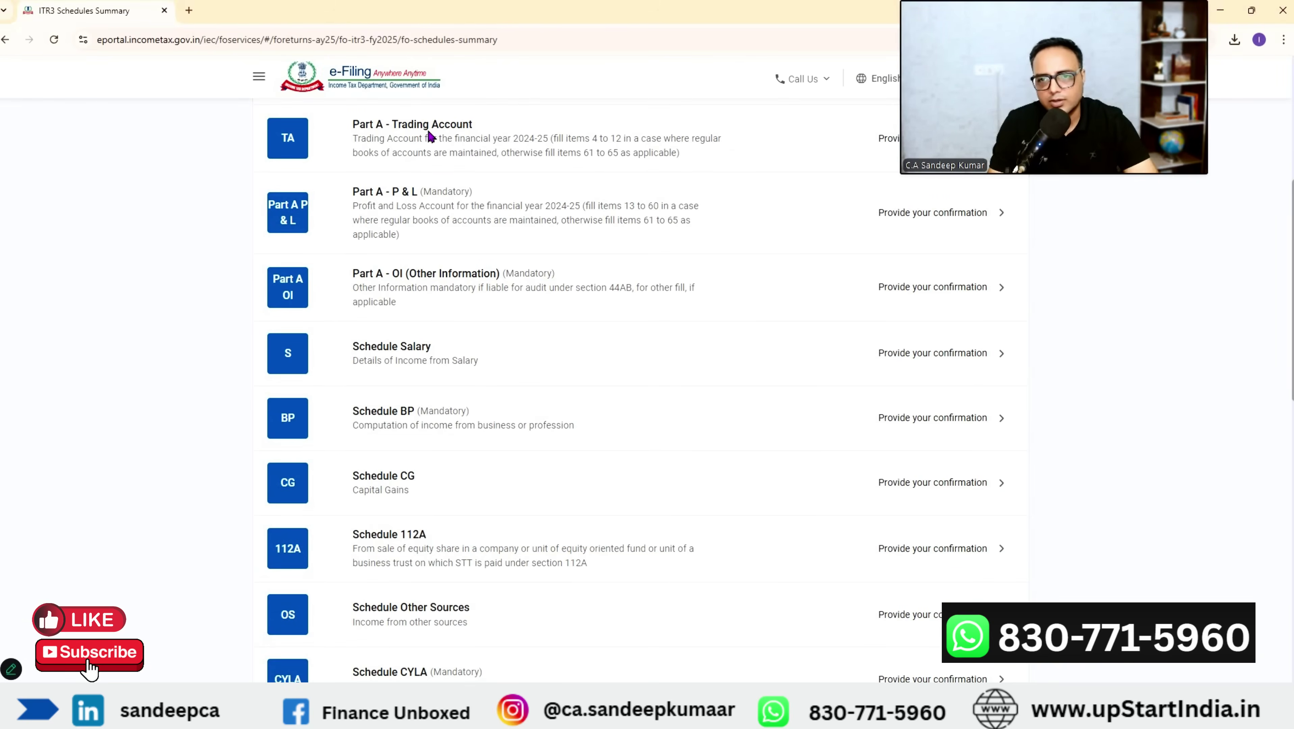
click(512, 137)
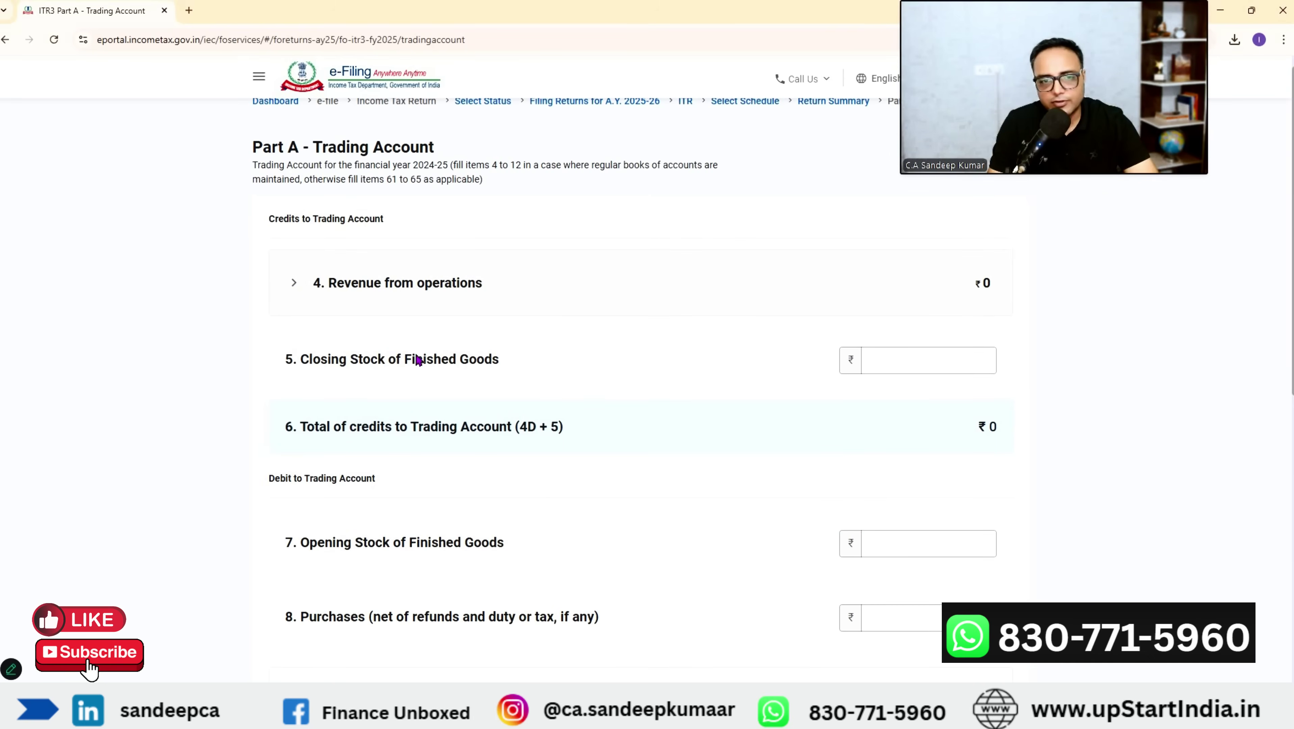
Step: Open Revenue from operations and add several breakup rows for other operating revenues under business sales and gross receipts
click(334, 297)
click(893, 341)
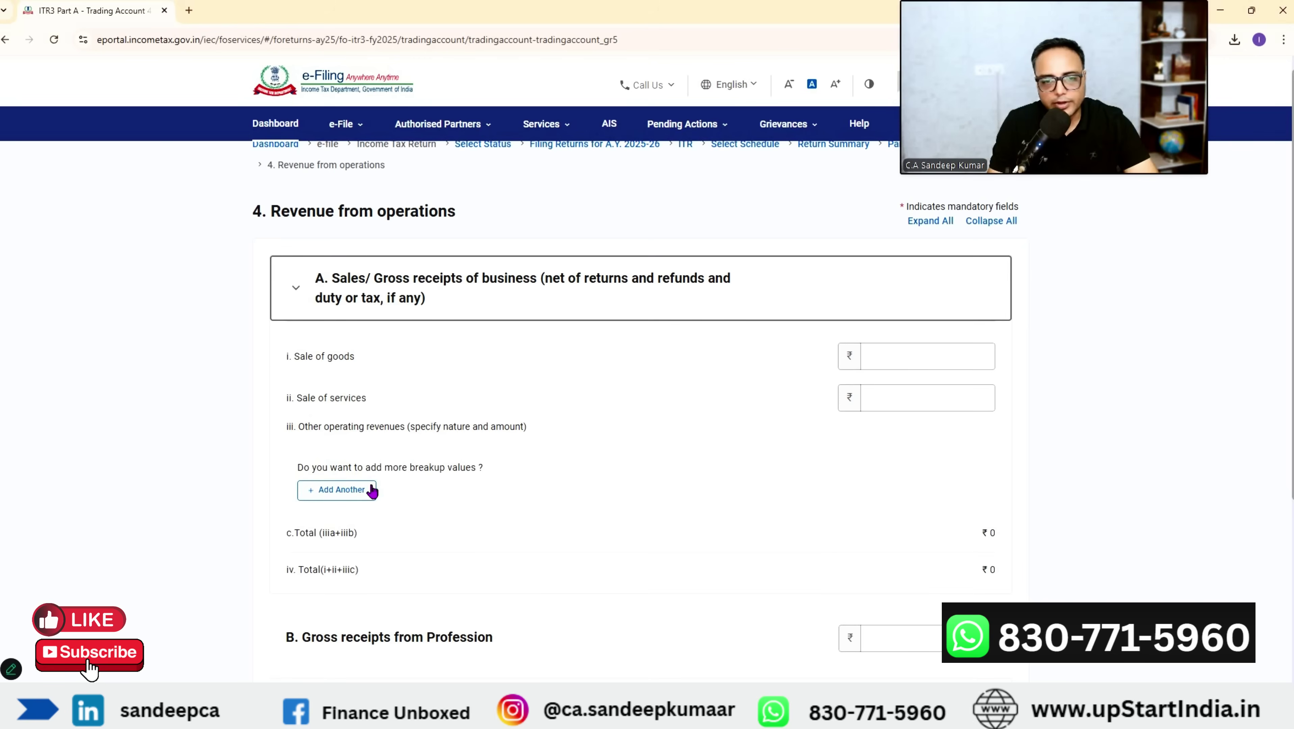
click(336, 493)
click(362, 643)
scroll(388, 562, down, 5)
click(337, 549)
scroll(352, 567, down, 3)
click(352, 567)
scroll(417, 430, up, 4)
Step: Correct the nature of the first other operating revenue to "Gains in Options - N"
key(alt+Tab)
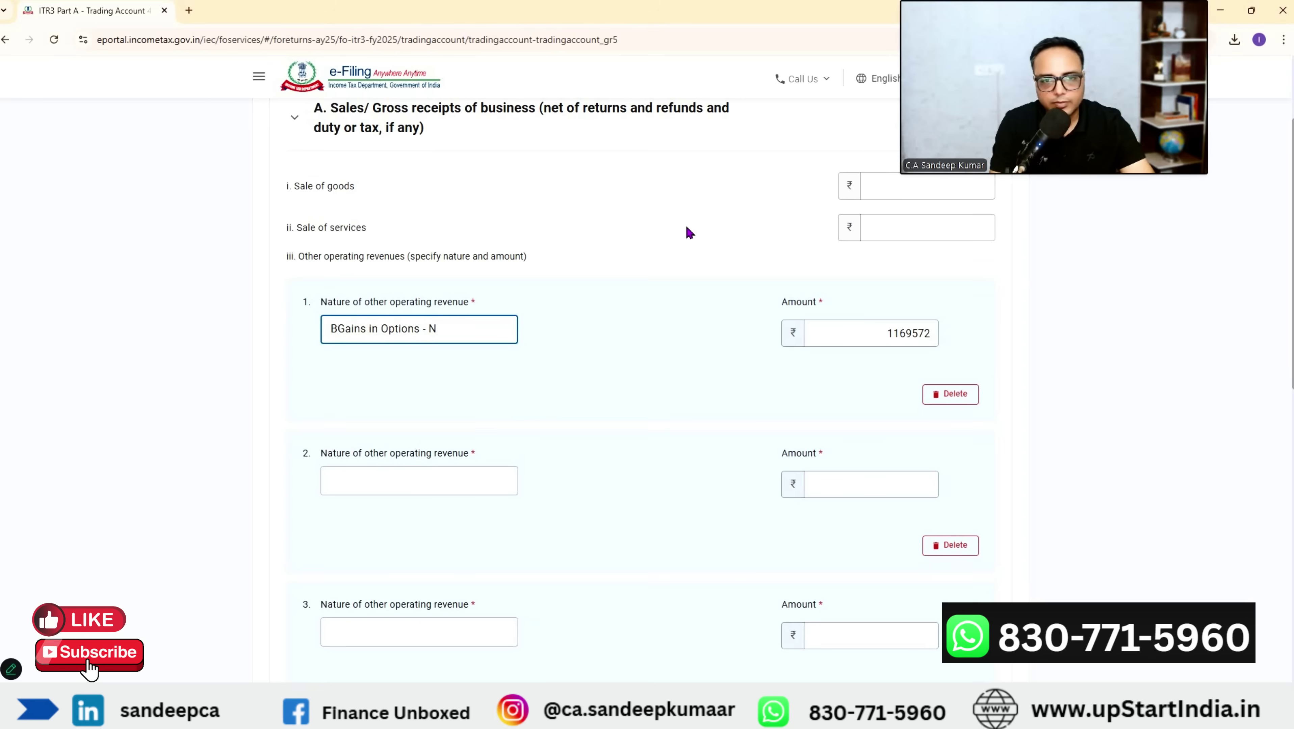
key(BackSpace)
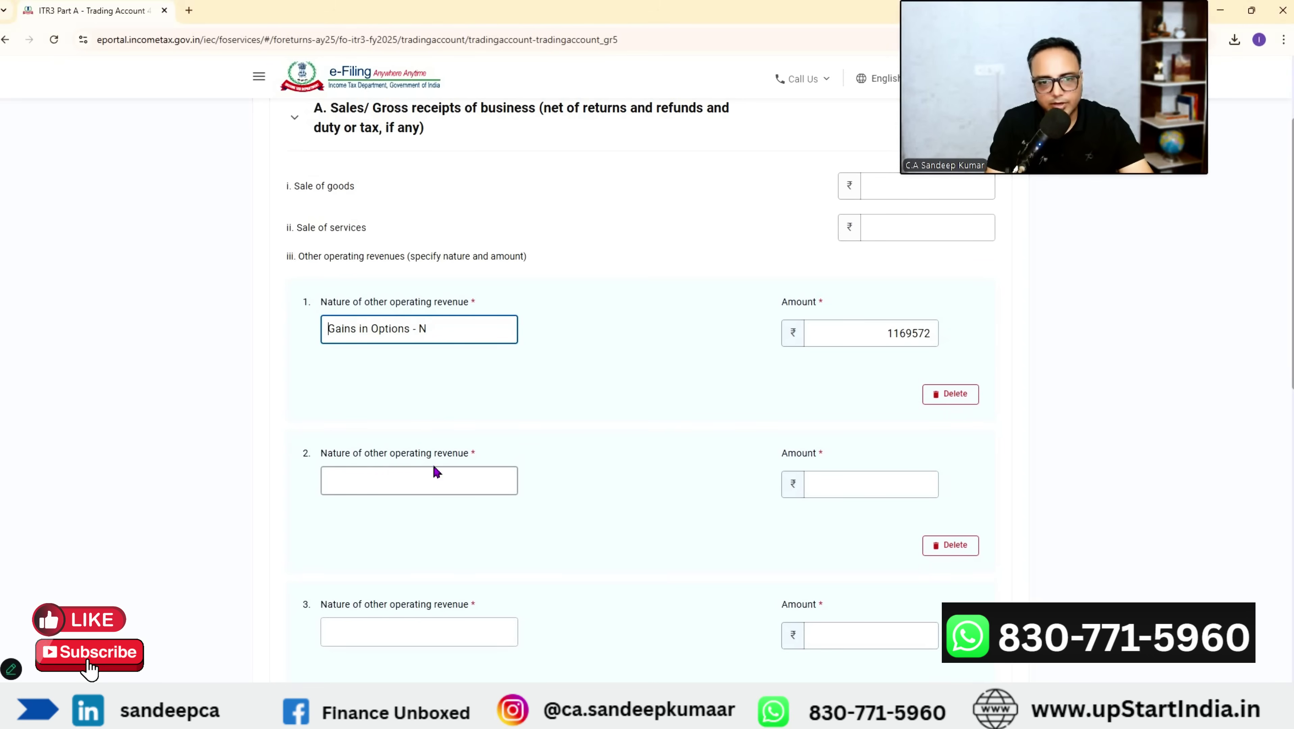
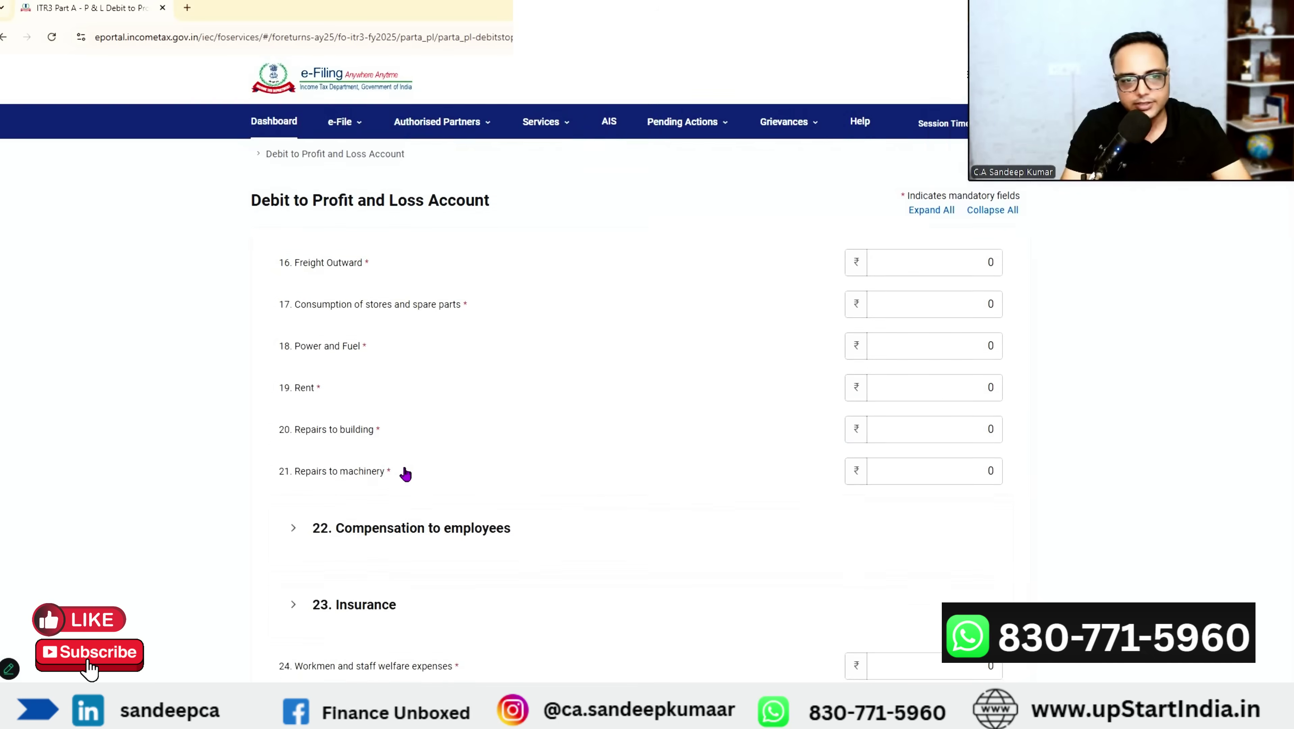
Step: Open item 46 Other expenses in the Debit to Profit and Loss Account and add several breakup rows for nature and amount
scroll(404, 471, down, 5)
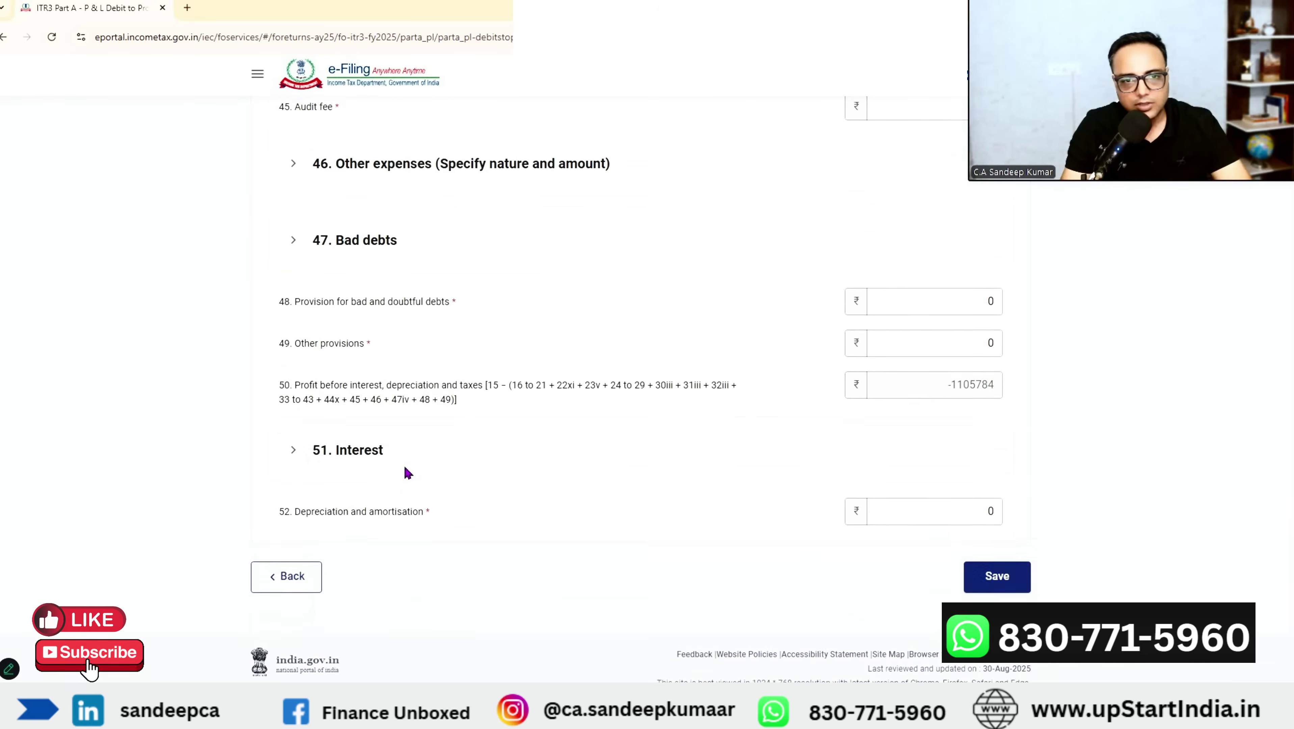
scroll(289, 324, up, 12)
click(305, 310)
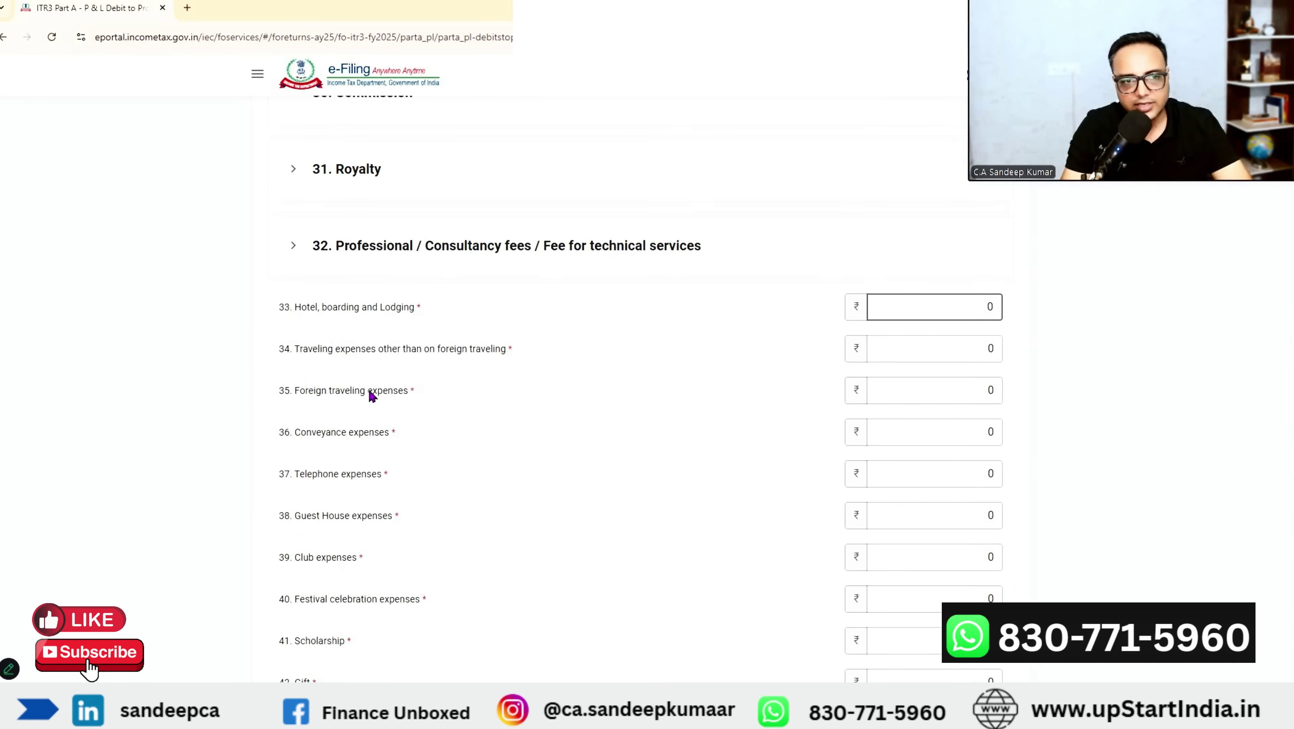
scroll(356, 543, down, 10)
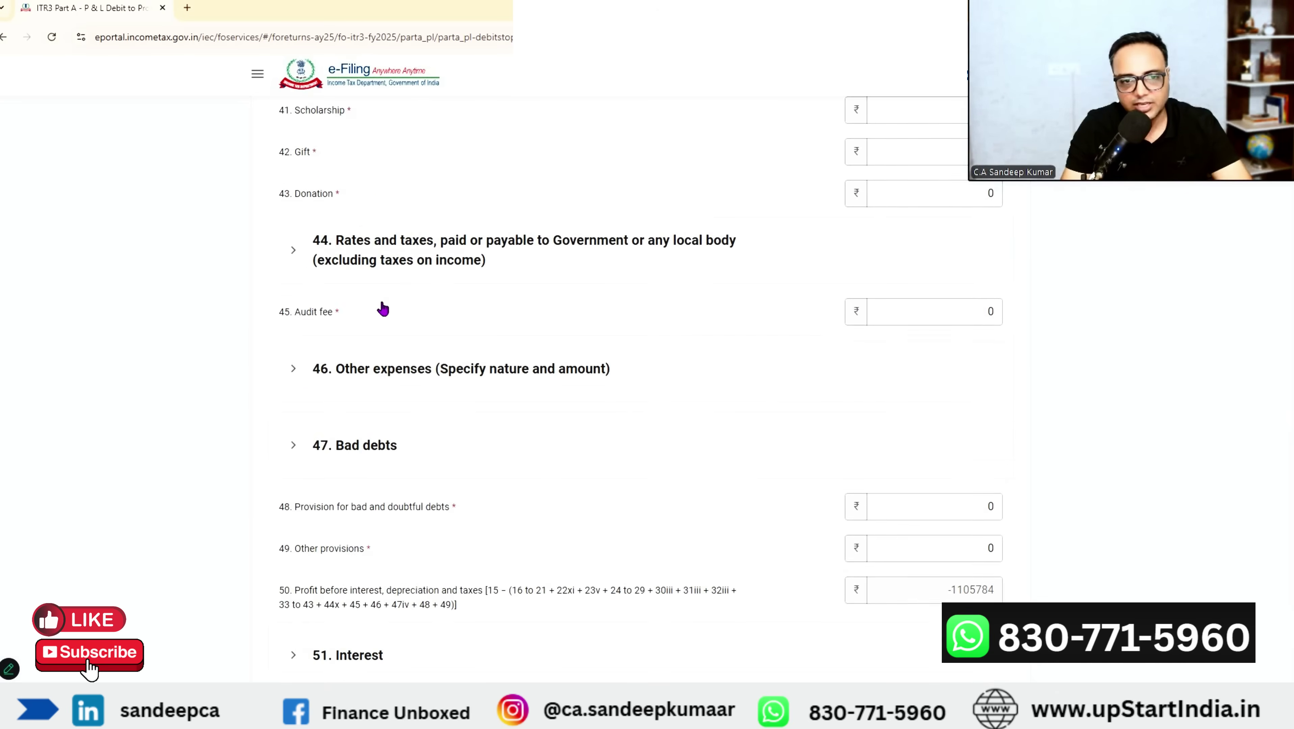
click(356, 228)
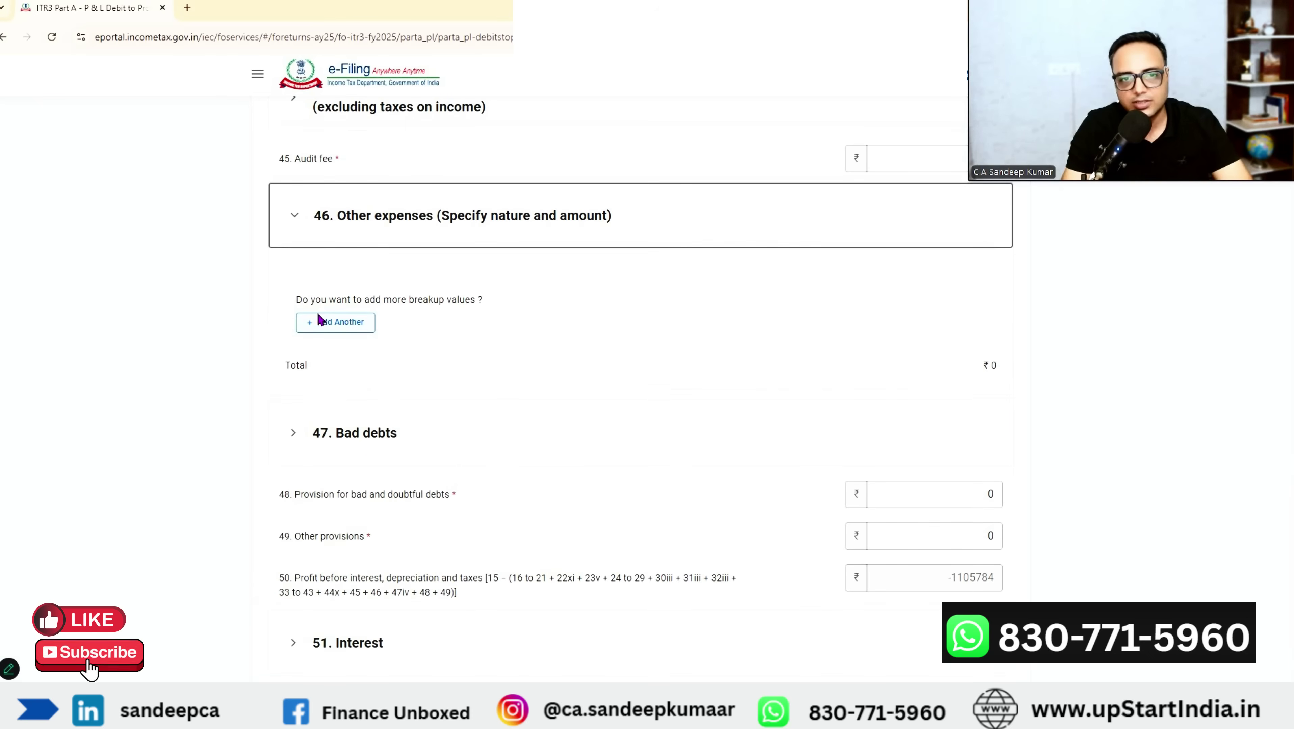
click(317, 319)
click(342, 472)
scroll(347, 434, down, 4)
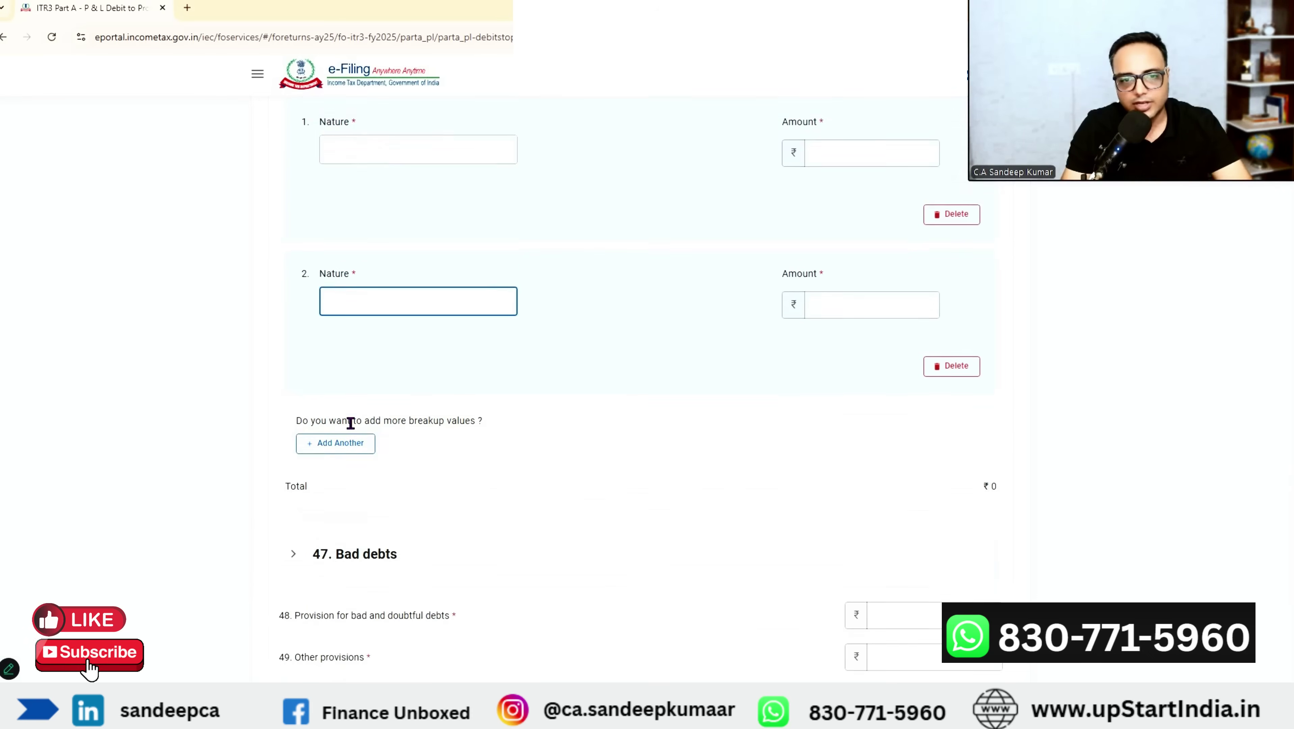
click(339, 421)
key(Return)
scroll(471, 468, down, 4)
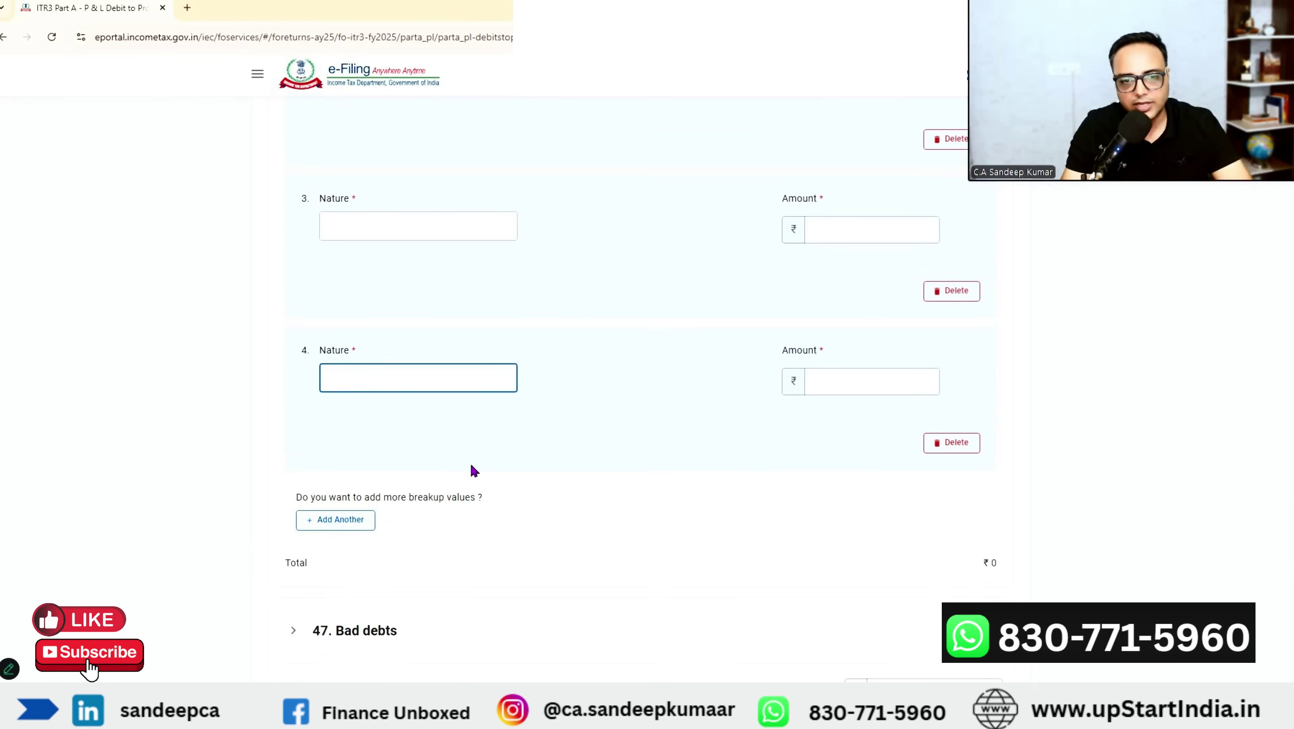
key(Return)
scroll(464, 452, up, 8)
Step: Consult the expense heads in the Financial Statements workbook and enter Brokerage with an amount of 317837 as the first other expense
click(390, 344)
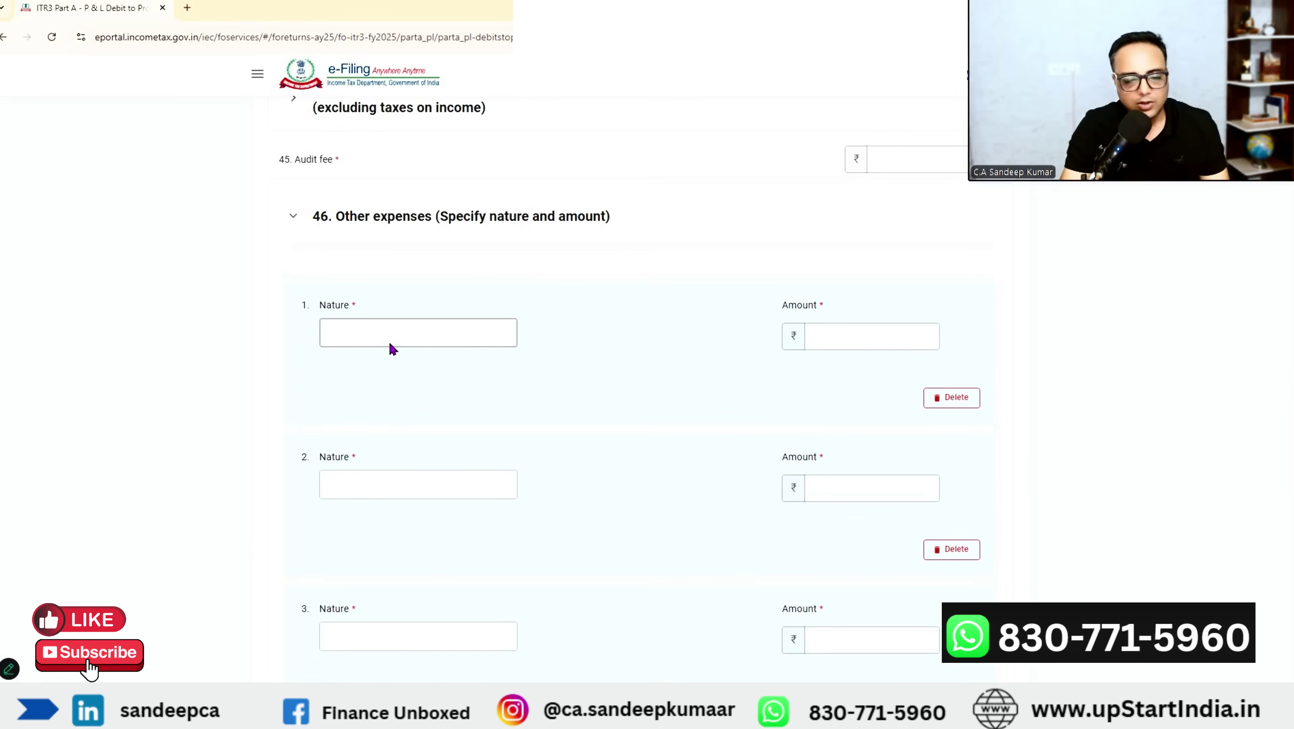
key(alt+Tab)
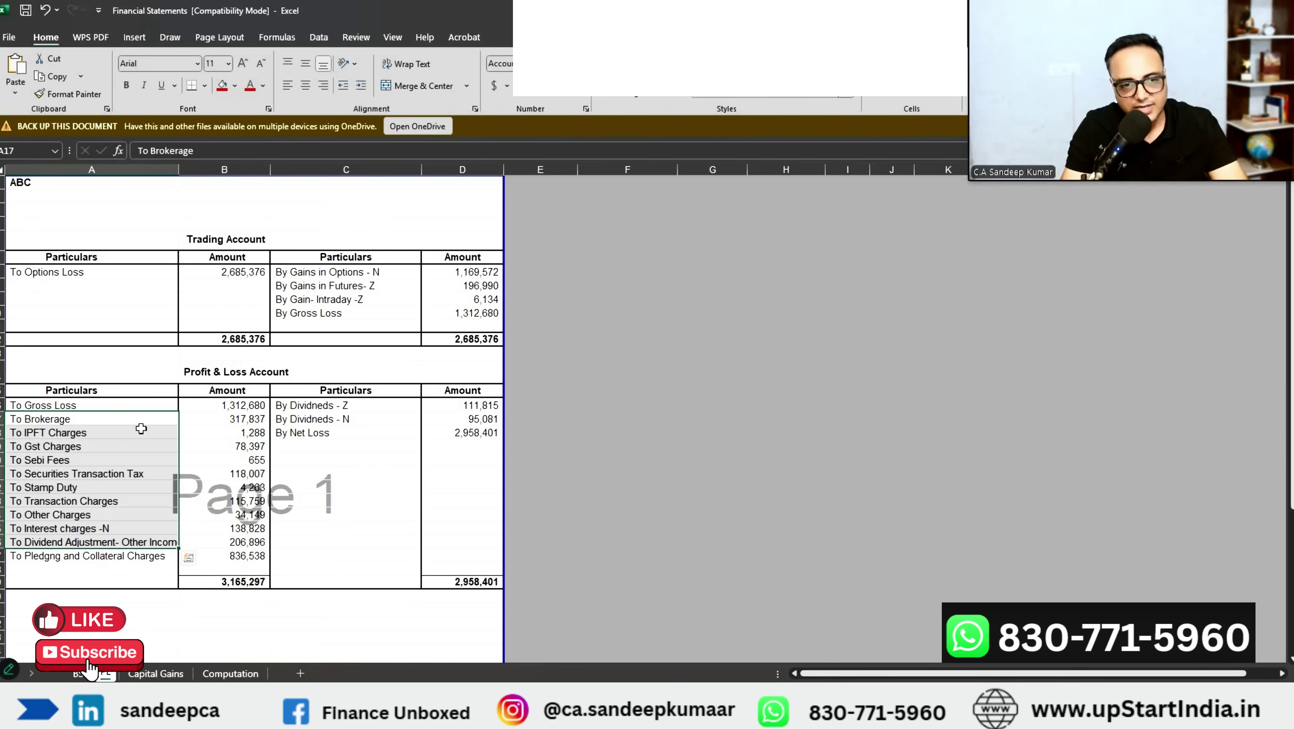
drag(159, 421, 169, 541)
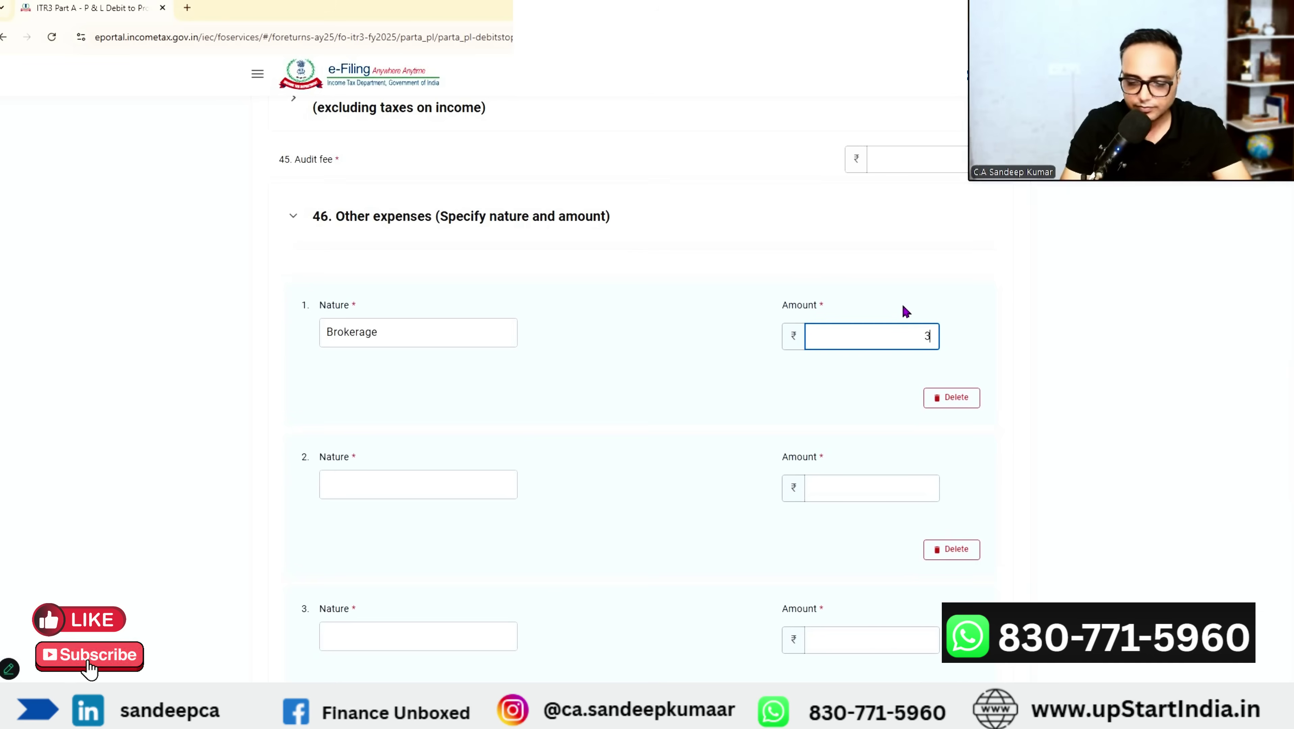
text(317837)
Step: Enter IPFT Charges with an amount of 1288 as the second other expense, without the leading "To" in its nature
text(To IPFT Charges)
key(Tab)
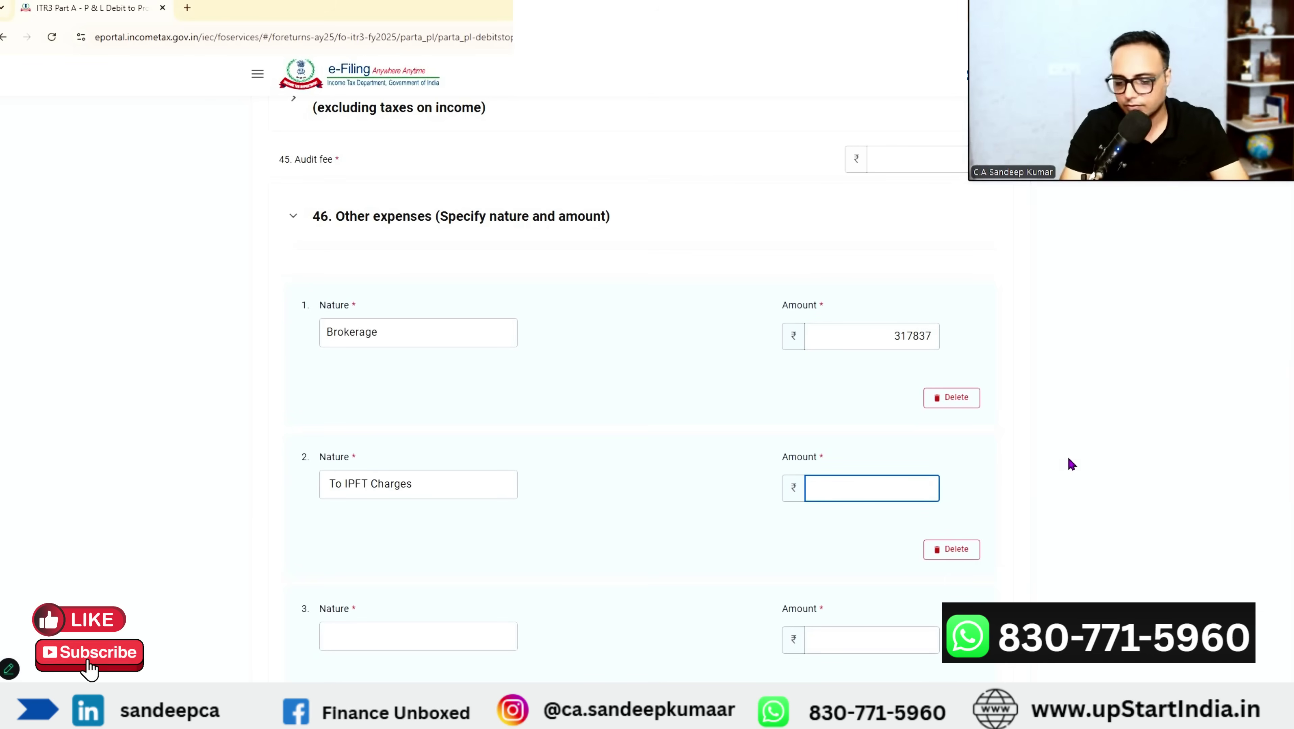
text(128)
key(shift+Tab)
key(Home)
key(Delete)
key(Delete)
key(Delete)
scroll(353, 498, down, 2)
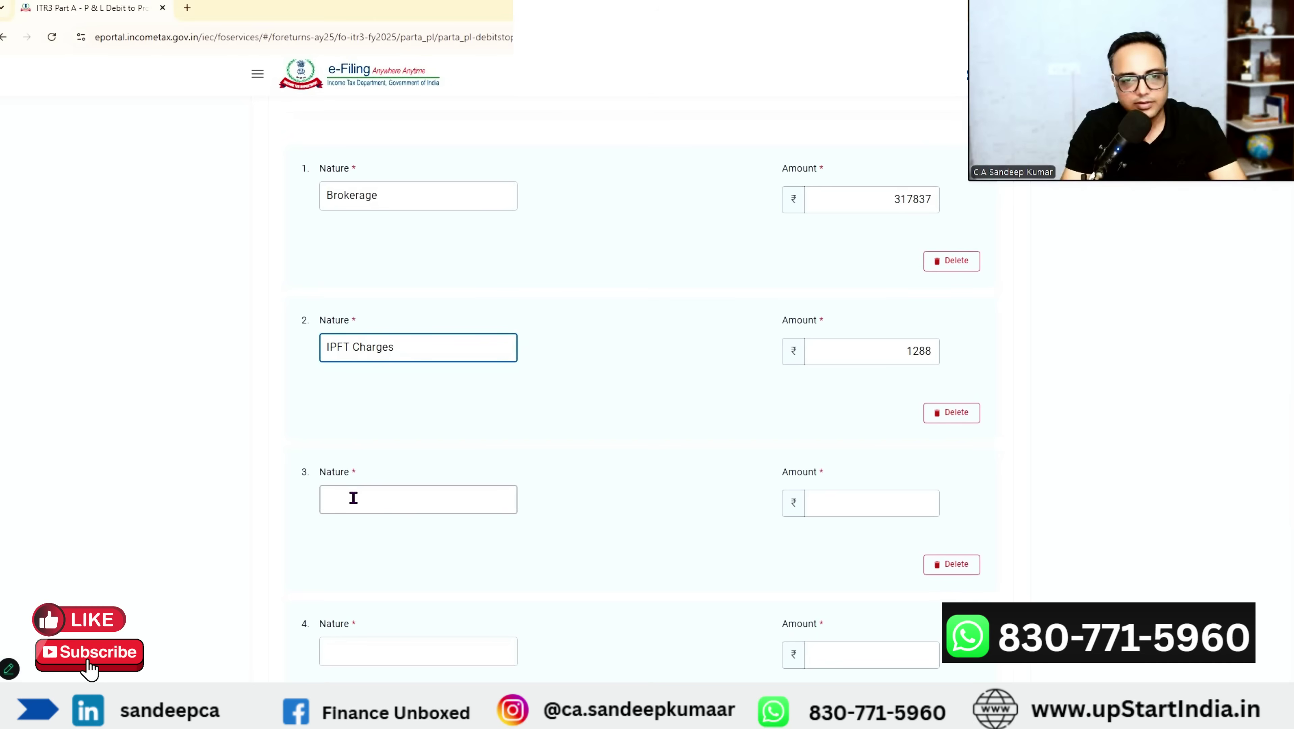
Step: Review the remaining items of the Debit to Profit and Loss Account and save it
scroll(398, 358, down, 1)
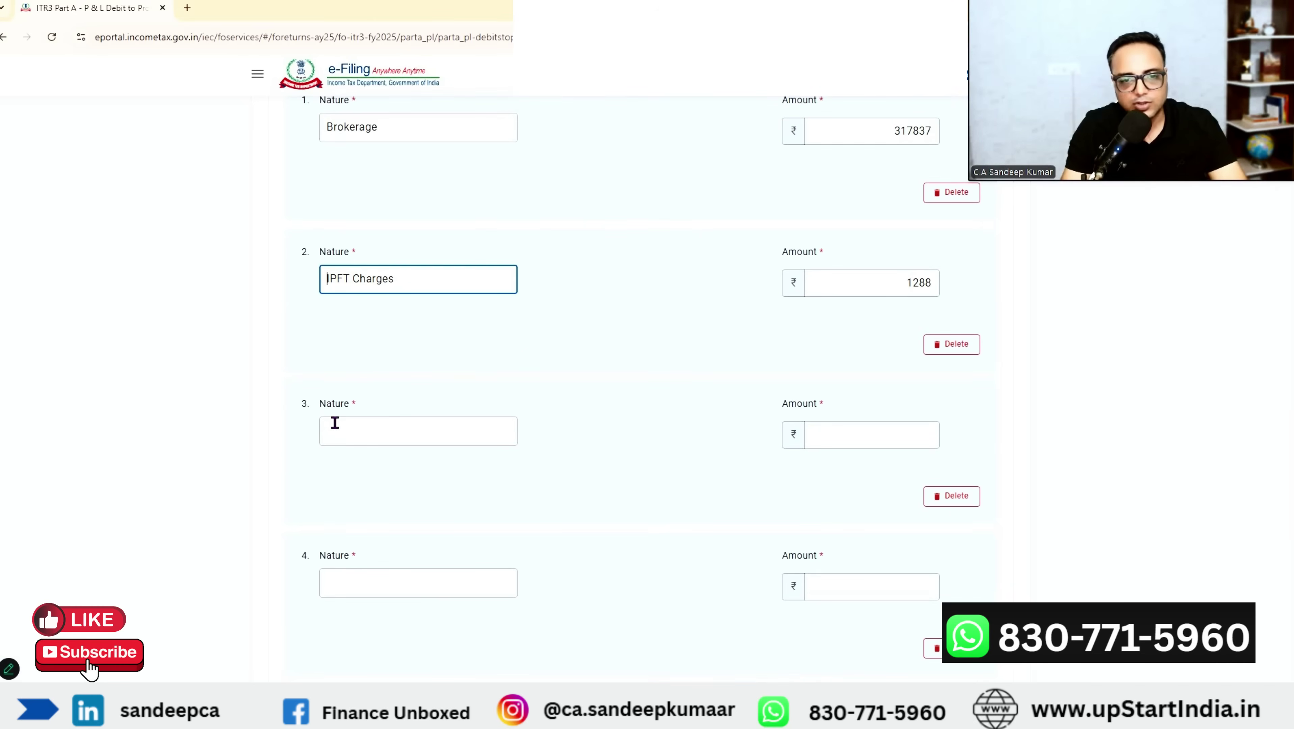
scroll(717, 338, down, 10)
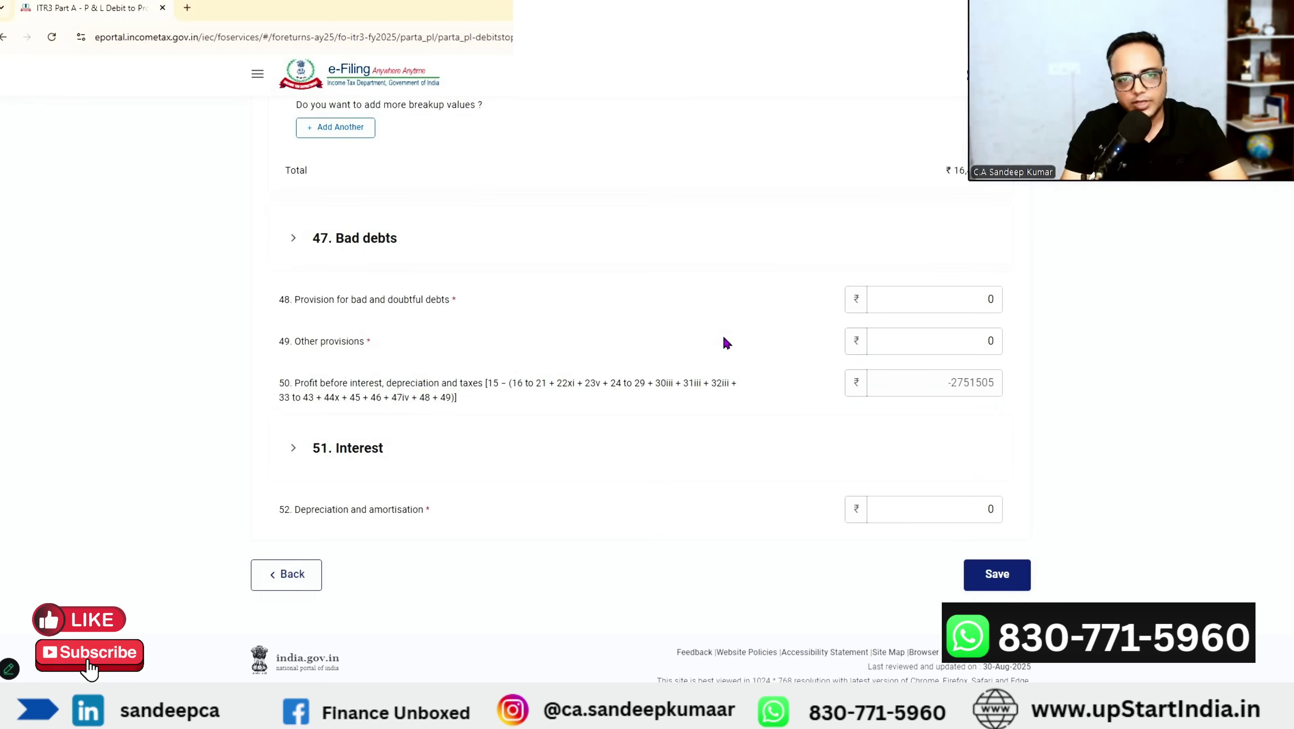
scroll(970, 536, down, 1)
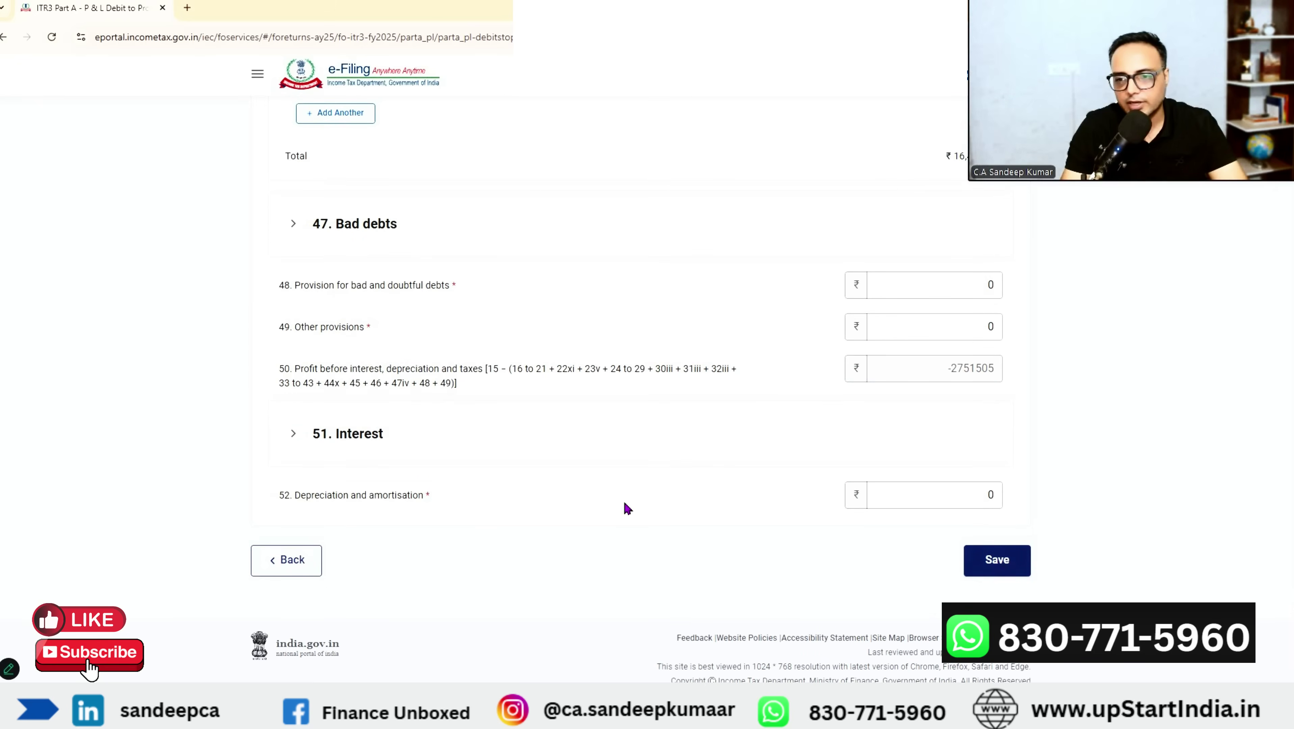
click(988, 566)
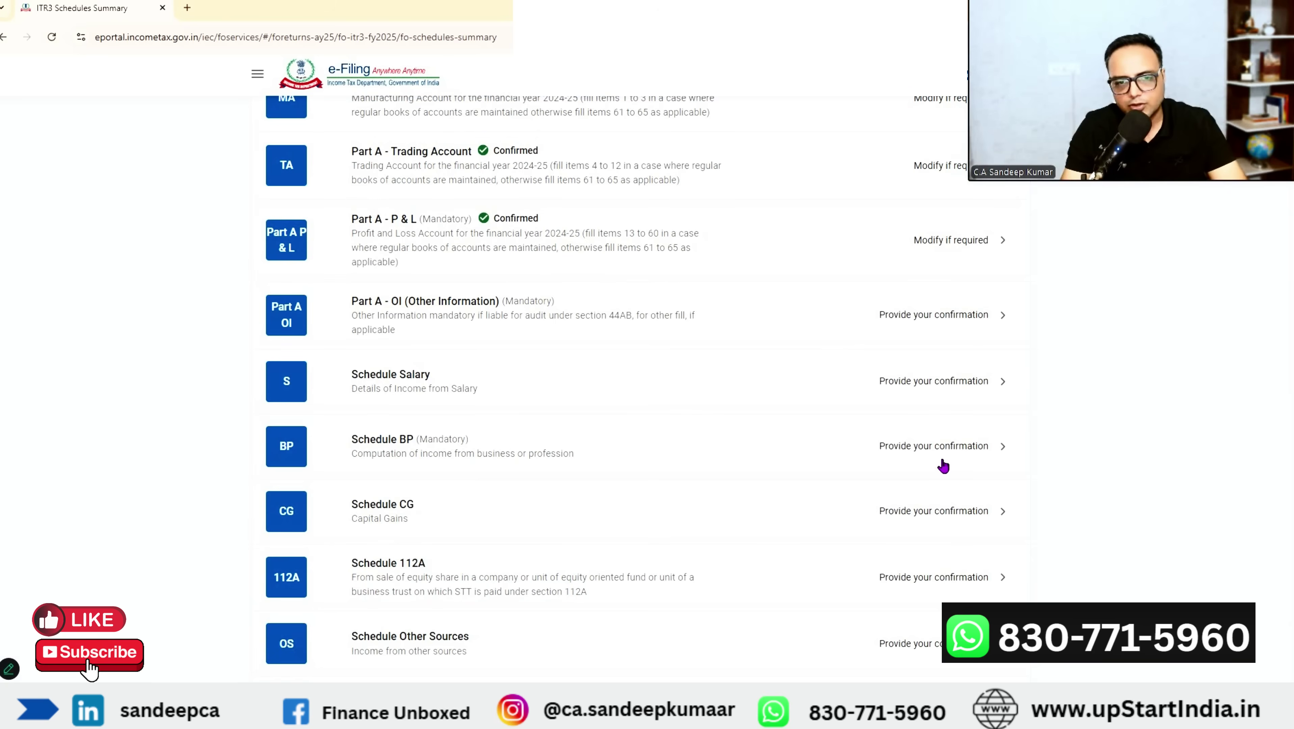
Step: Open Schedule BP and edit section A, income from business other than speculative and specified business, with item 3 expanded
click(462, 440)
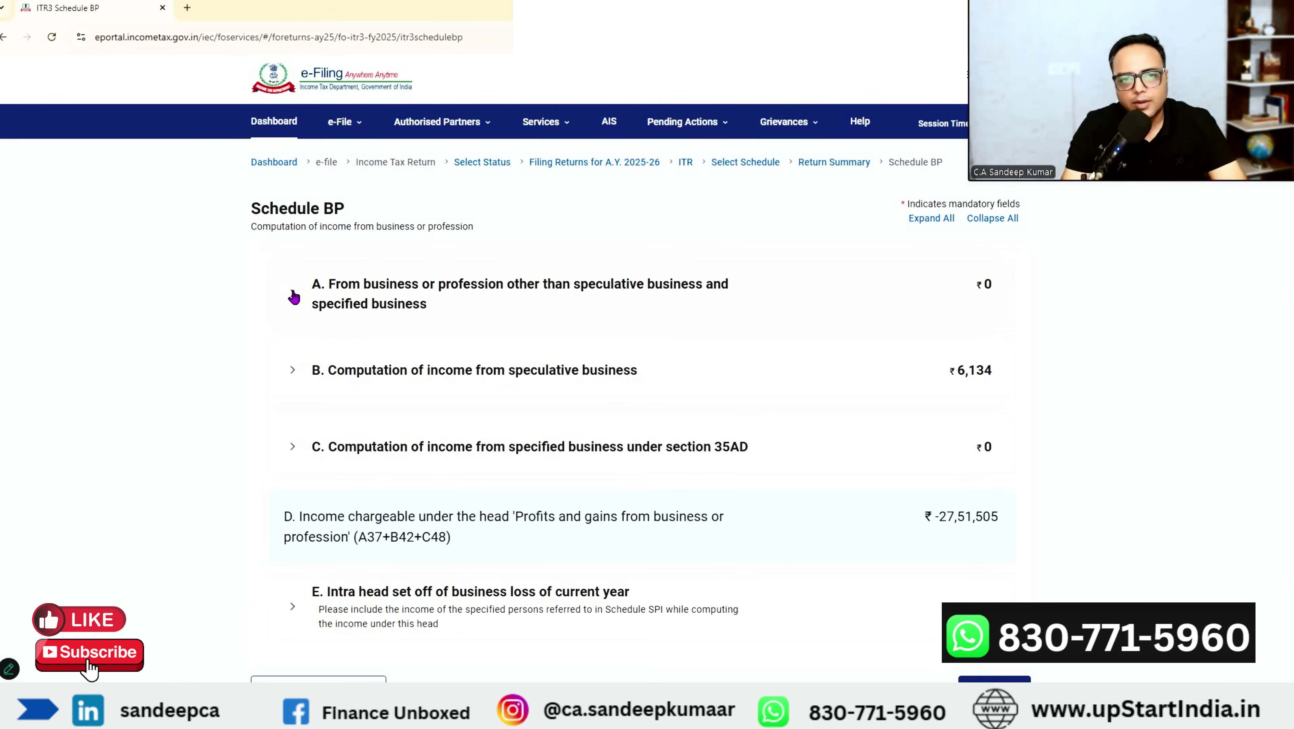
click(294, 297)
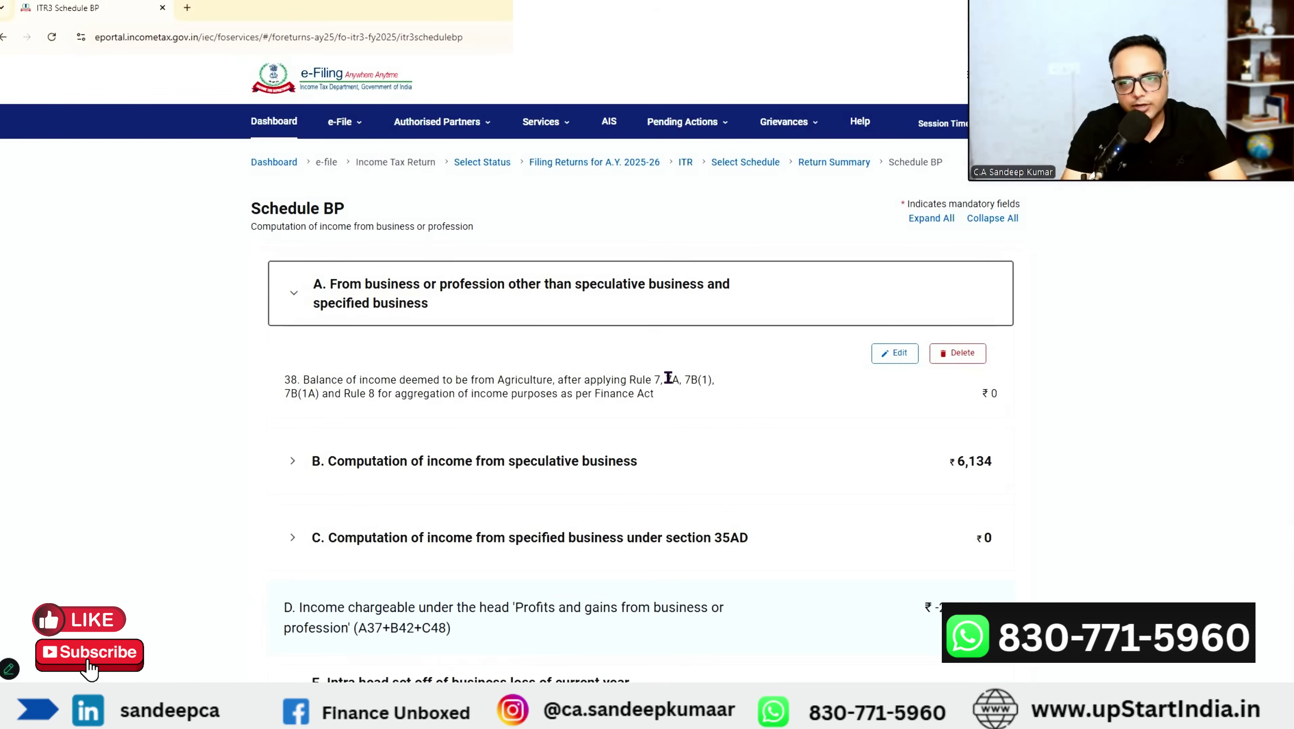
click(894, 353)
scroll(460, 316, down, 4)
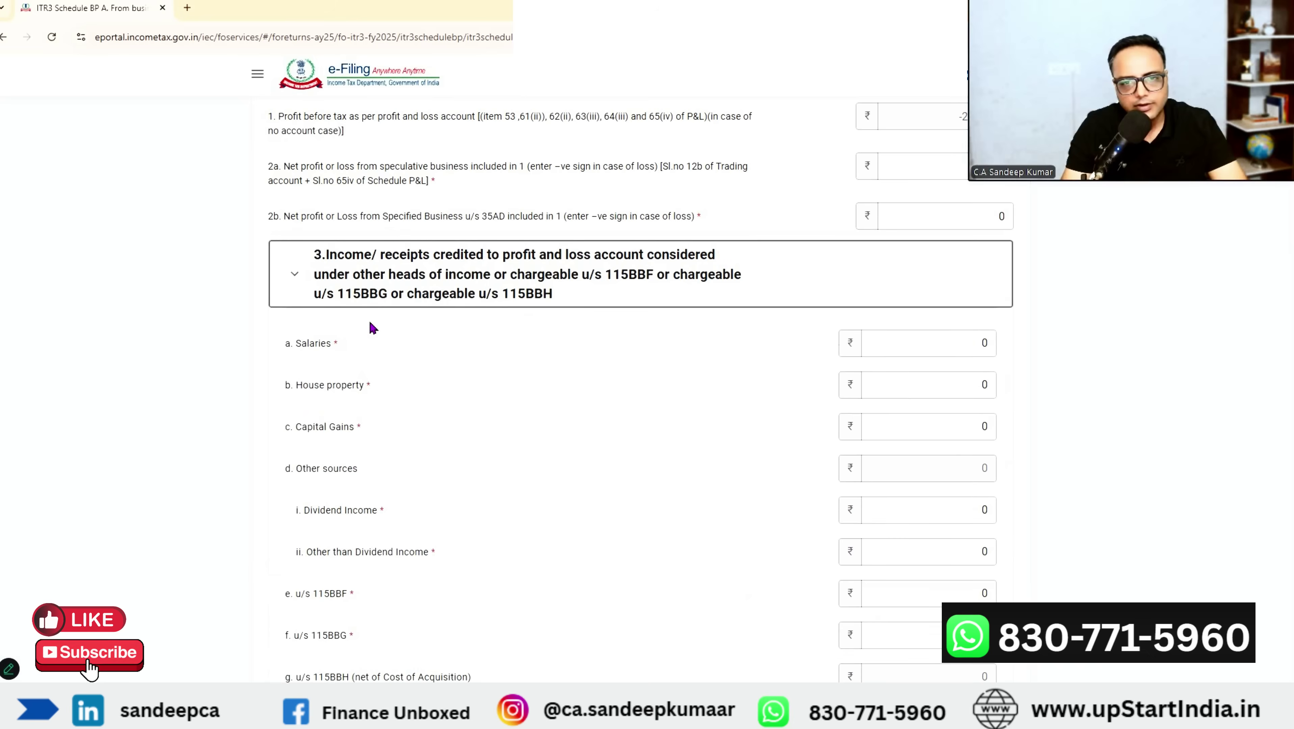
Step: Set Dividend Income under other sources in item 3 to 206896
scroll(372, 320, down, 1)
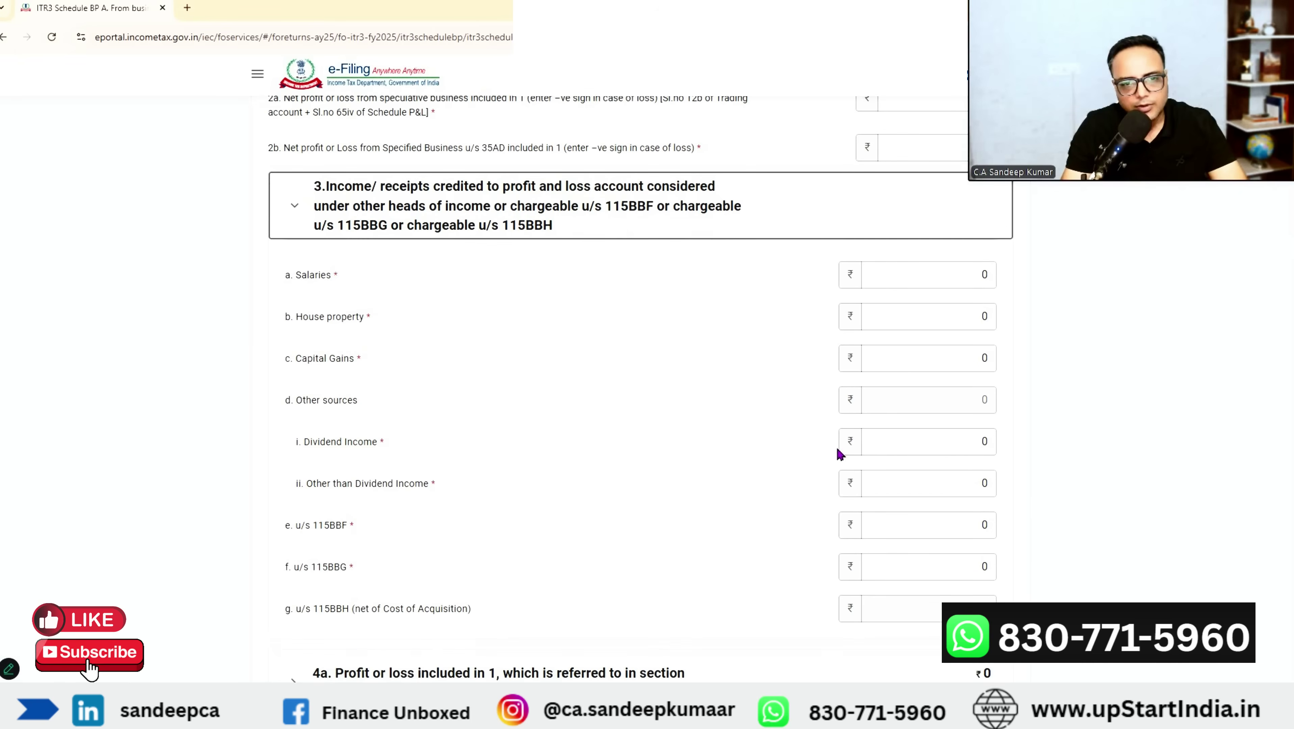
click(974, 445)
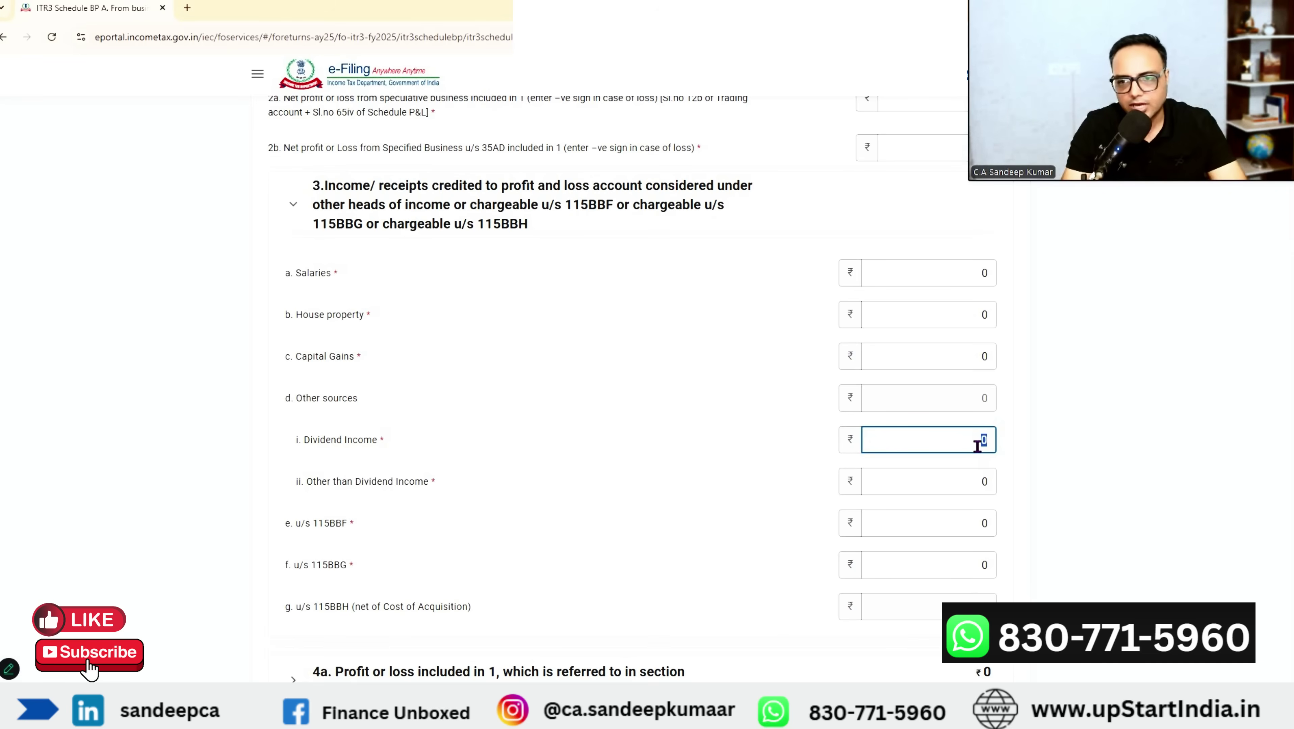
text(206536)
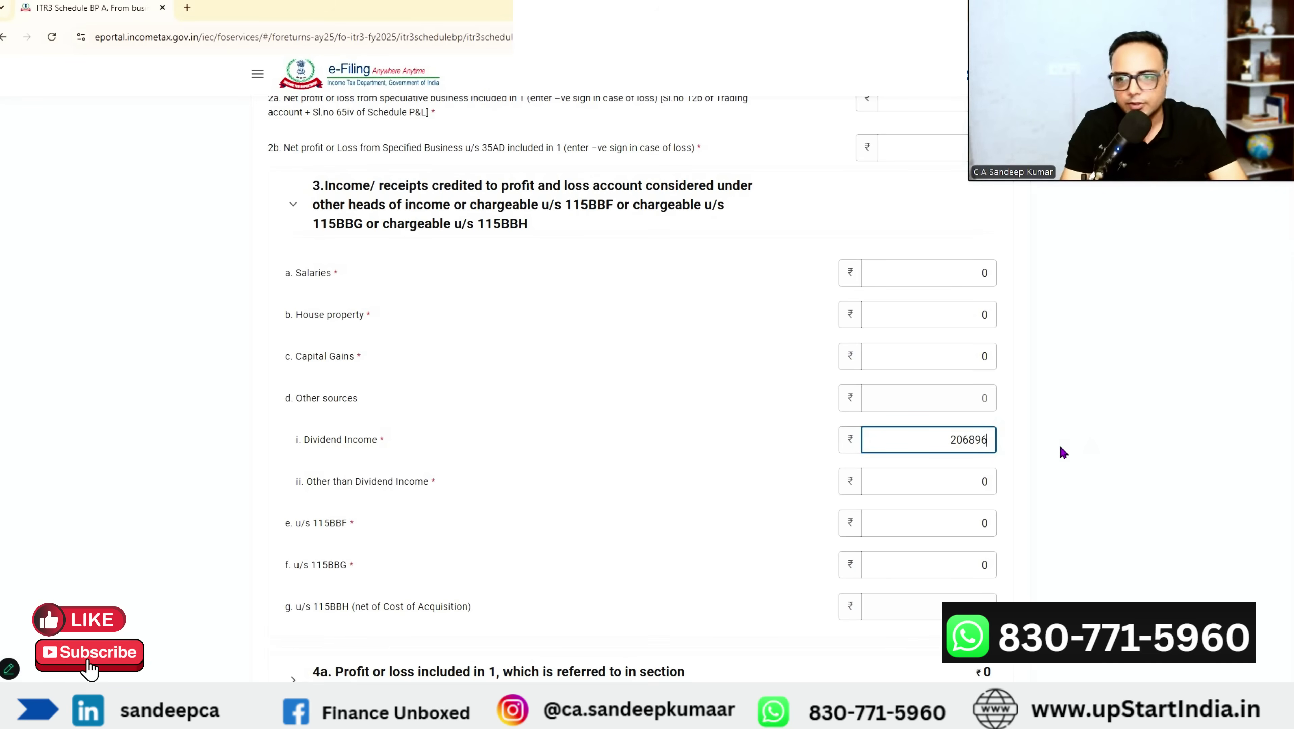
Step: Check the speculative business profit in item 2a, the balance in item 6 and the dividend income entry in section A
scroll(1060, 445, down, 10)
scroll(1061, 449, down, 8)
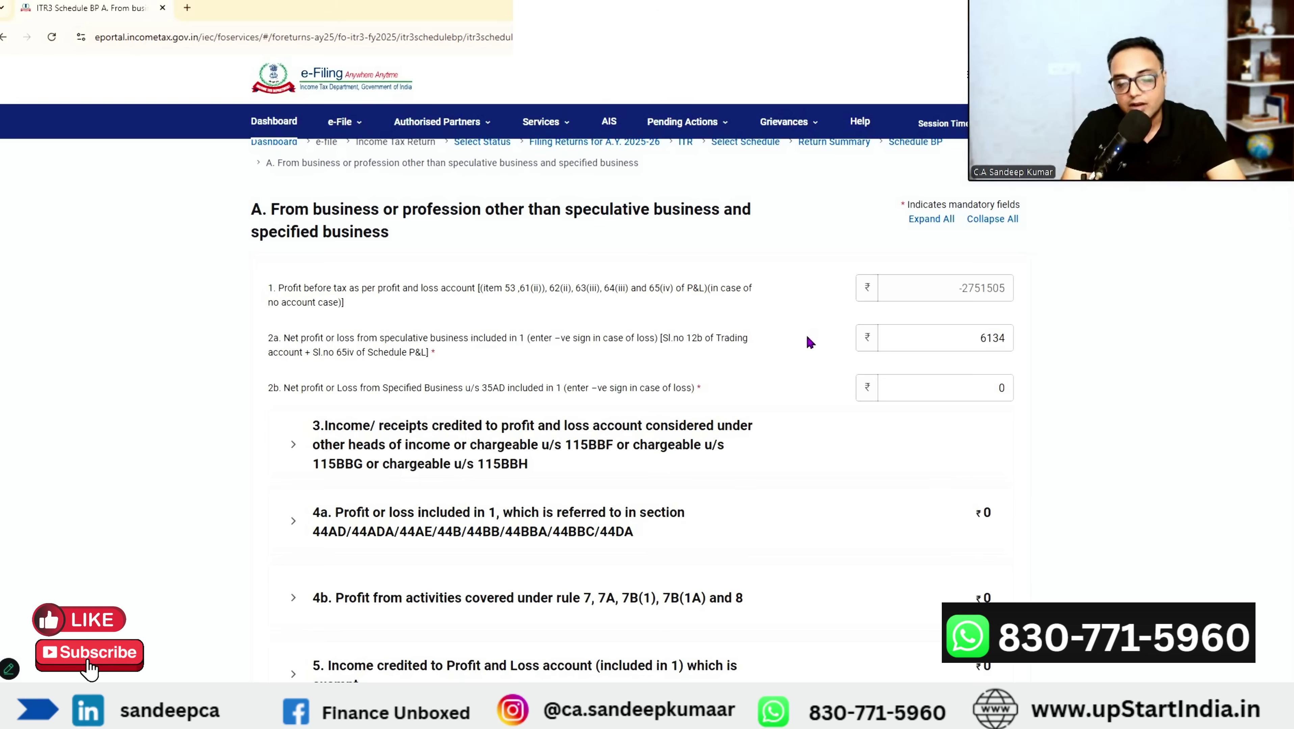
click(976, 340)
key(ctrl+a)
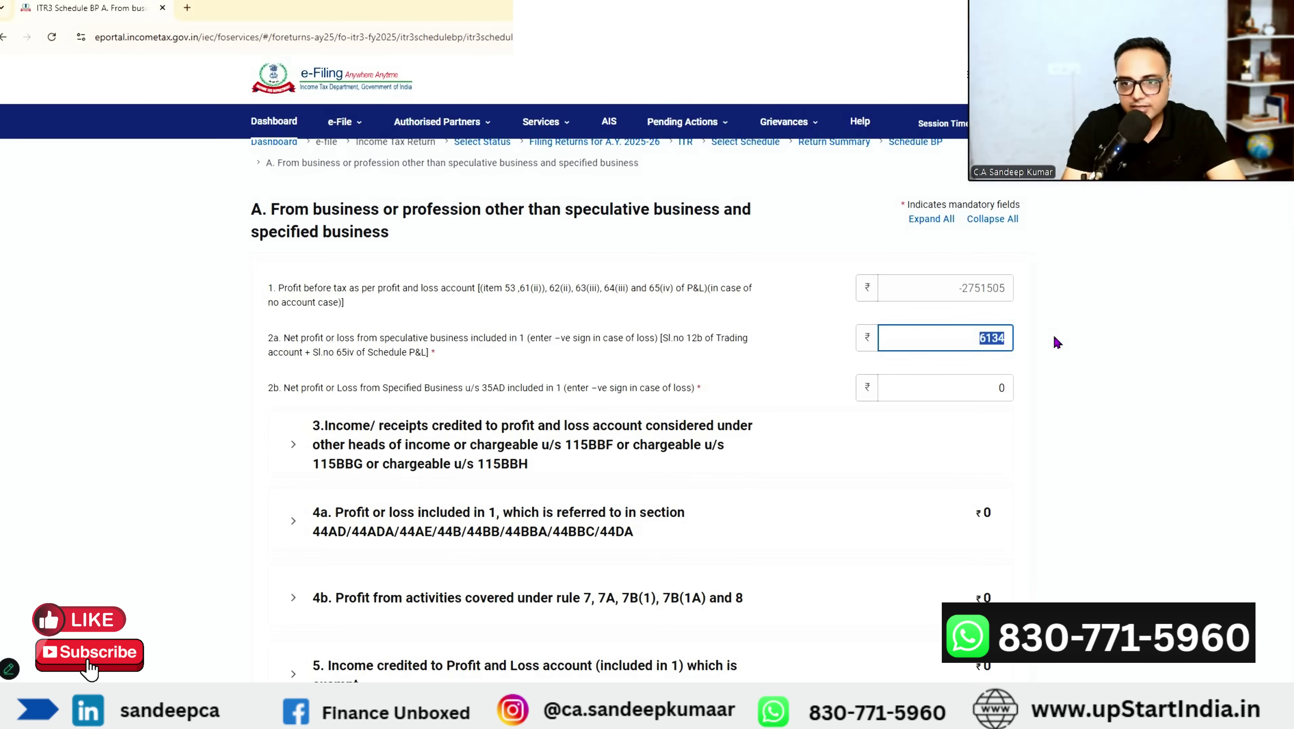
scroll(1020, 404, down, 12)
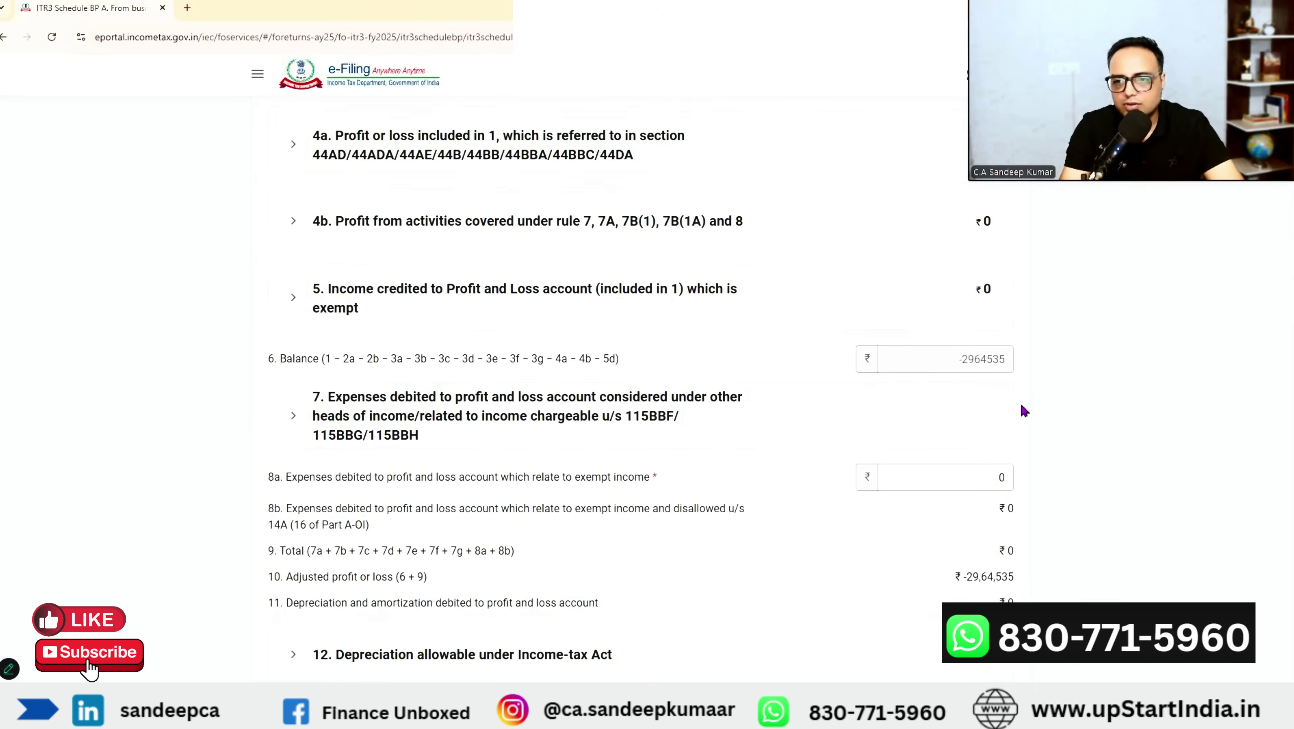
scroll(765, 480, up, 10)
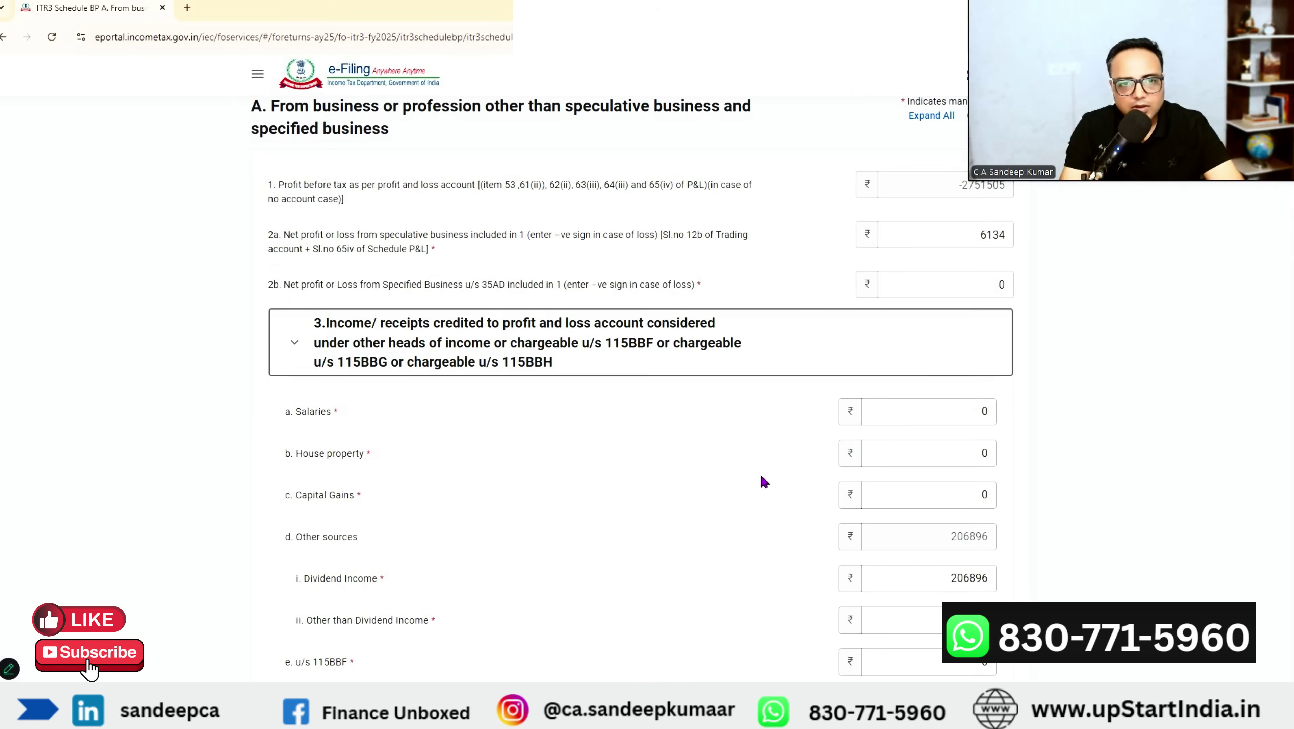
scroll(968, 309, down, 5)
click(902, 304)
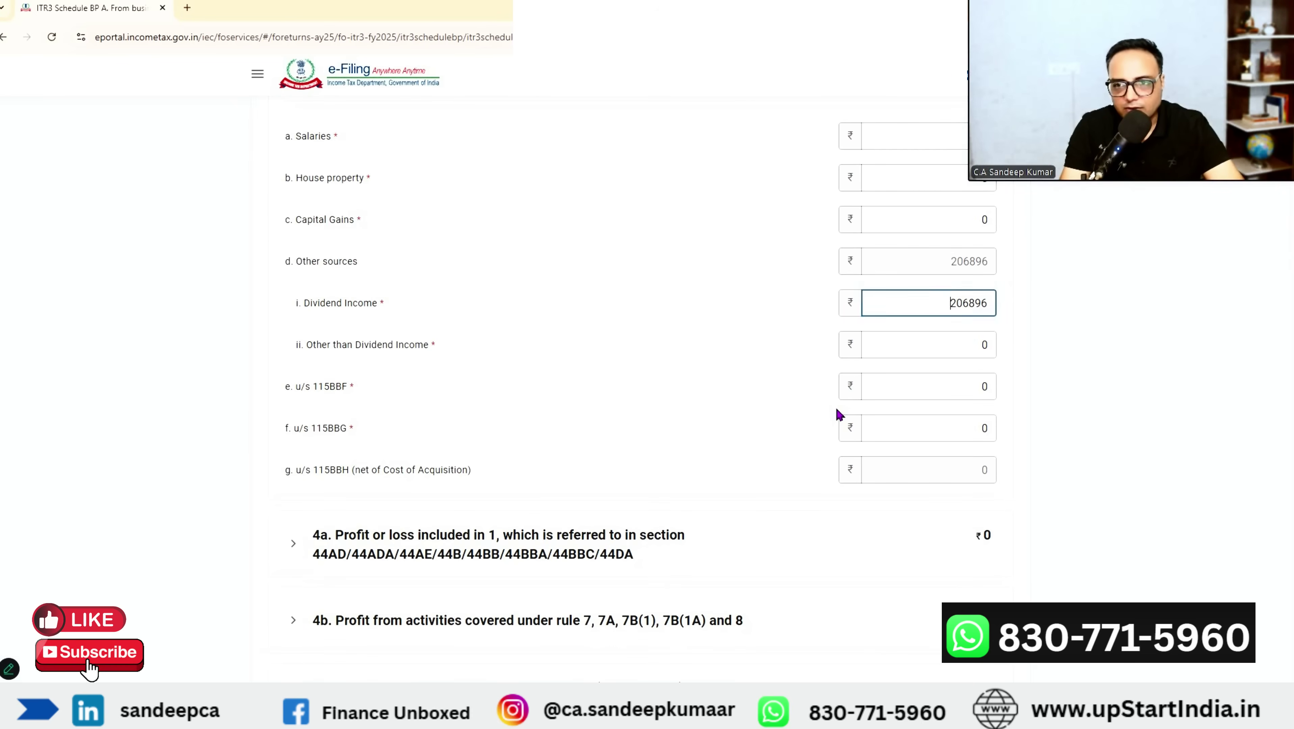
Step: Save section A of Schedule BP
scroll(837, 413, down, 20)
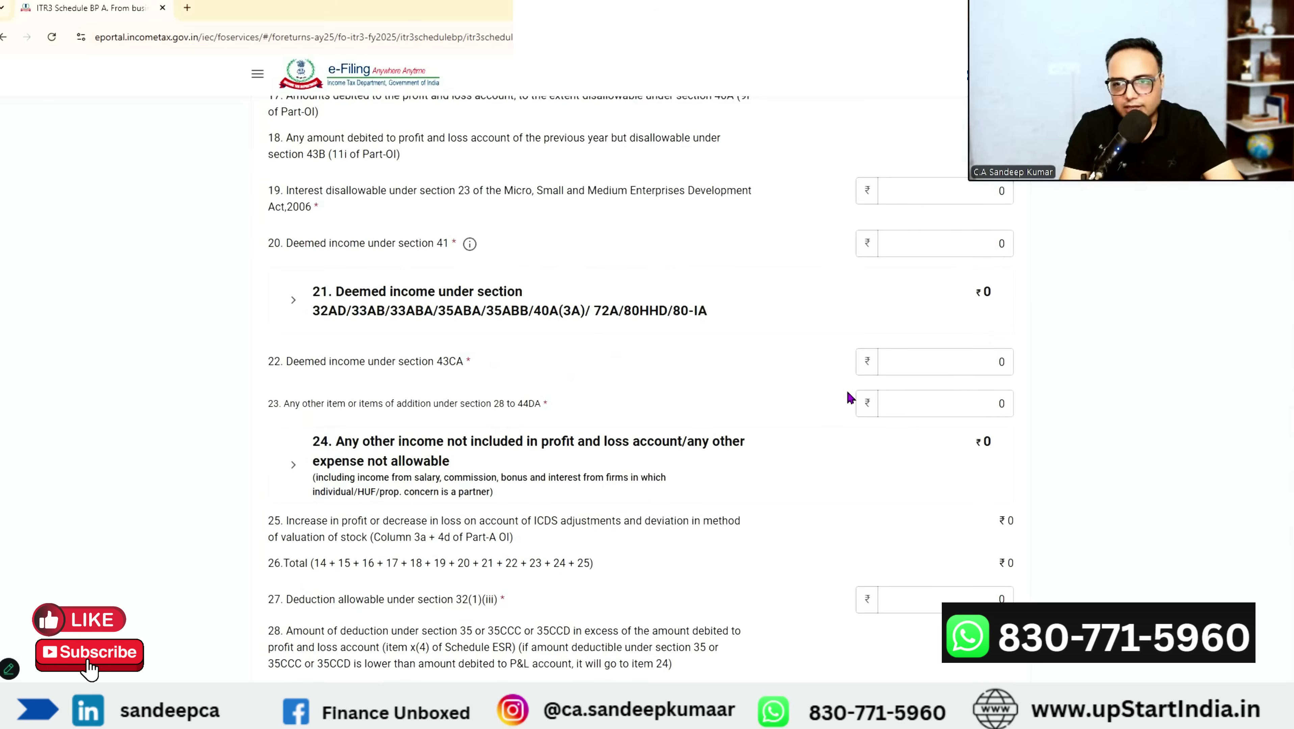
scroll(937, 518, down, 5)
click(998, 564)
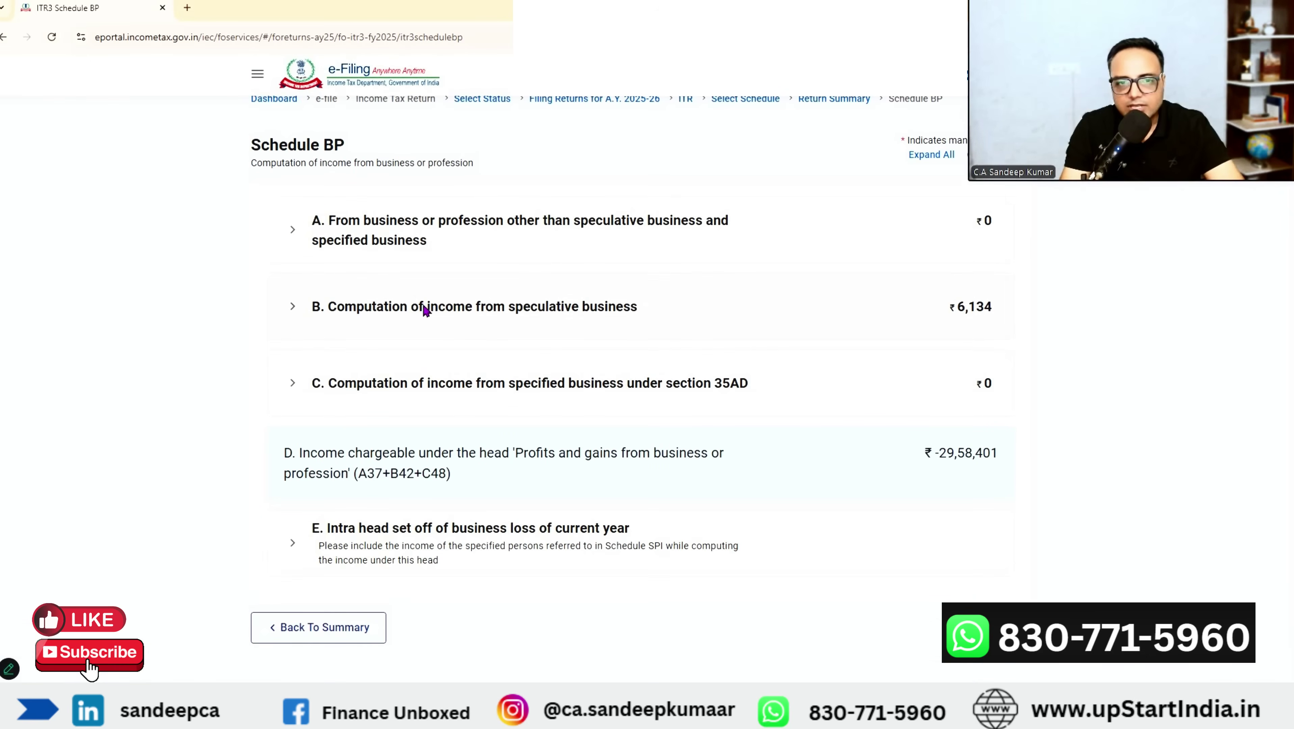
Step: Expand section B, Computation of income from speculative business, and check the net profit or loss in item 39
click(405, 311)
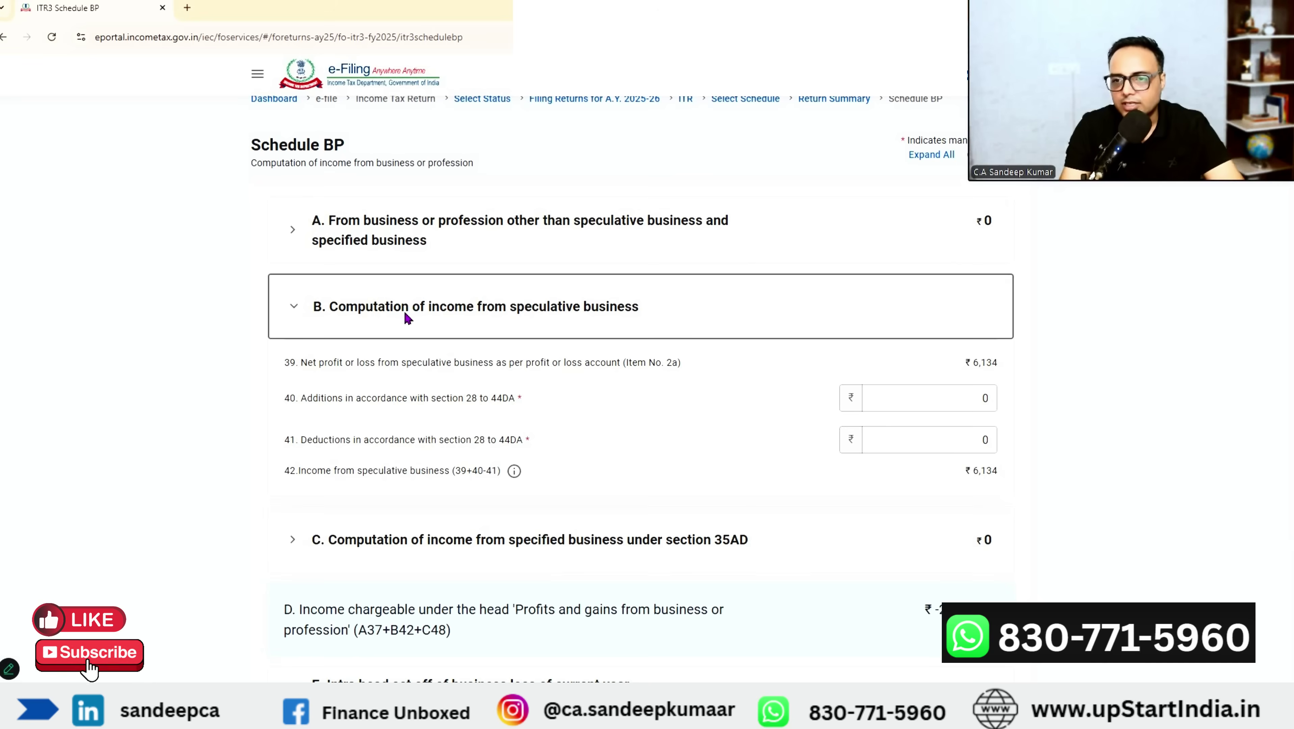
drag(962, 361, 1025, 365)
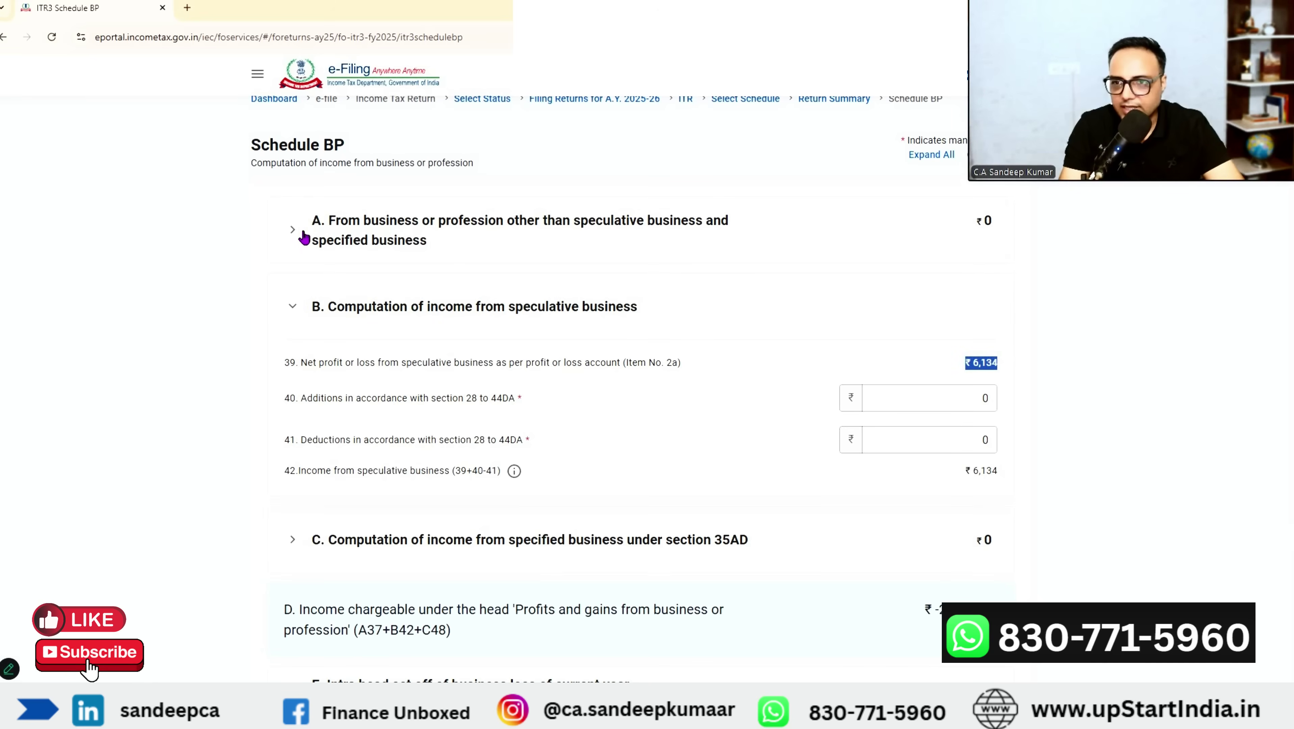
click(292, 231)
click(292, 231)
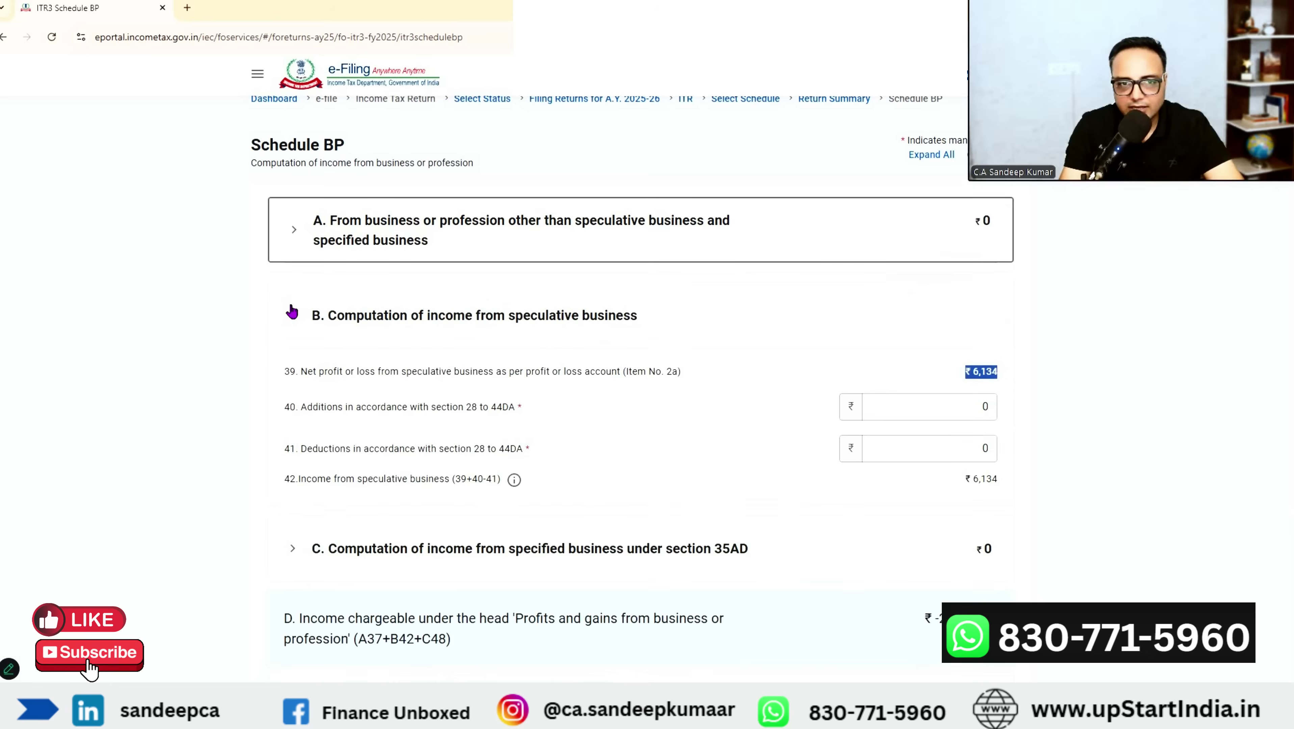
click(291, 312)
click(292, 310)
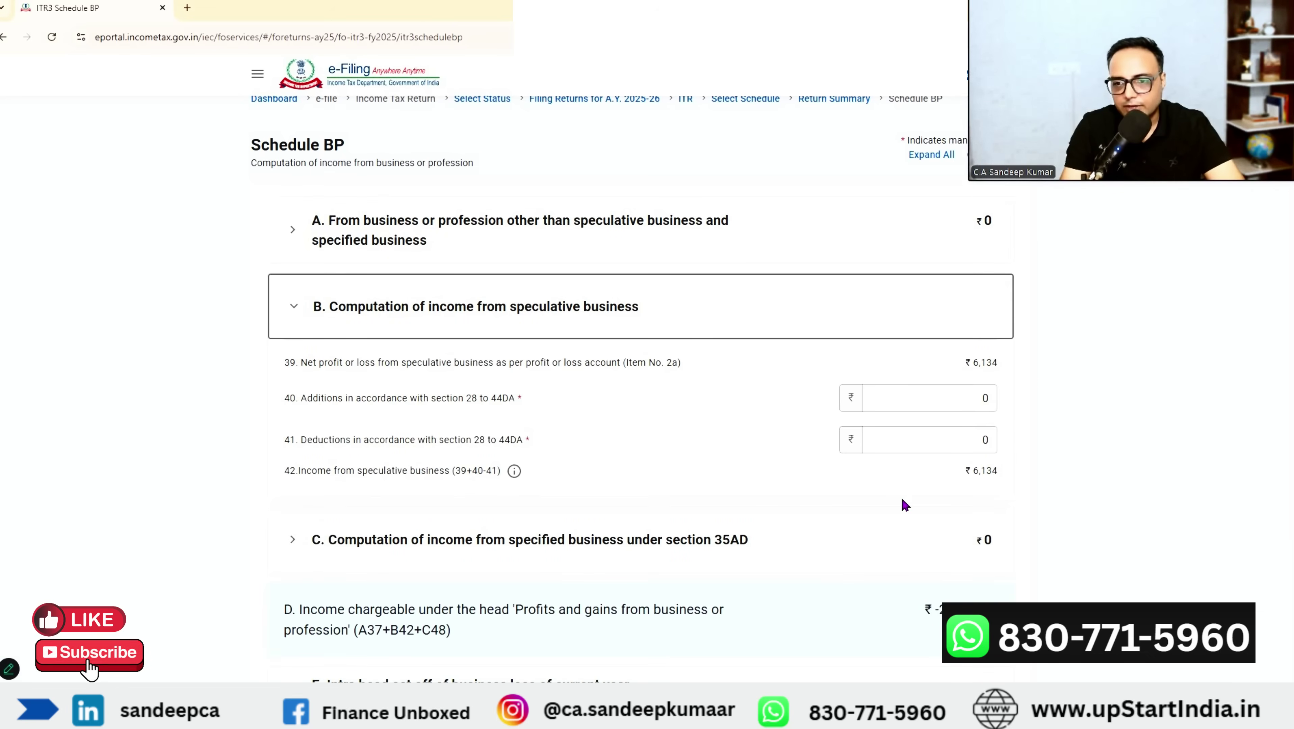
Step: Compare the income chargeable in item D of Schedule BP with the Net Loss amount in the Financial Statements workbook
scroll(905, 500, down, 4)
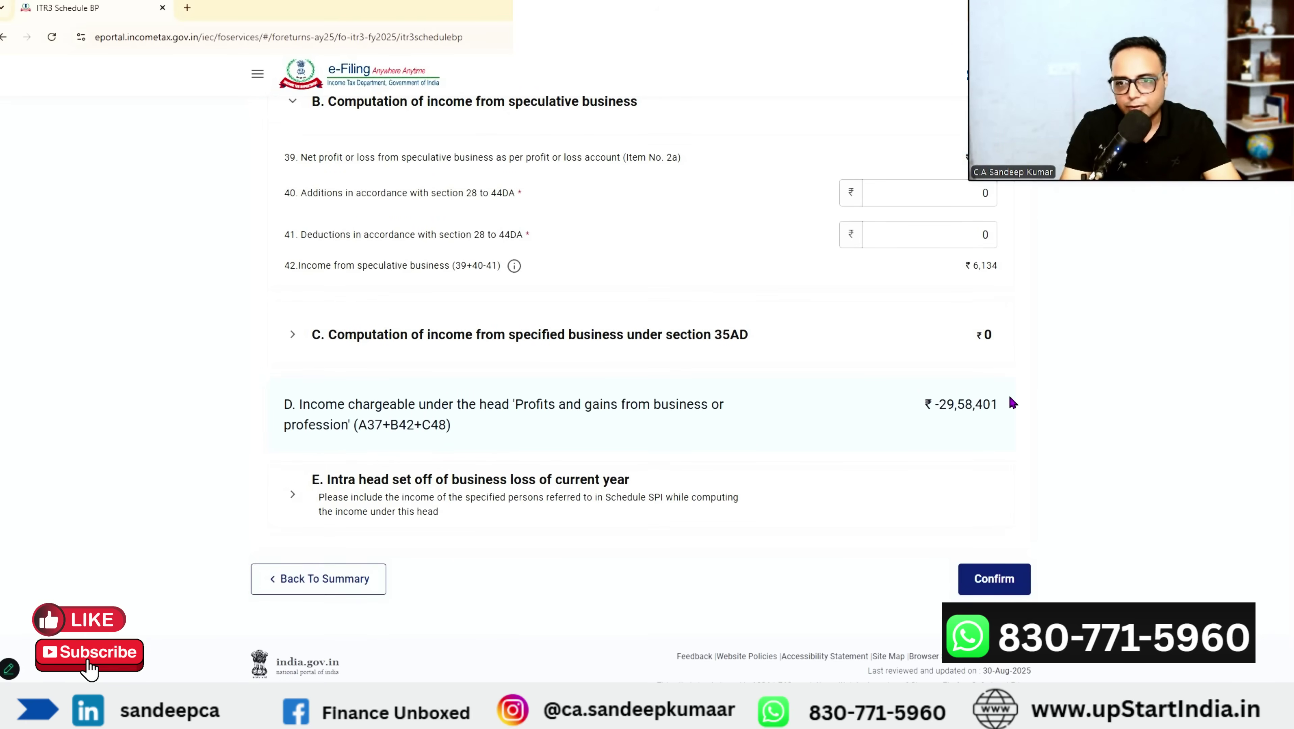
drag(925, 405, 996, 424)
click(996, 424)
key(alt+Tab)
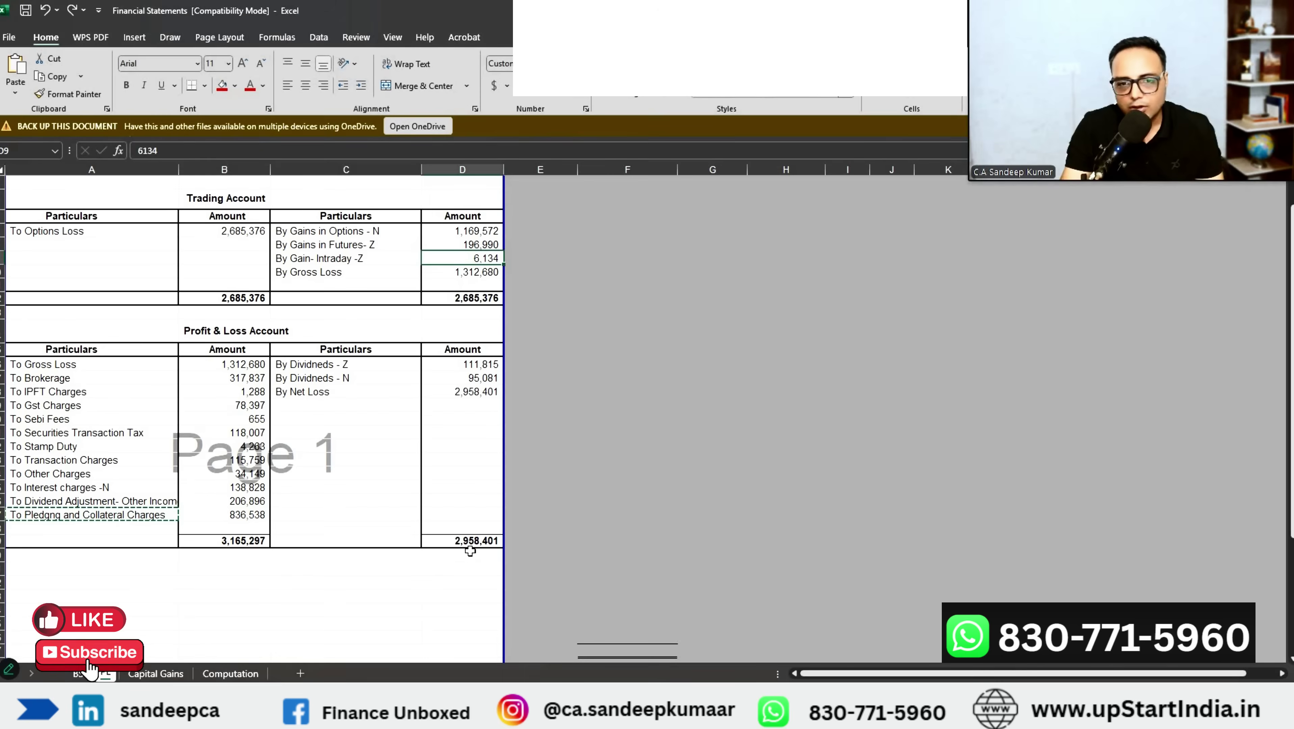
click(479, 392)
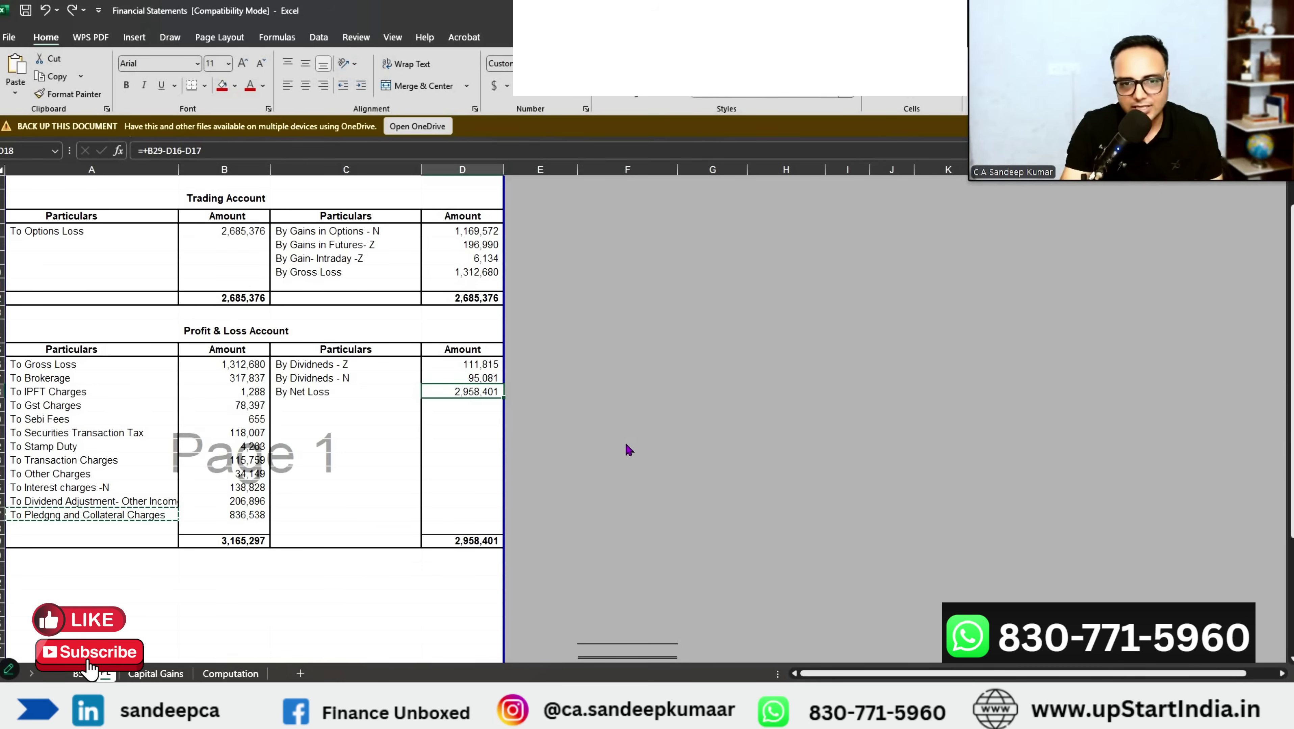
Step: Switch back to the e-Filing portal, review the Schedule BP sections and confirm the schedule
key(alt+Tab)
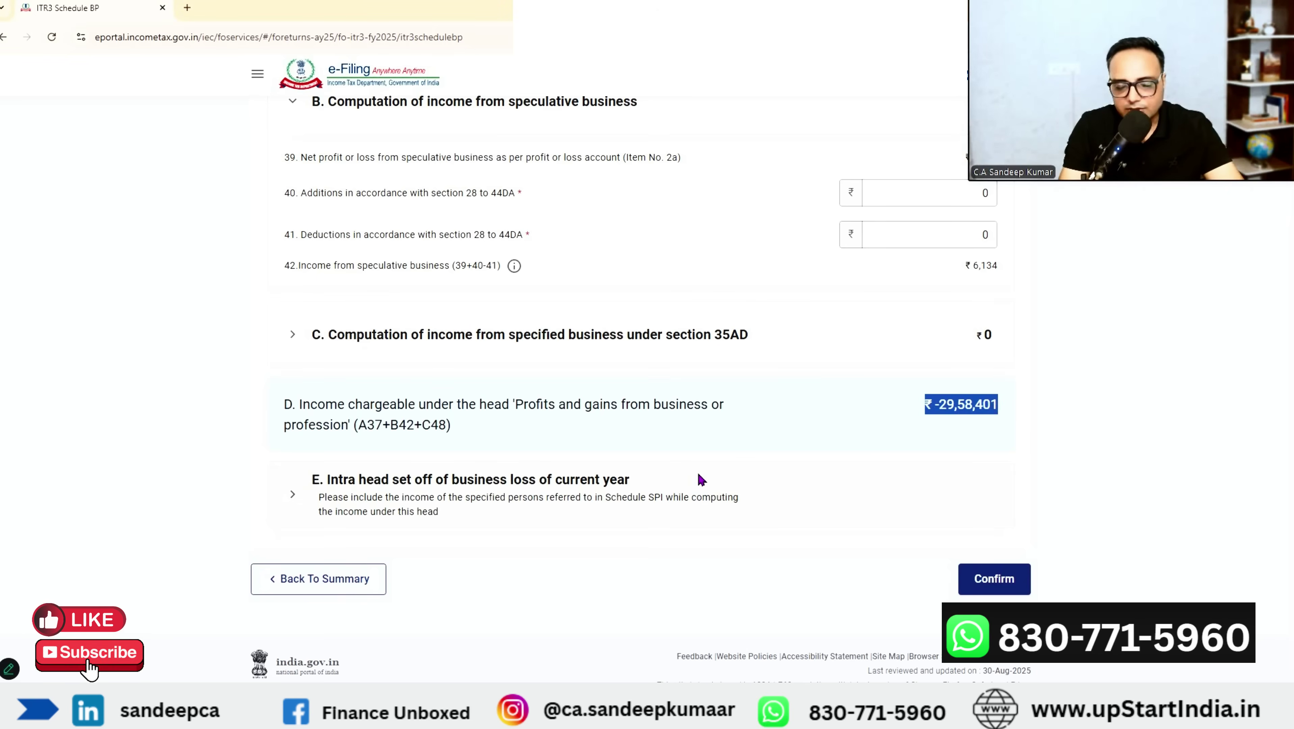
scroll(796, 345, up, 5)
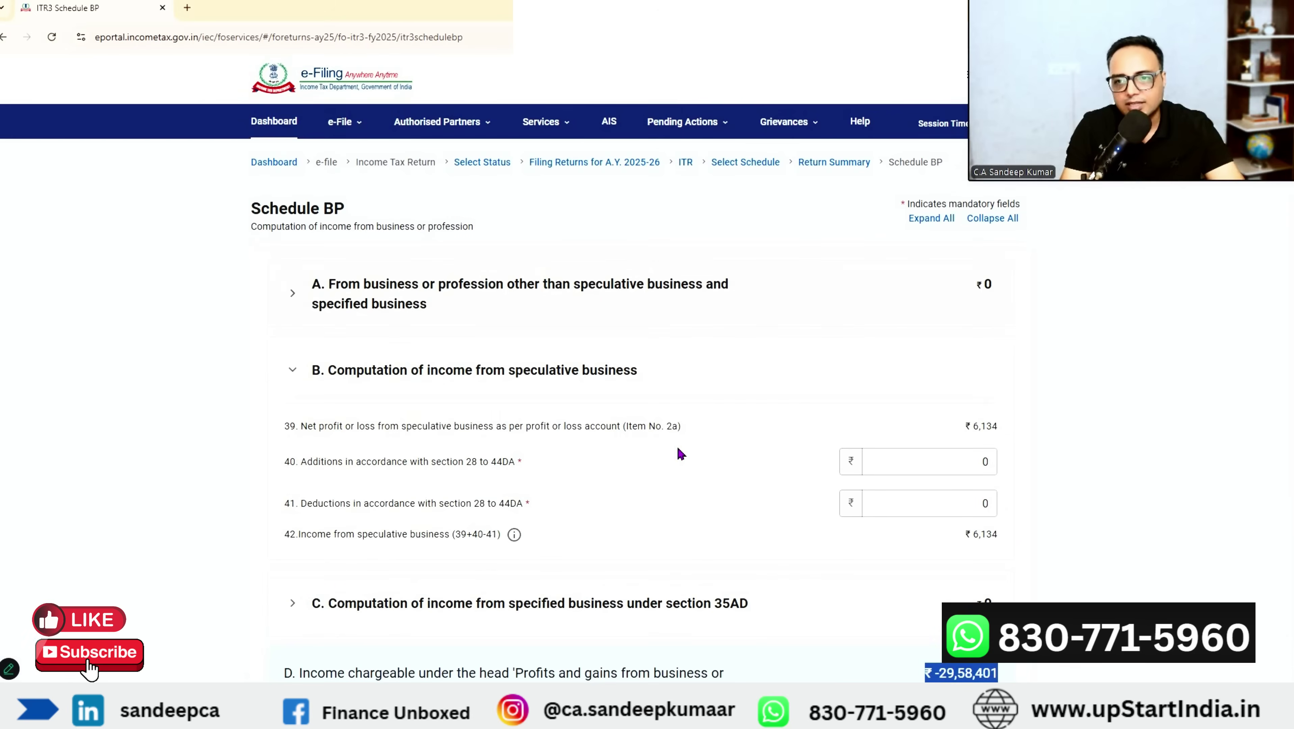
scroll(882, 514, down, 5)
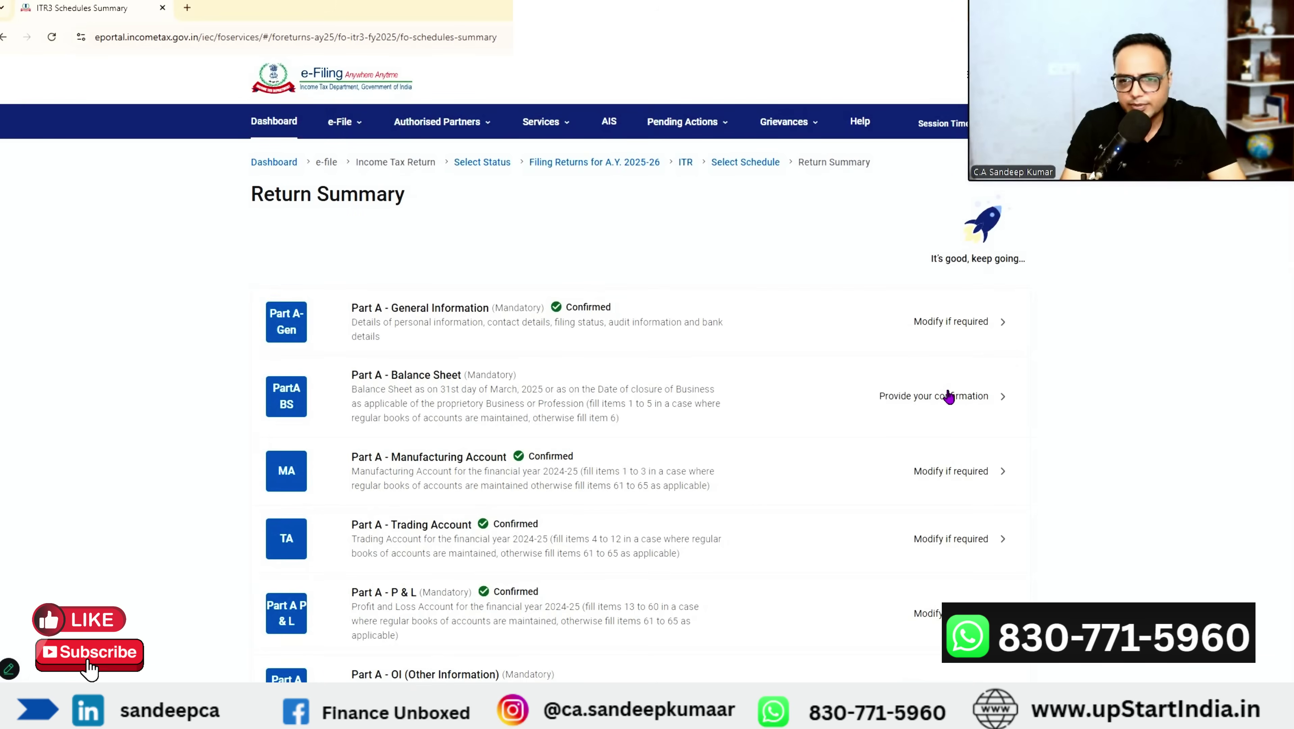
Step: In Part A - Balance Sheet, enter 63480122 as the proprietor's capital under Sources of Funds and save the section
click(469, 406)
click(350, 333)
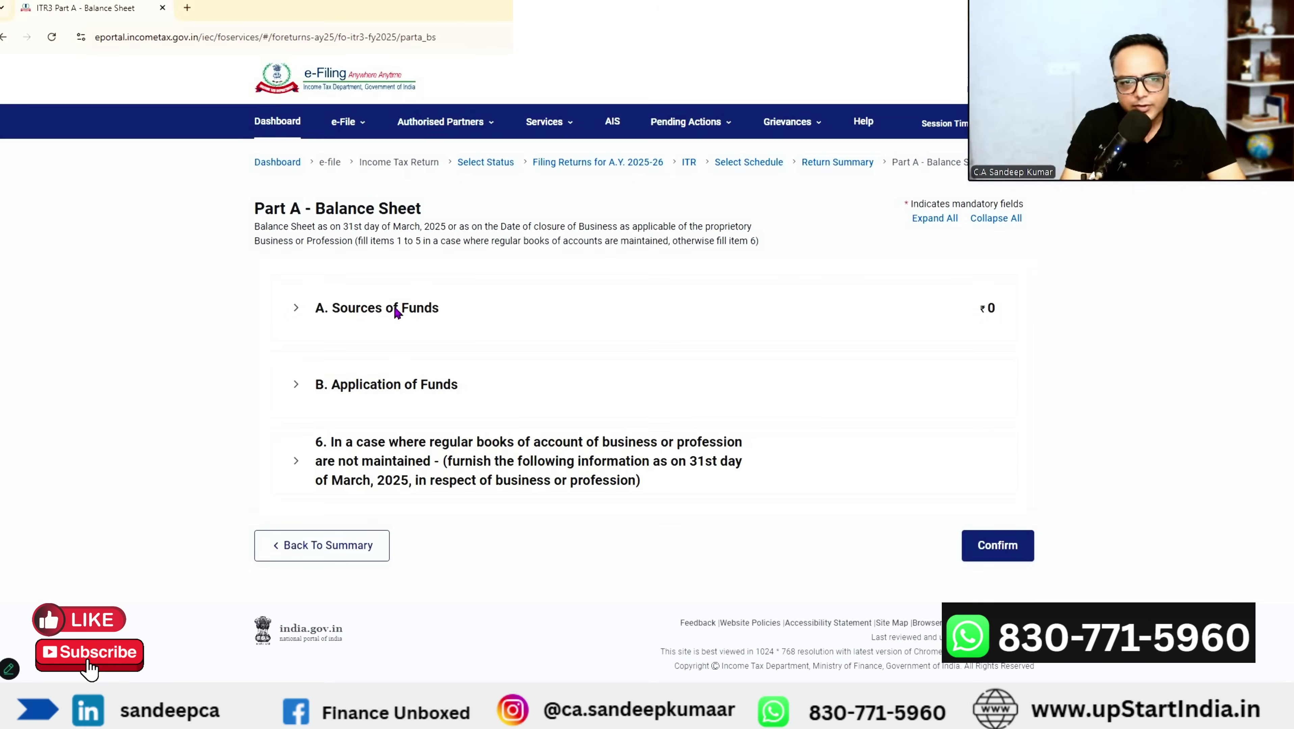
click(386, 307)
click(379, 295)
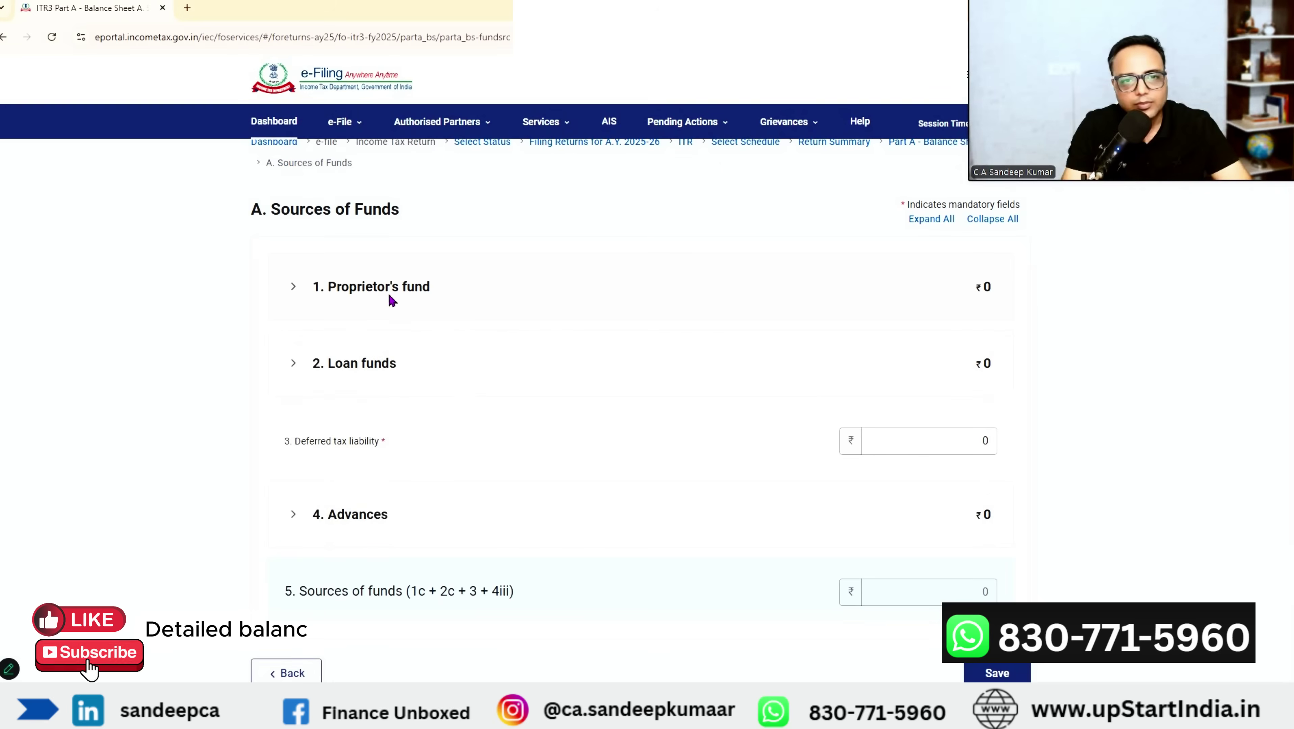
click(427, 296)
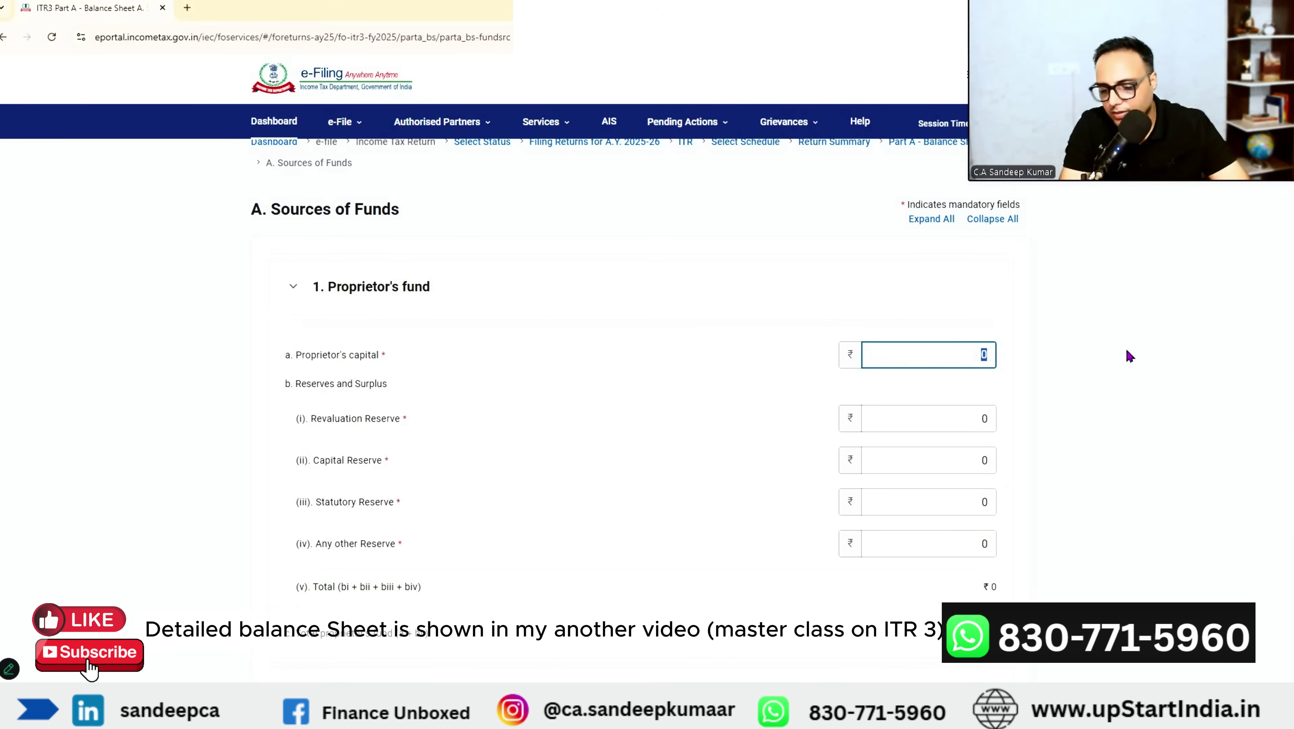
text(634)
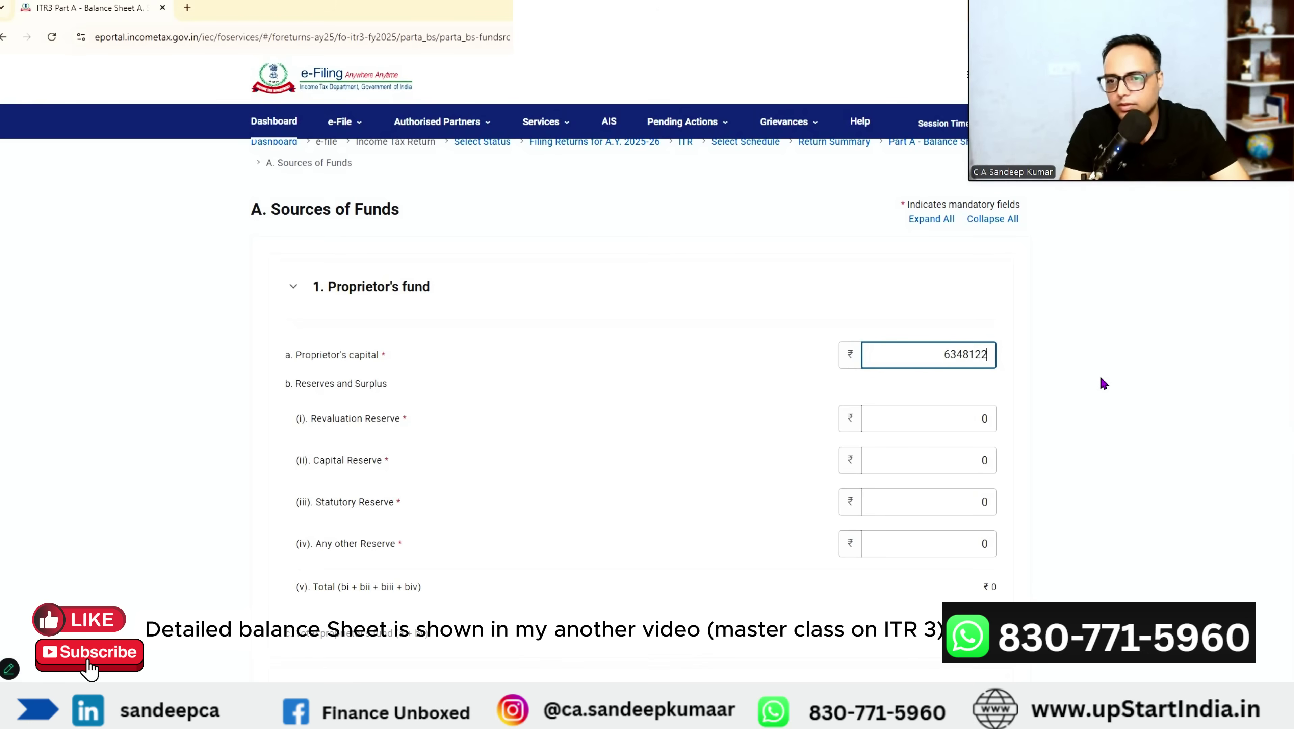
text(8122)
click(959, 567)
scroll(1022, 560, down, 8)
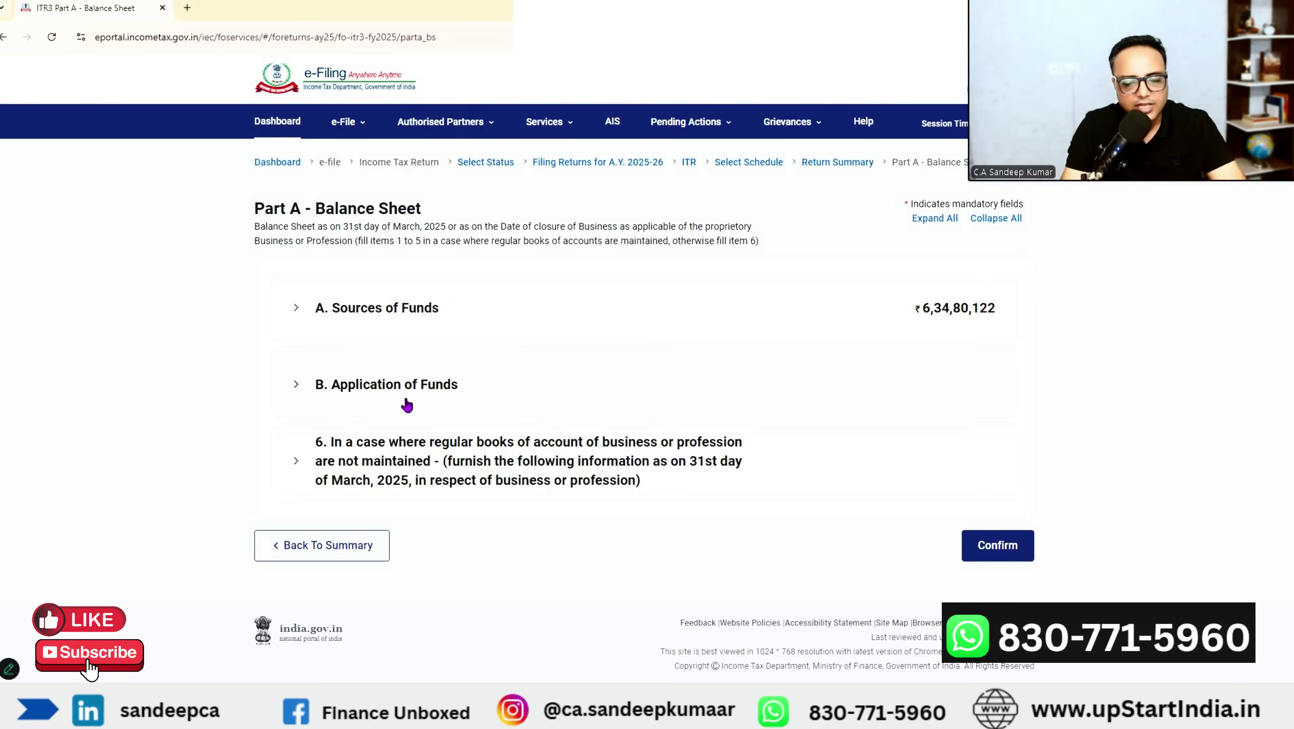
Step: Enter 59214197 as quoted long-term Government and other Securities under Investments, save Application of Funds and confirm the Balance Sheet
click(298, 401)
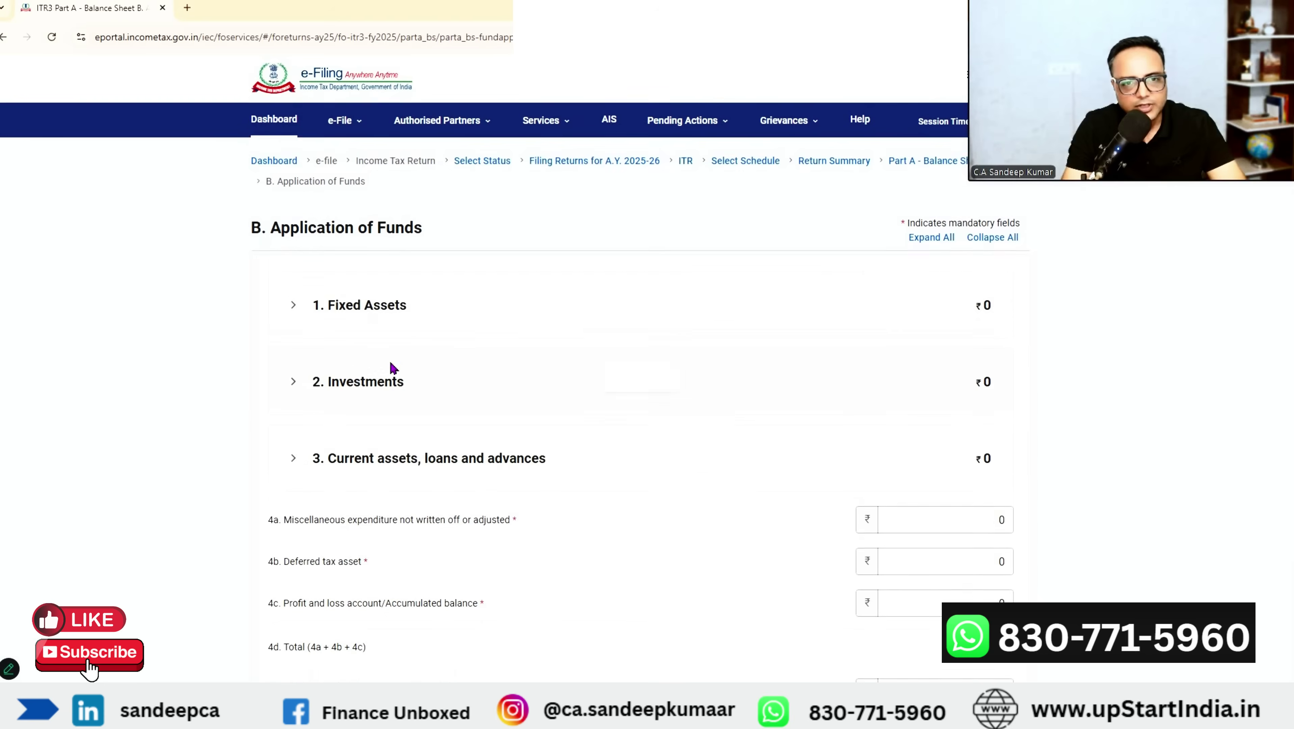
click(419, 390)
scroll(419, 390, down, 3)
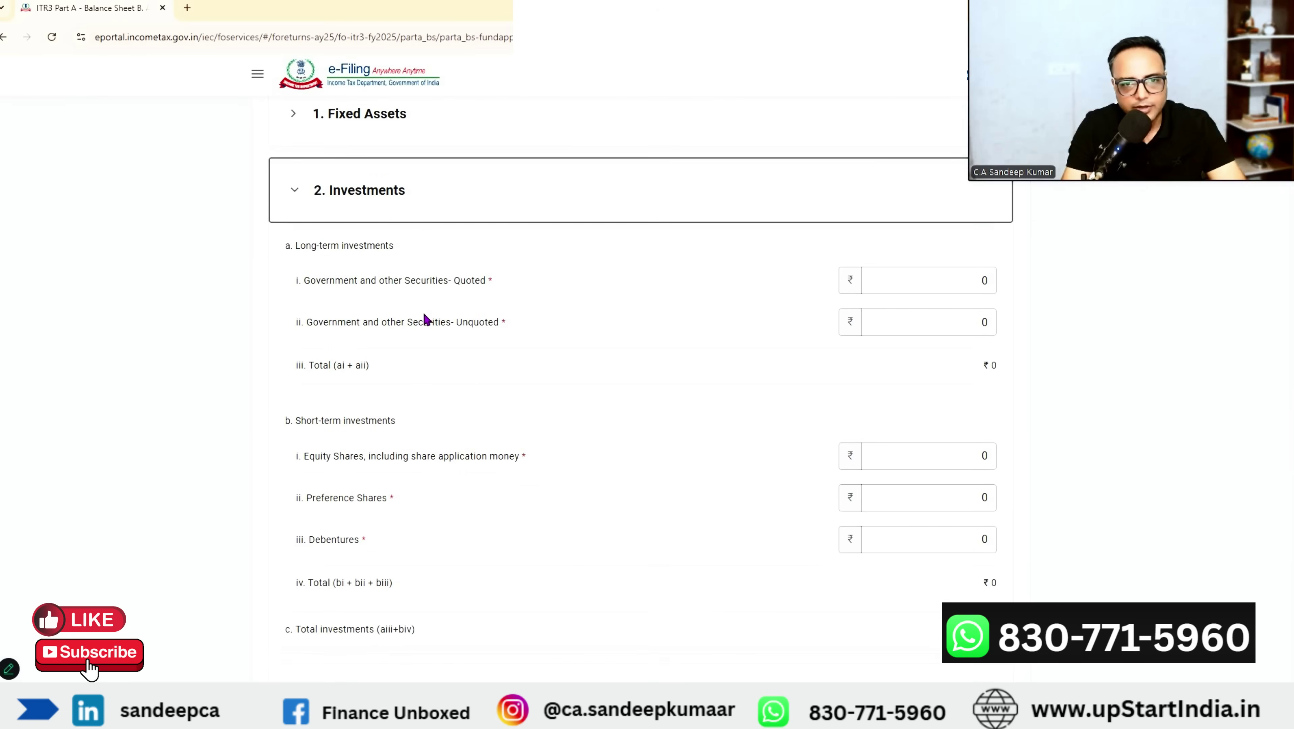
click(413, 284)
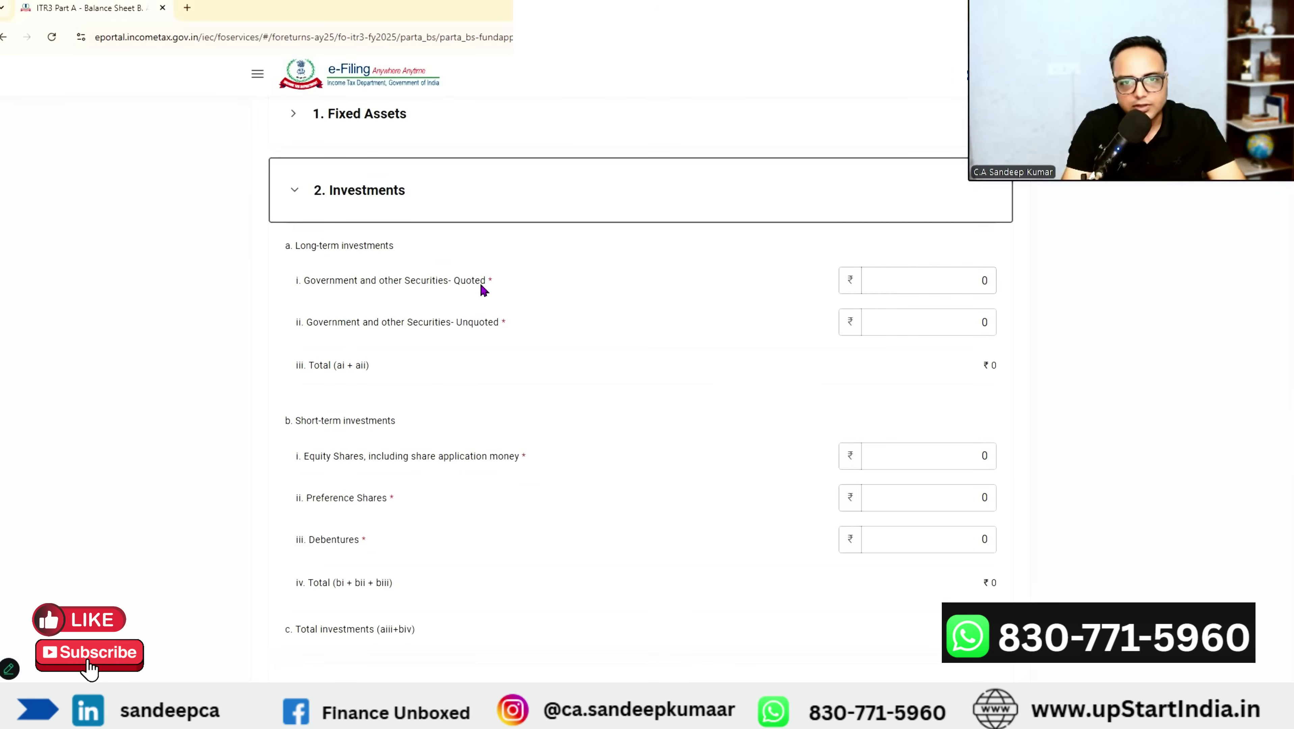
click(451, 377)
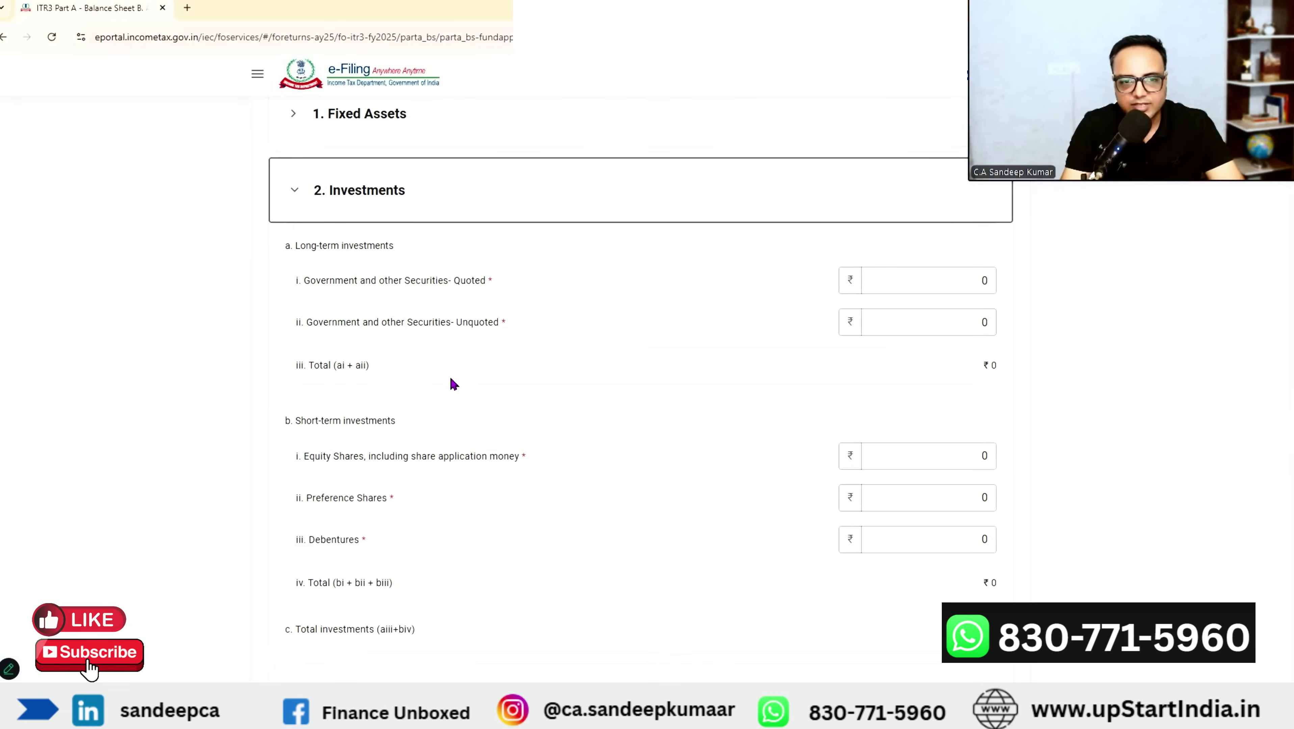
scroll(452, 381, down, 4)
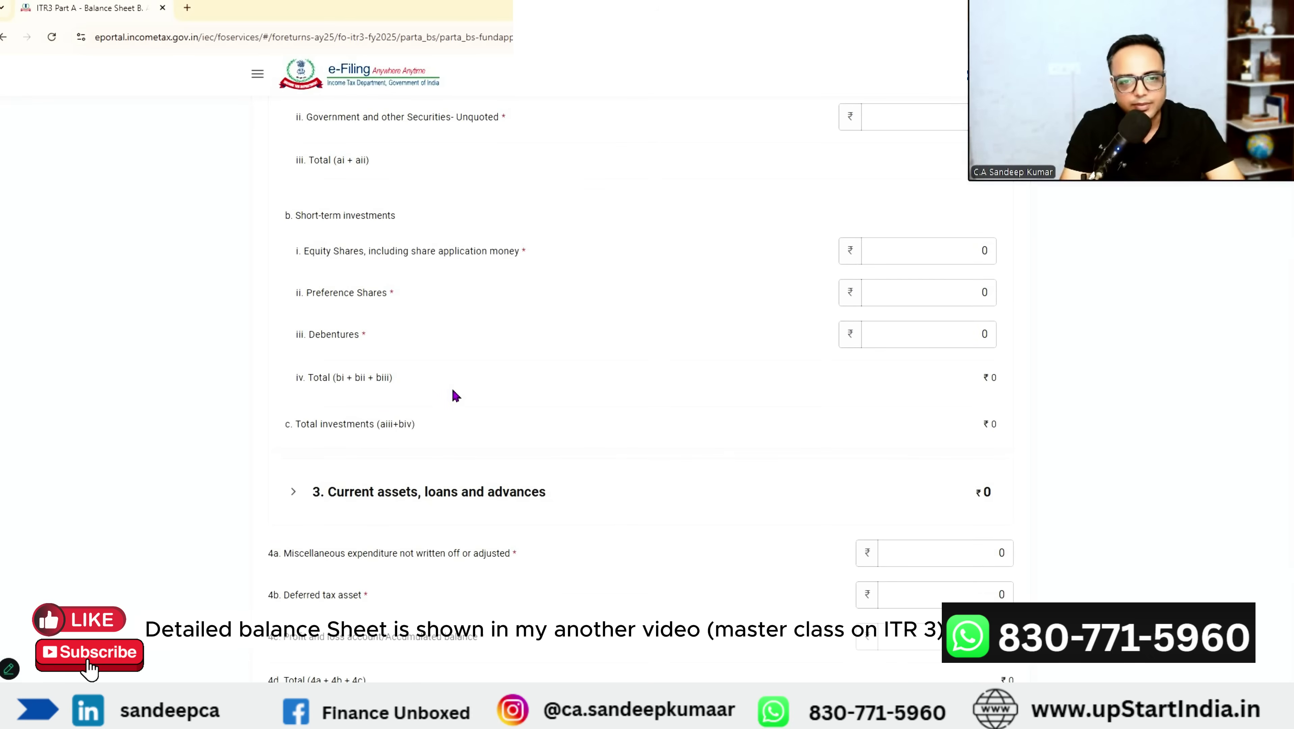
scroll(936, 503, up, 8)
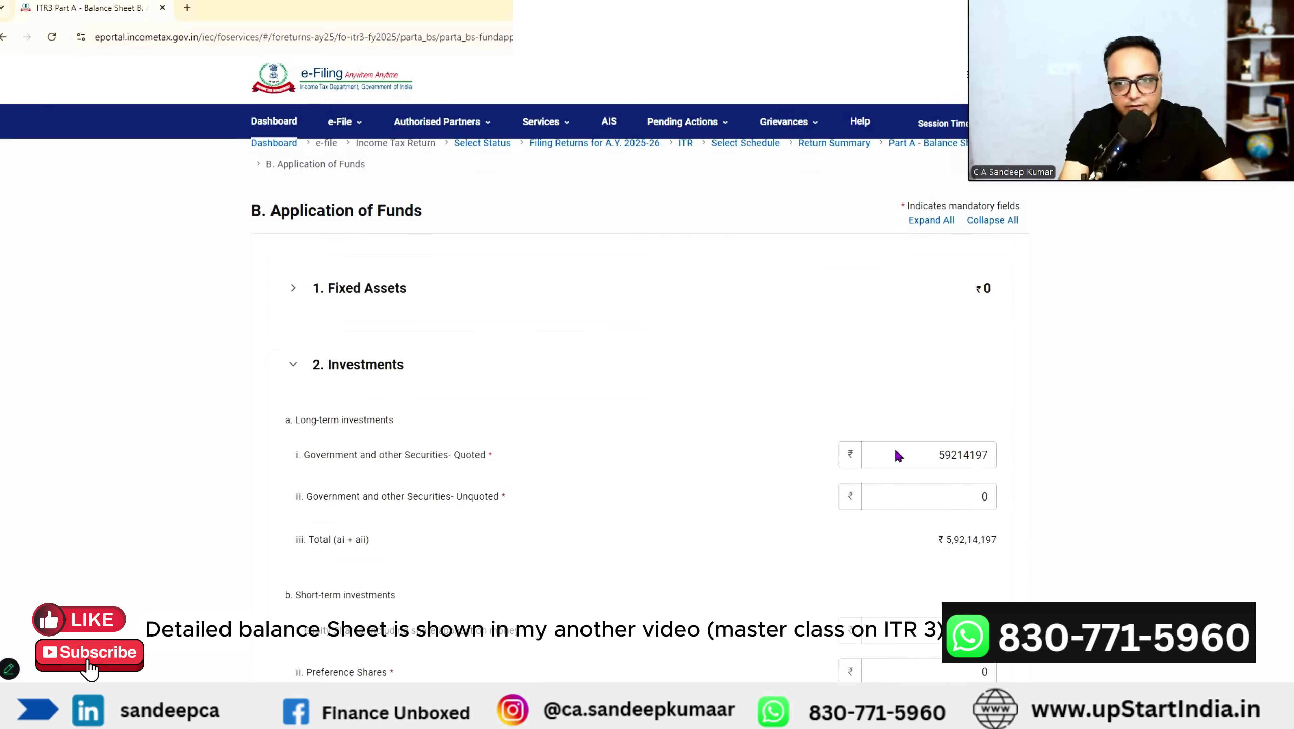
scroll(899, 456, down, 12)
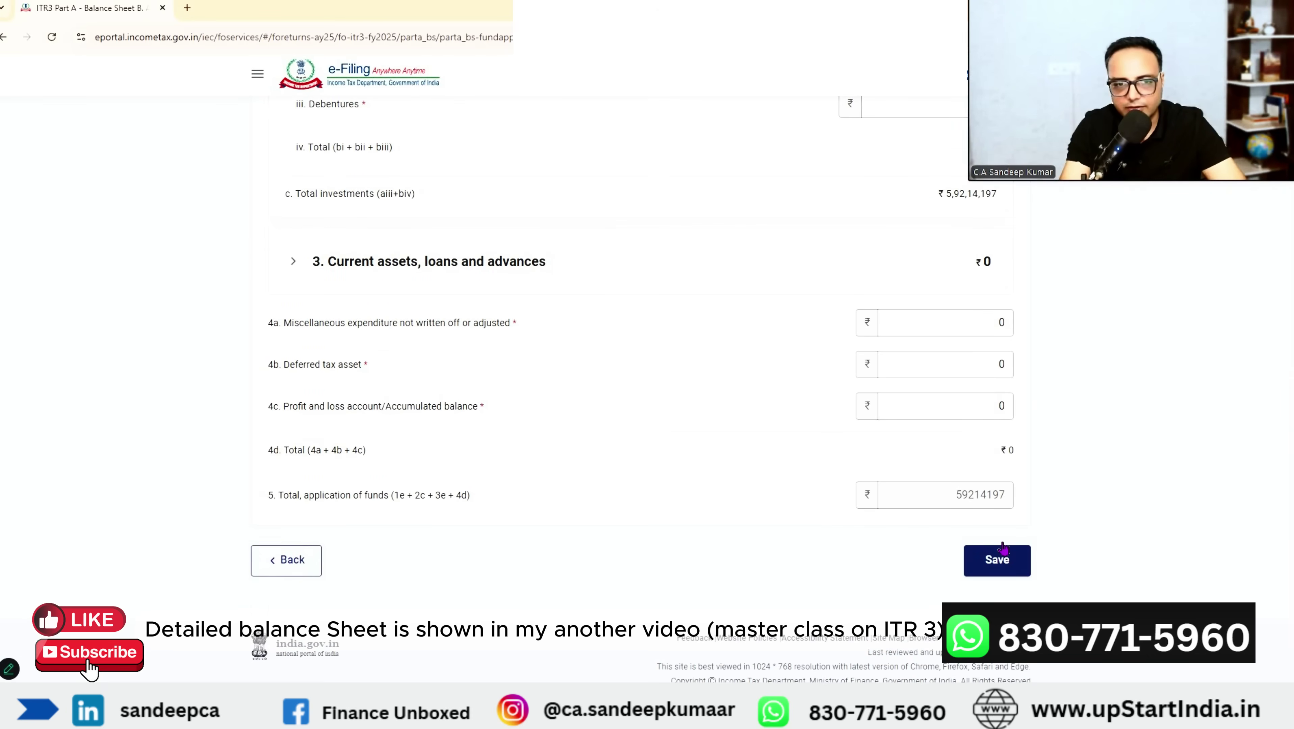
click(1002, 549)
click(998, 546)
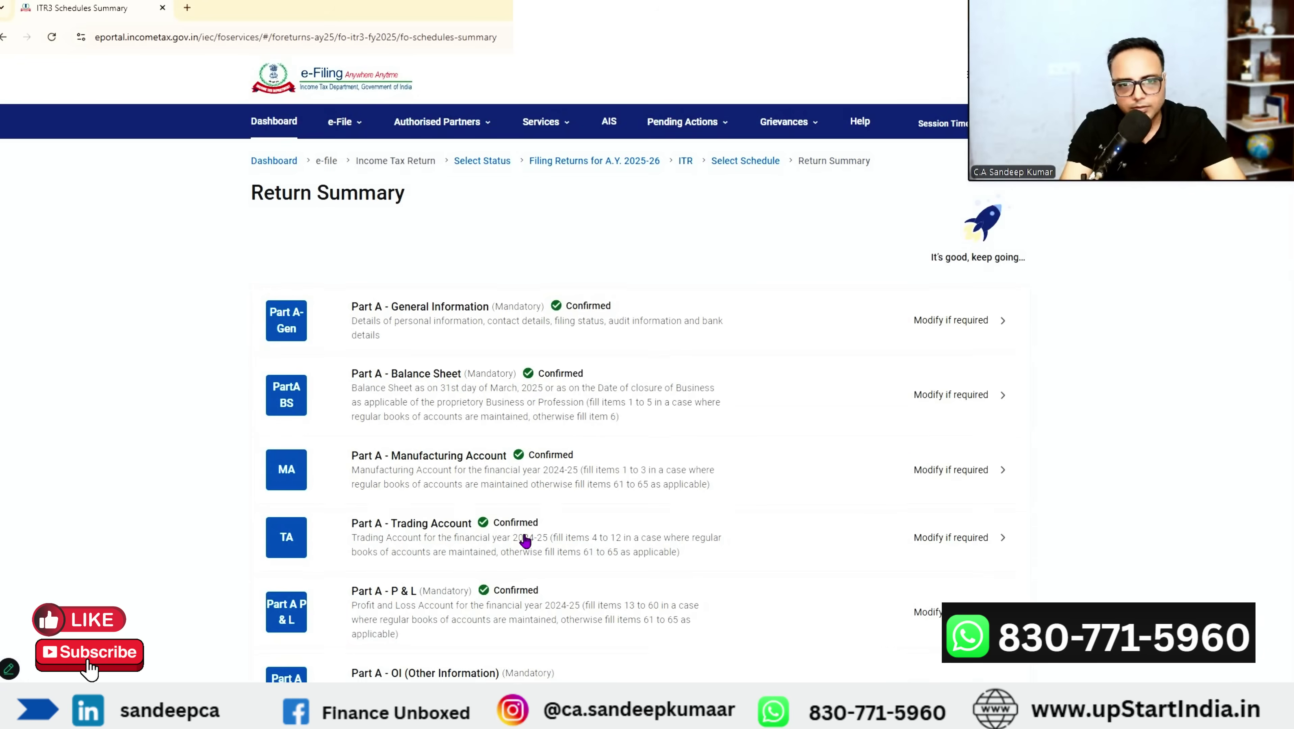
Step: Open Part A - OI (Other Information) from the Return Summary, review its items and confirm it
scroll(525, 540, down, 4)
scroll(413, 322, down, 3)
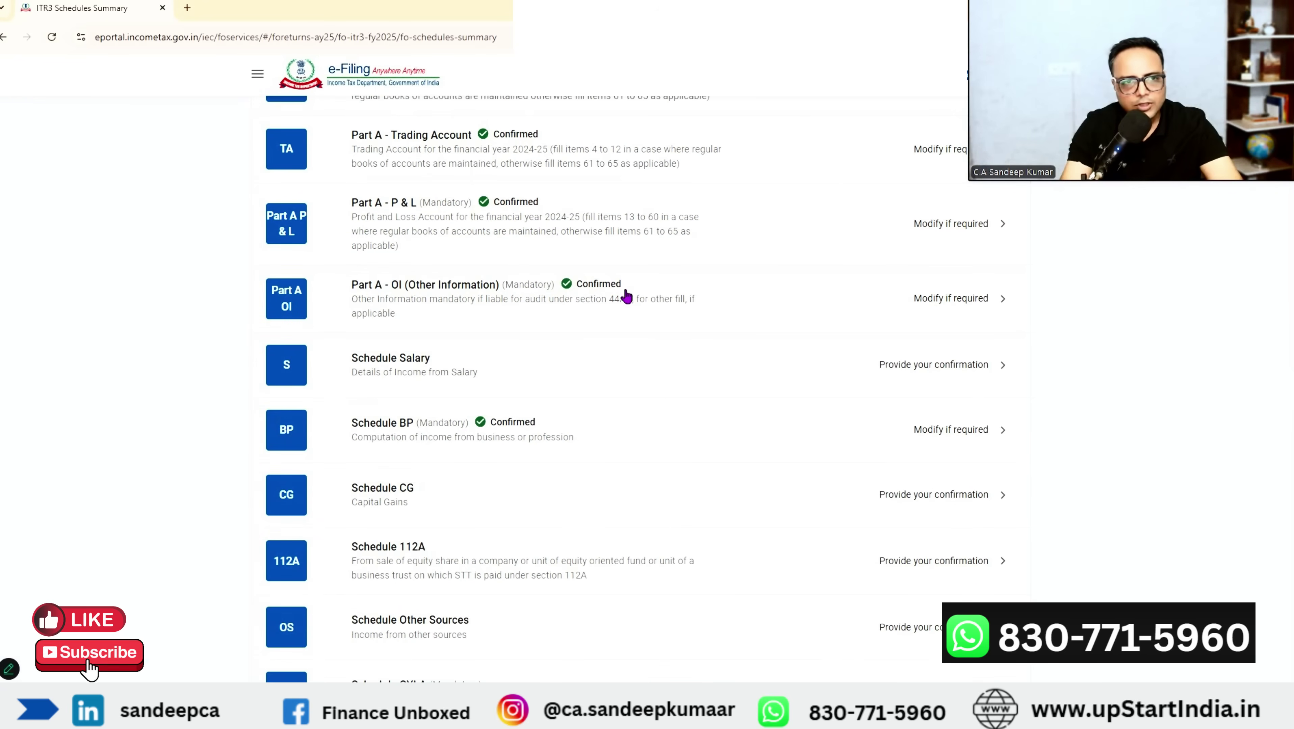
click(583, 311)
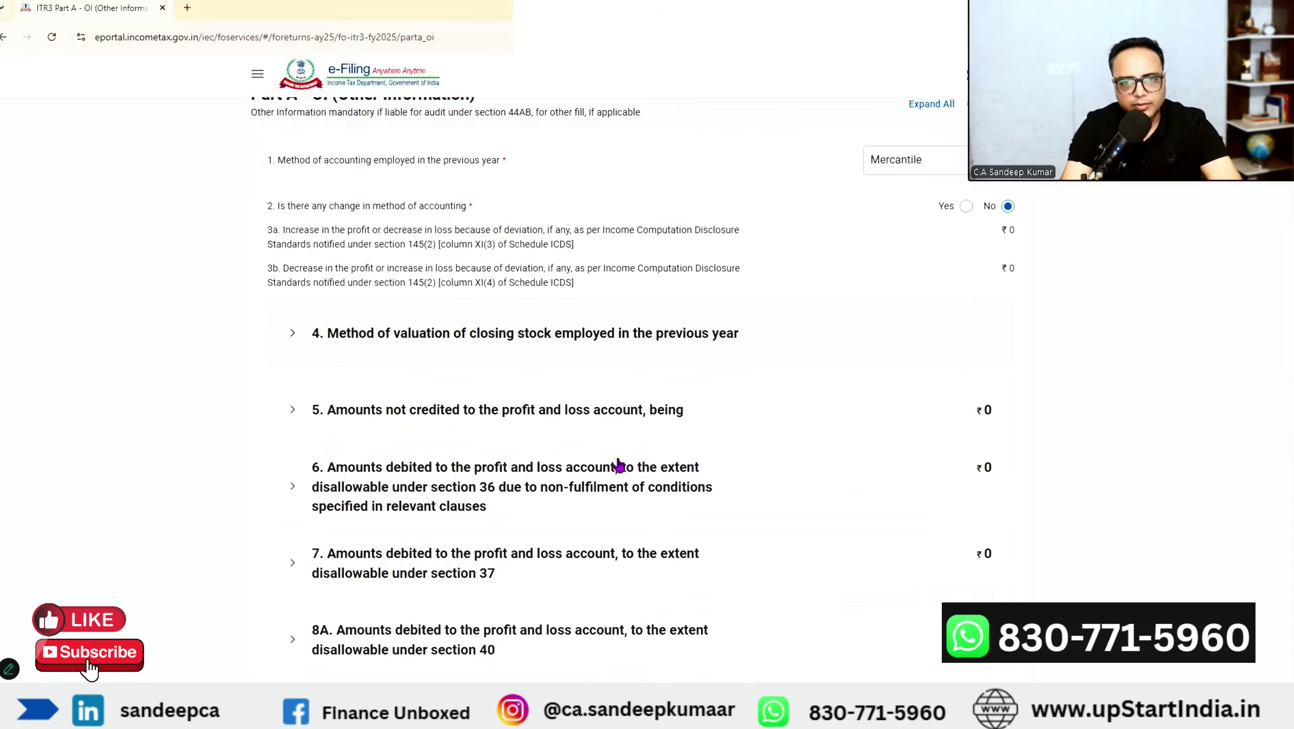
scroll(1002, 561, down, 10)
click(1001, 558)
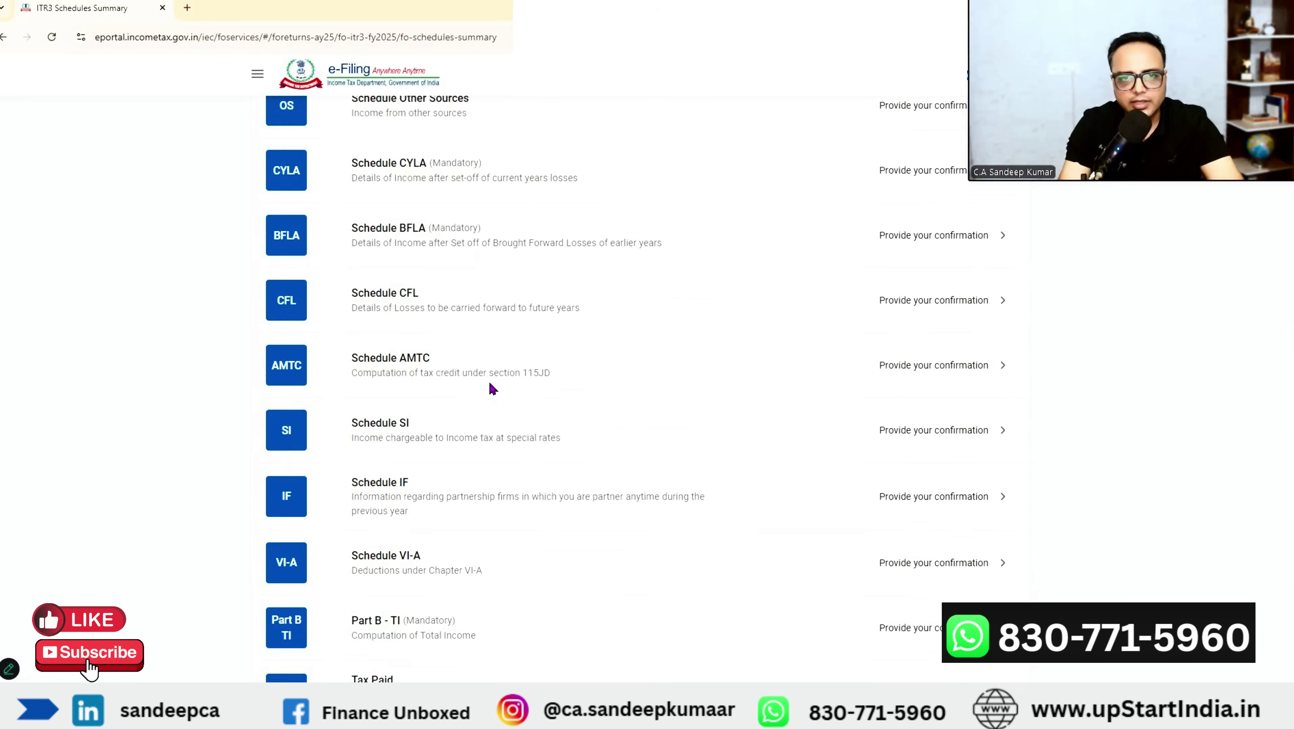
Step: Compare the section 17(1) salary in the Form 16 PDF with the total gross salary in Schedule Salary
scroll(738, 321, up, 3)
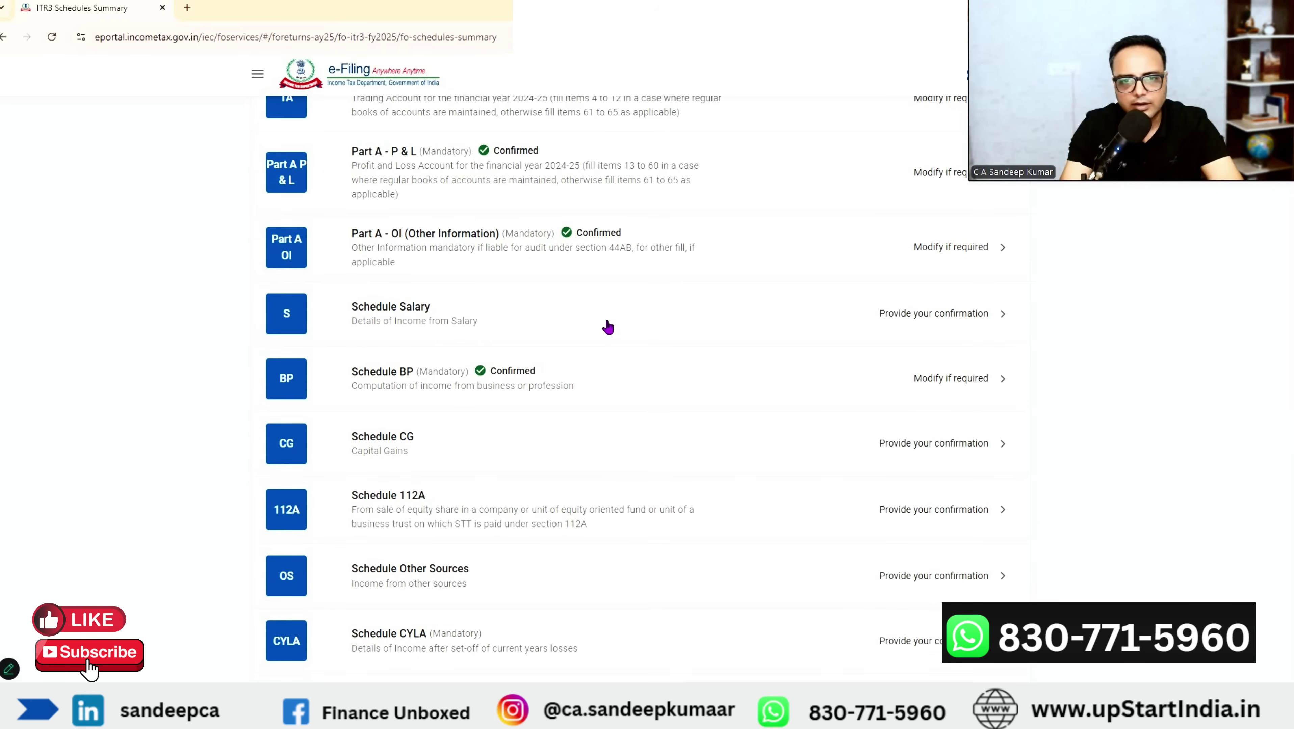
key(alt+Tab)
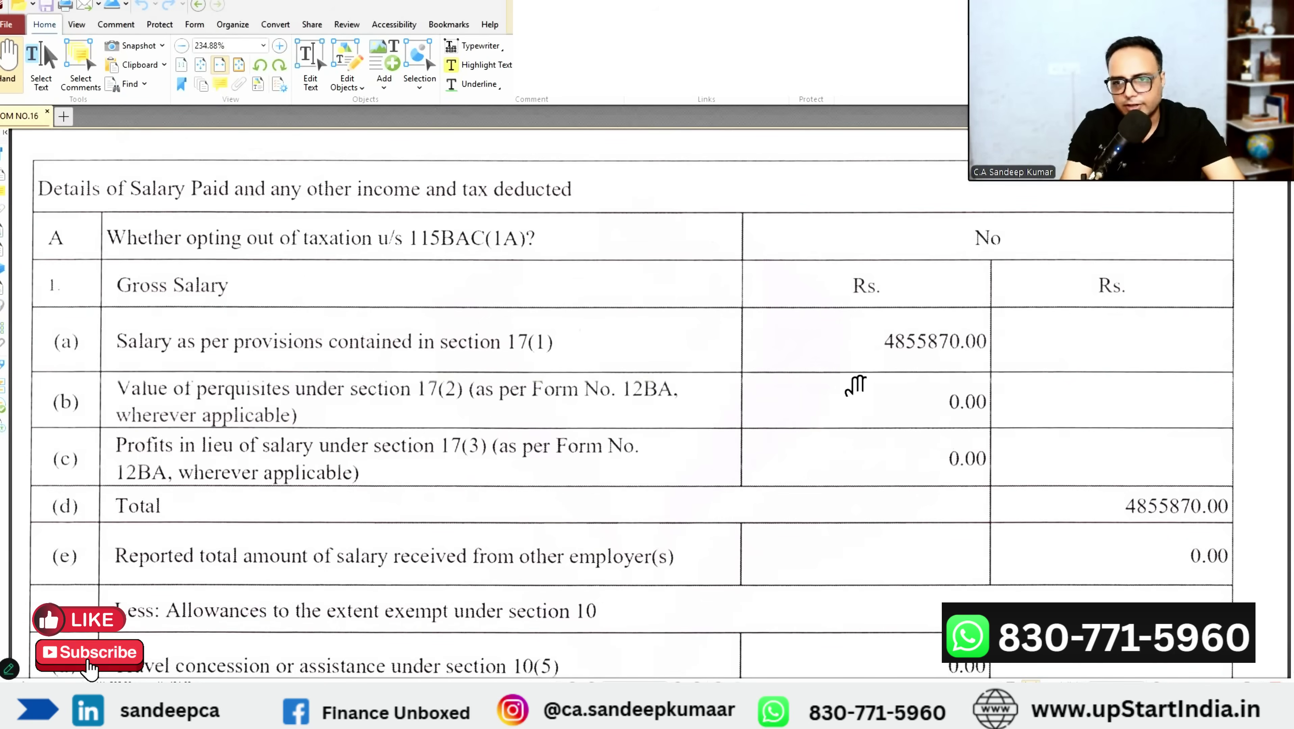
key(alt+Tab)
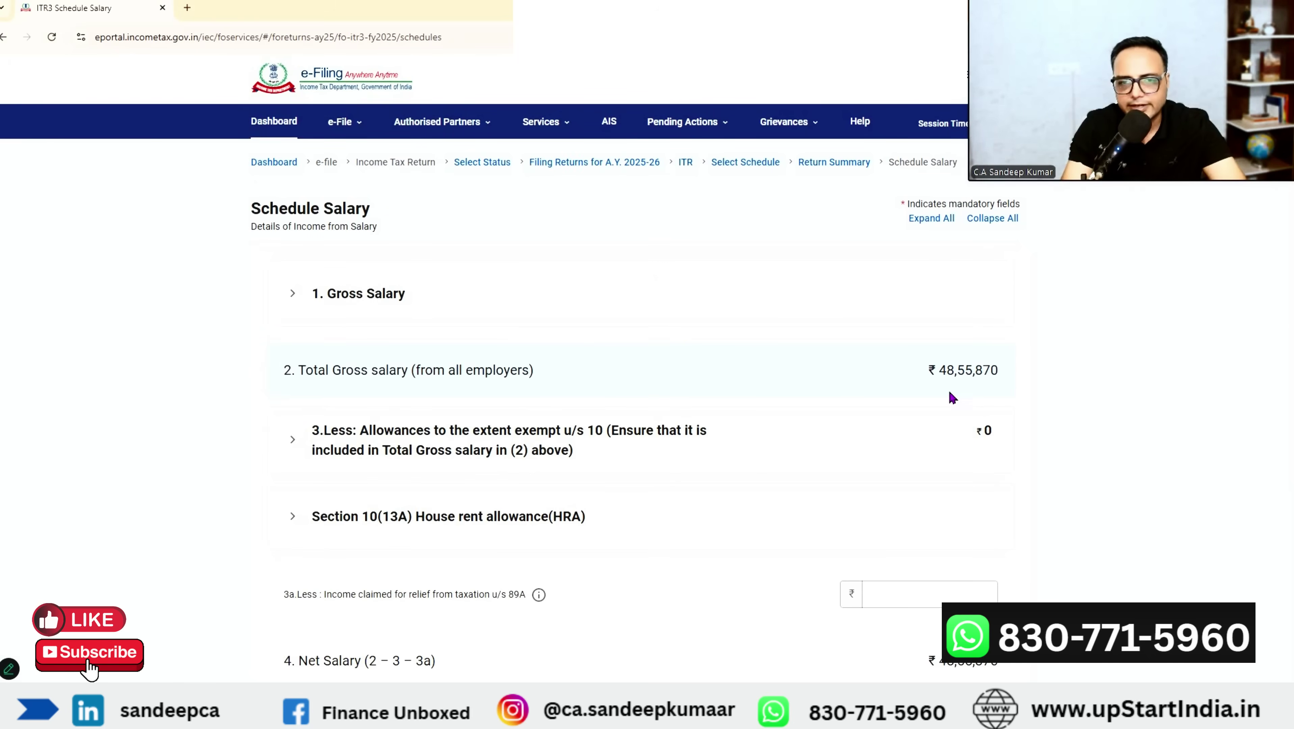
Step: Compare the employer's 80CCD(2) pension contribution in Form 16 with the 80CCD(2) entry in Part B of Schedule VI-A
key(alt+Tab)
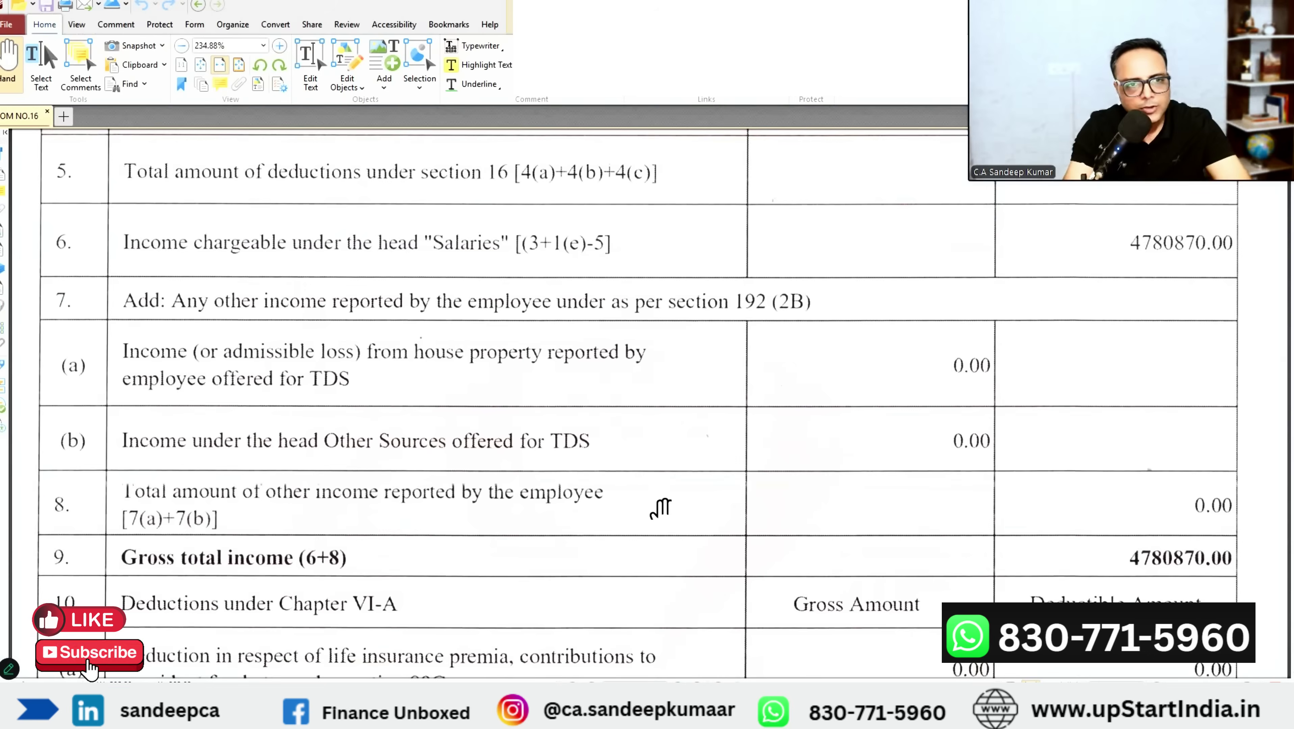
scroll(659, 511, down, 5)
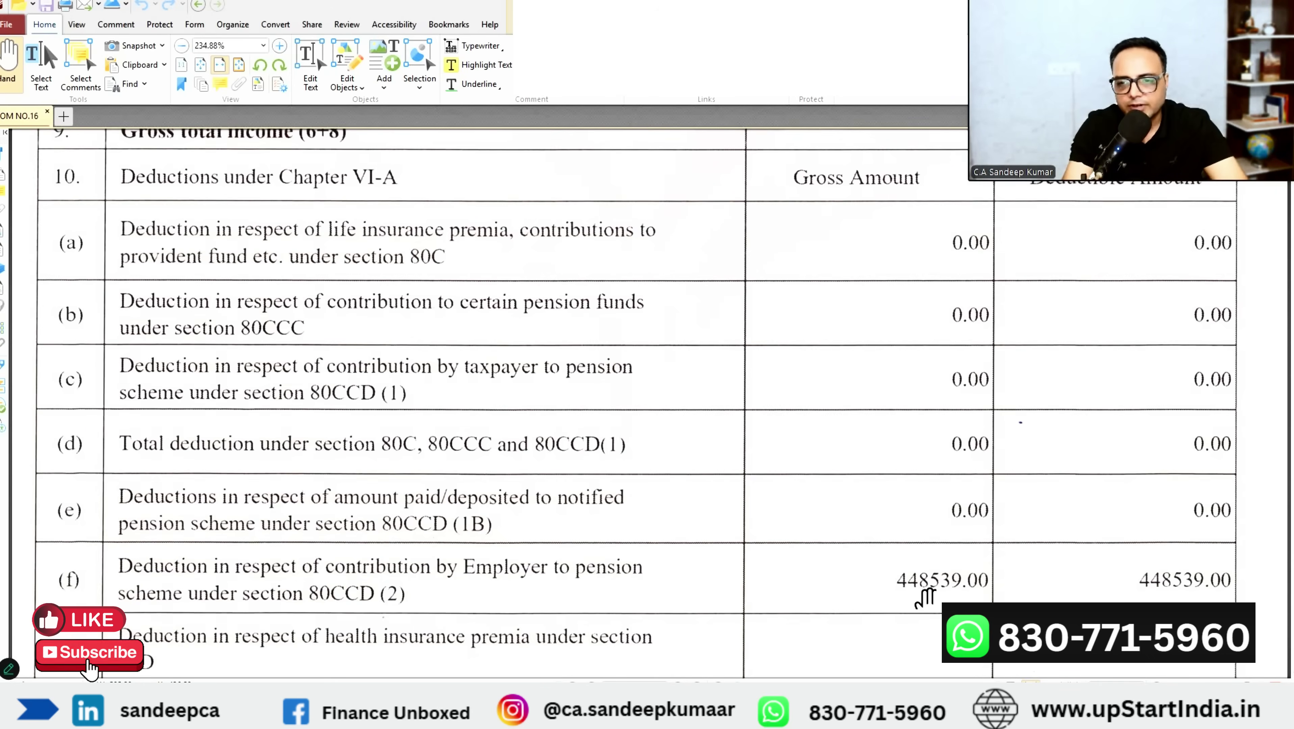
key(alt+Tab)
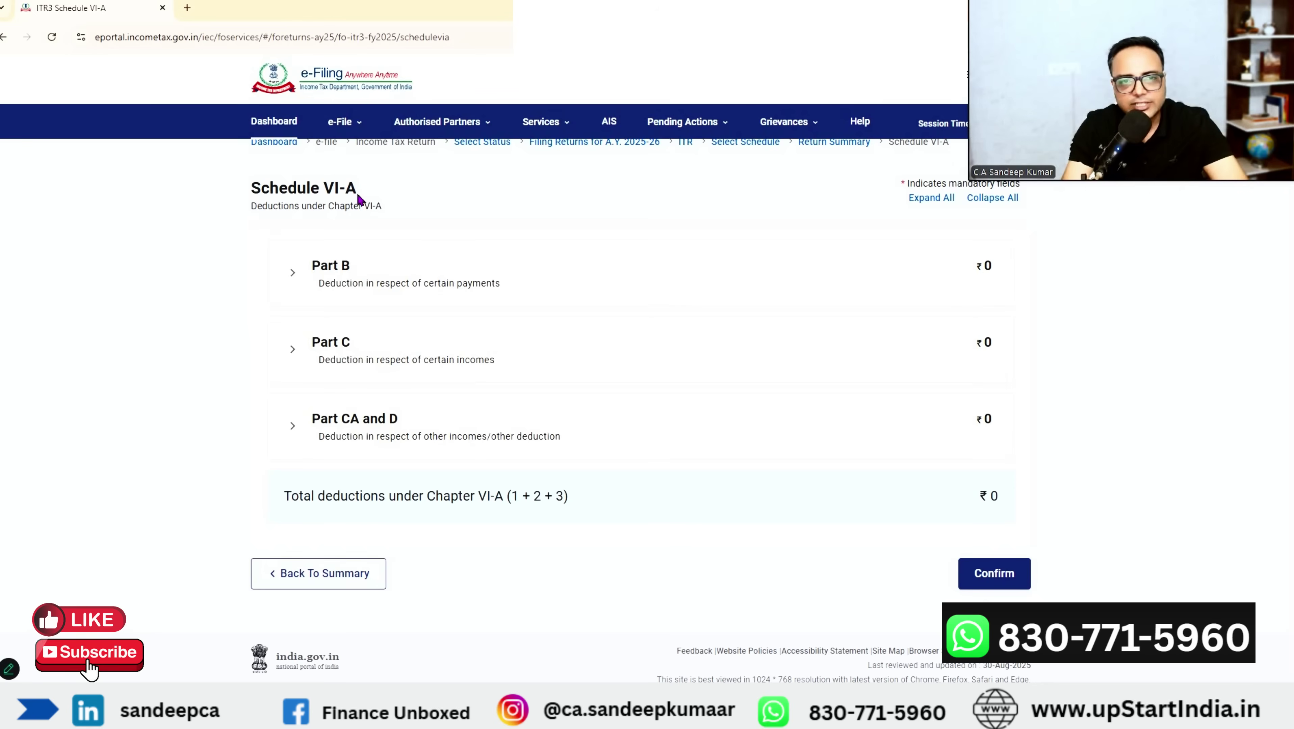
click(362, 286)
scroll(562, 392, down, 12)
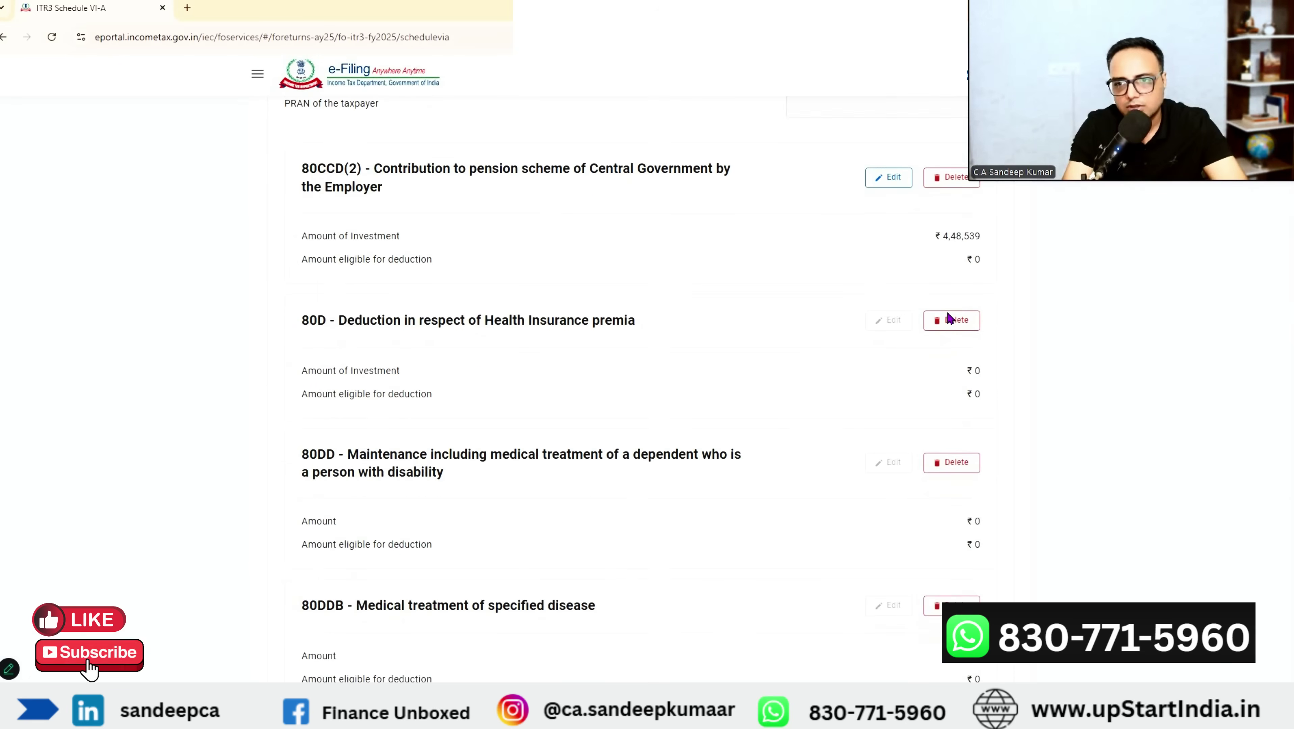
scroll(947, 313, up, 1)
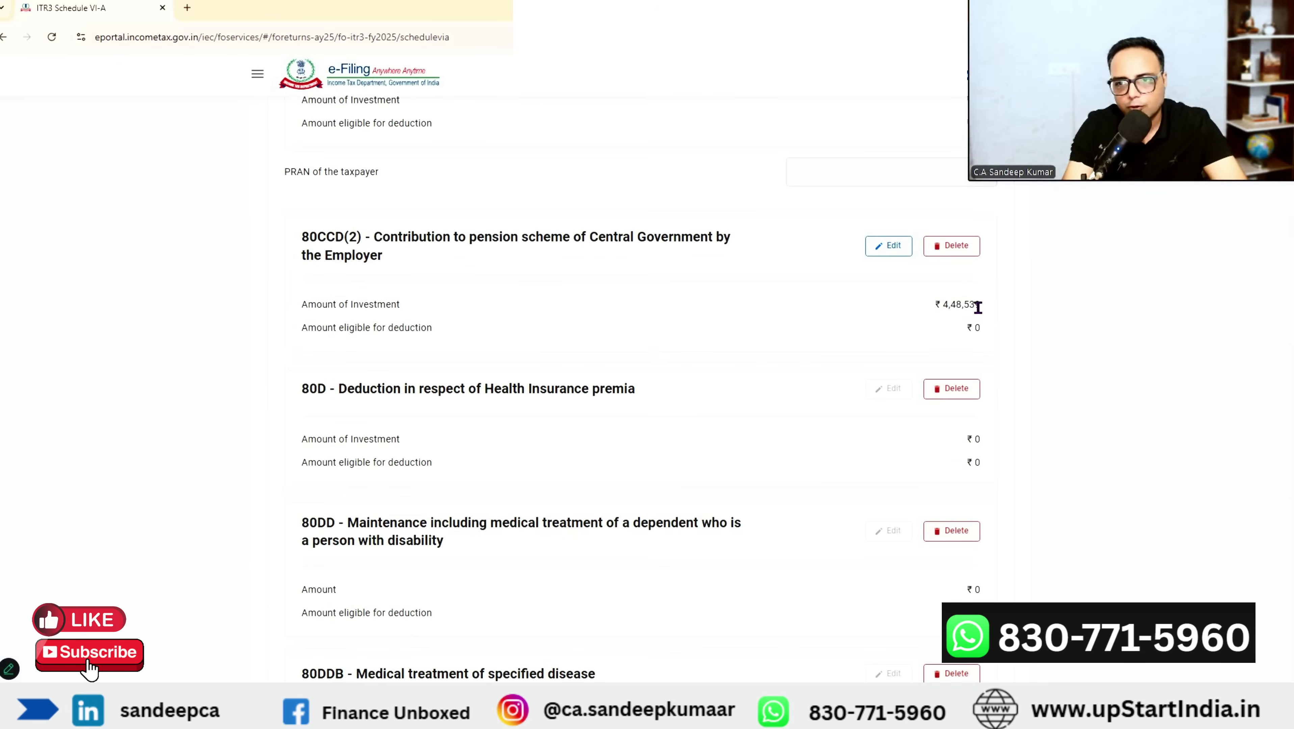
Step: Open the 80CCD(2) entry for editing and check its amount of investment and amount eligible for deduction
click(891, 247)
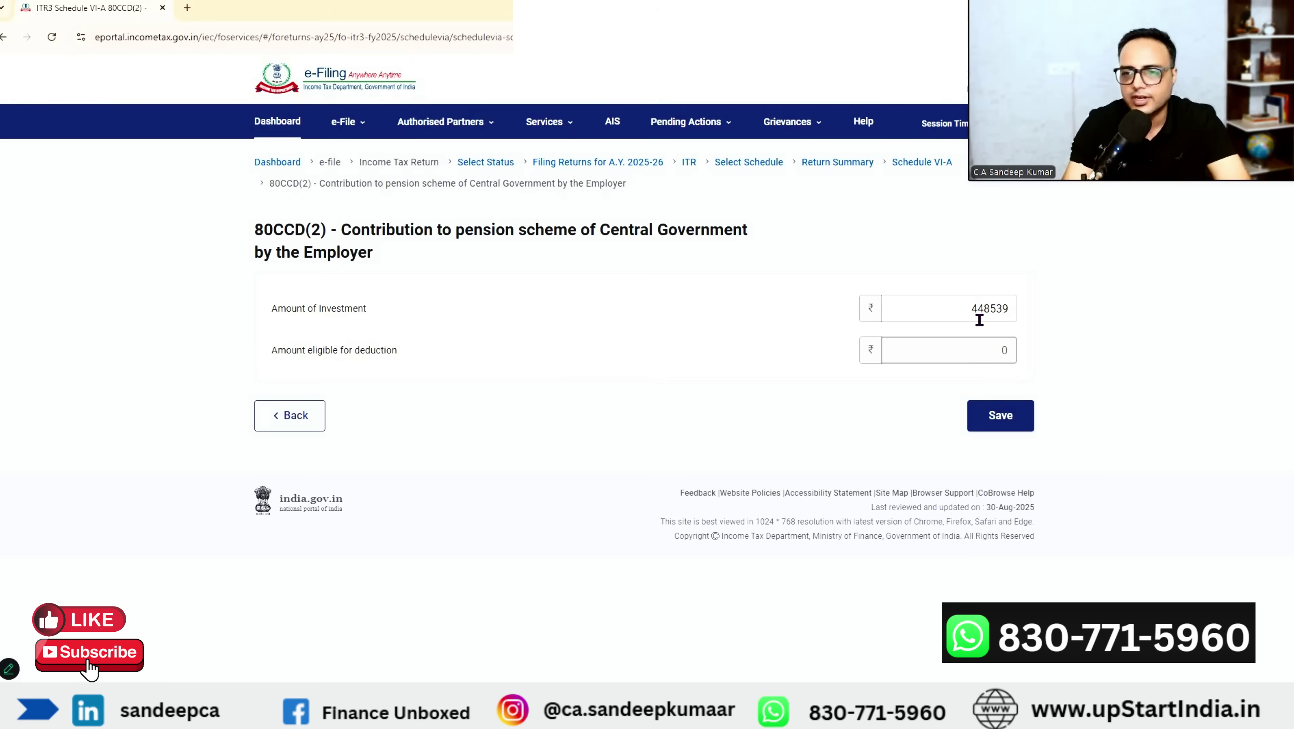
click(986, 307)
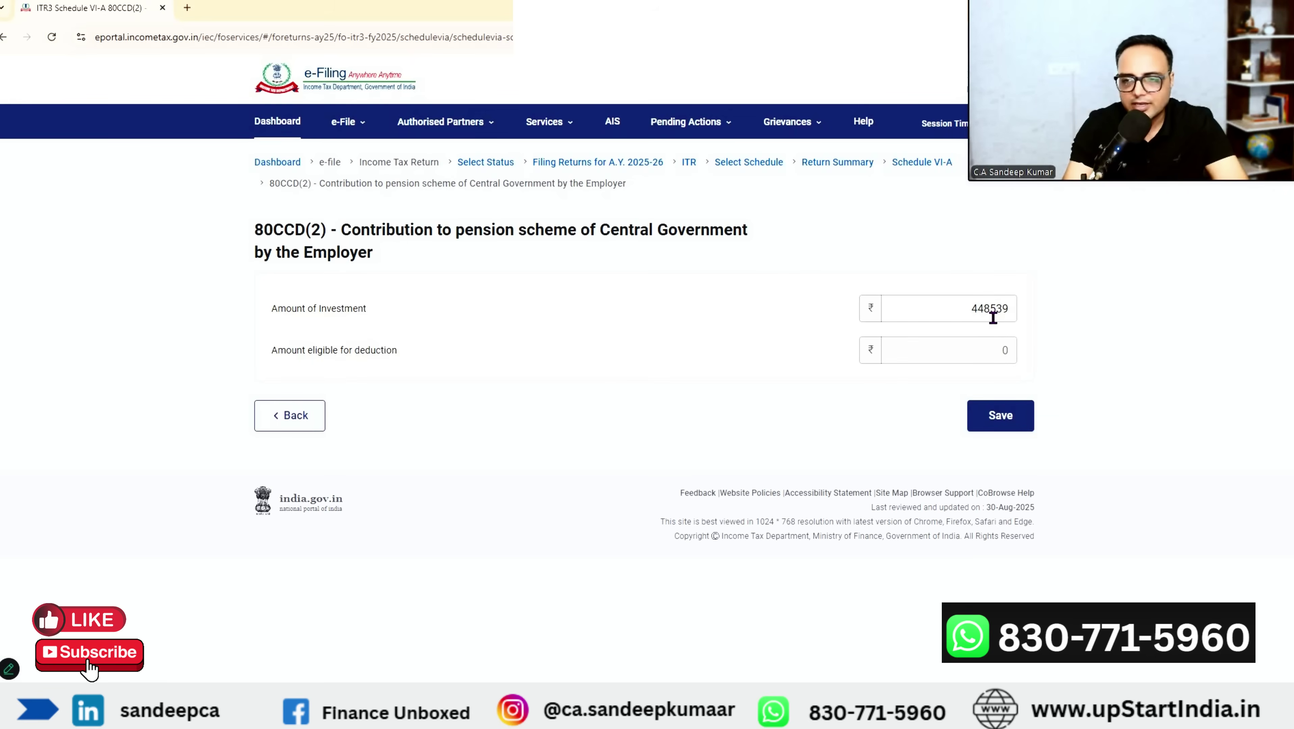
click(919, 431)
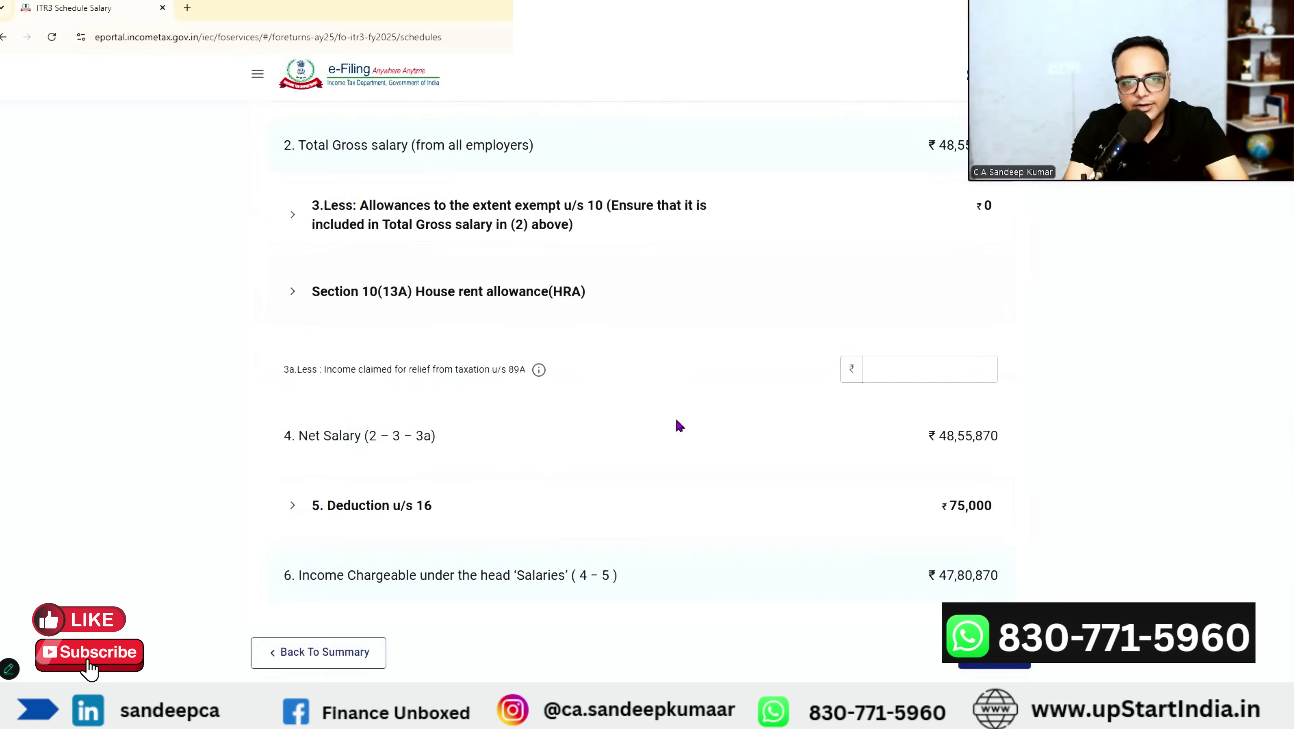
Step: Open the Gross Salary details in Schedule Salary and check the salary breakup and the available natures of perquisites
scroll(675, 417, up, 5)
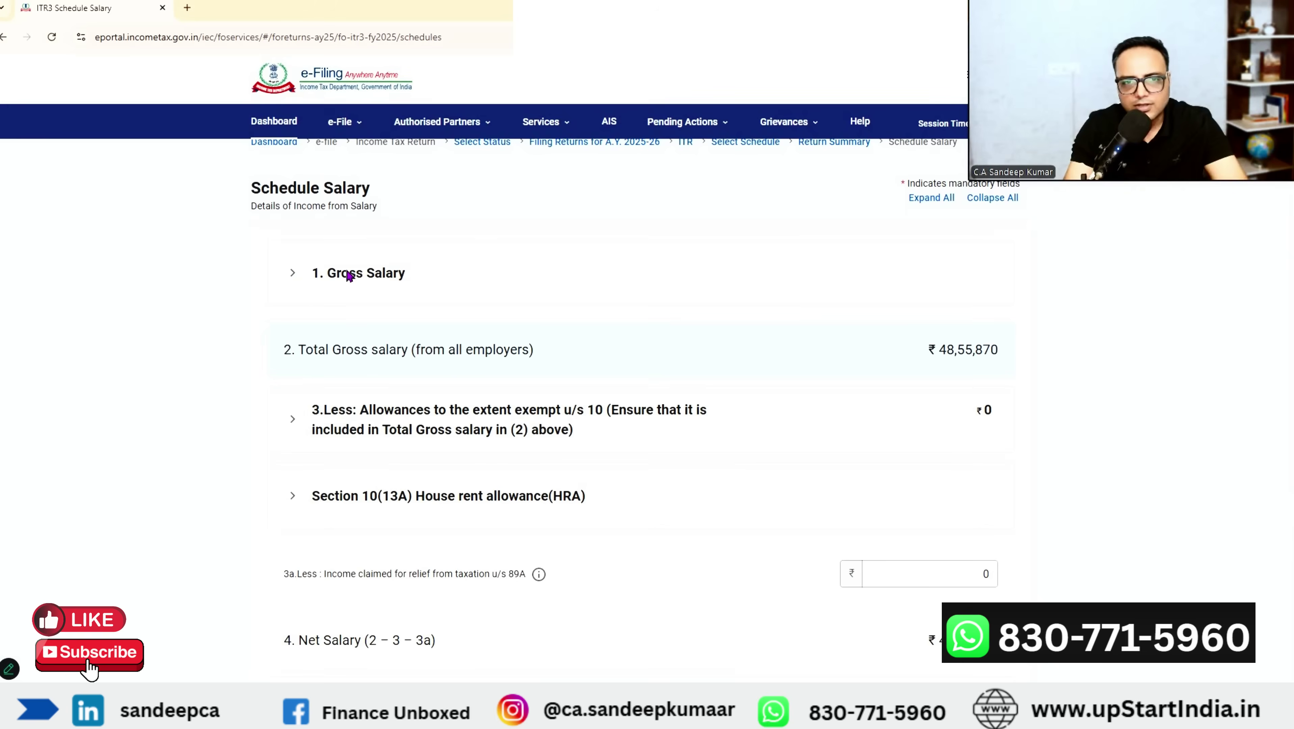
click(909, 277)
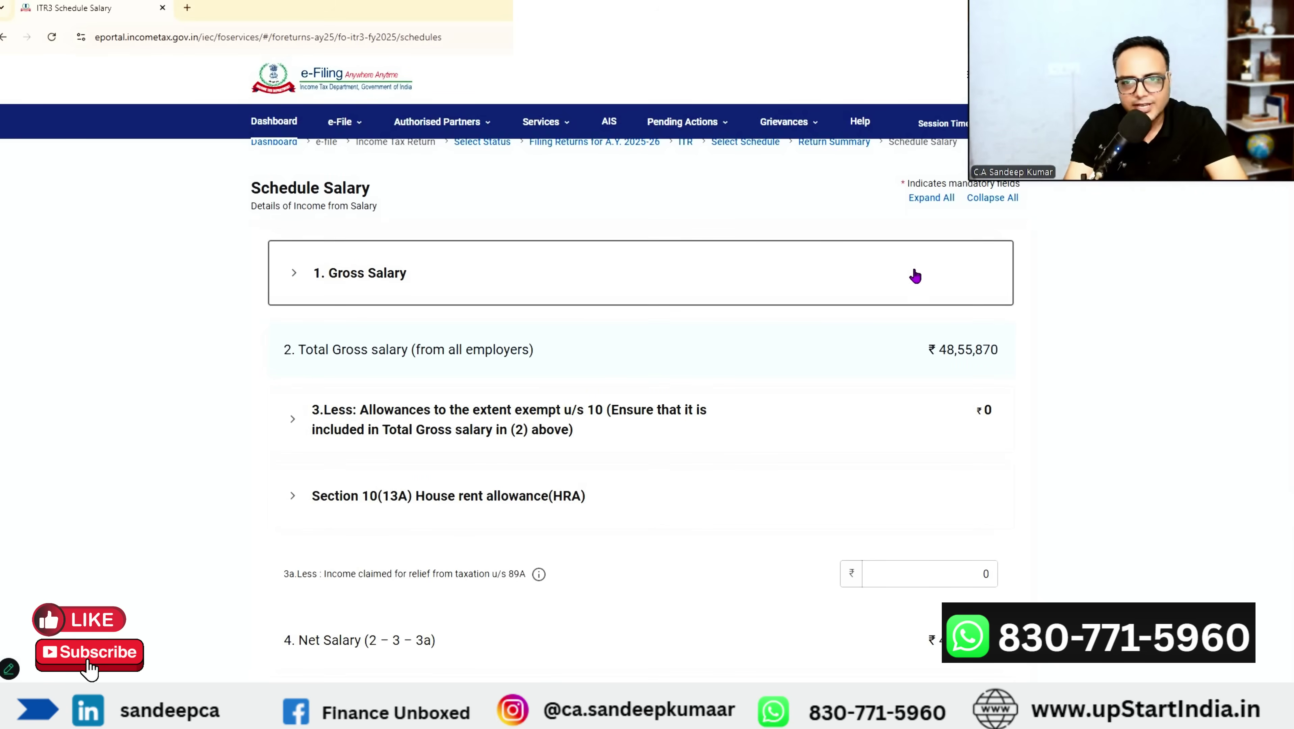
scroll(534, 433, down, 1)
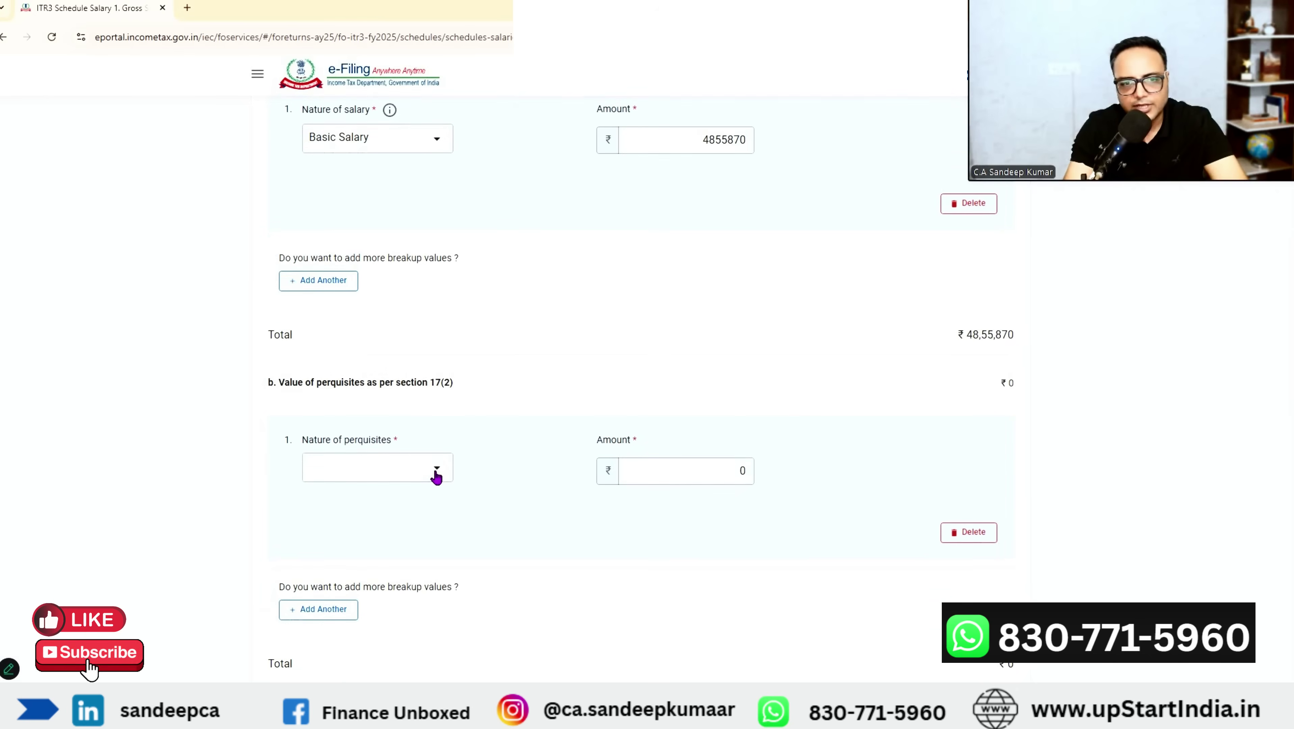
click(433, 470)
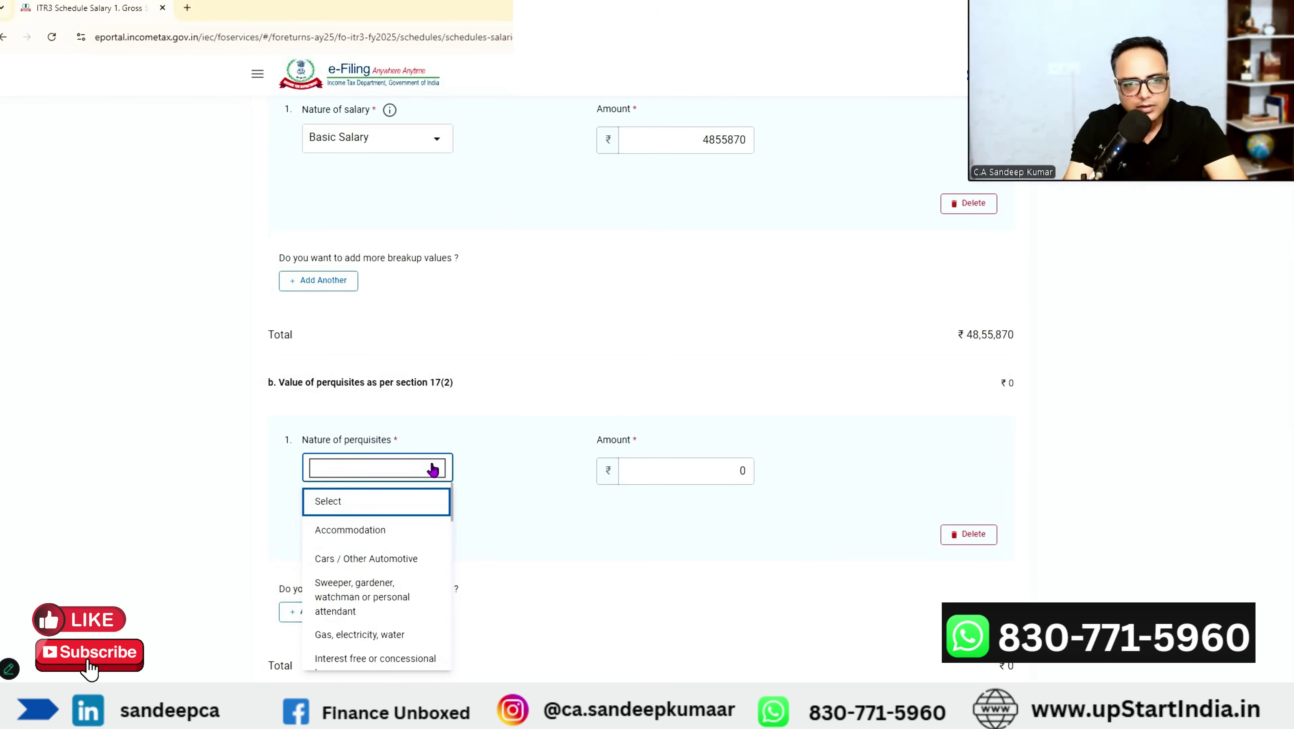
click(430, 231)
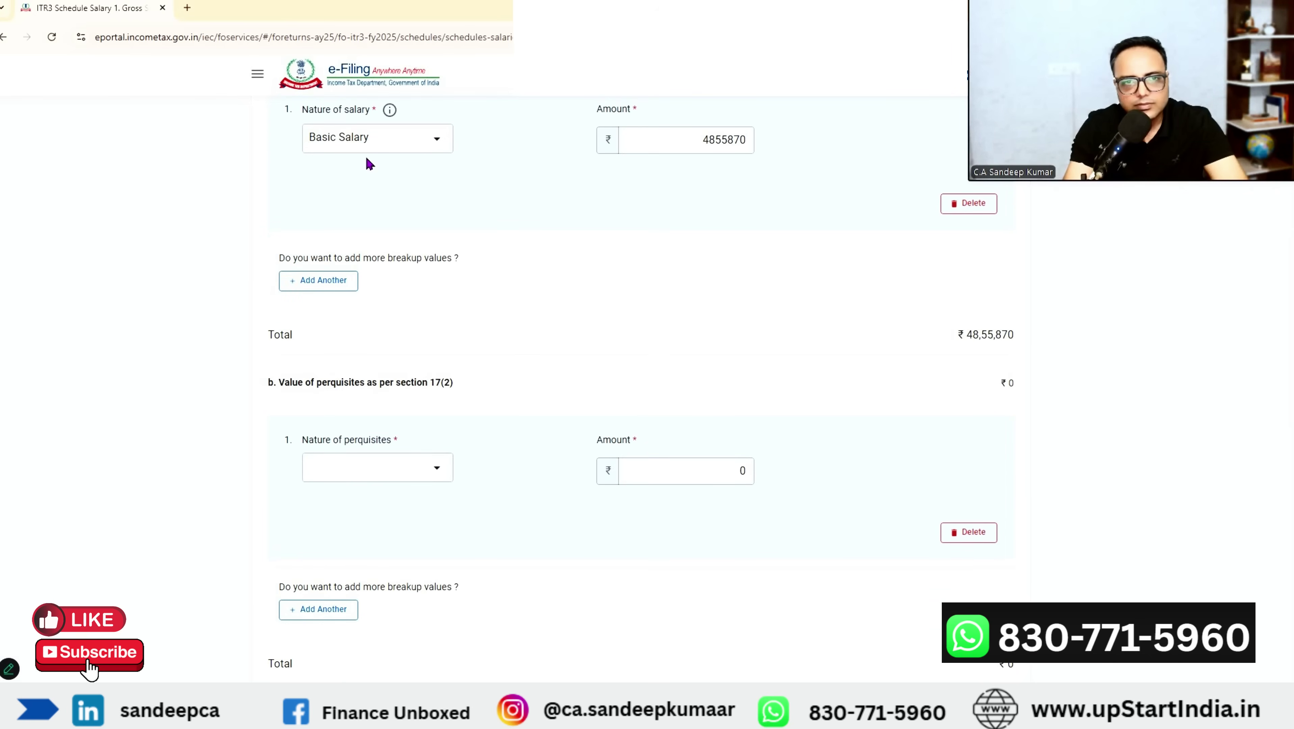
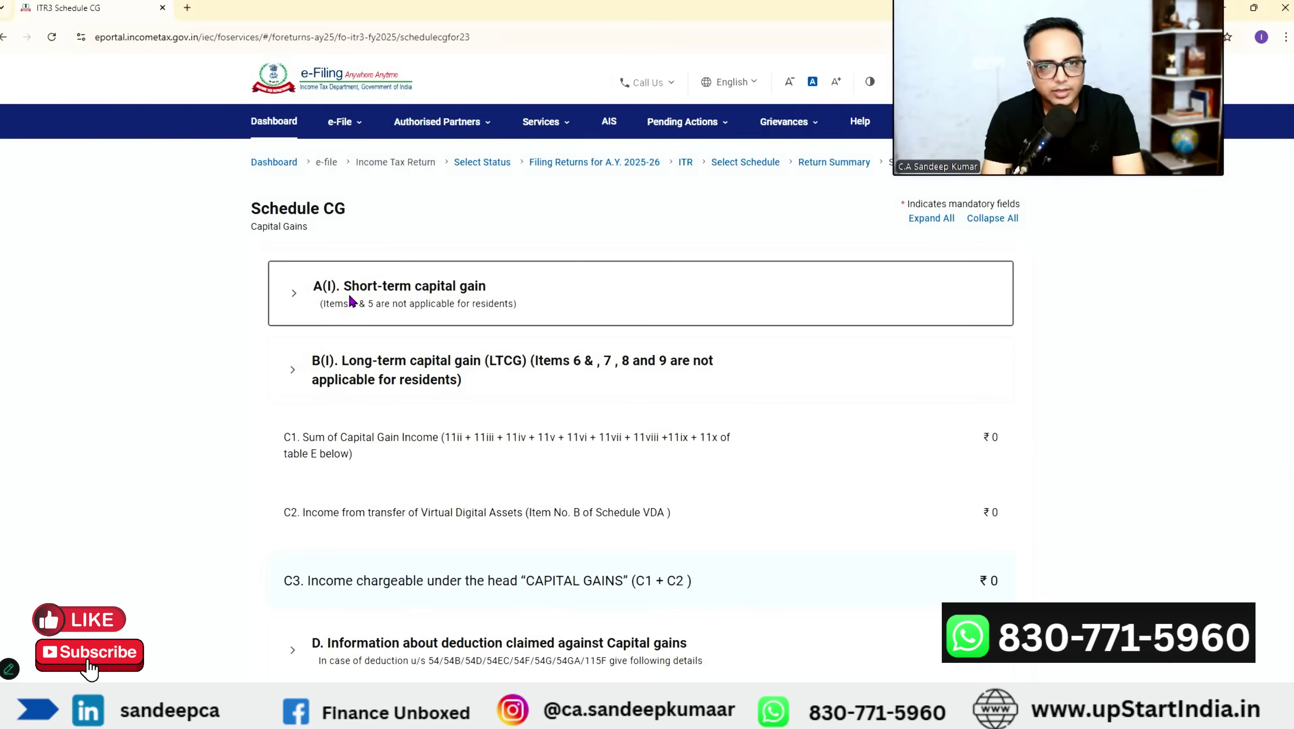
Step: Open item 6, sale of assets other than A1 to A5, under short-term capital gain in Schedule CG for editing
click(356, 318)
scroll(413, 449, down, 5)
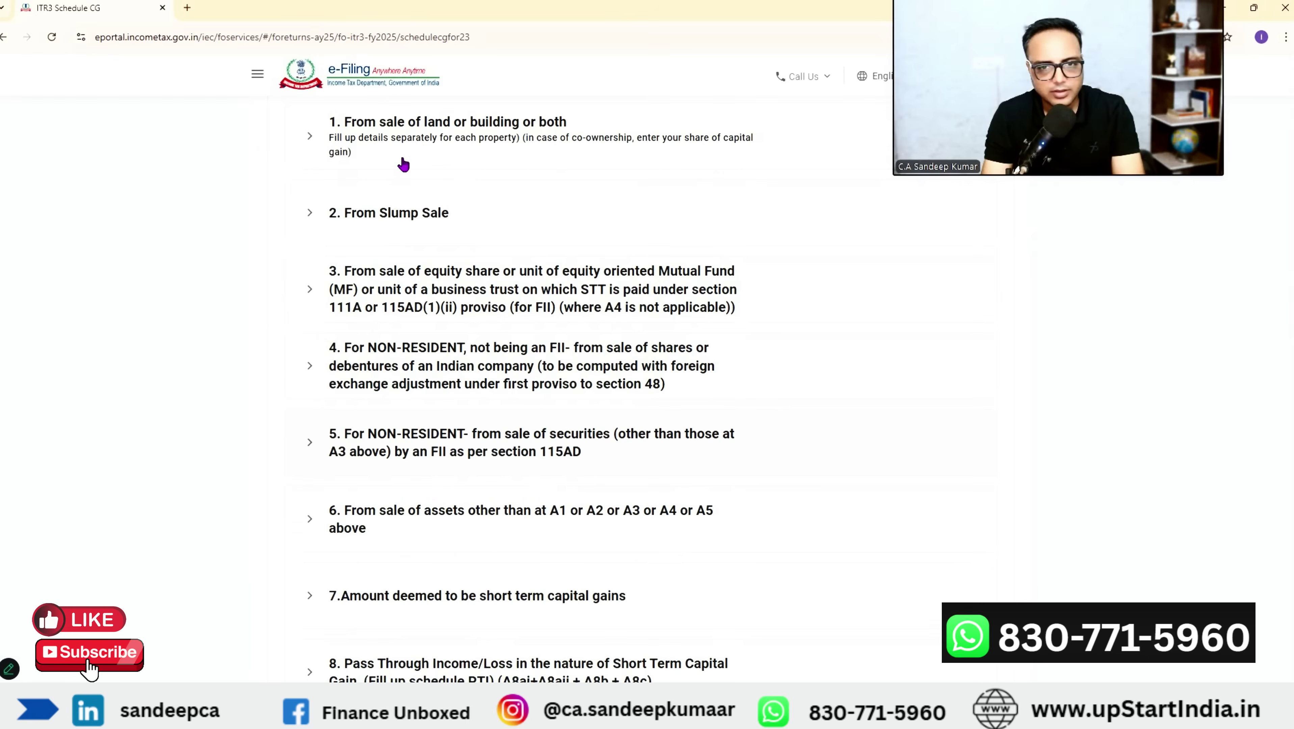
scroll(459, 322, down, 3)
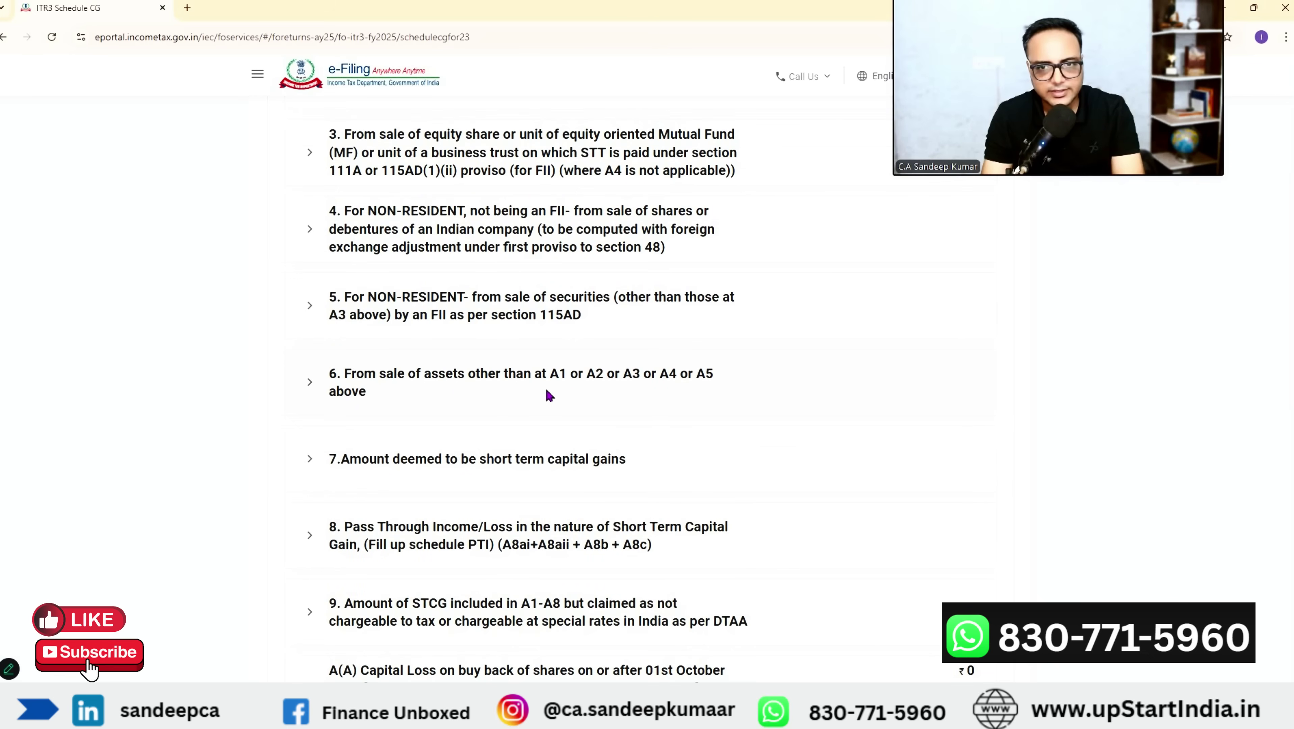
scroll(351, 435, down, 1)
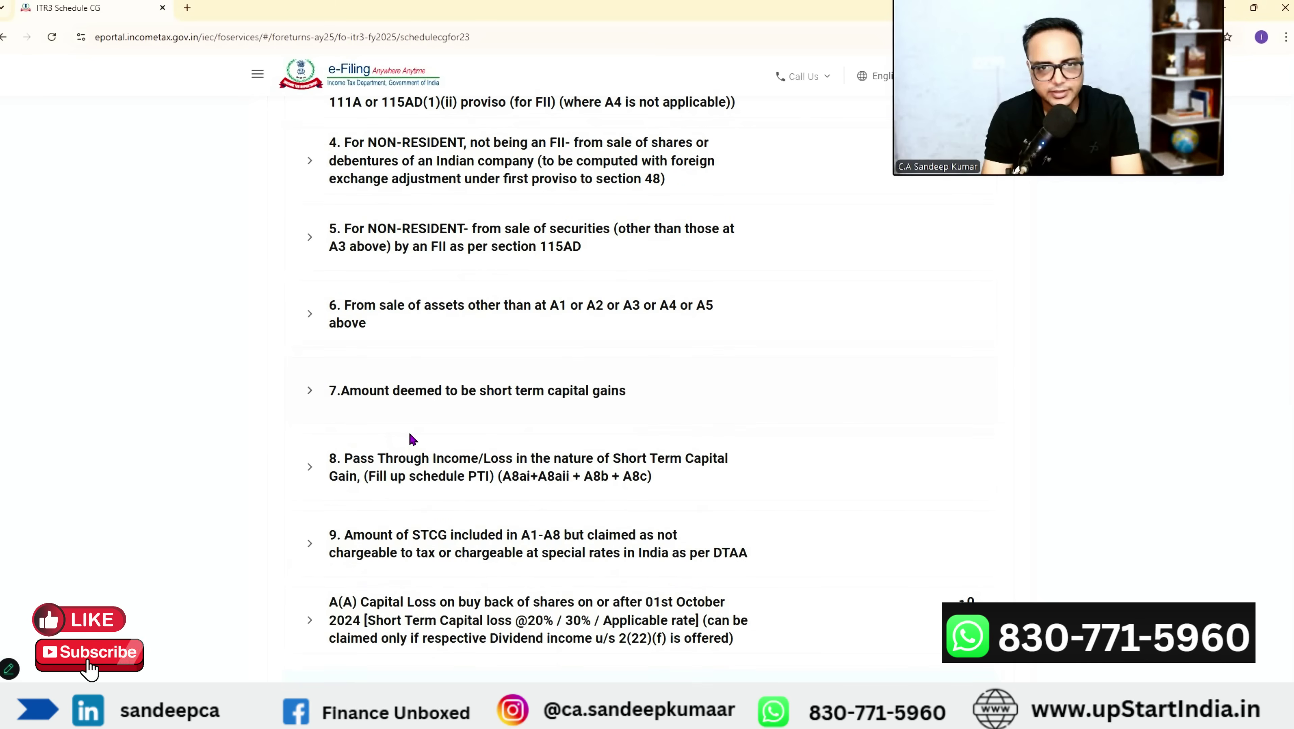
click(407, 357)
scroll(870, 284, down, 2)
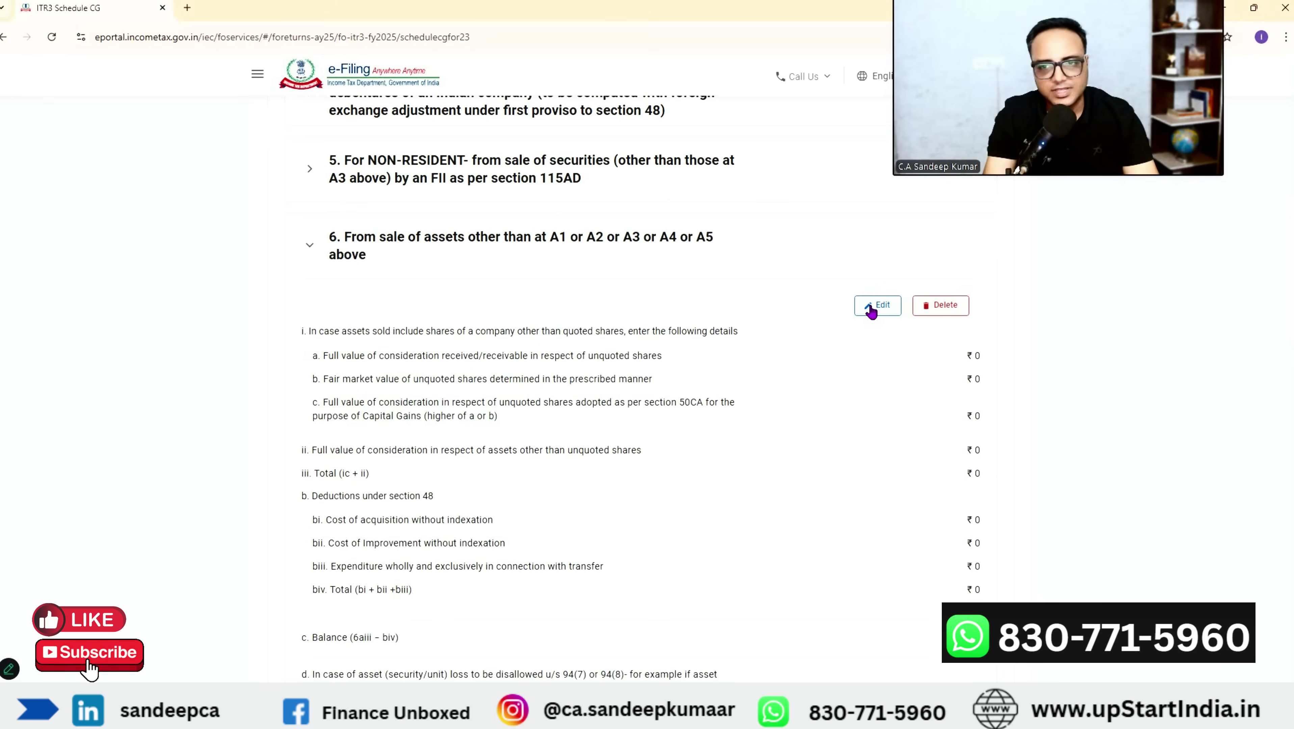
scroll(462, 439, down, 3)
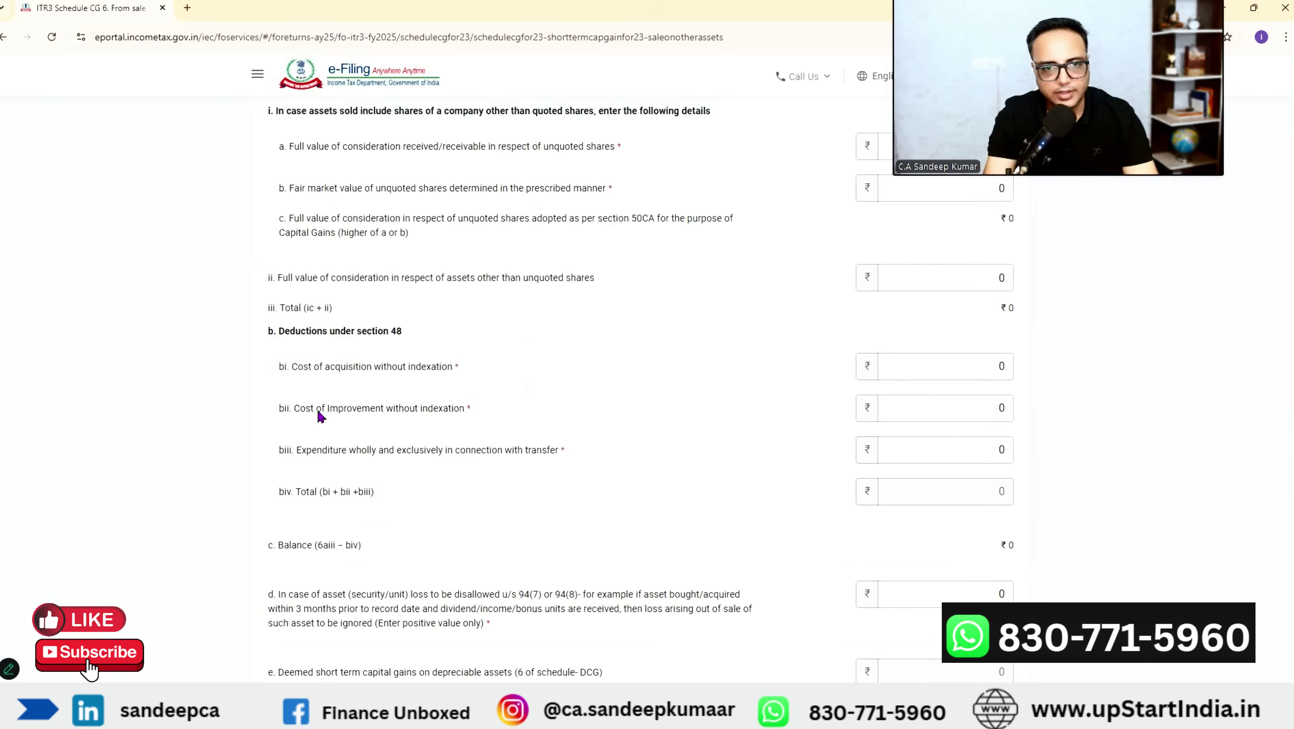
Step: Enter the debt fund figures from the Capital Gains sheet: full value of consideration 7392529 for other assets and cost of acquisition 7196735
click(423, 440)
scroll(423, 440, down, 4)
scroll(357, 409, up, 6)
drag(325, 407, 290, 407)
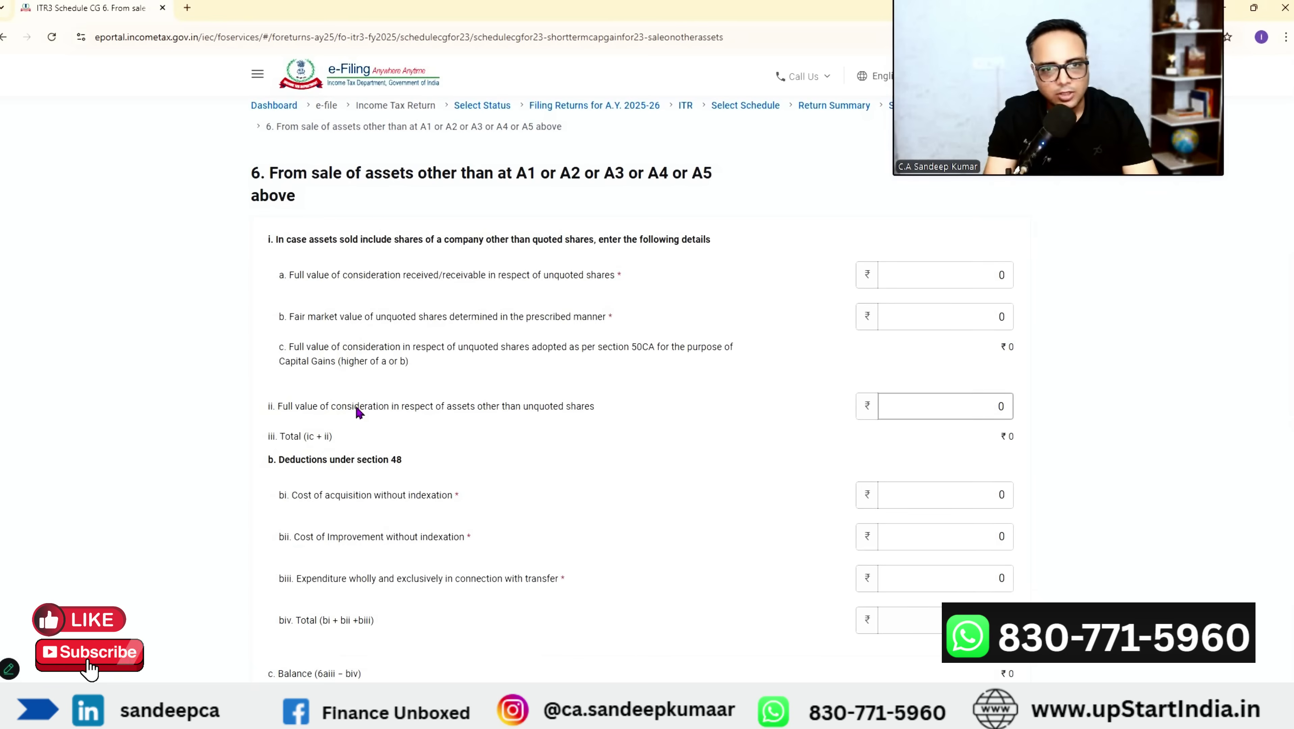
drag(497, 417, 621, 408)
click(797, 426)
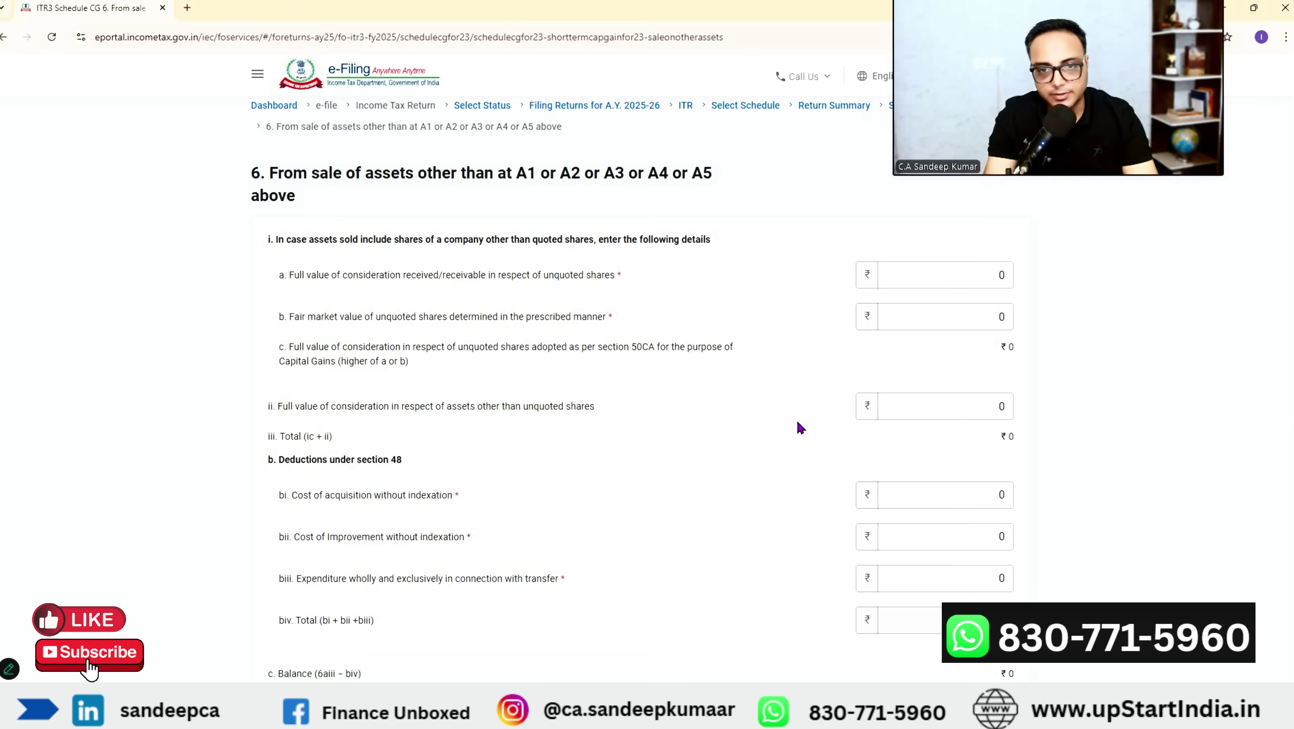
key(alt+Tab)
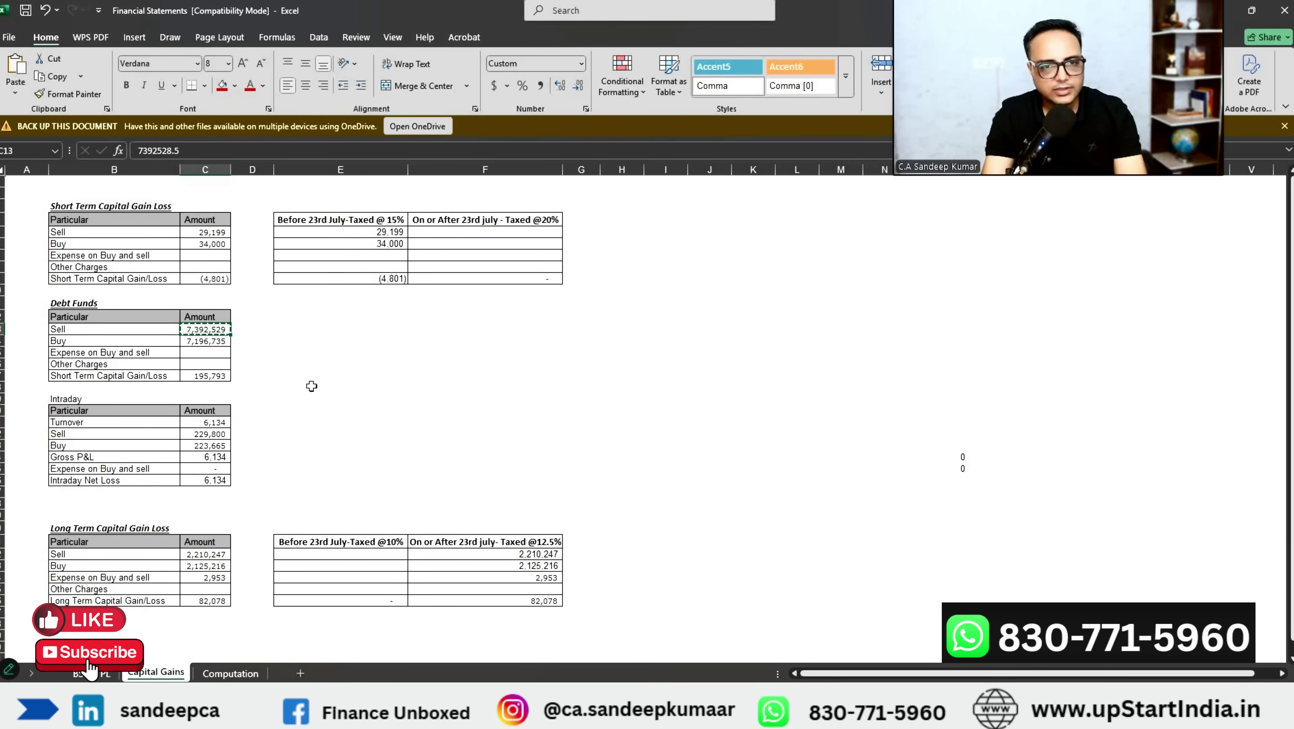
key(alt+Tab)
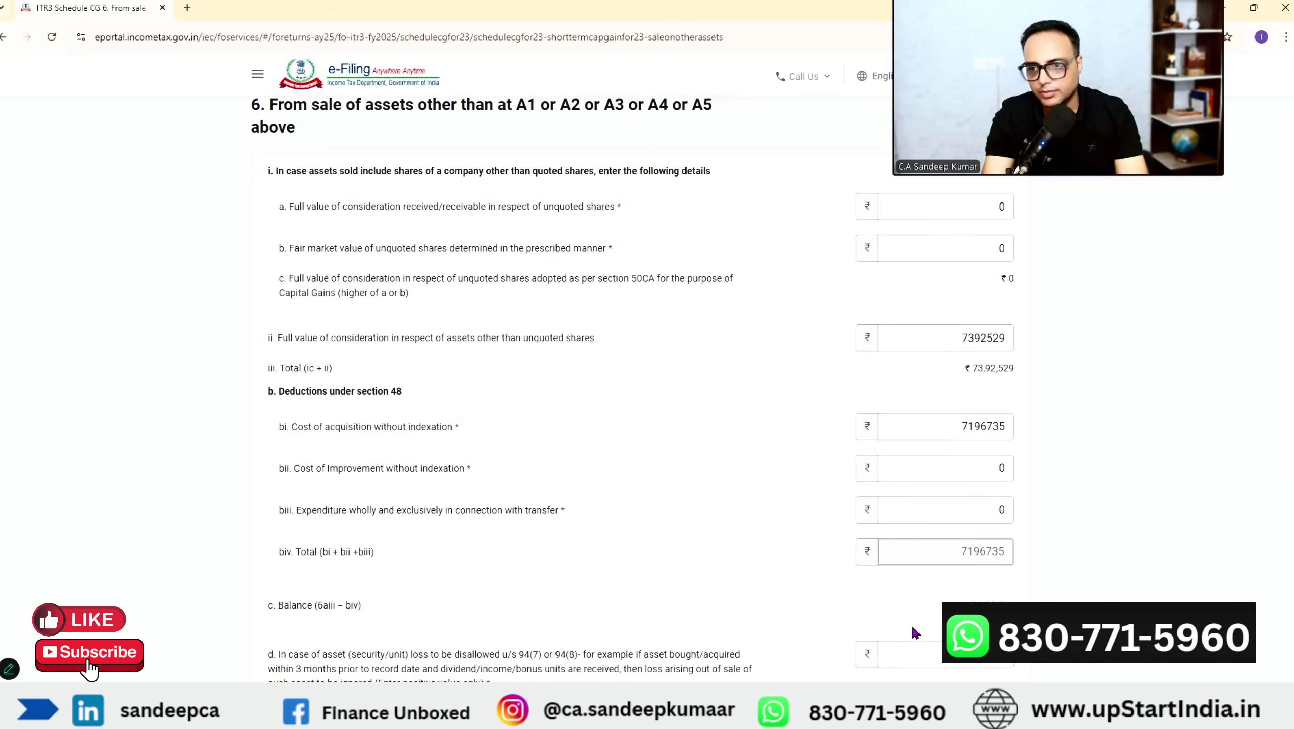
Step: Compare the item 6 balance with the debt funds' short-term capital gain in the Financial Statements workbook
scroll(965, 548, down, 1)
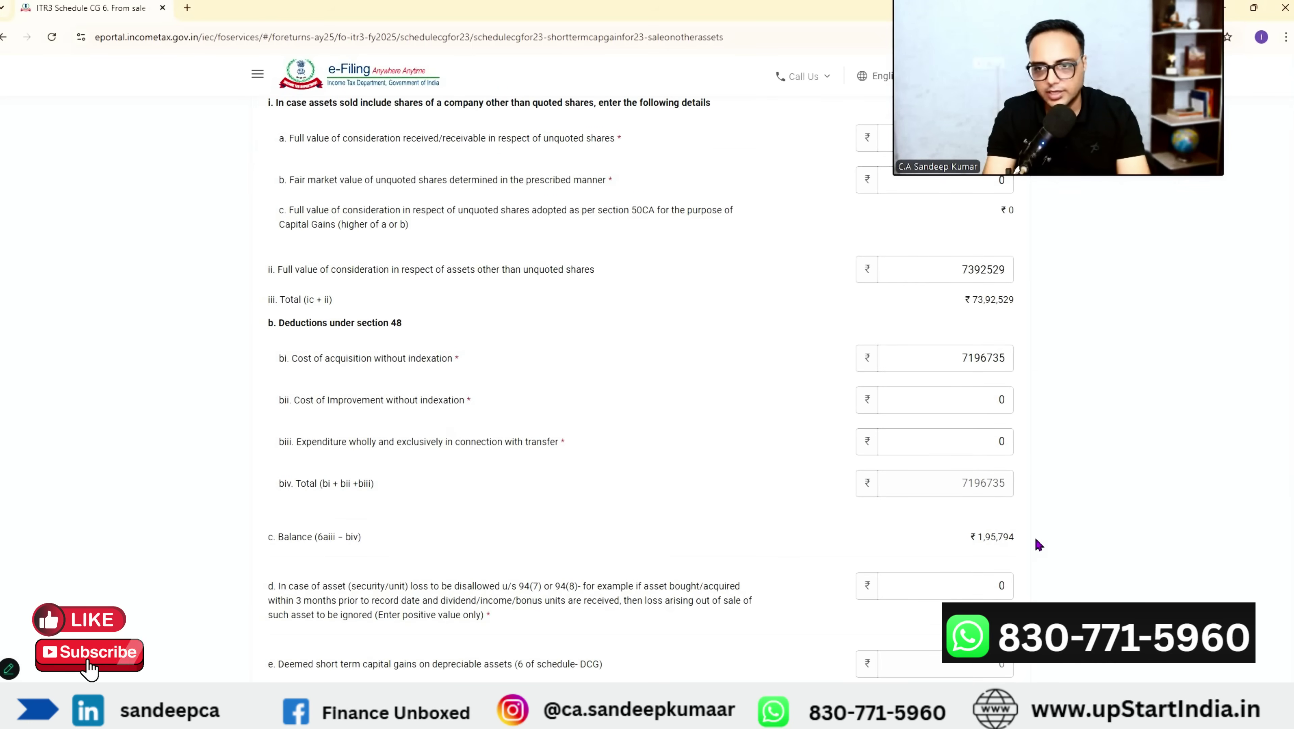
key(alt+Tab)
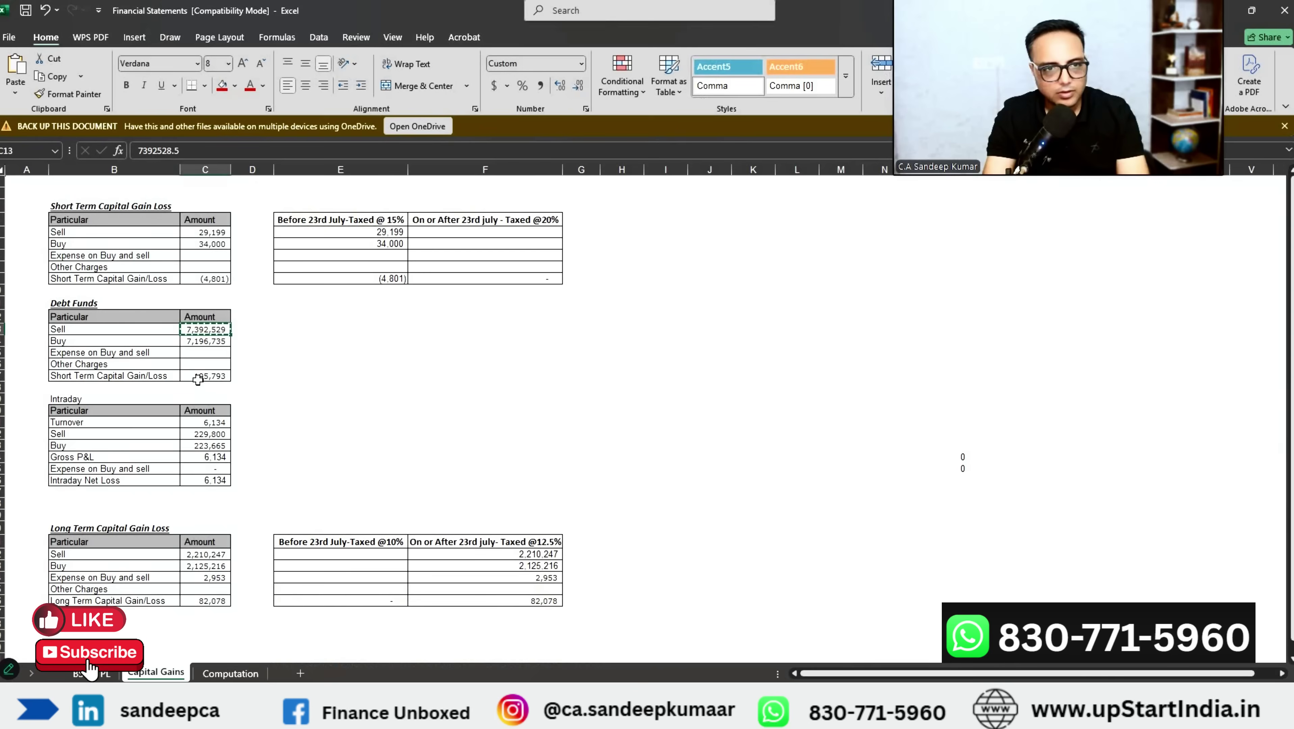
click(205, 376)
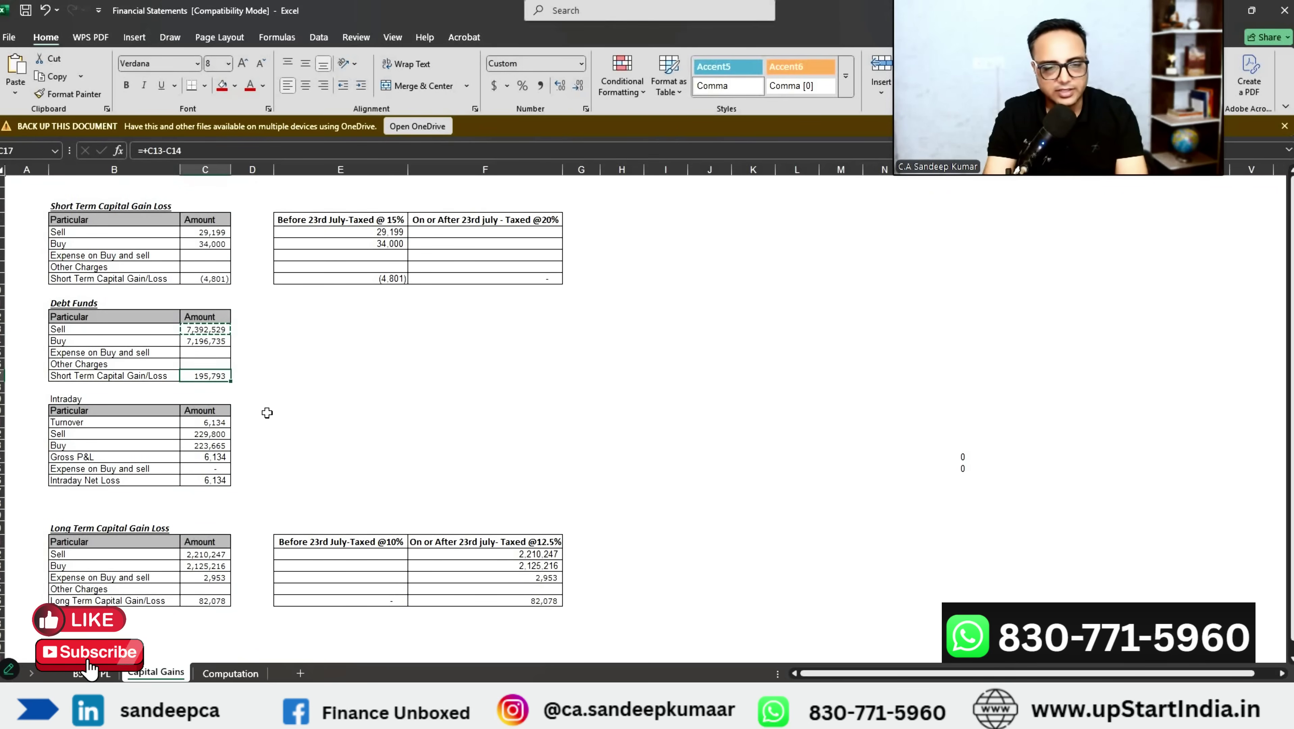
key(alt+Tab)
Step: Save the item 6 short-term gain details and confirm Schedule CG
scroll(1048, 579, down, 5)
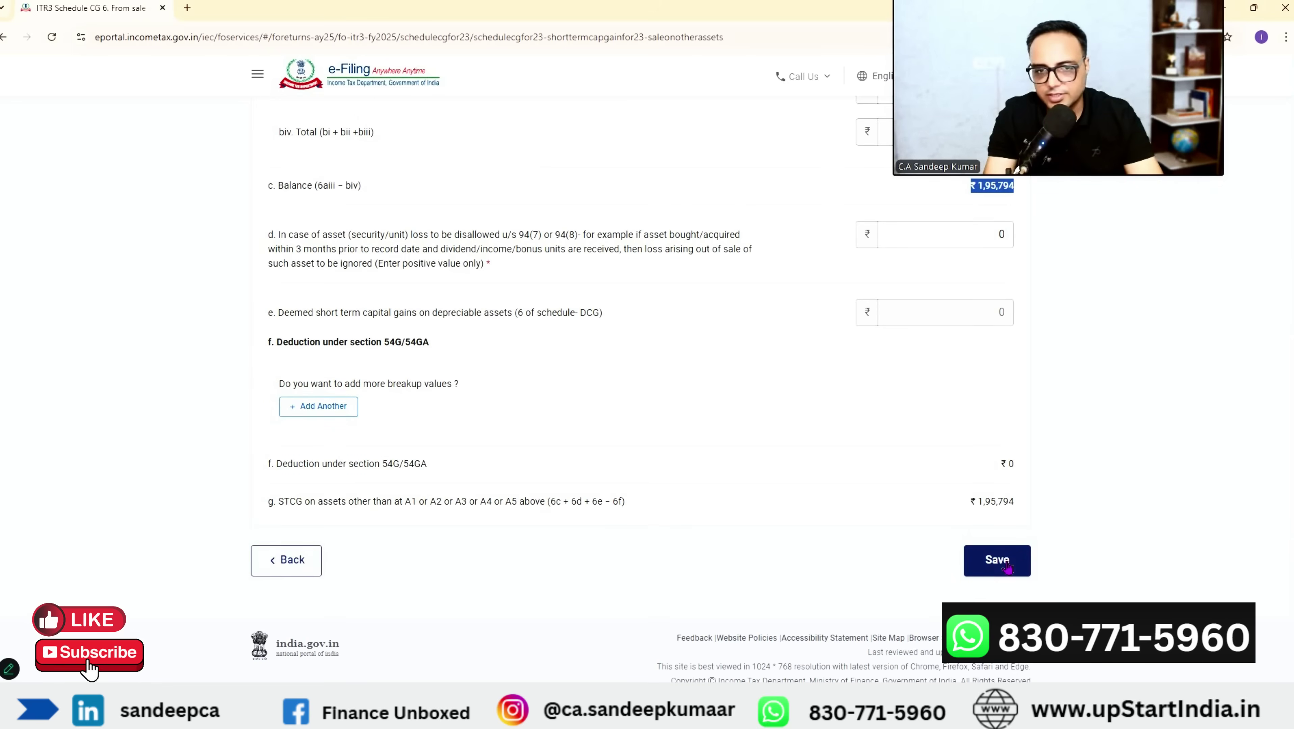
click(997, 561)
click(993, 630)
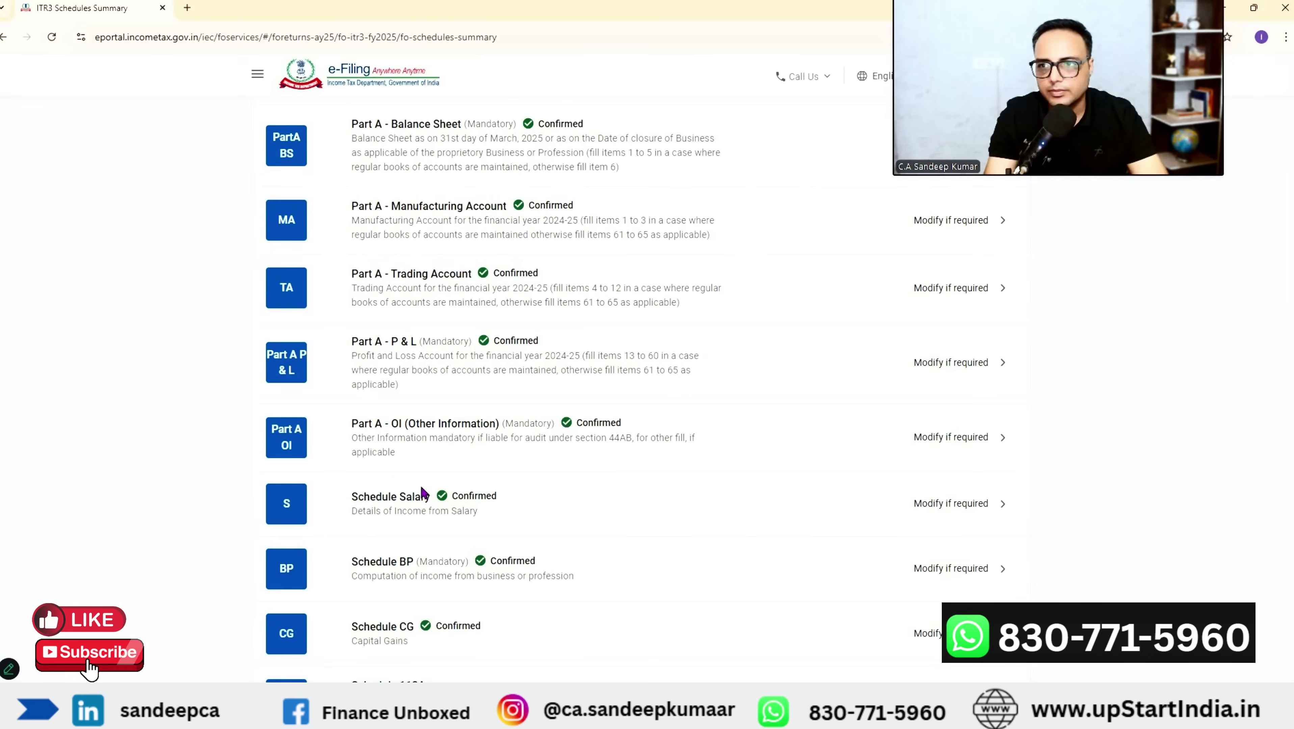
Step: Add an entry in Schedule 112A for shares or units acquired After 31st January 2018
scroll(421, 493, down, 4)
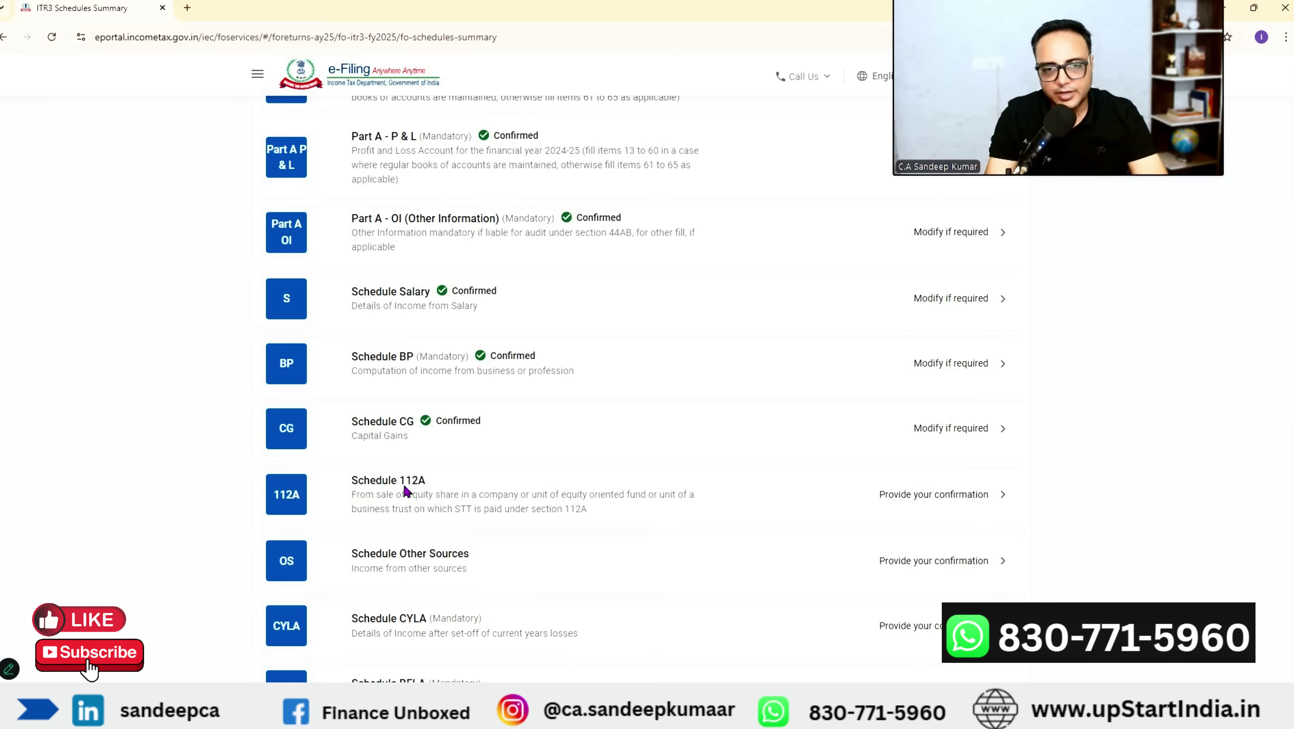
click(934, 492)
click(638, 396)
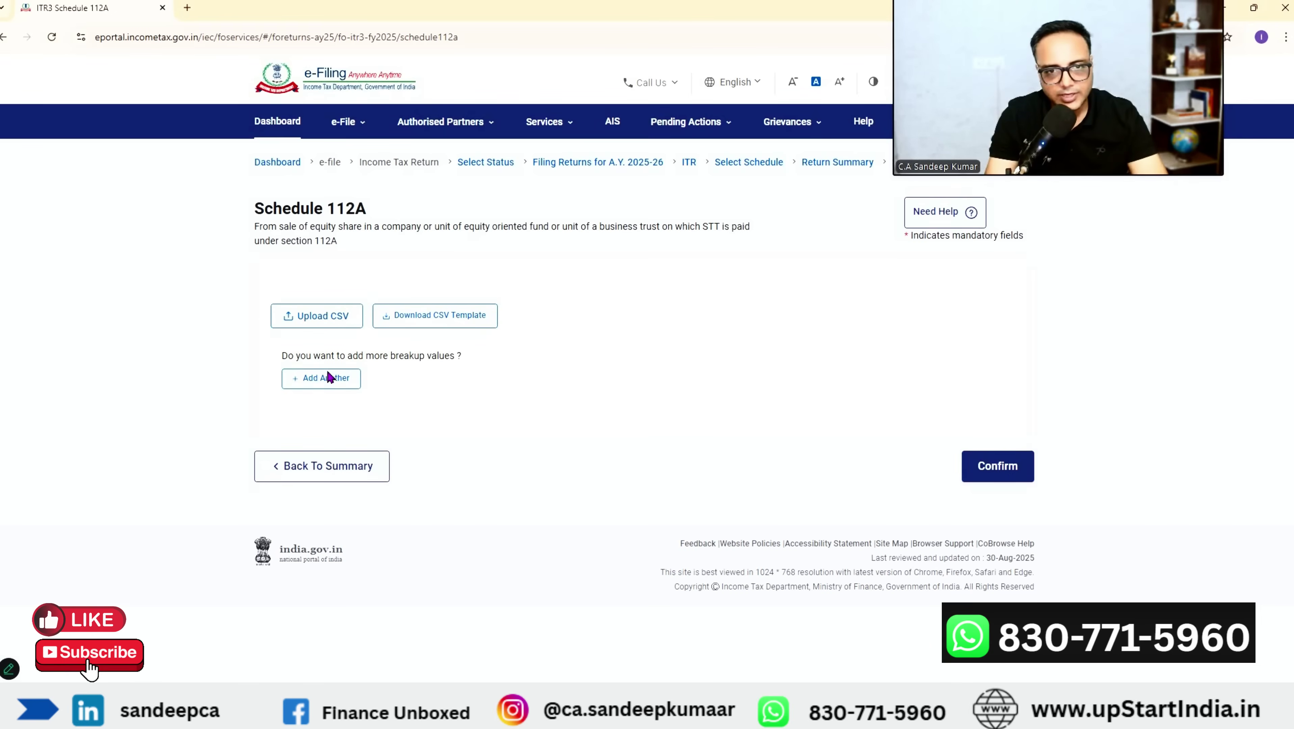
click(332, 377)
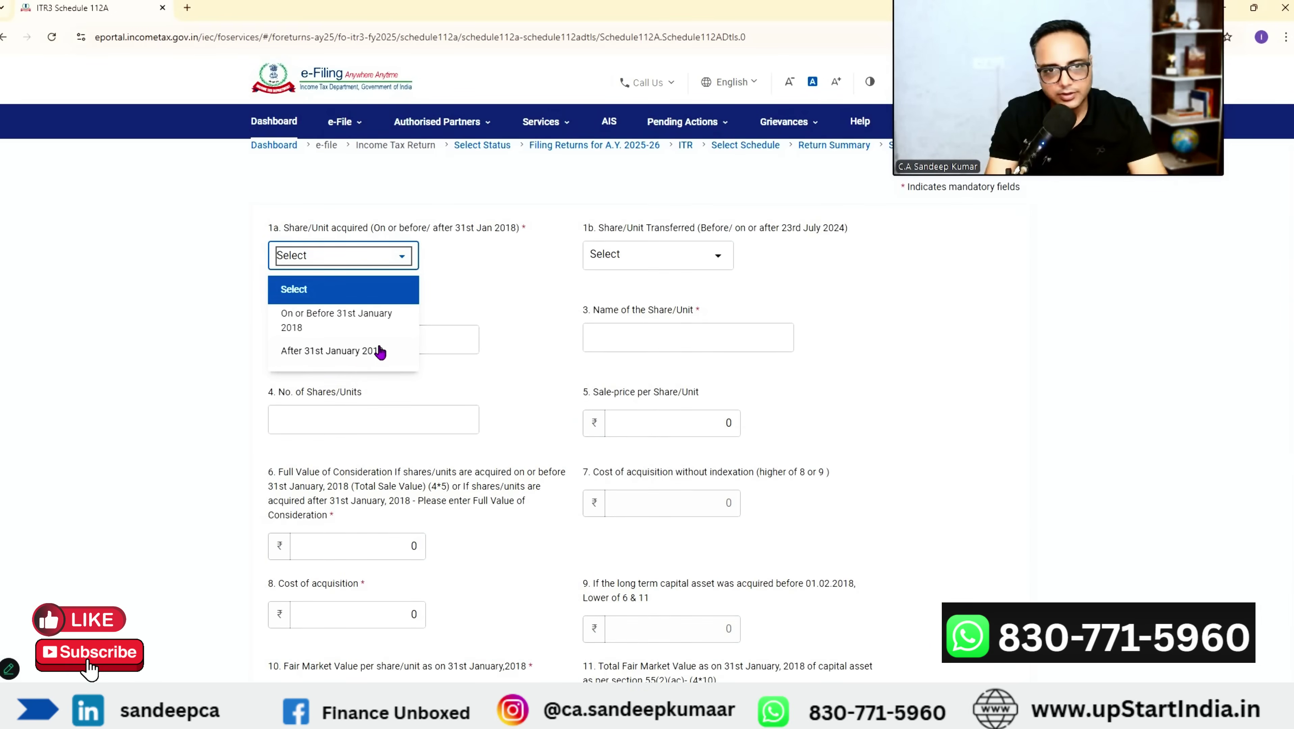
click(361, 353)
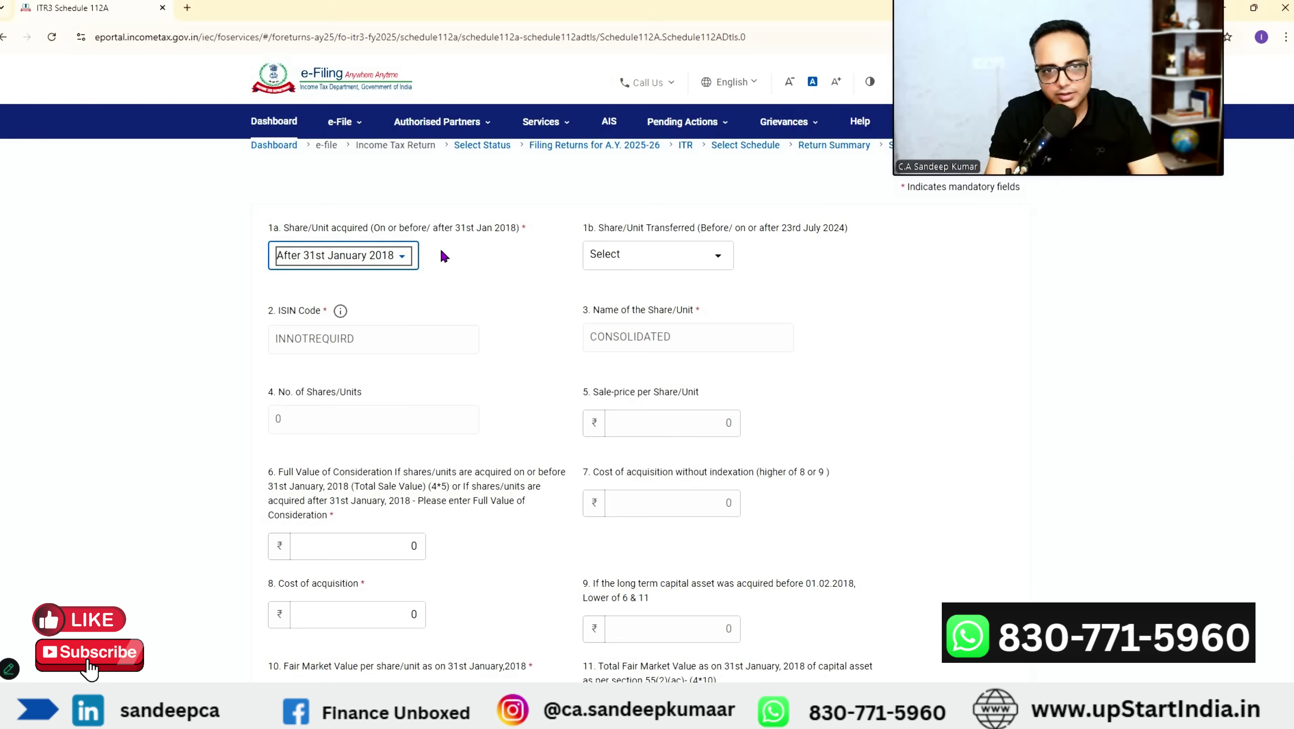
Step: Check the long-term gain's transfer period in the workbook and set the share/unit transfer to On or after 23rd July 2024
click(644, 257)
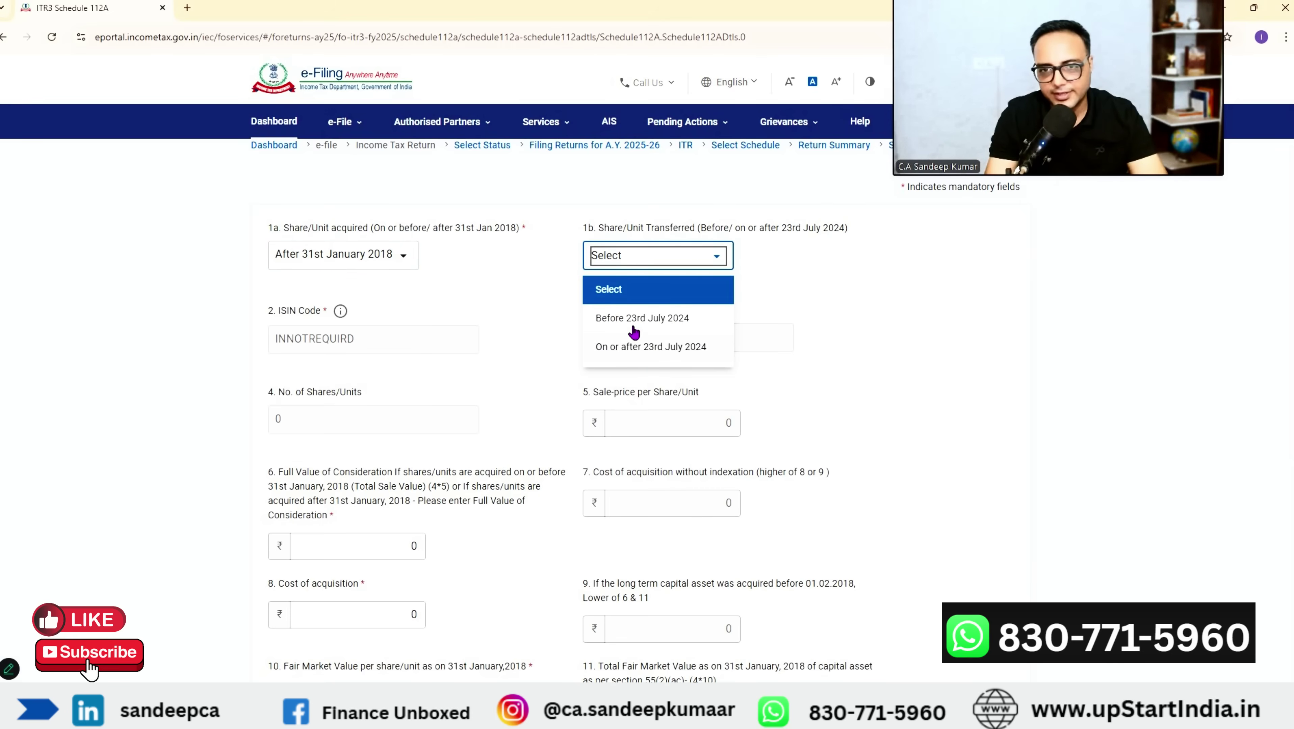
key(alt+Tab)
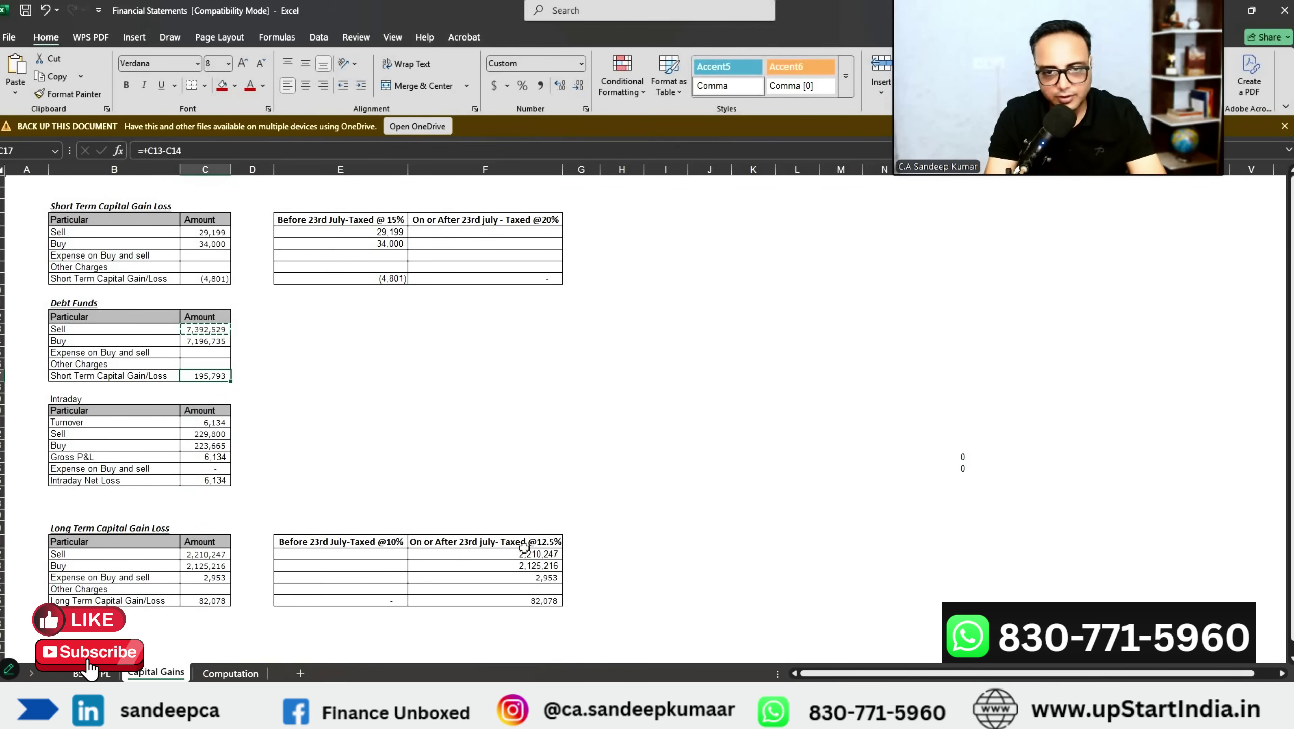
key(alt+Tab)
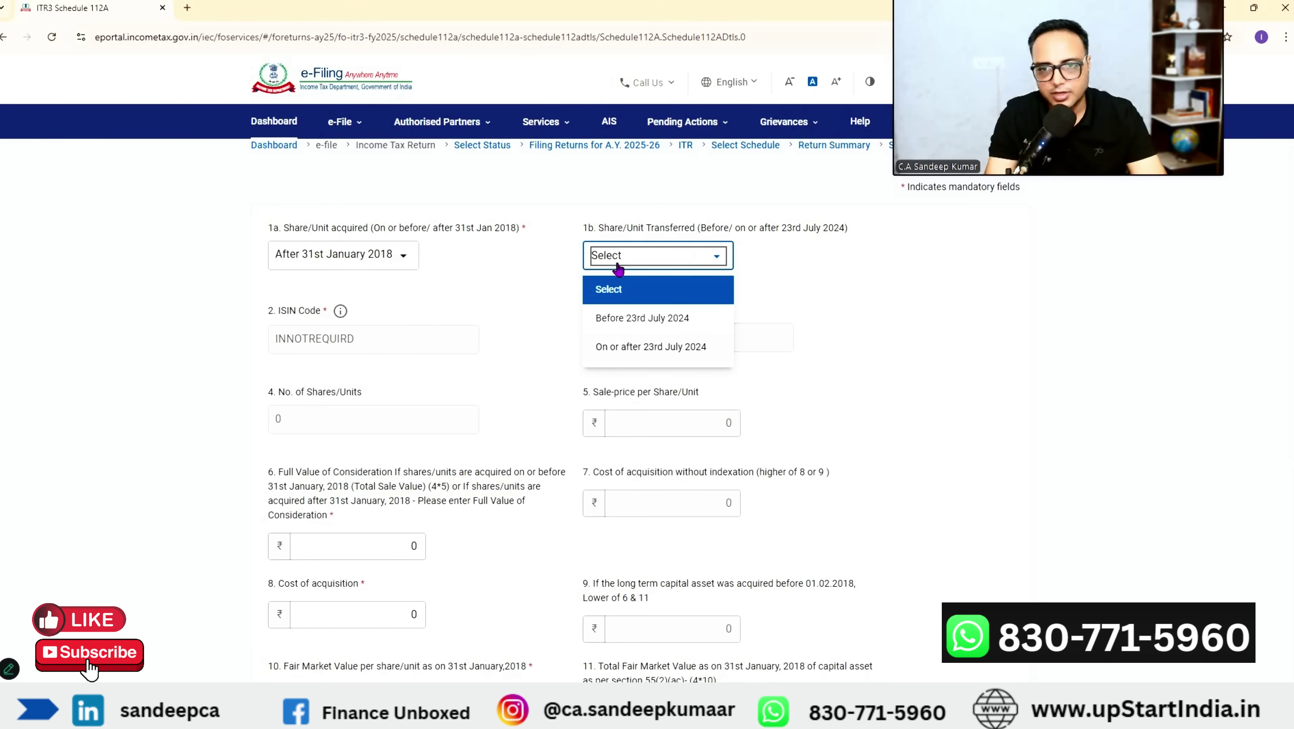
click(651, 347)
click(534, 385)
Step: Set the full value of consideration to 2210247 and the cost of acquisition to 2125216 in the Schedule 112A entry
scroll(533, 385, down, 3)
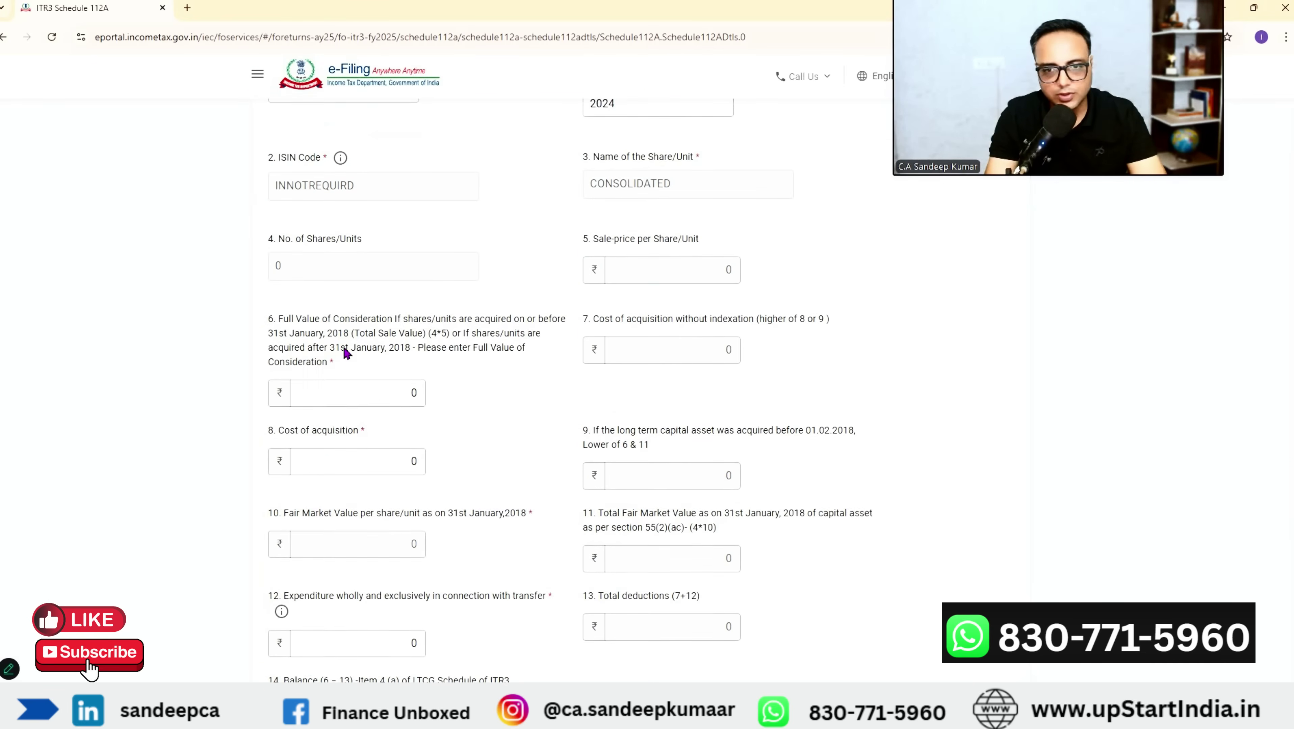
click(402, 393)
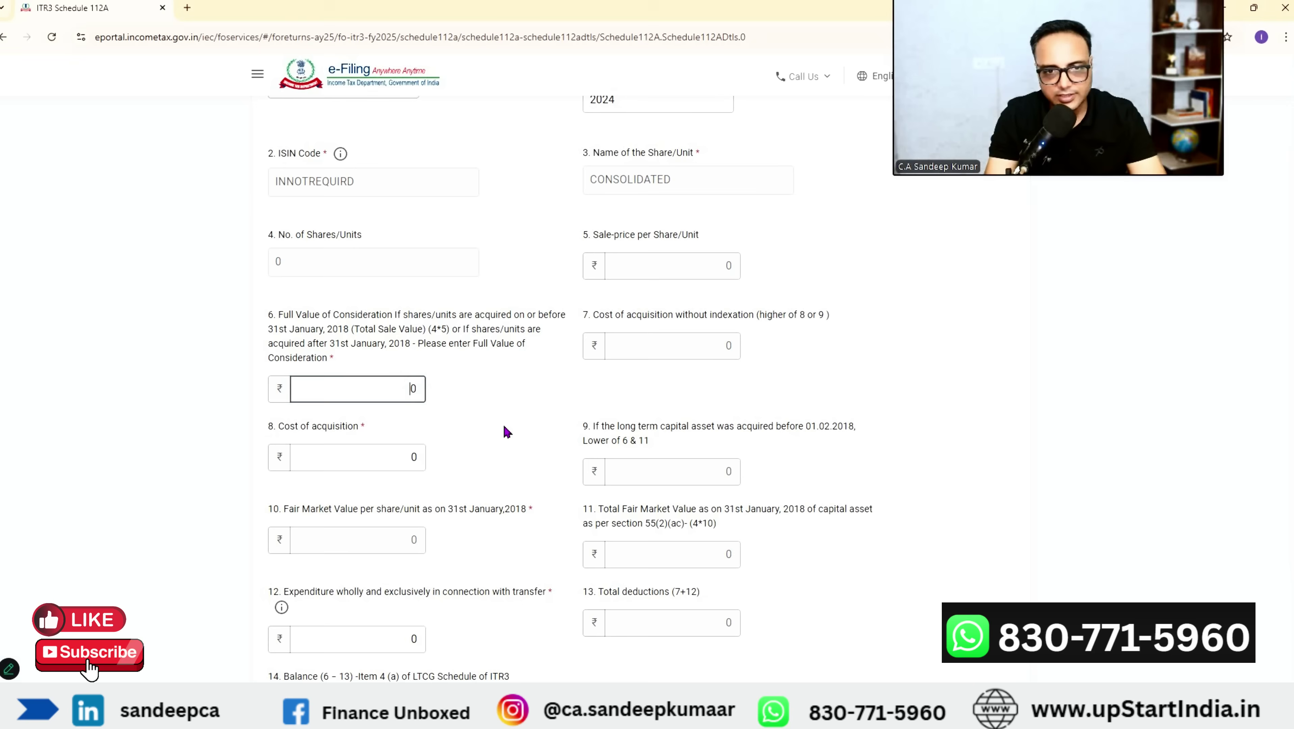
drag(504, 426, 590, 462)
text(221024)
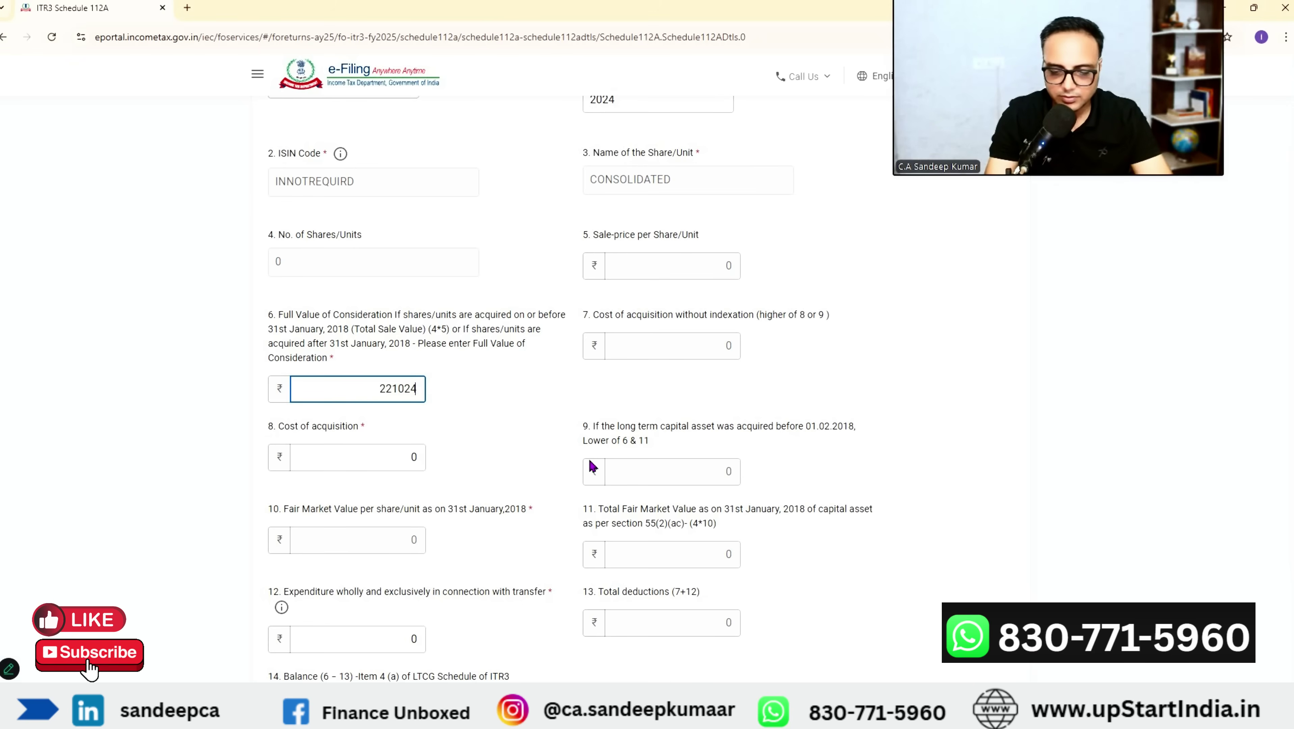
text(7)
click(384, 453)
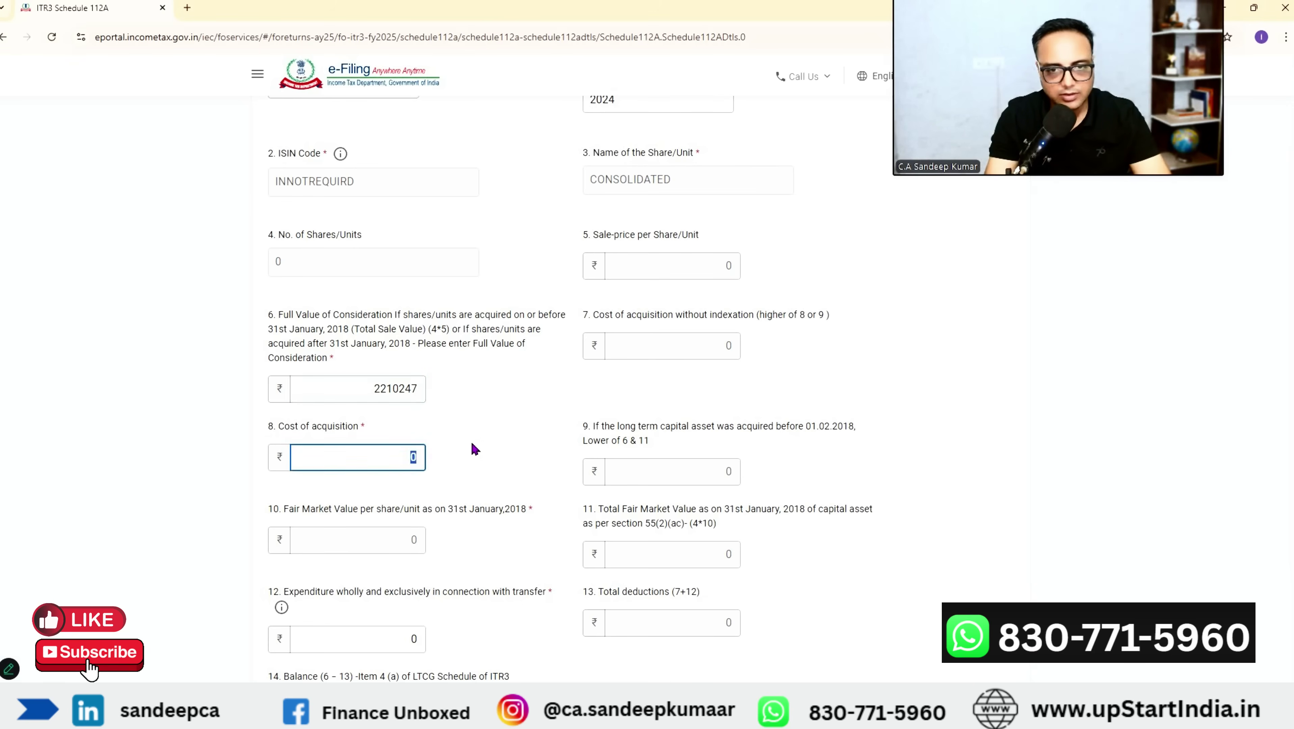
text(212)
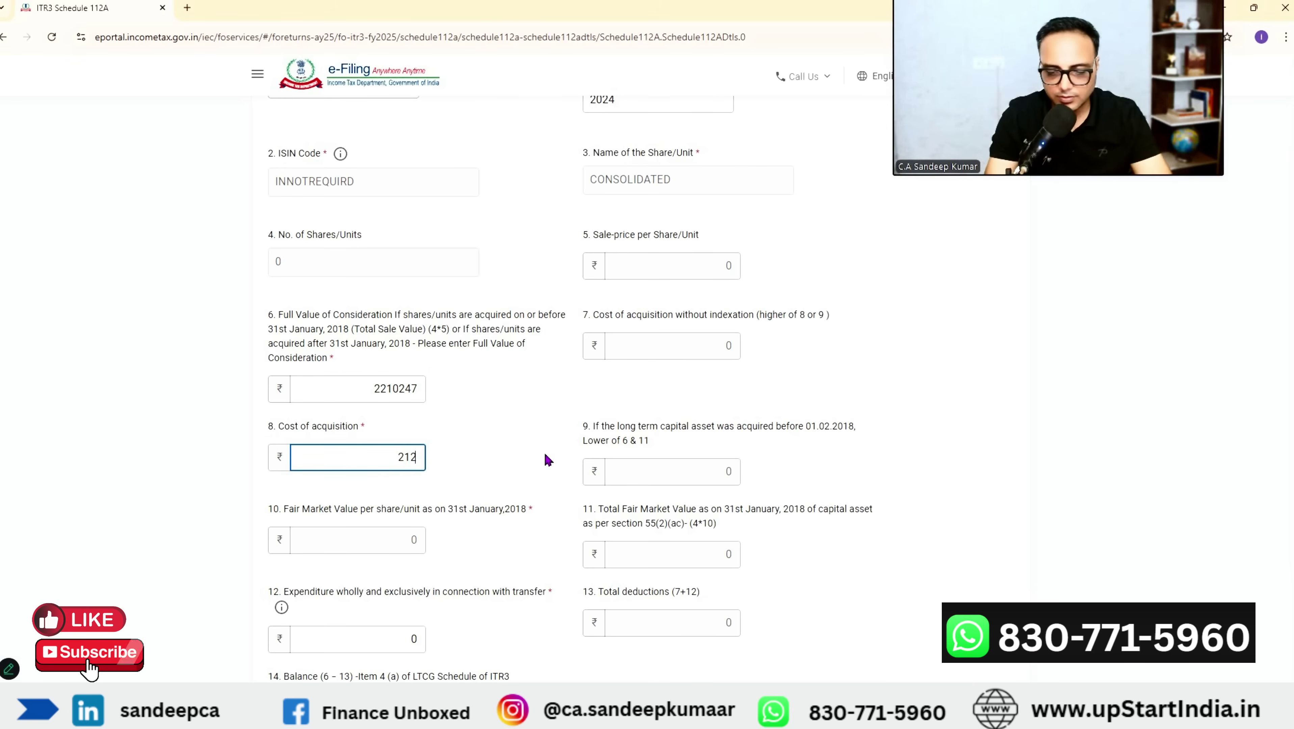
text(5216)
click(555, 470)
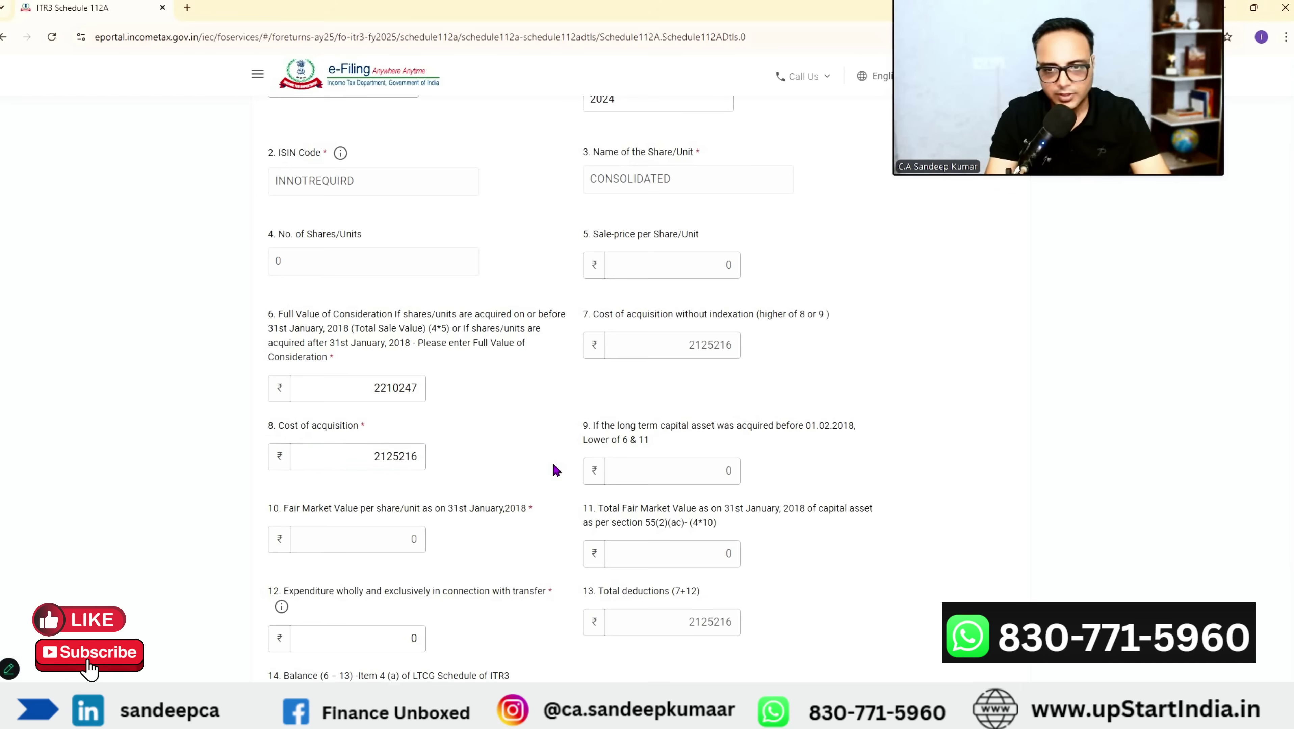
Step: Set the expenditure wholly and exclusively in connection with transfer to 2953
scroll(555, 469, down, 4)
click(390, 426)
key(ctrl+a)
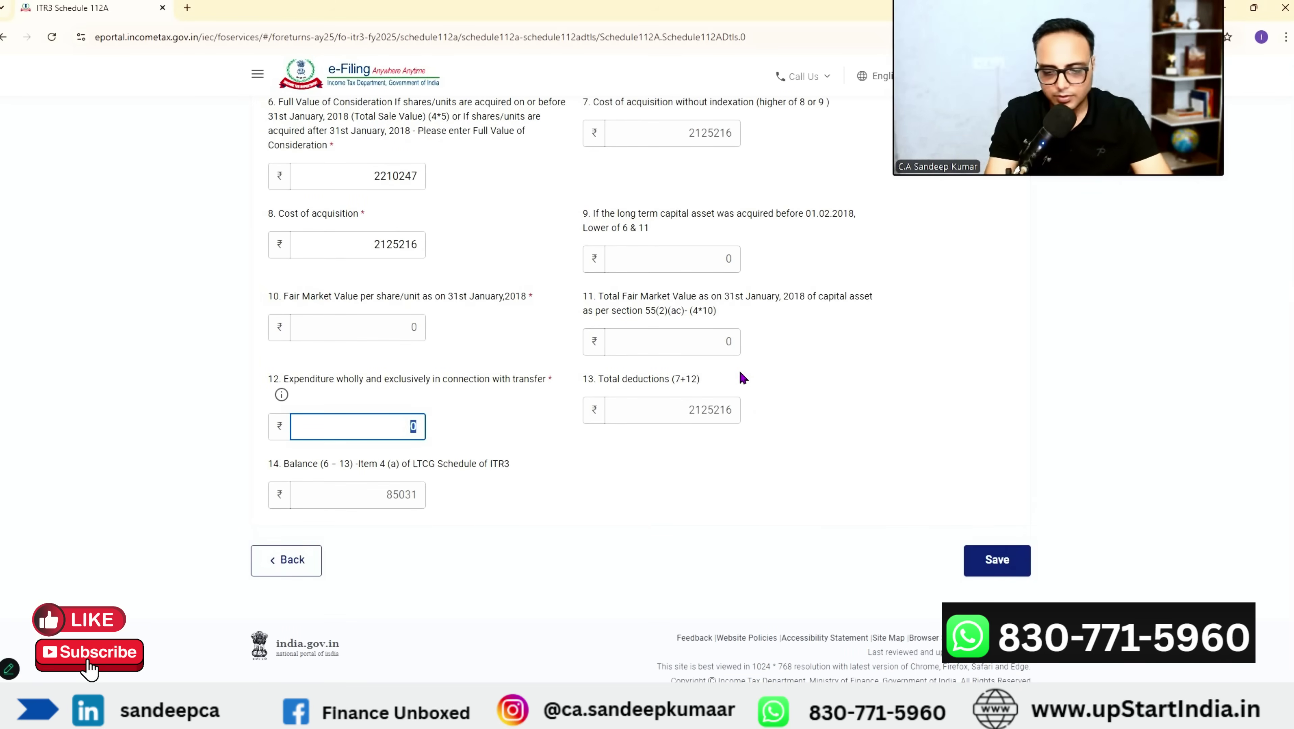
text(2953)
Step: Save the consolidated long-term gain entry and confirm Schedule 112A
click(997, 564)
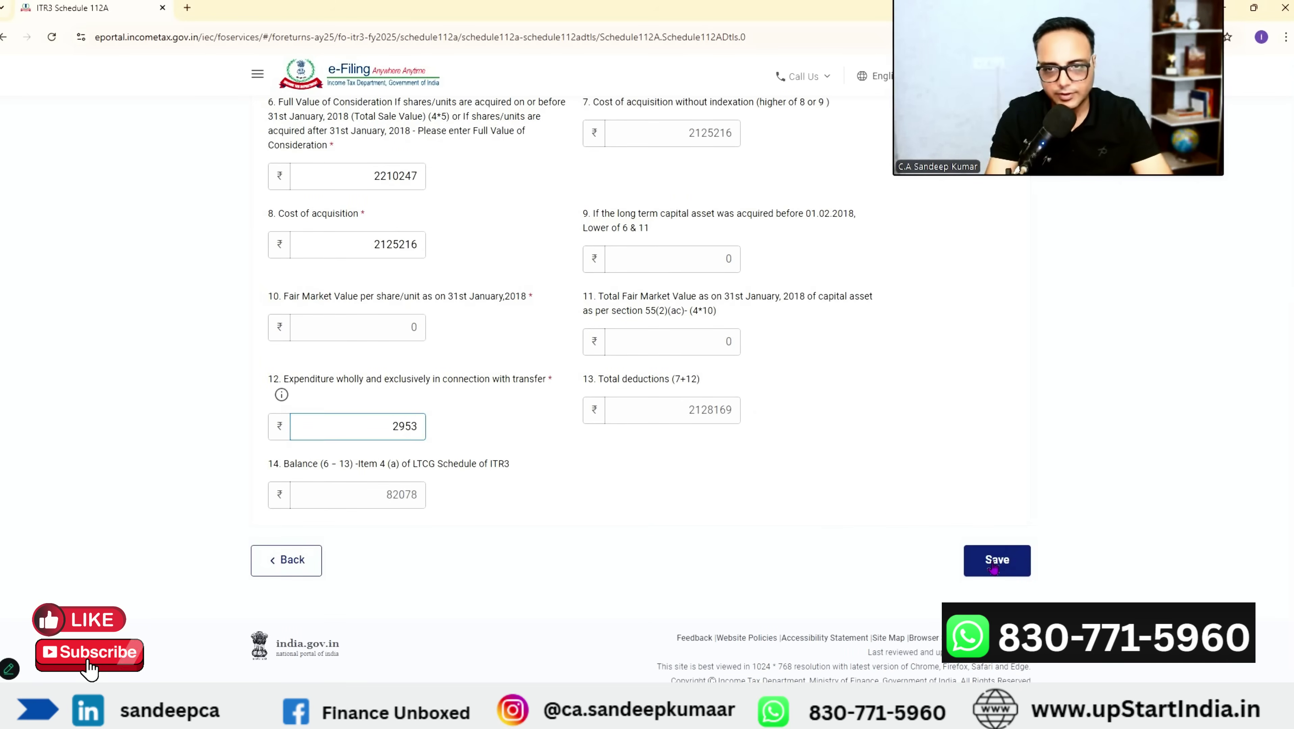
click(998, 563)
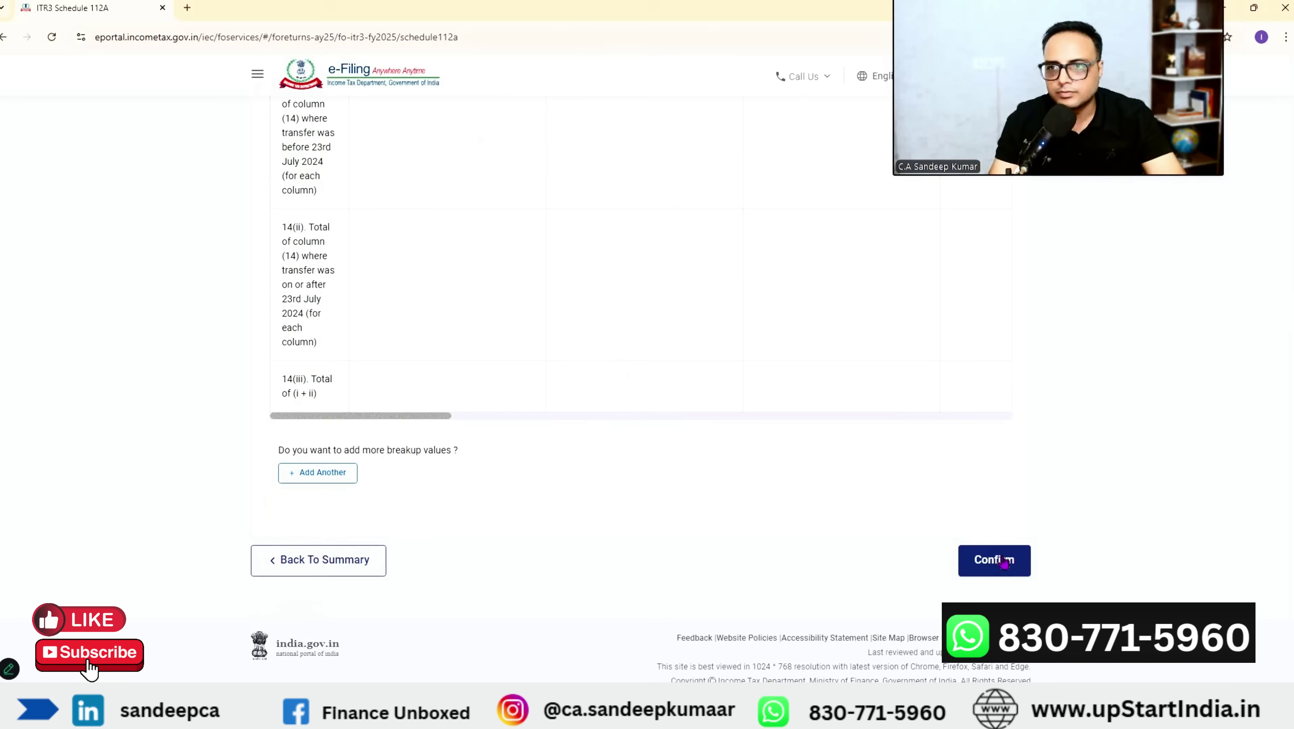
click(1001, 560)
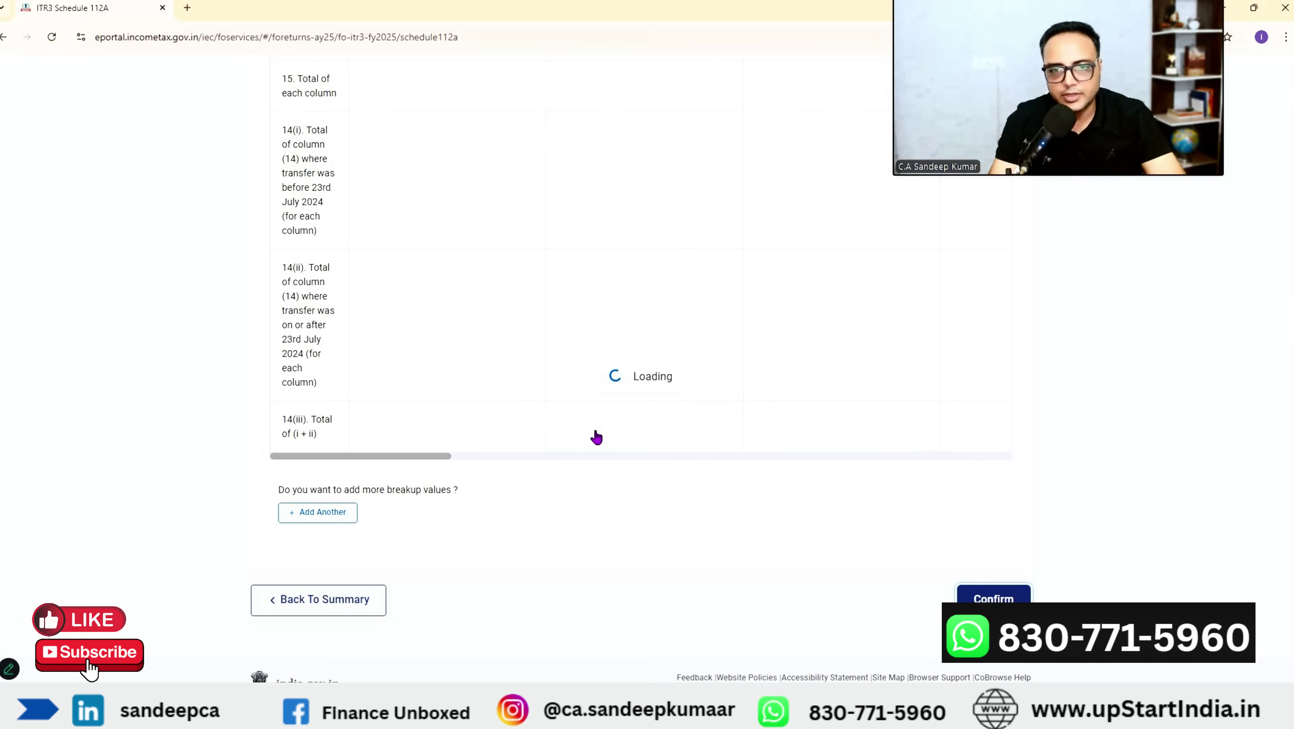
Step: Open Schedule Other Sources and expand the gross income chargeable to tax at normal applicable rates
scroll(370, 453, down, 1)
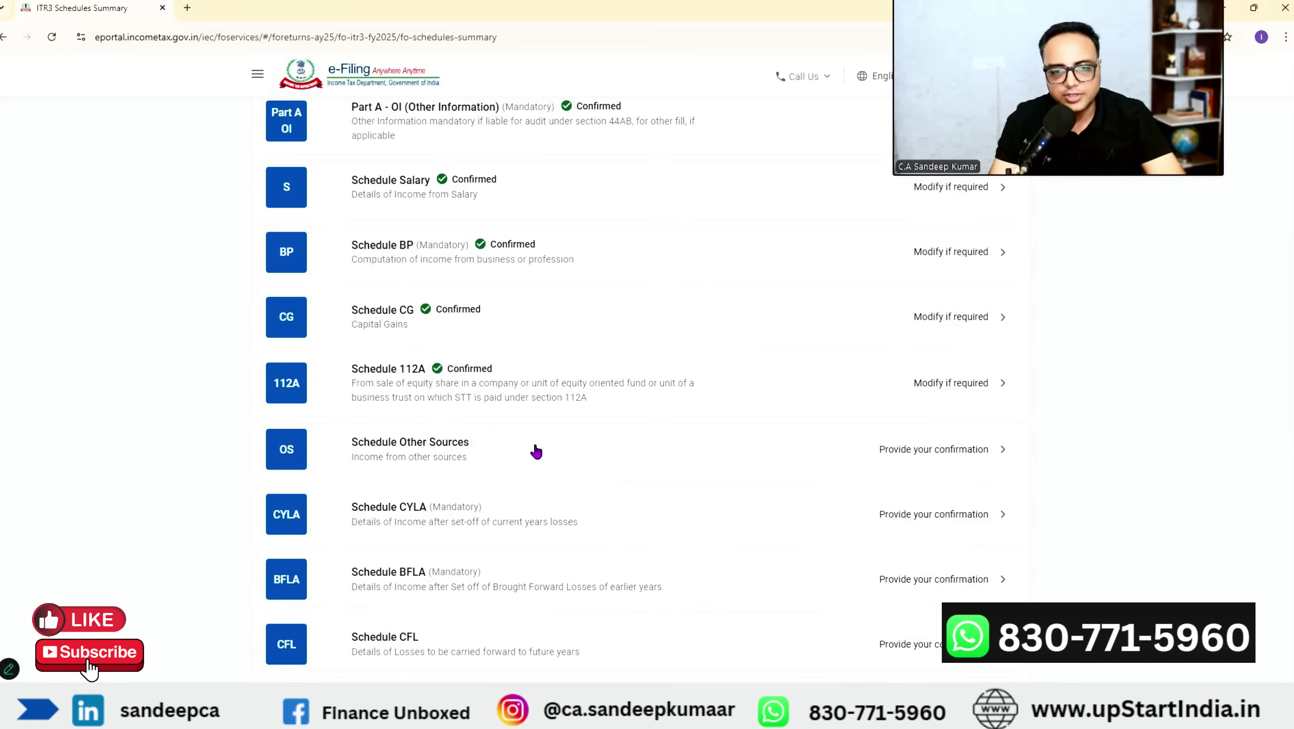
click(936, 453)
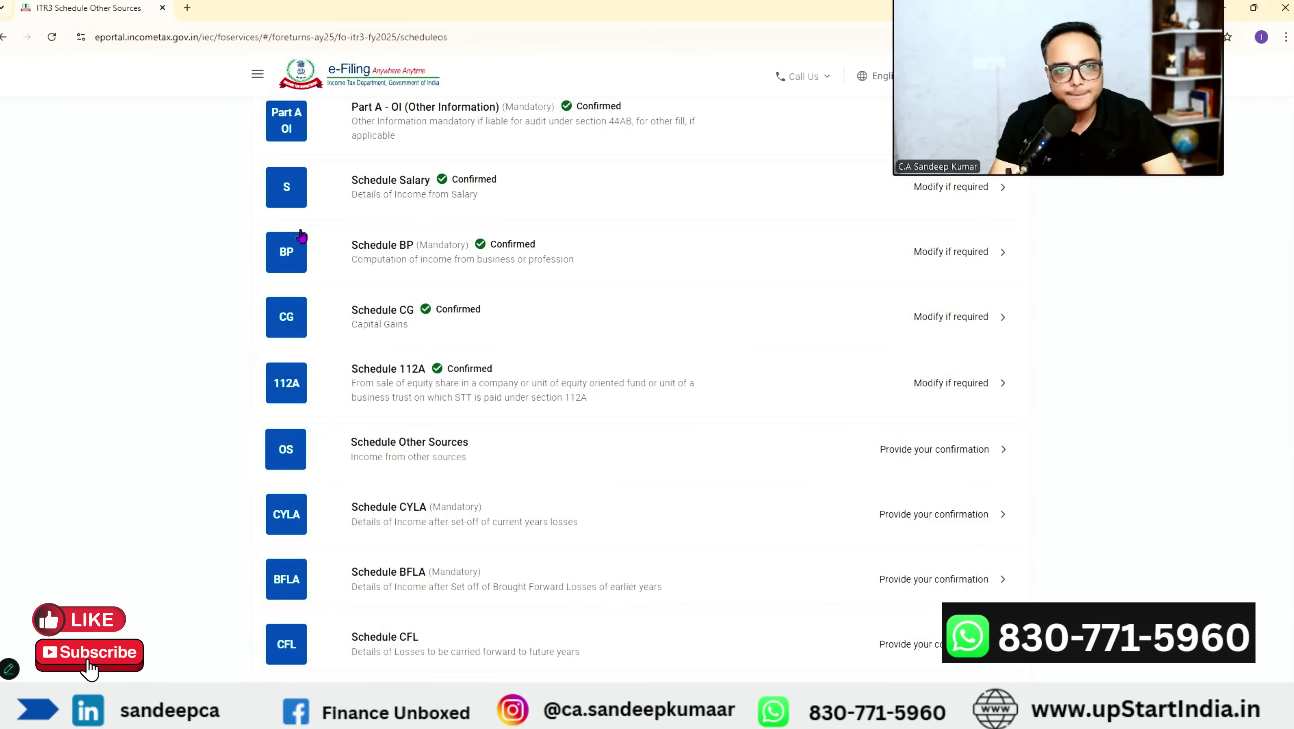
click(630, 258)
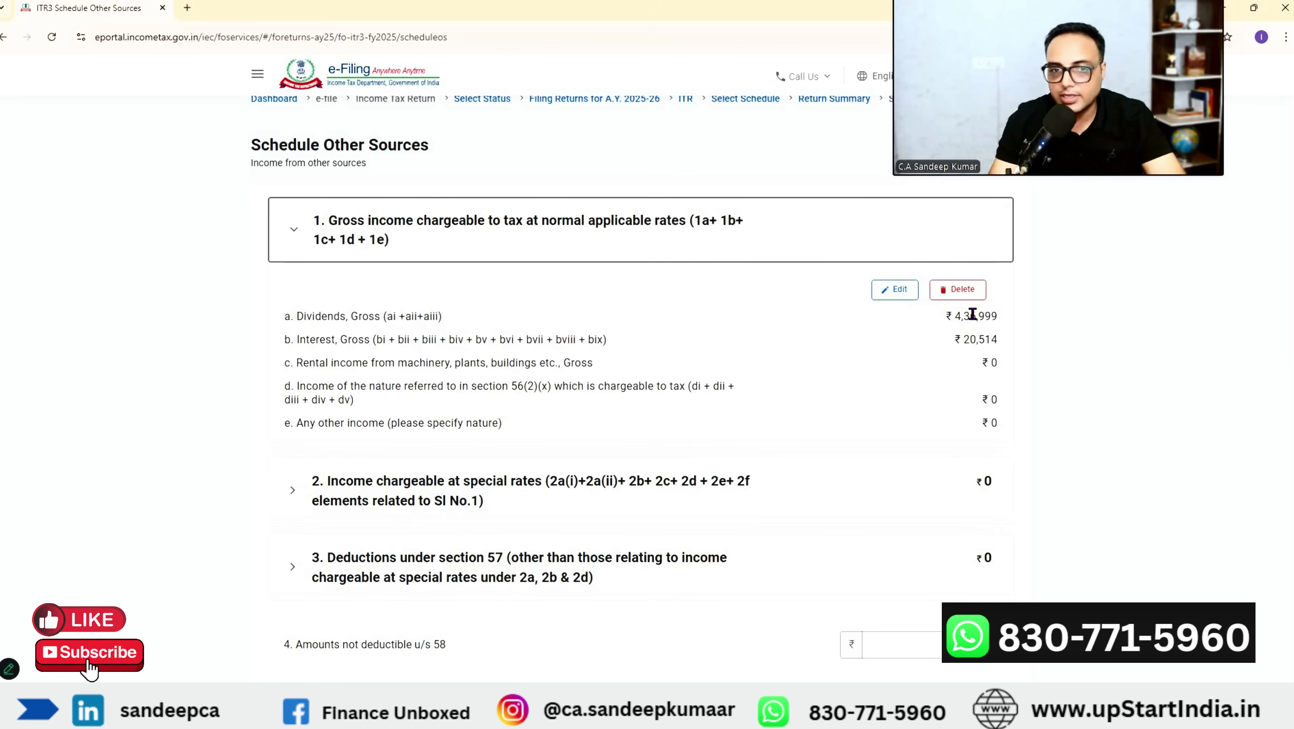
Step: Check the gross dividend and interest amounts in Schedule Other Sources and confirm the schedule
triple_click(1009, 322)
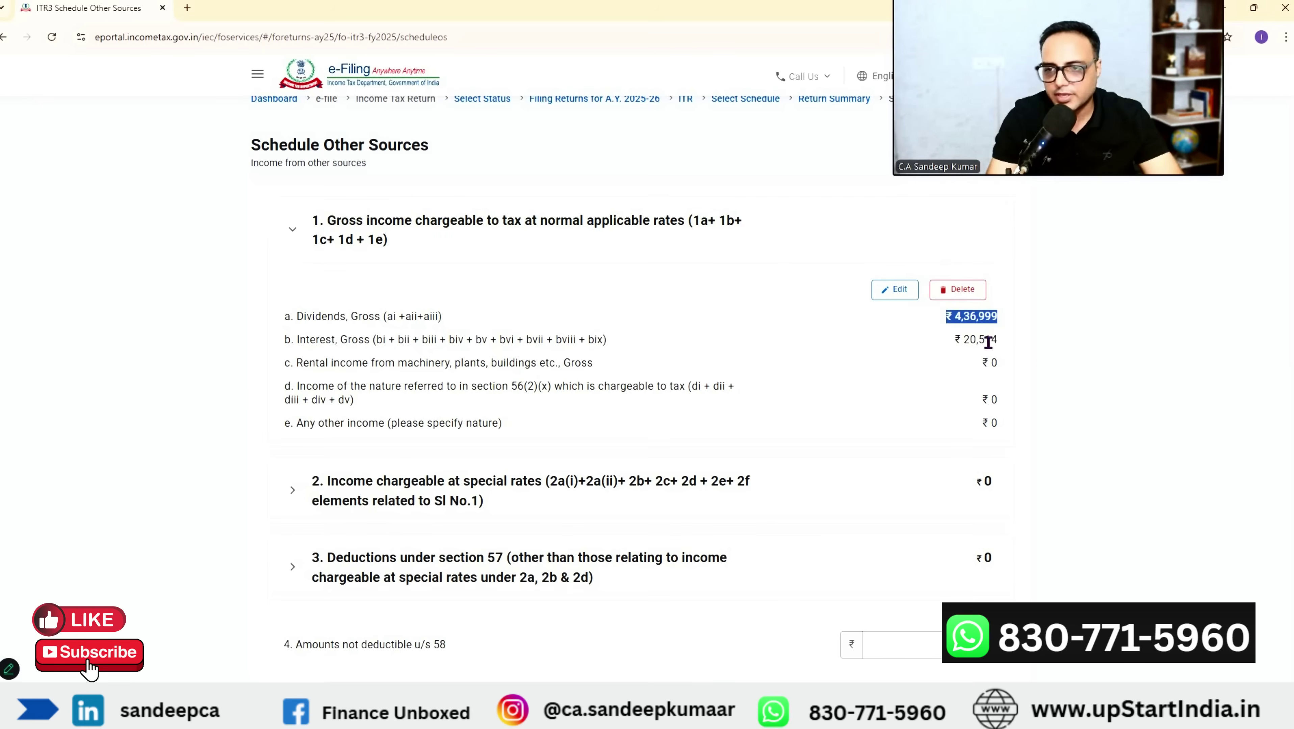
scroll(857, 386, down, 8)
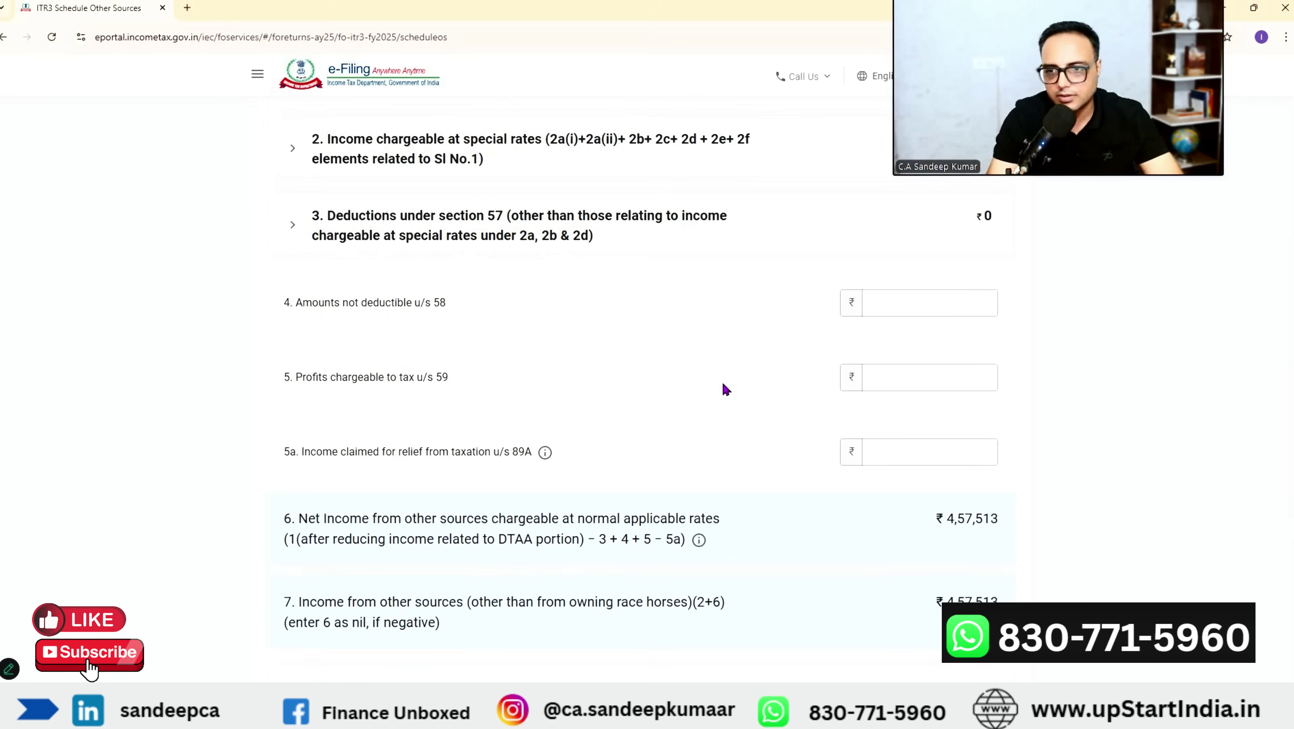
scroll(713, 386, down, 2)
scroll(713, 387, down, 2)
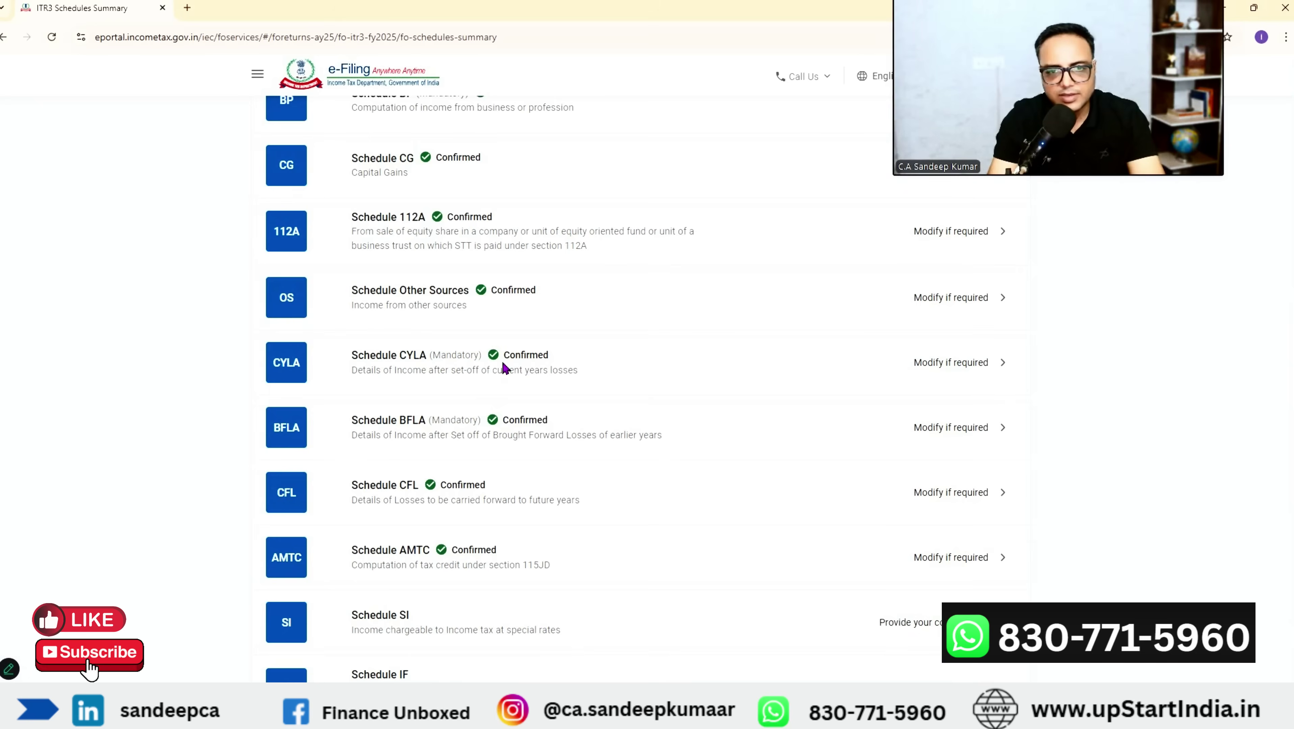
Step: Open Schedule SI from the schedules summary, go through its special-rate income rows and confirm it
scroll(344, 300, down, 1)
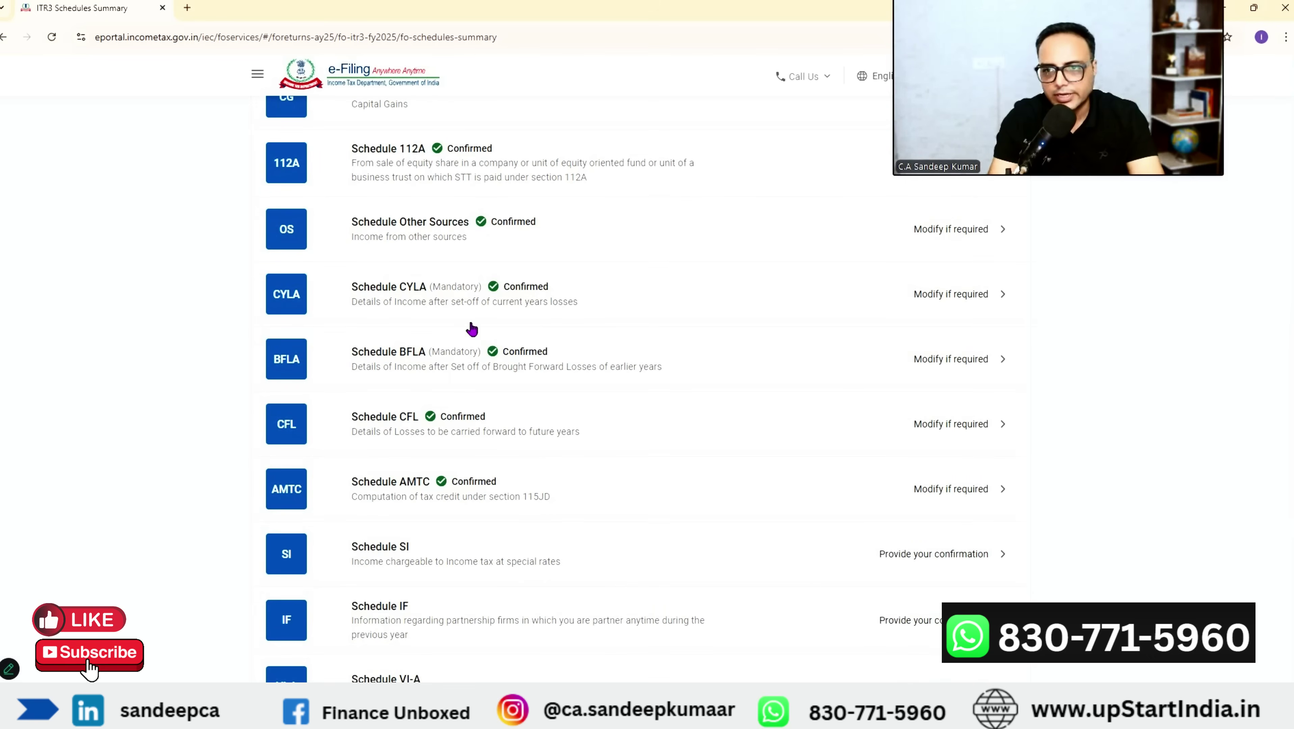
scroll(514, 400, down, 2)
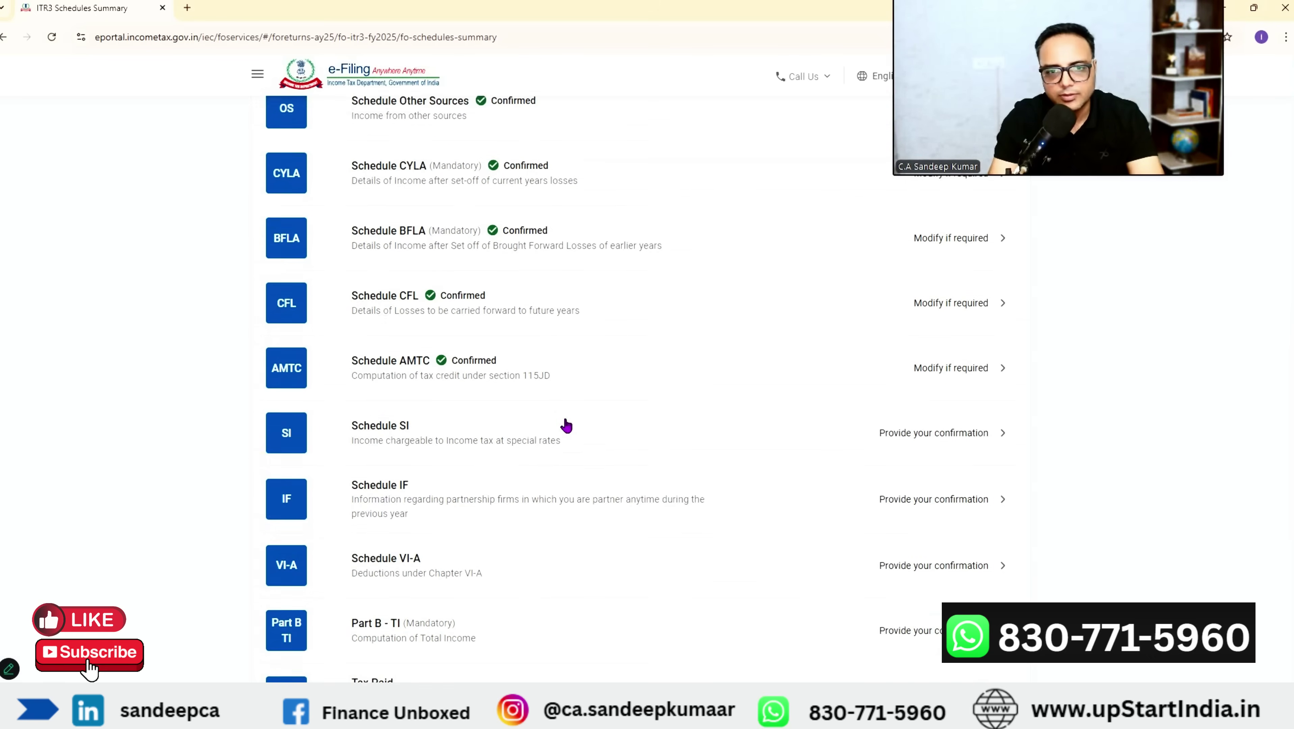
click(753, 390)
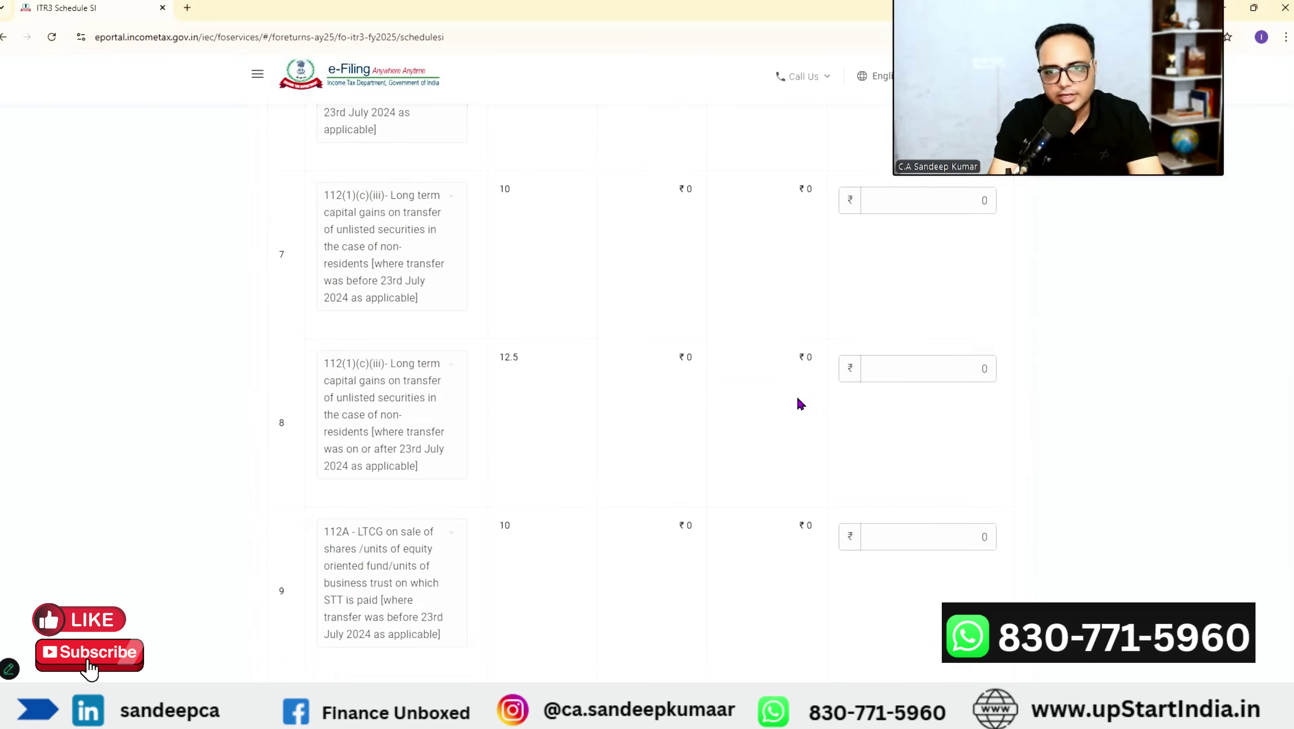
scroll(873, 418, down, 20)
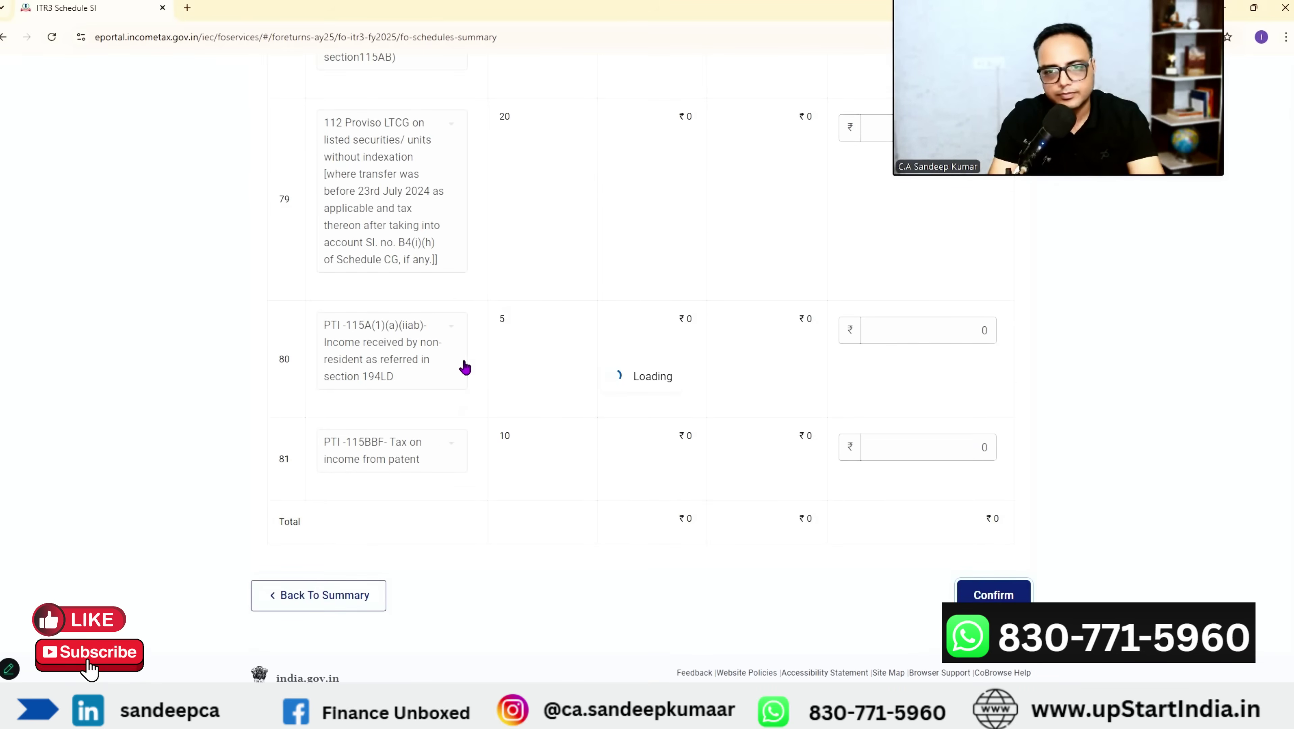
scroll(608, 419, up, 2)
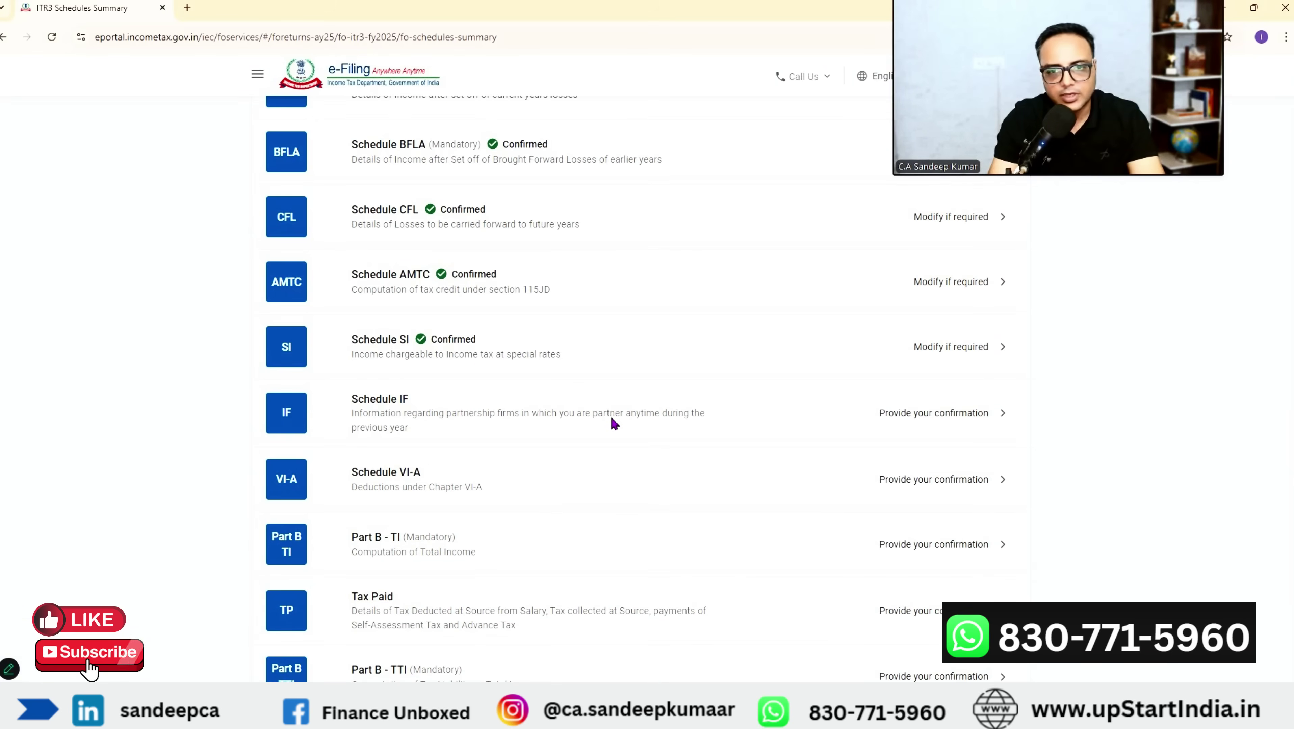
Step: Confirm Schedule IF and expand the Part B deductions of Schedule VI-A as far as section 80CCD(2)
scroll(794, 448, down, 3)
click(682, 426)
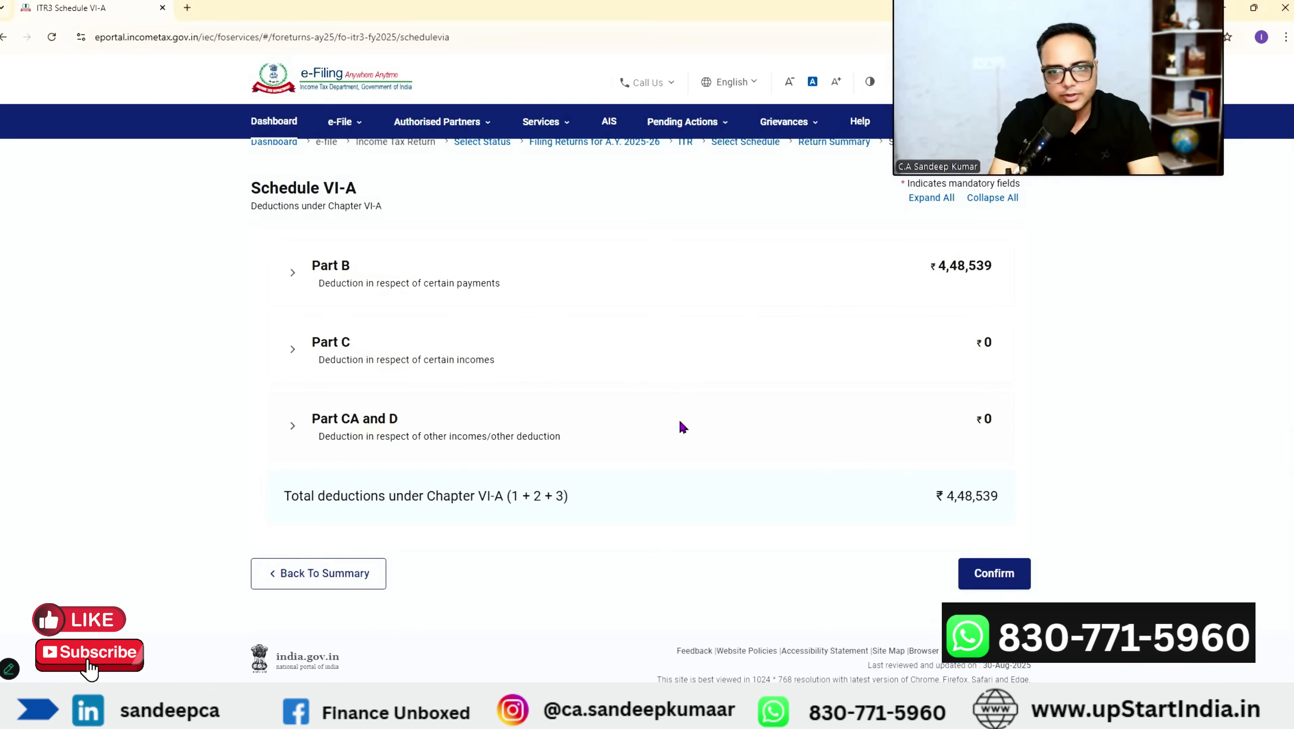
click(415, 274)
scroll(698, 431, down, 10)
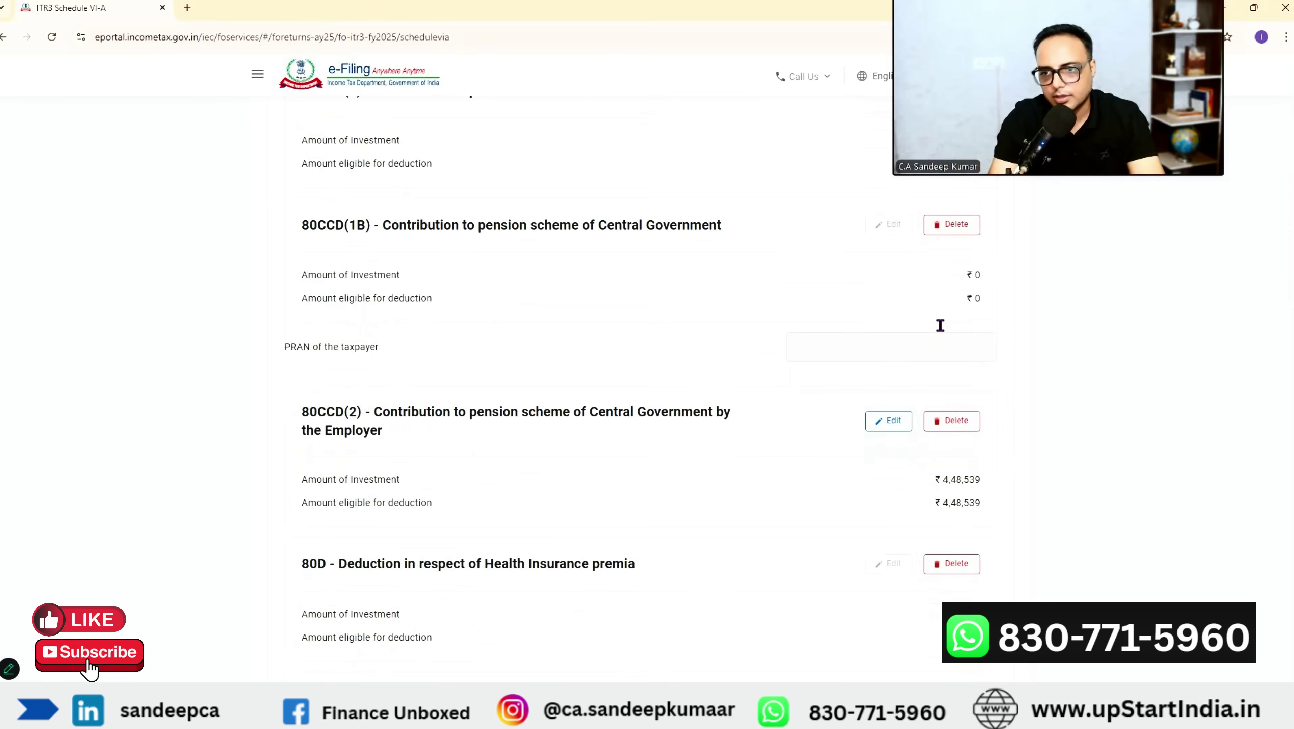
scroll(940, 326, down, 3)
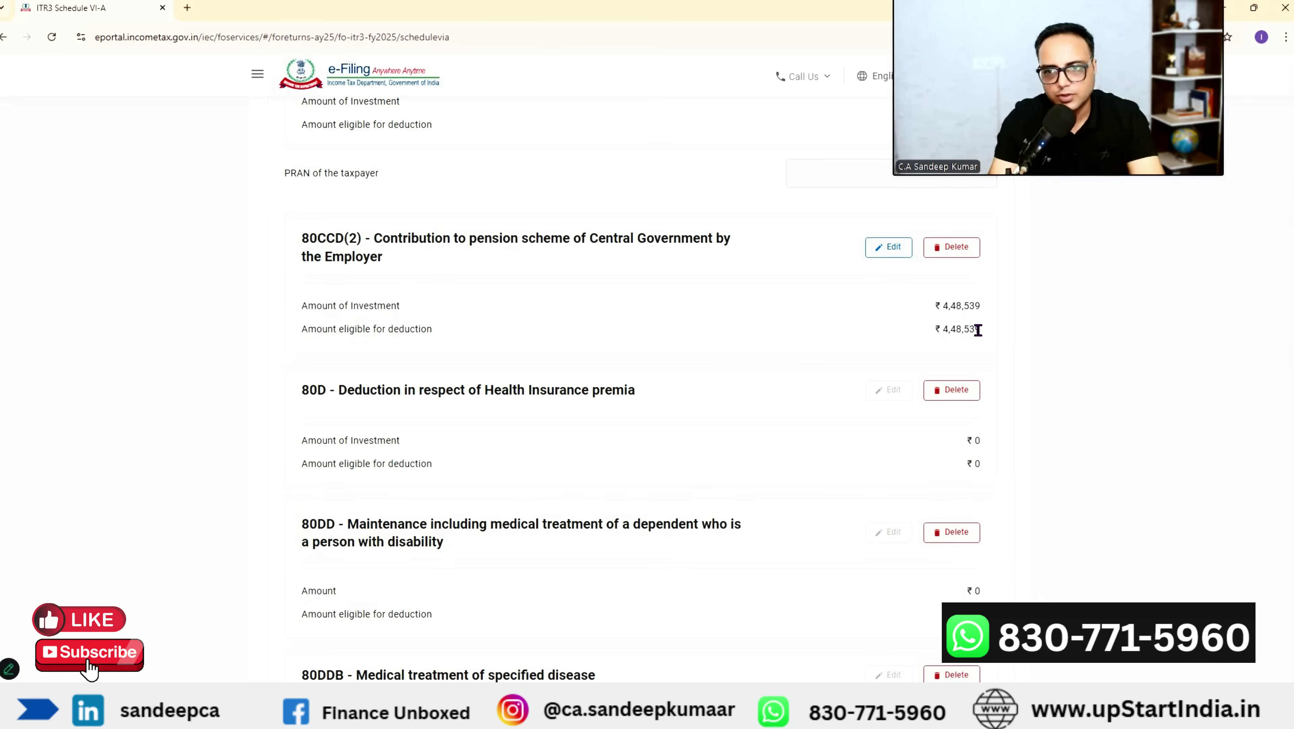
Step: Check the eligible deduction under 80CCD(2) for the employer's pension contribution and confirm Schedule VI-A
drag(978, 330, 935, 330)
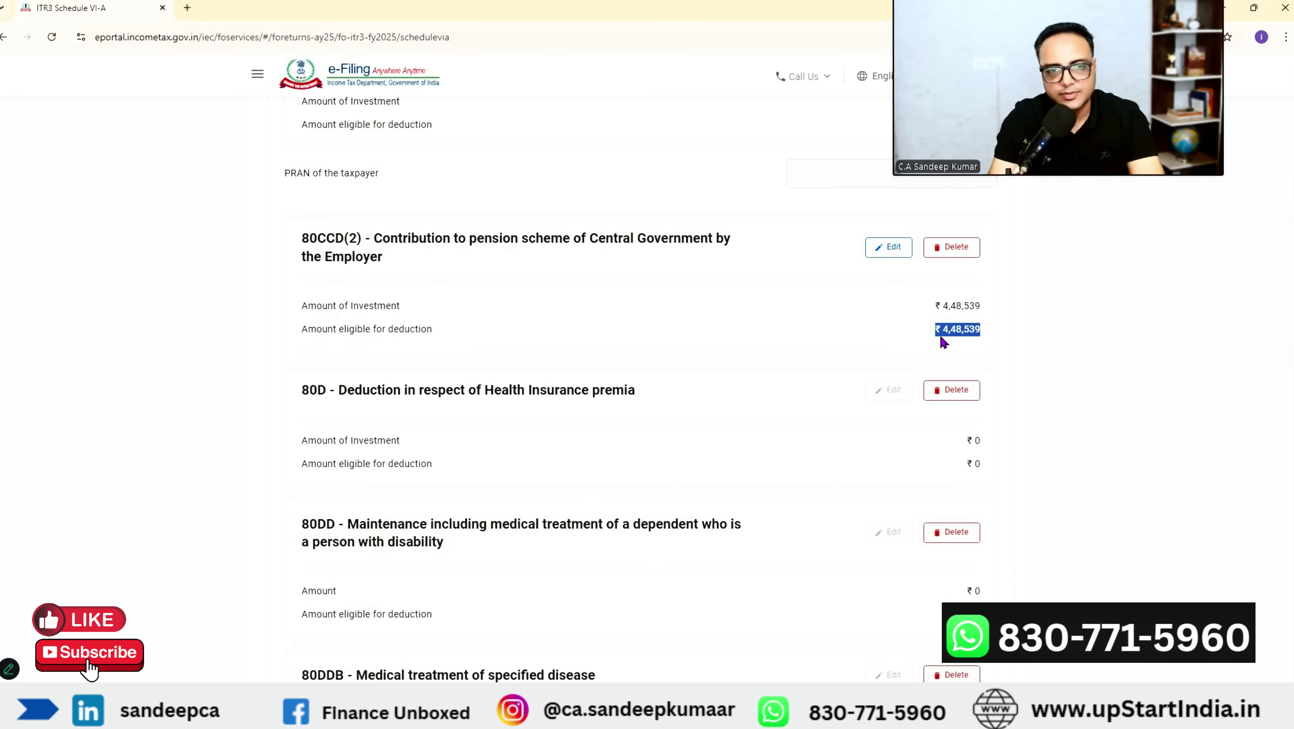
drag(309, 236, 382, 259)
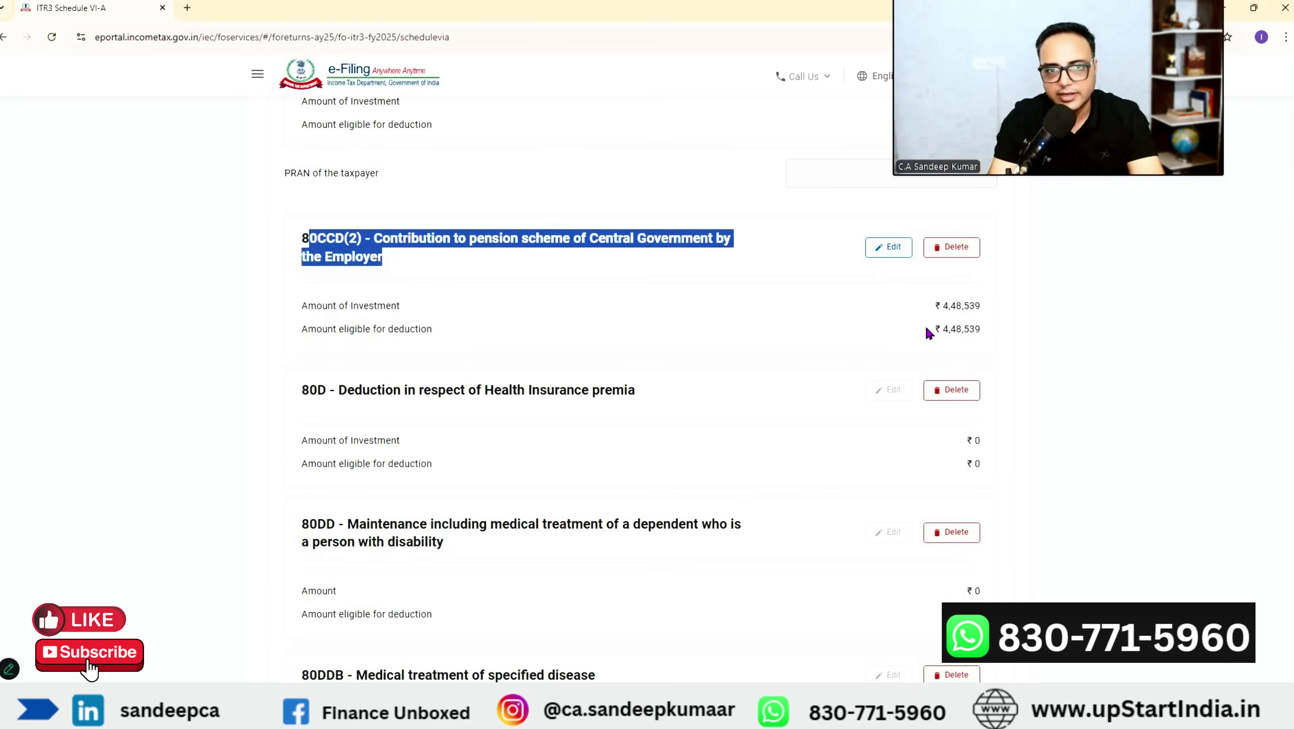
drag(1020, 336, 935, 330)
scroll(898, 420, down, 15)
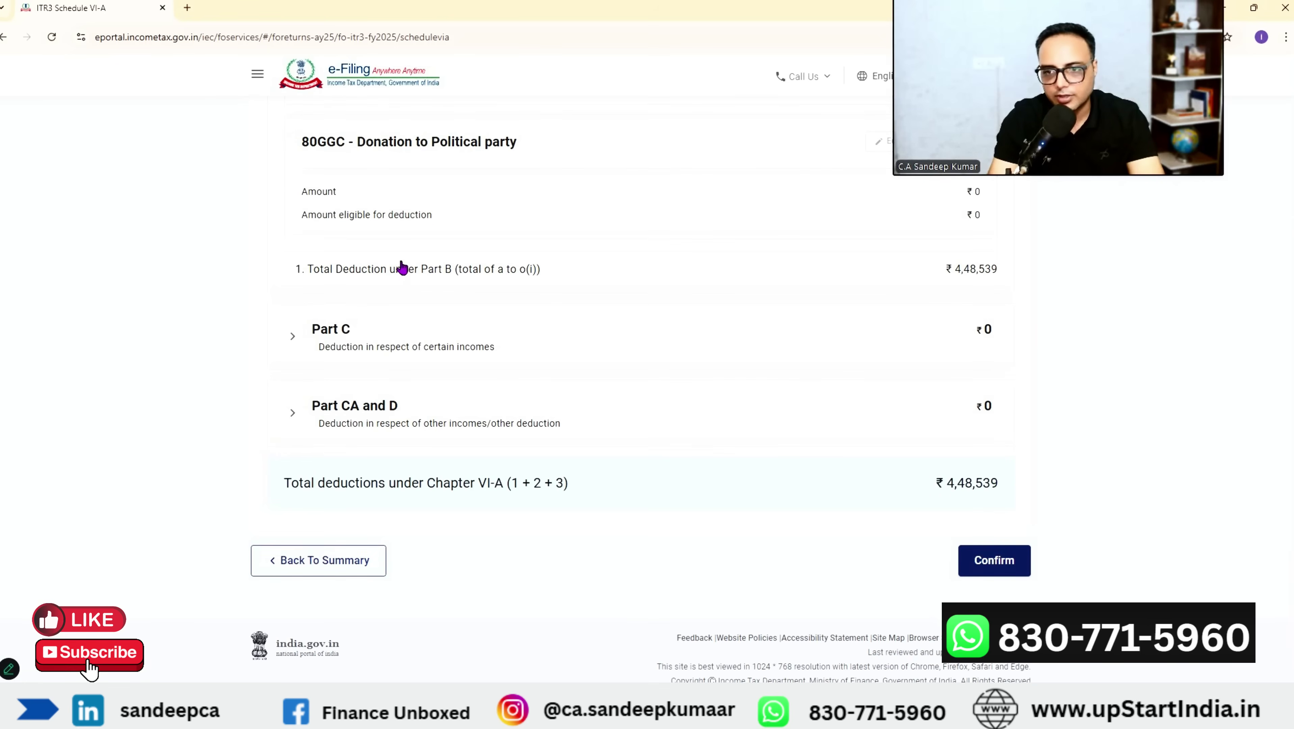
click(993, 560)
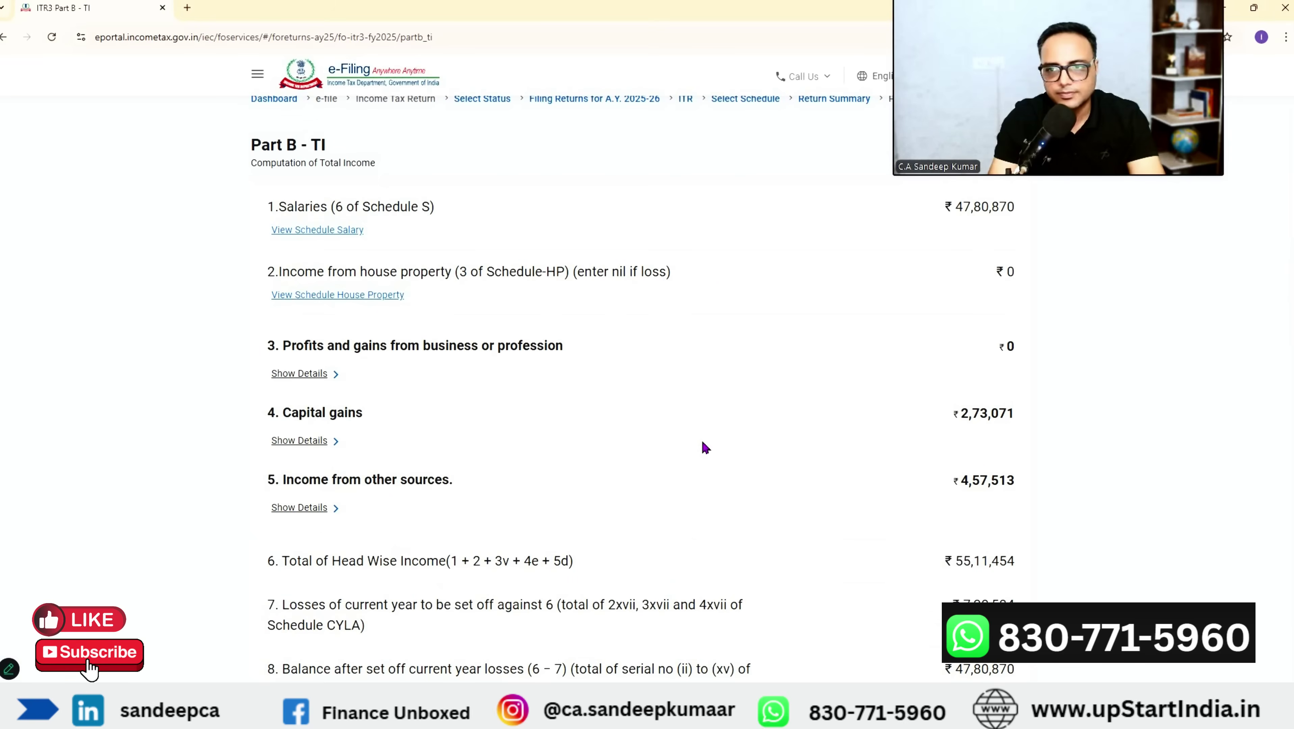
Step: Review the computation of total income in Part B - TI, including losses carried forward, and confirm it
scroll(705, 447, down, 12)
scroll(705, 447, up, 11)
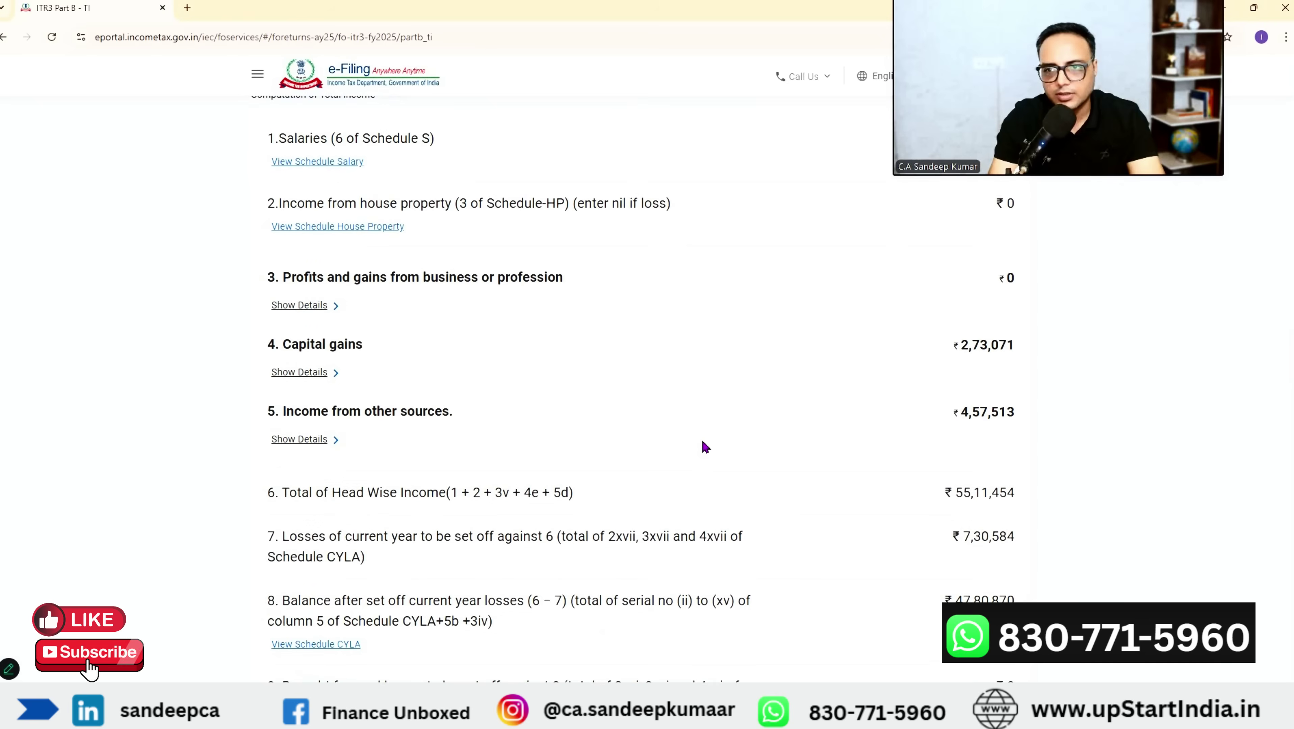
scroll(705, 447, down, 10)
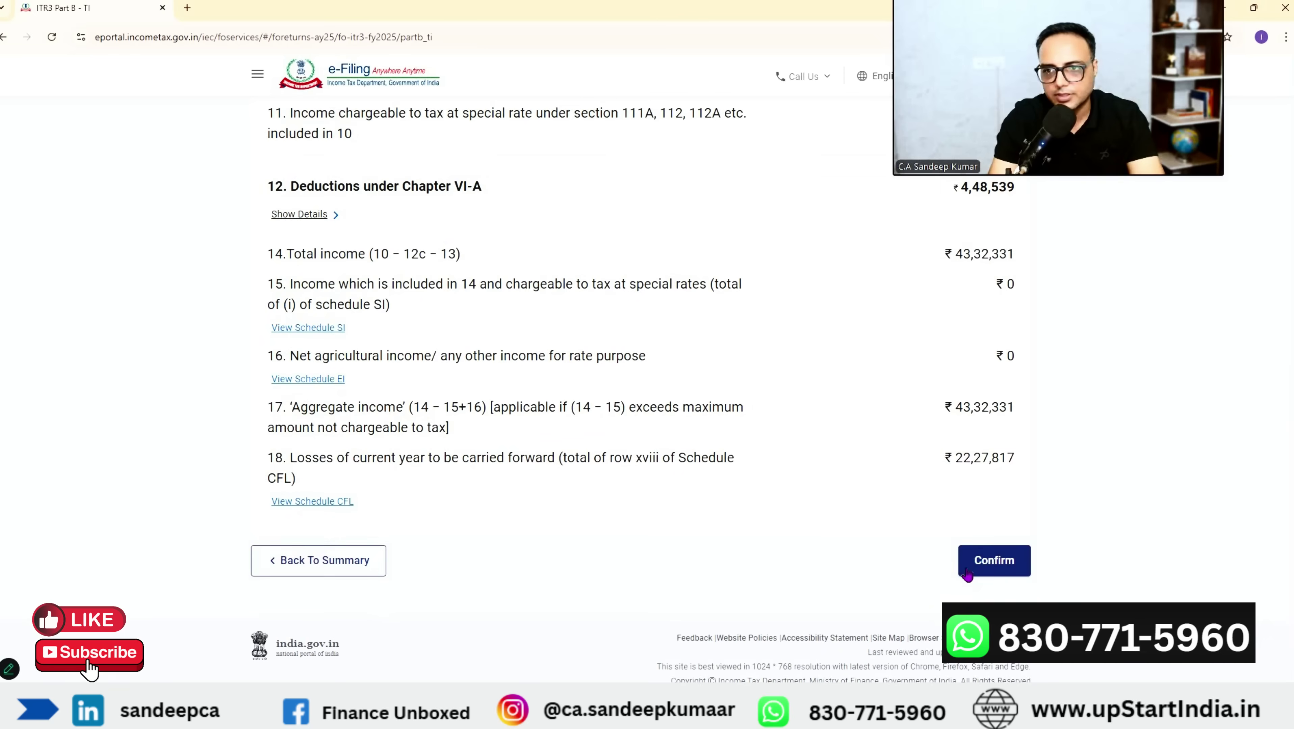
click(995, 563)
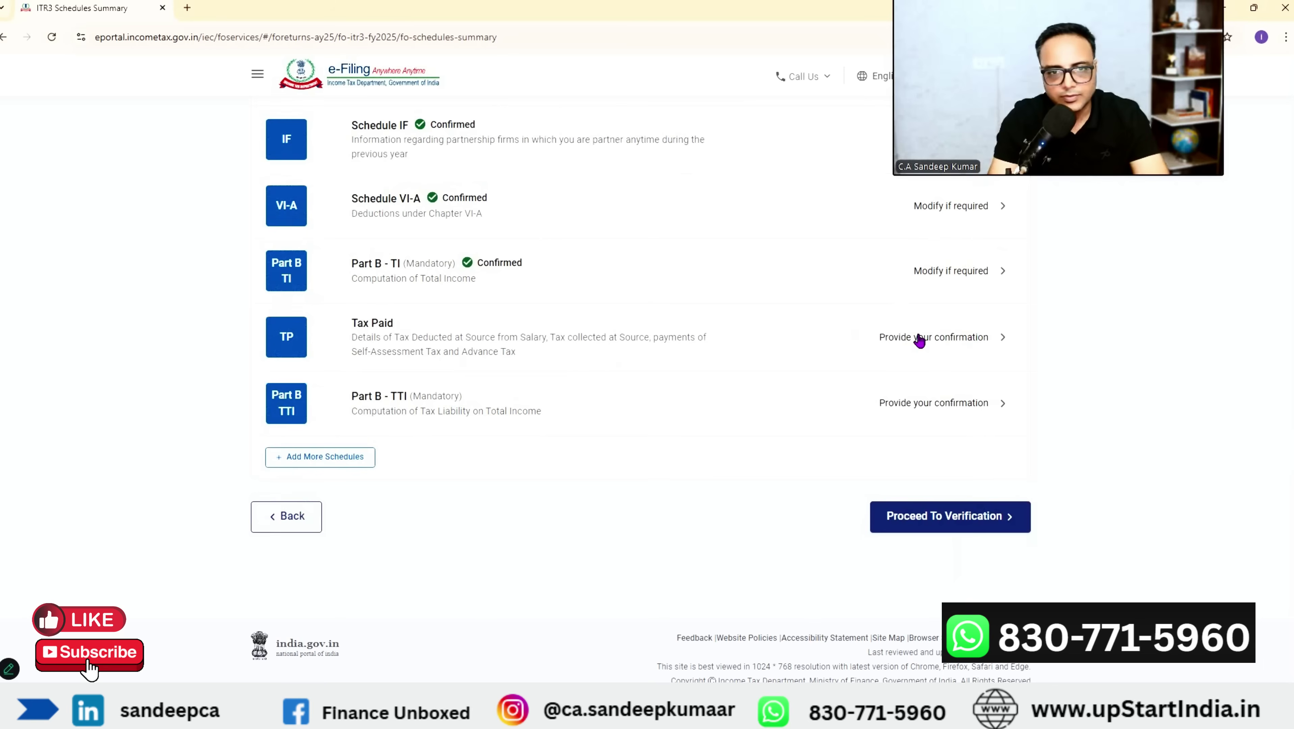
Step: Open the Tax Paid schedule and expand the TDS 2 table to view its deductors and deducted amounts
click(585, 356)
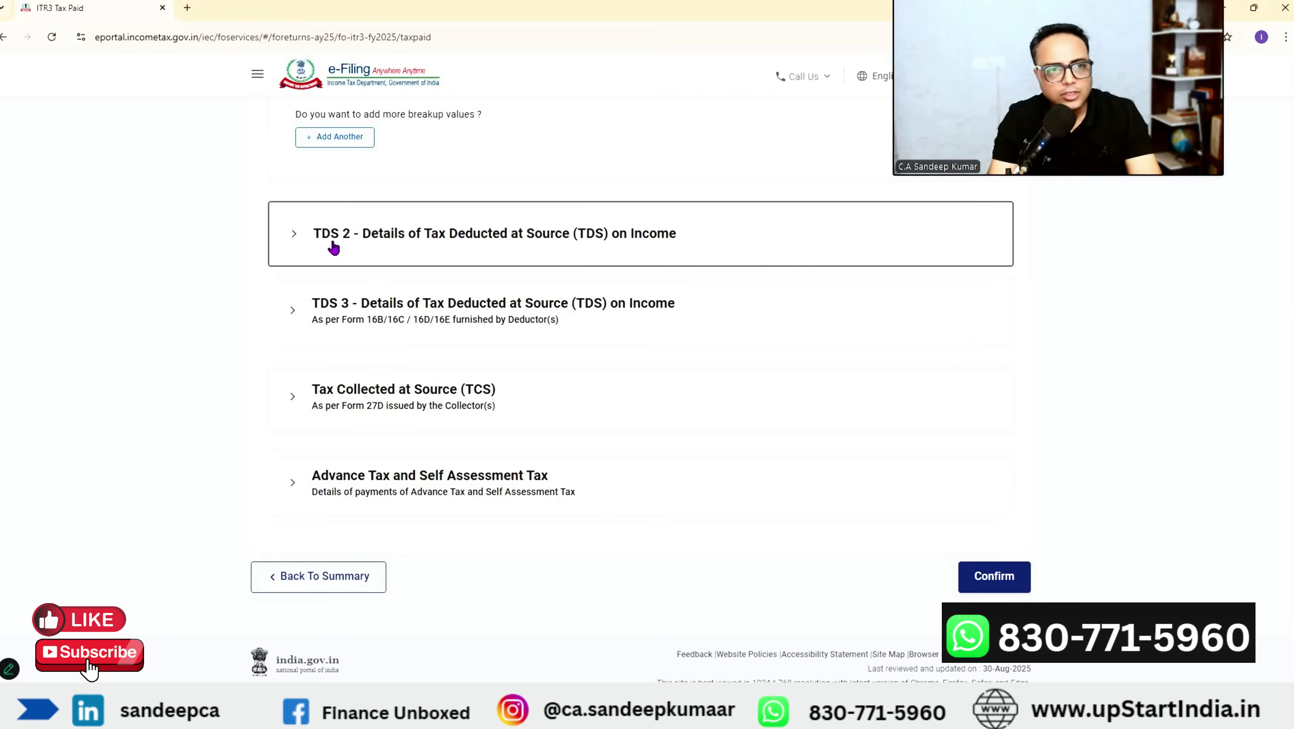
scroll(306, 237, down, 1)
click(290, 221)
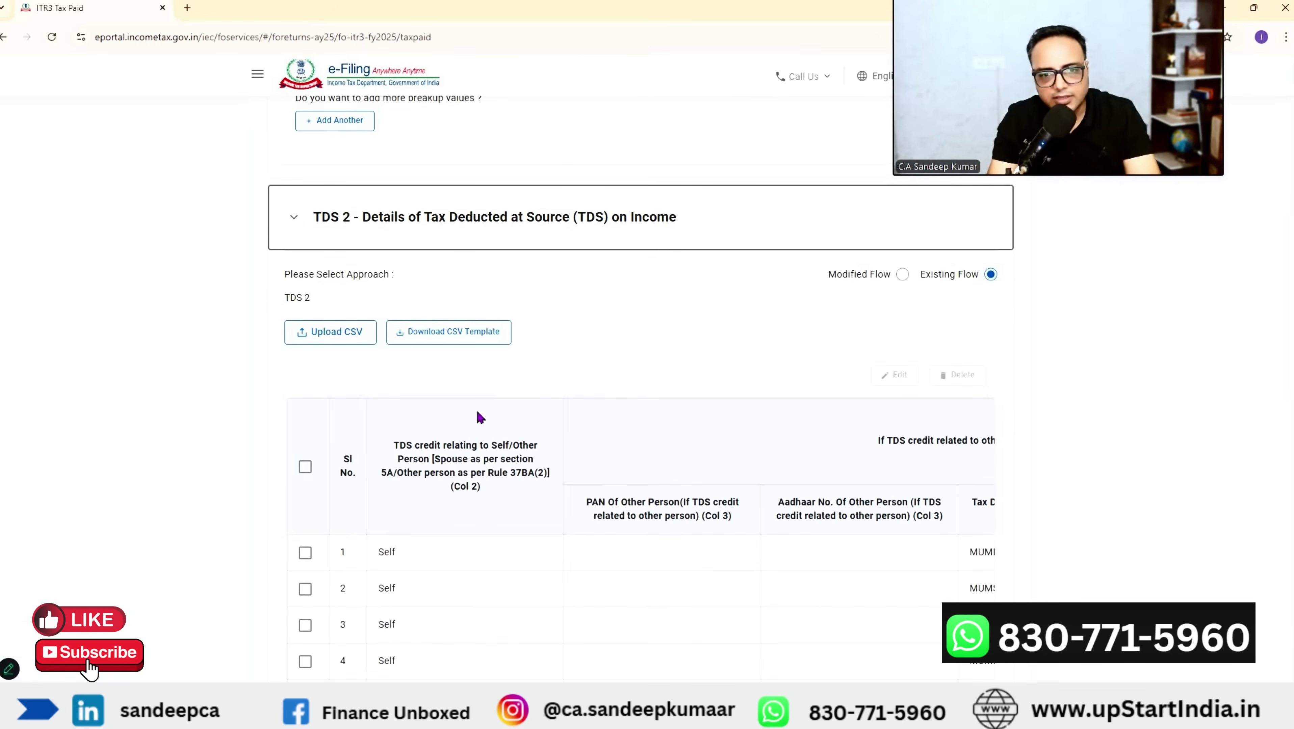
scroll(480, 418, down, 10)
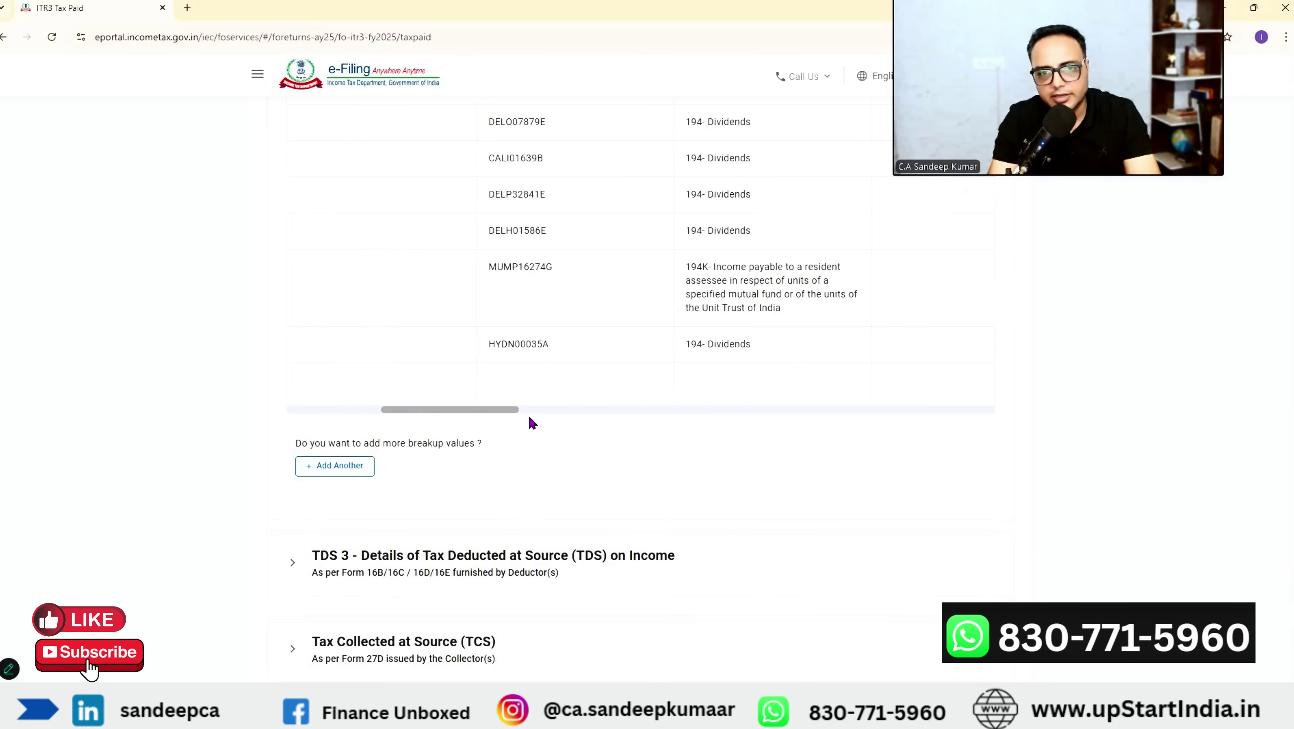
scroll(531, 423, right, 10)
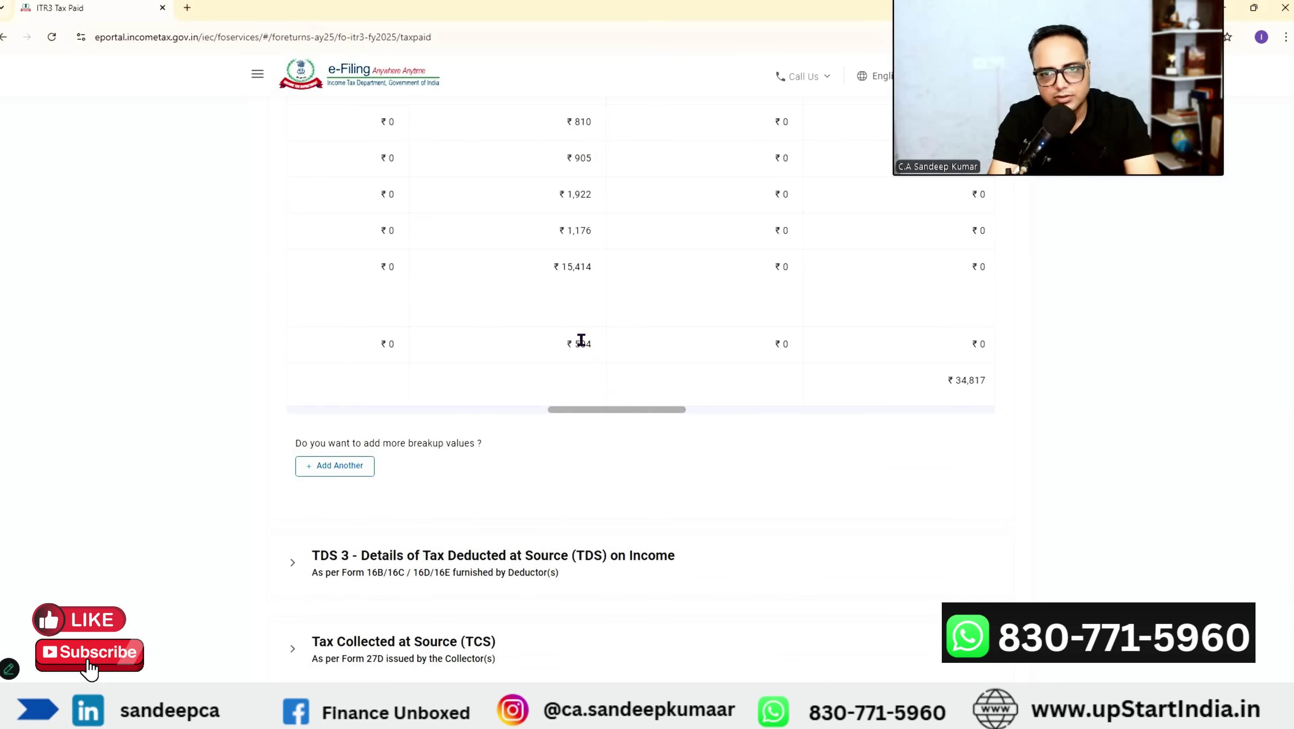
Step: Check the TDS 2 amounts deducted in own hands and their total, and confirm the Tax Paid schedule
scroll(578, 338, up, 7)
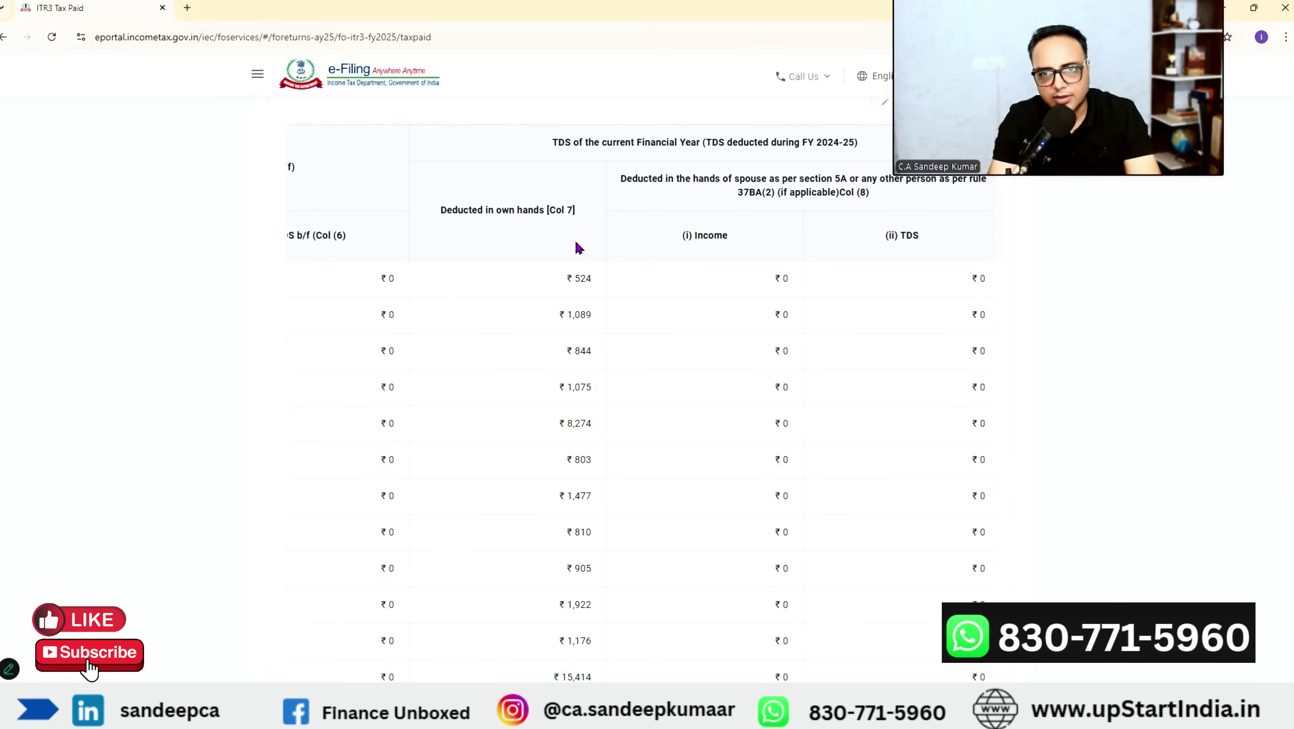
scroll(573, 402, down, 3)
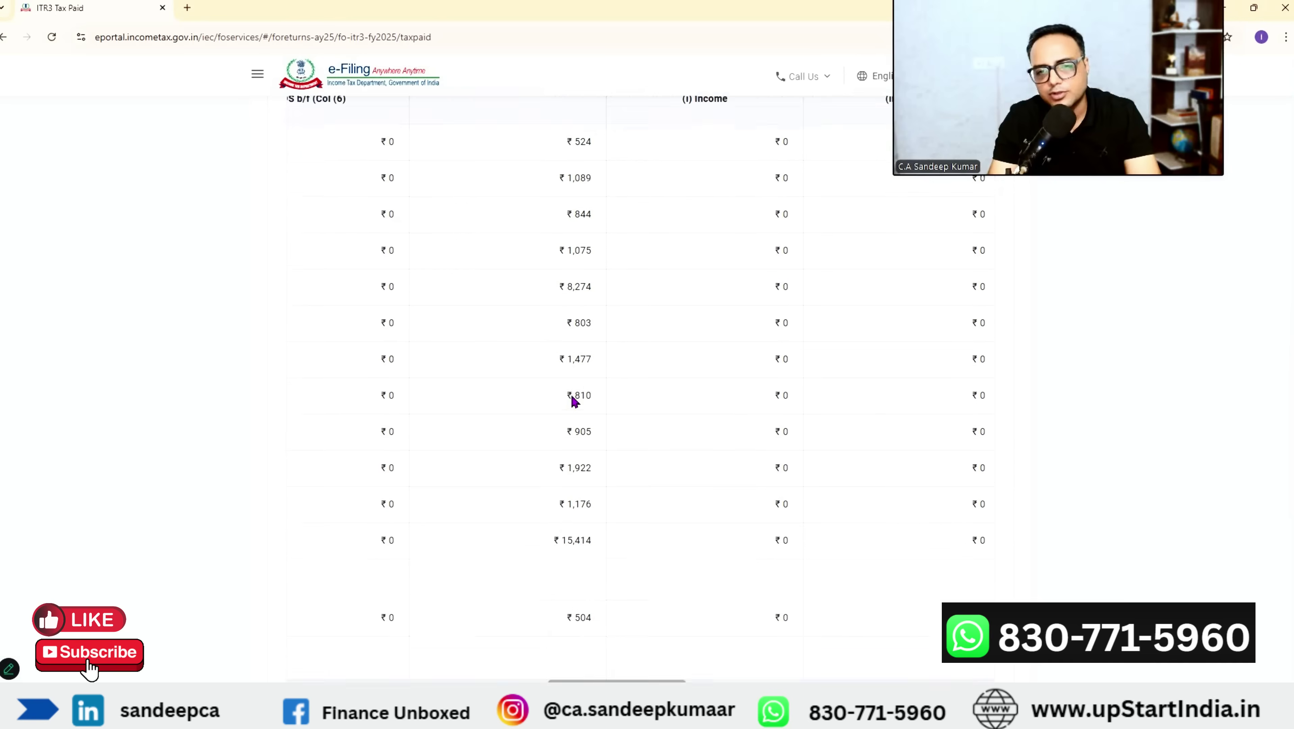
scroll(602, 388, down, 3)
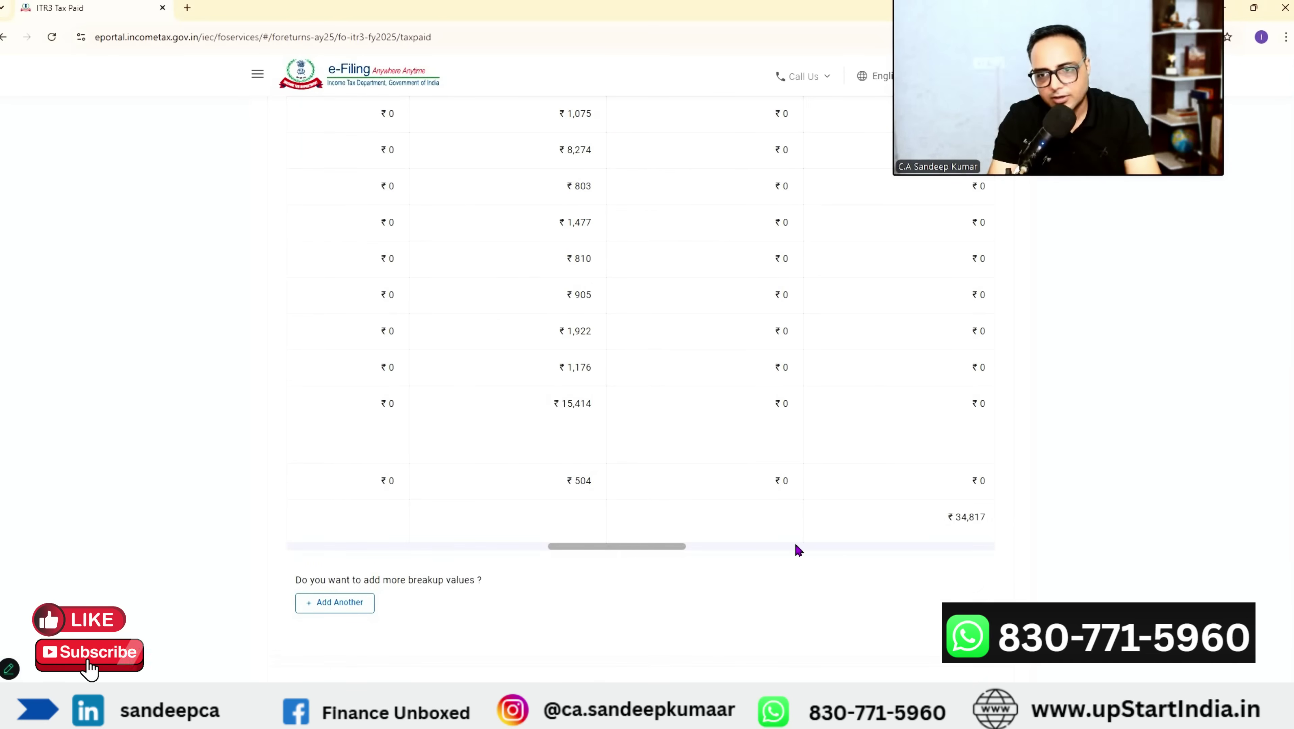
drag(946, 517, 1067, 510)
click(845, 592)
scroll(826, 578, down, 6)
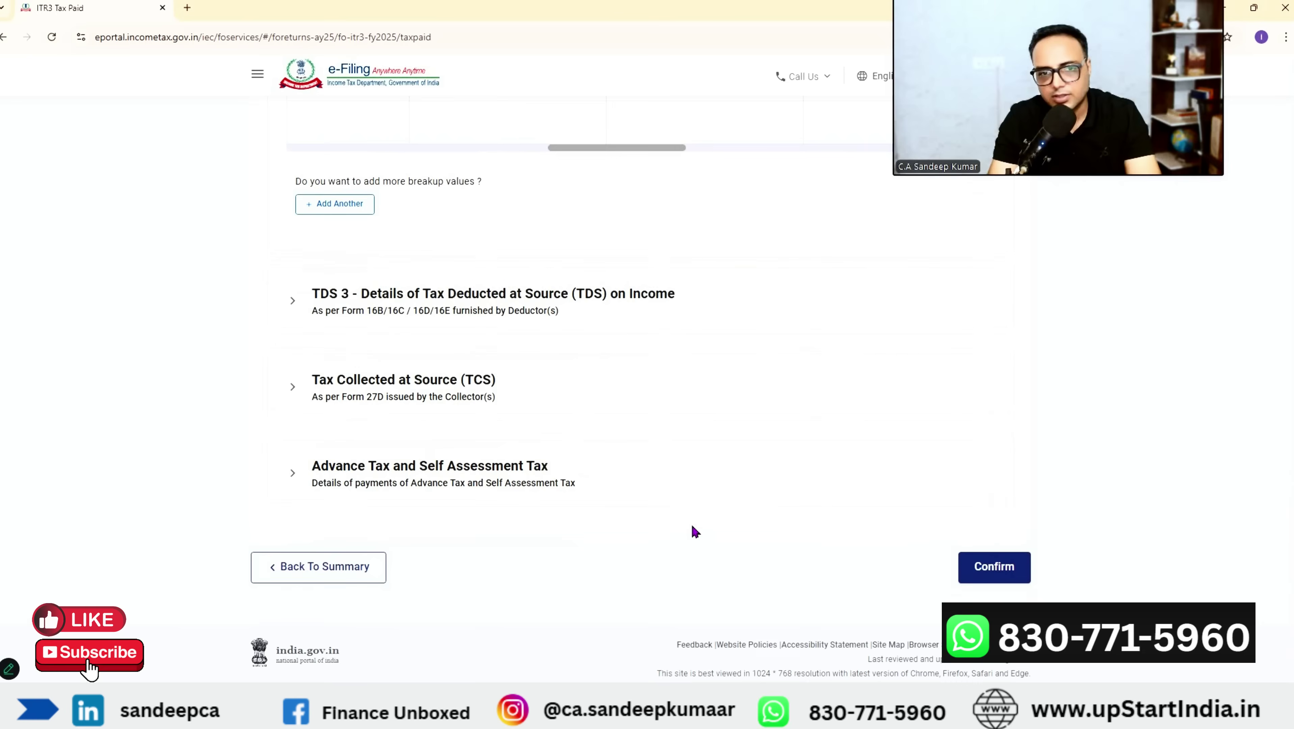
click(973, 560)
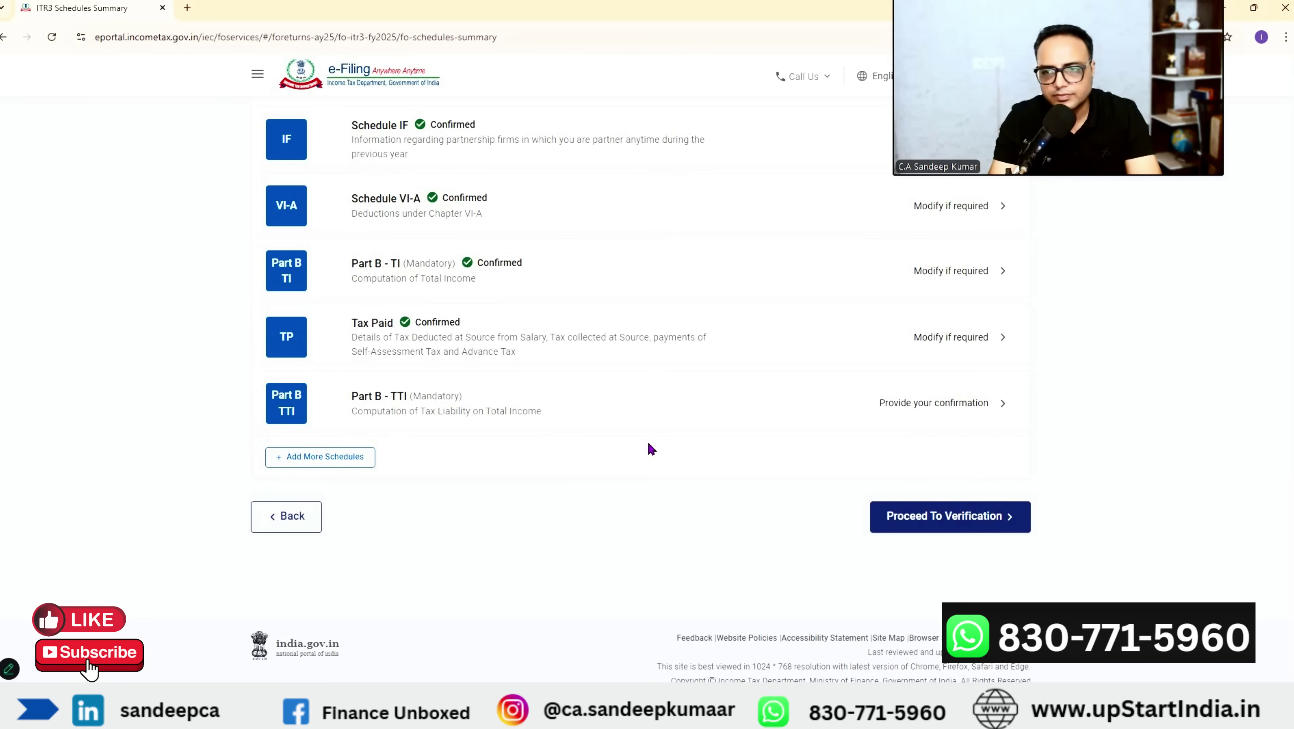
Step: Review the amount payable and the refund in Part B - TTI and confirm the computation of tax liability
scroll(651, 450, down, 12)
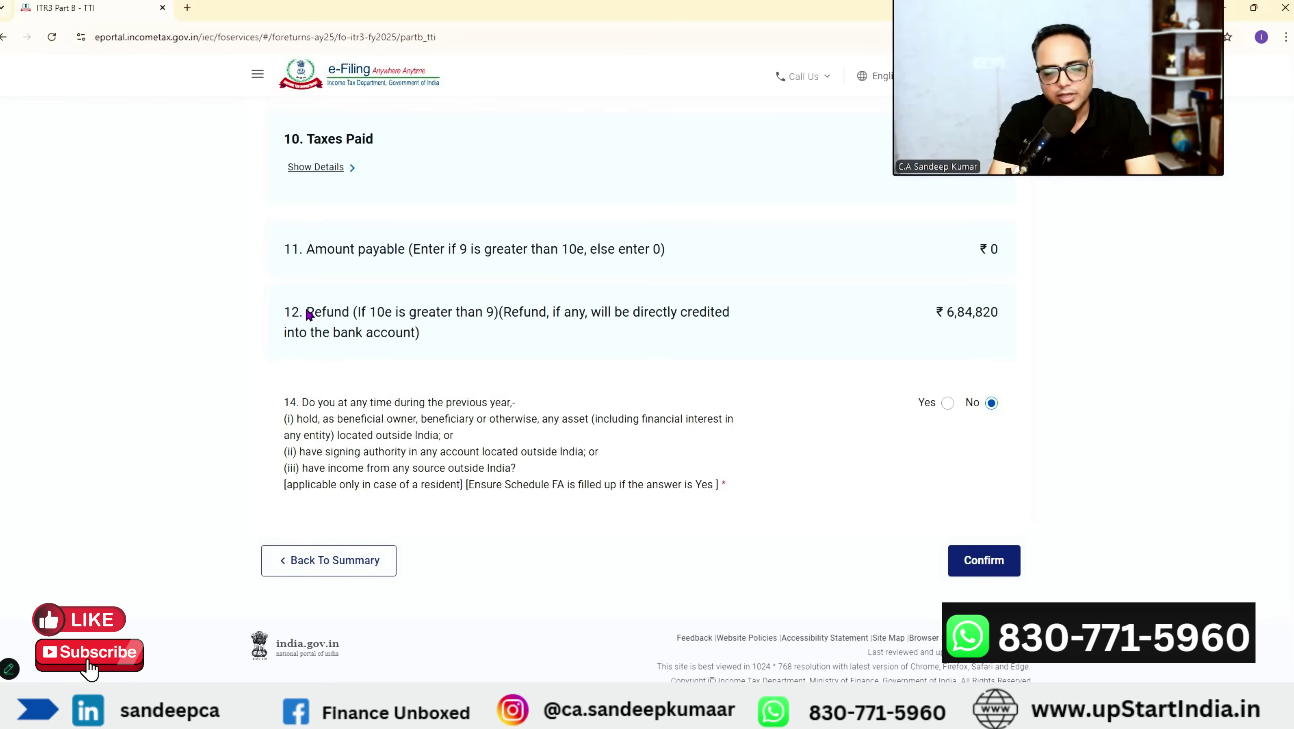
drag(308, 314, 419, 335)
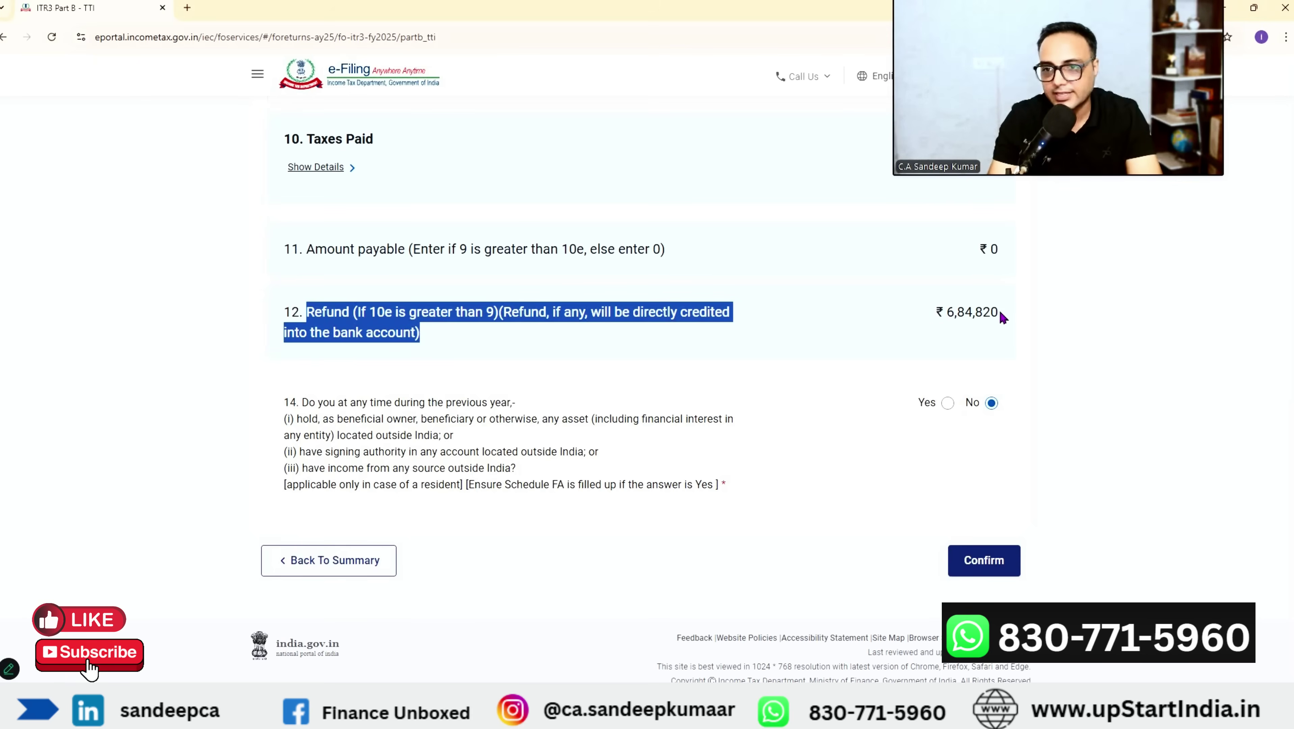
drag(1000, 311, 956, 316)
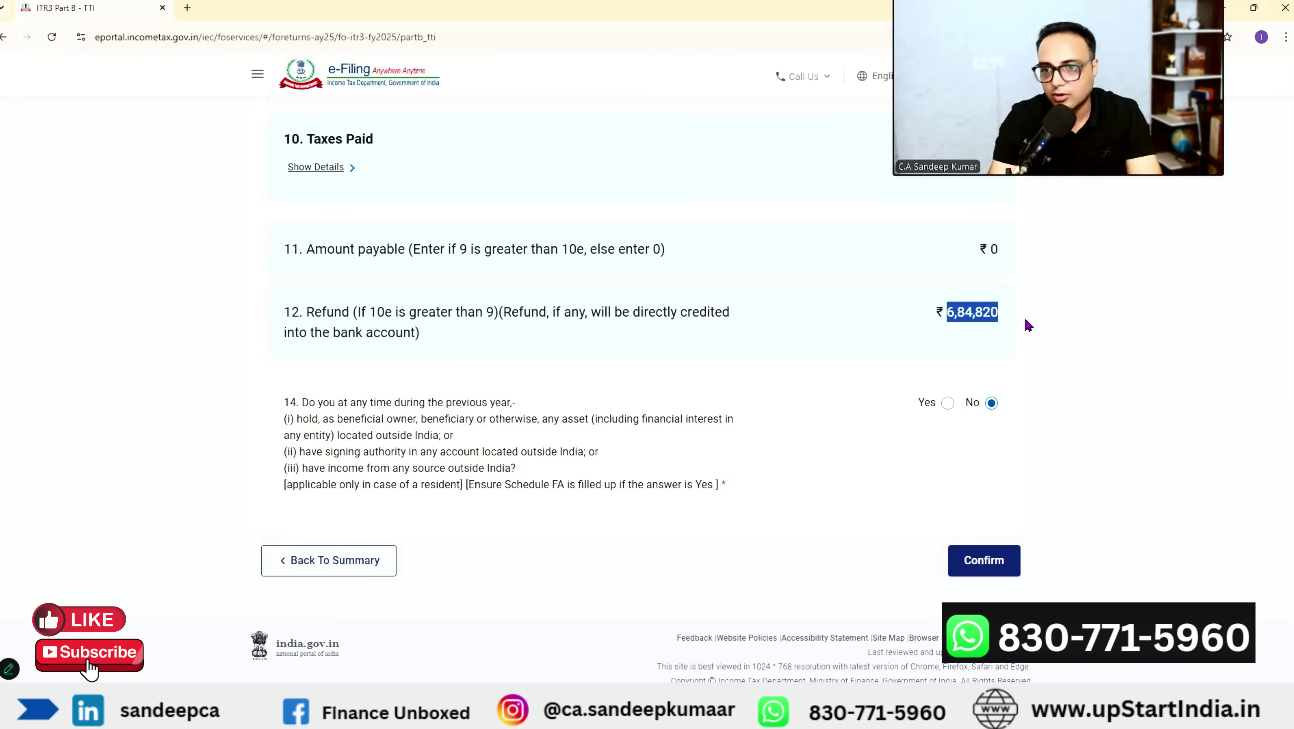
click(980, 562)
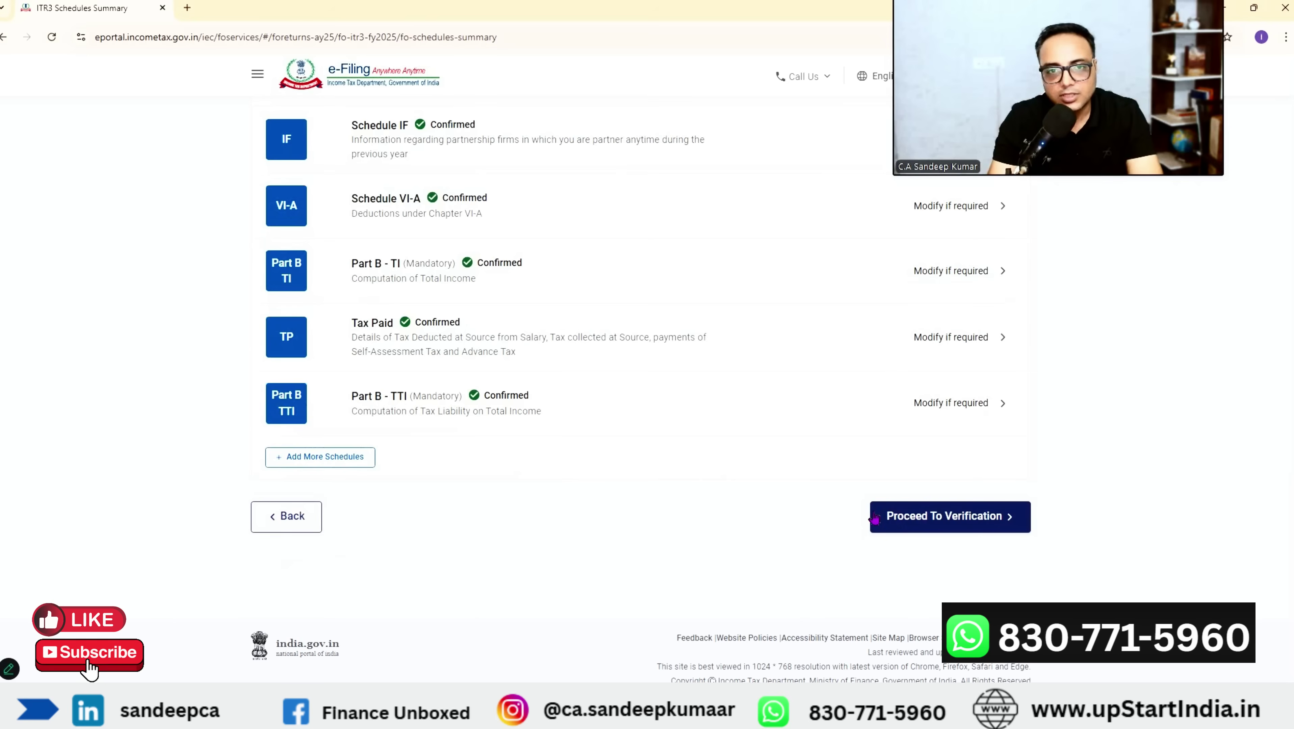